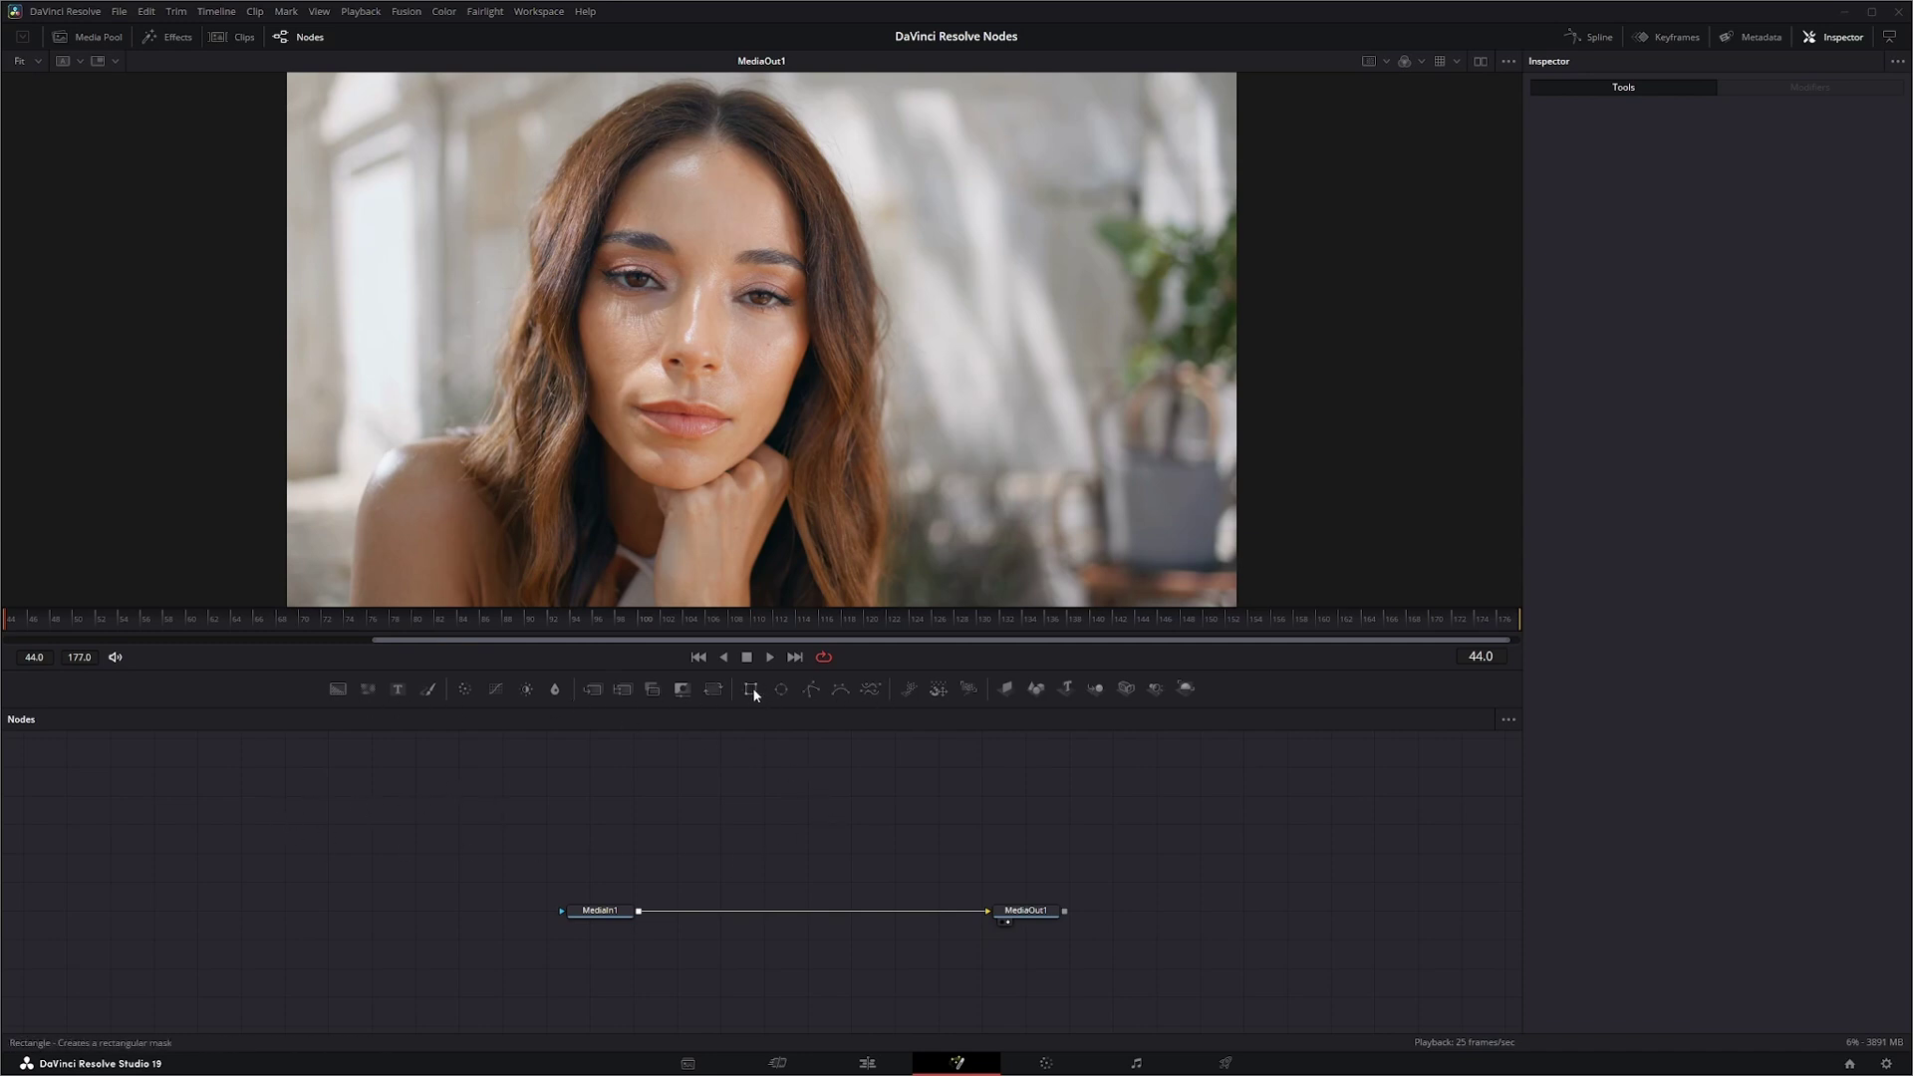
Step: Add Rectangle1 and Ellipse1 mask nodes beside the MediaIn-to-MediaOut chain
{"action": "left_click_drag", "start_coordinate": [751, 688], "coordinate": [531, 805]}
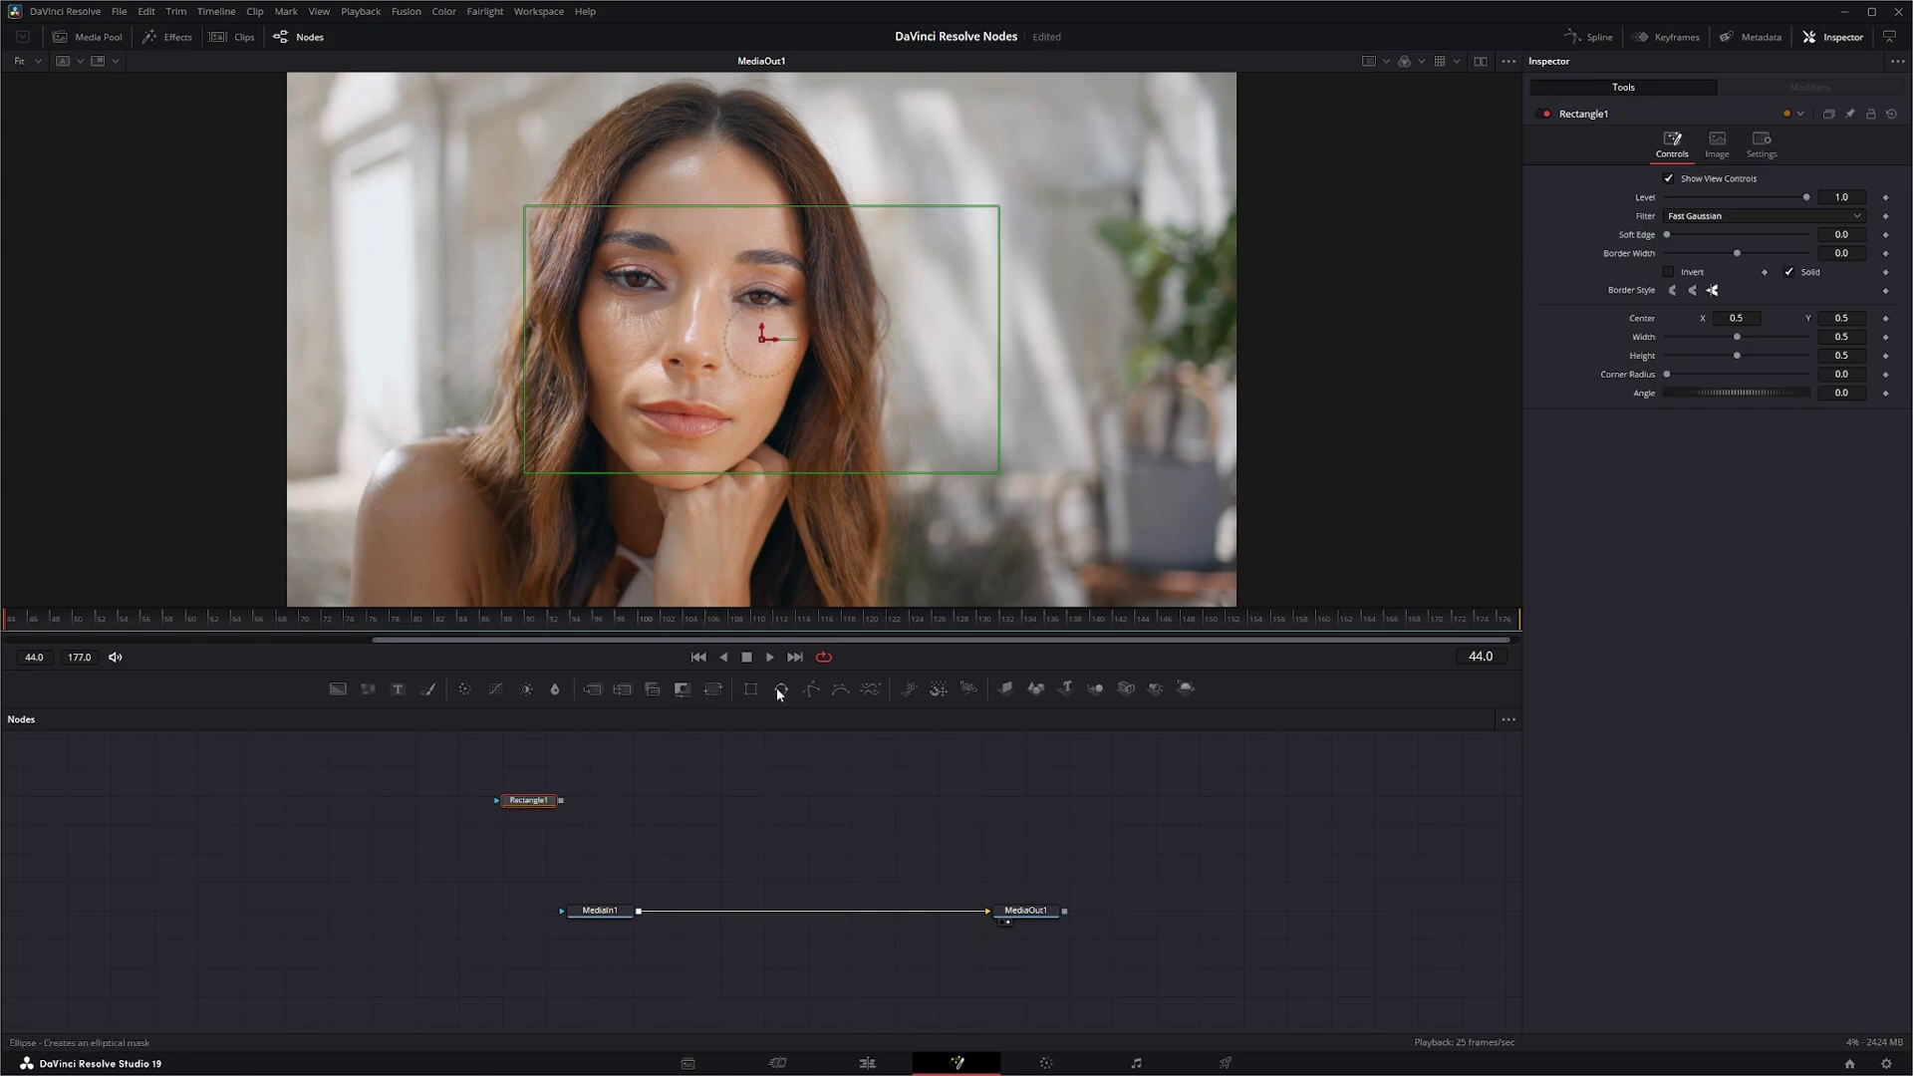
{"action": "left_click_drag", "start_coordinate": [781, 690], "coordinate": [640, 808]}
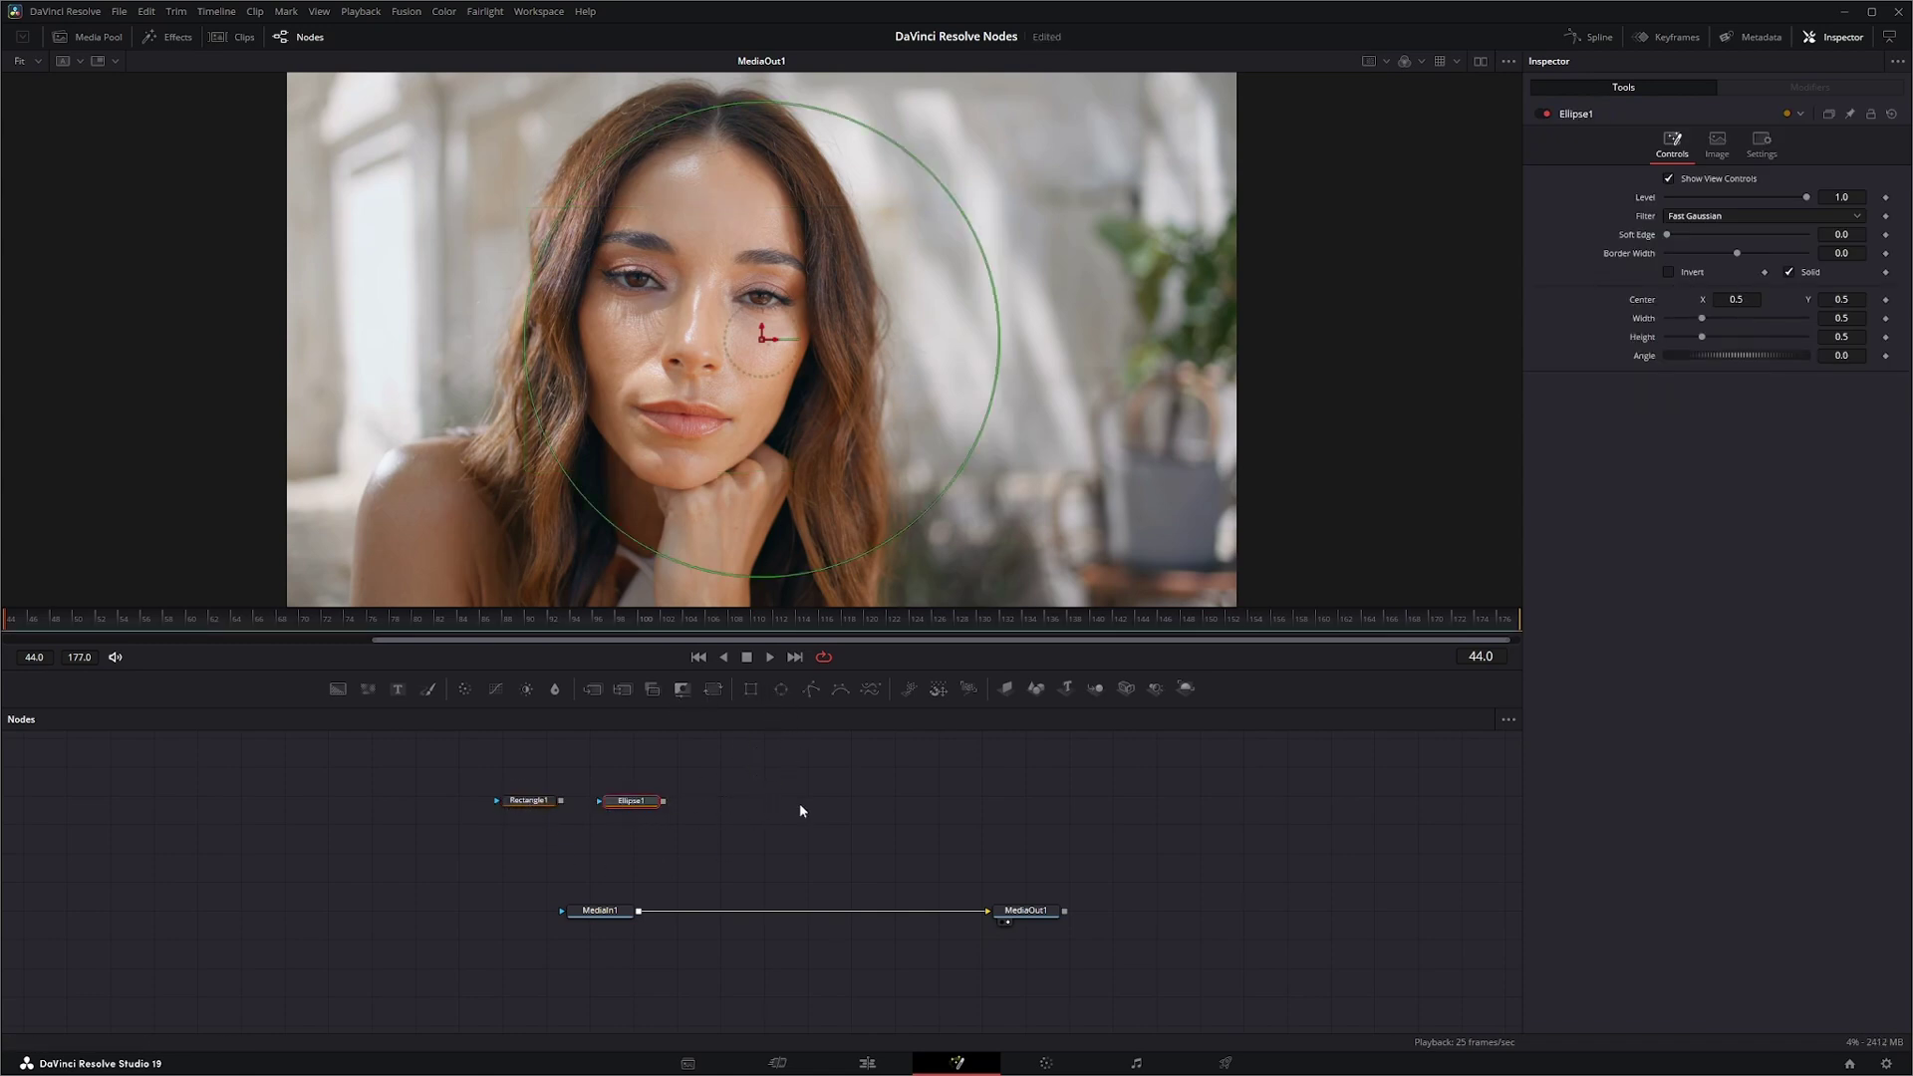
Step: Add a Triangle mask node by searching the tool list for 'tria'
{"action": "key", "text": "shift+space"}
{"action": "type", "text": "moch"}
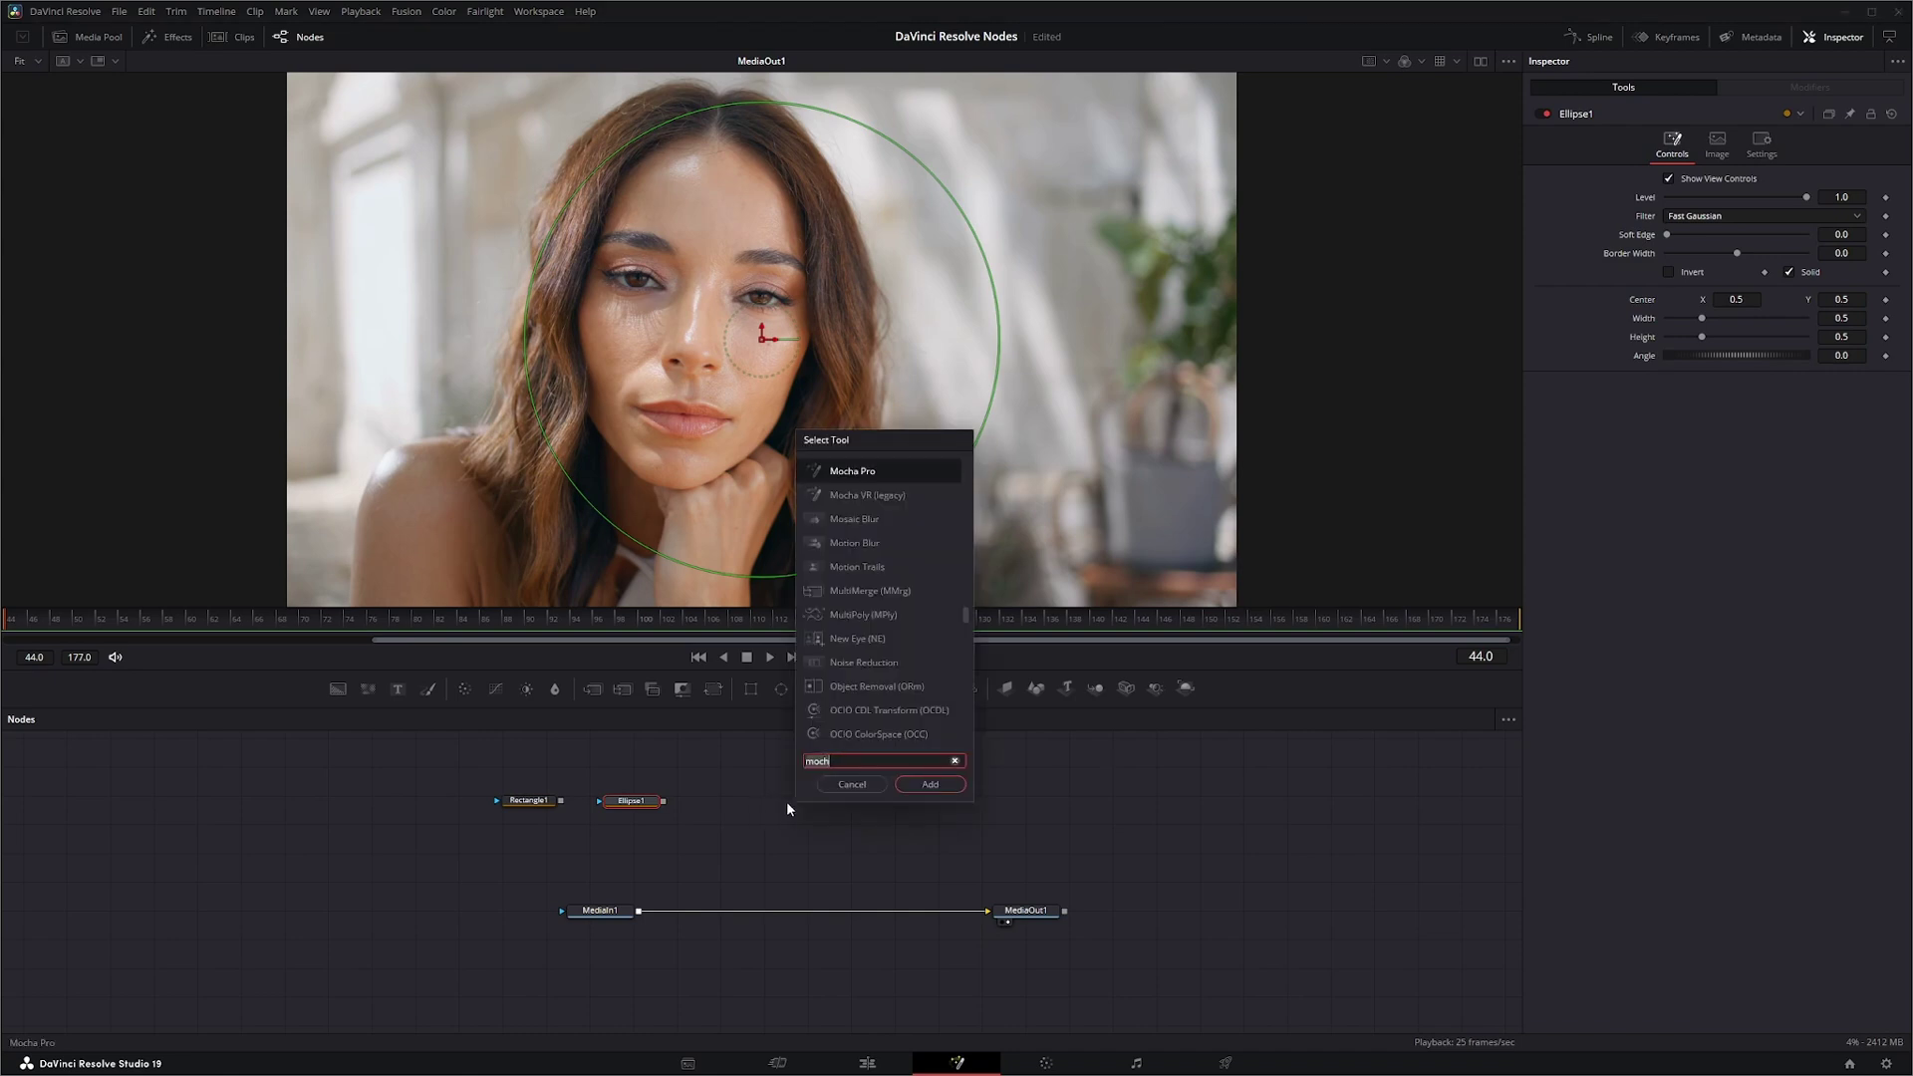
{"action": "key", "text": "BackSpace"}
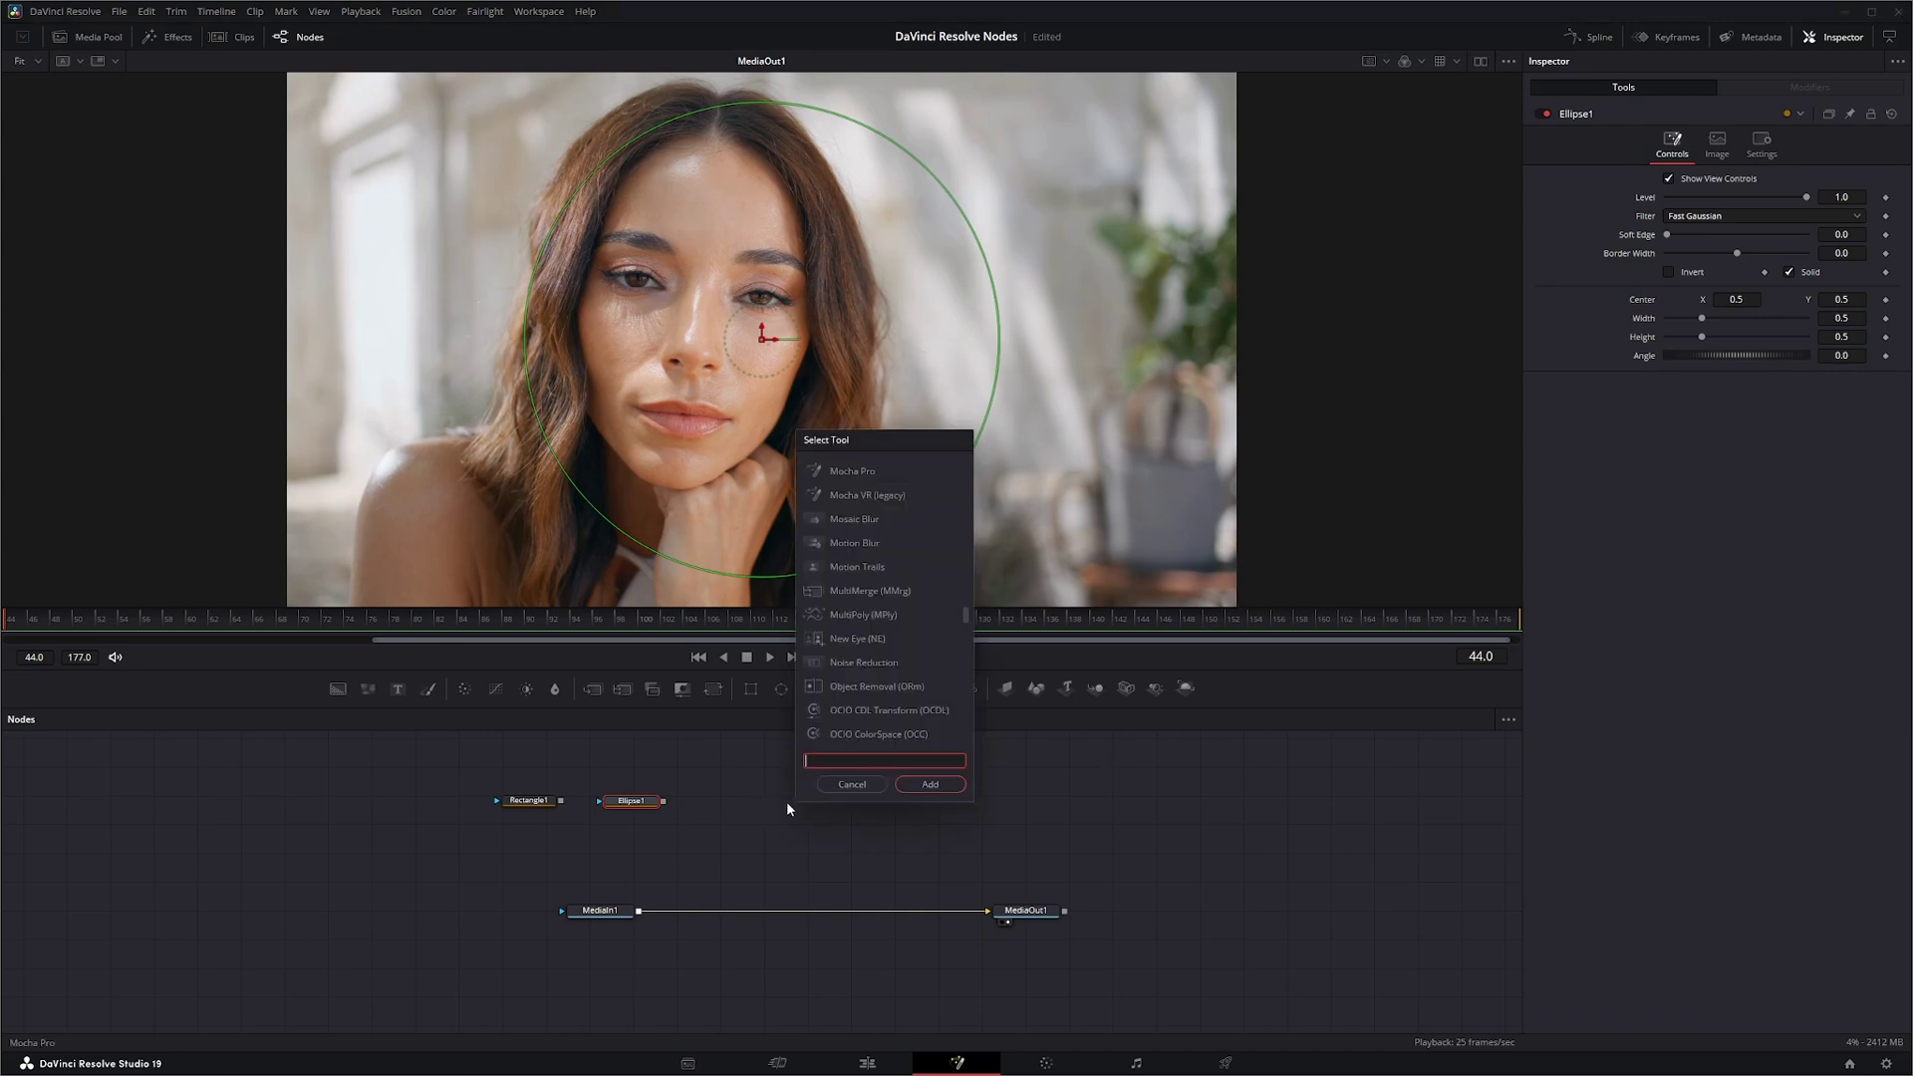
{"action": "type", "text": "tria"}
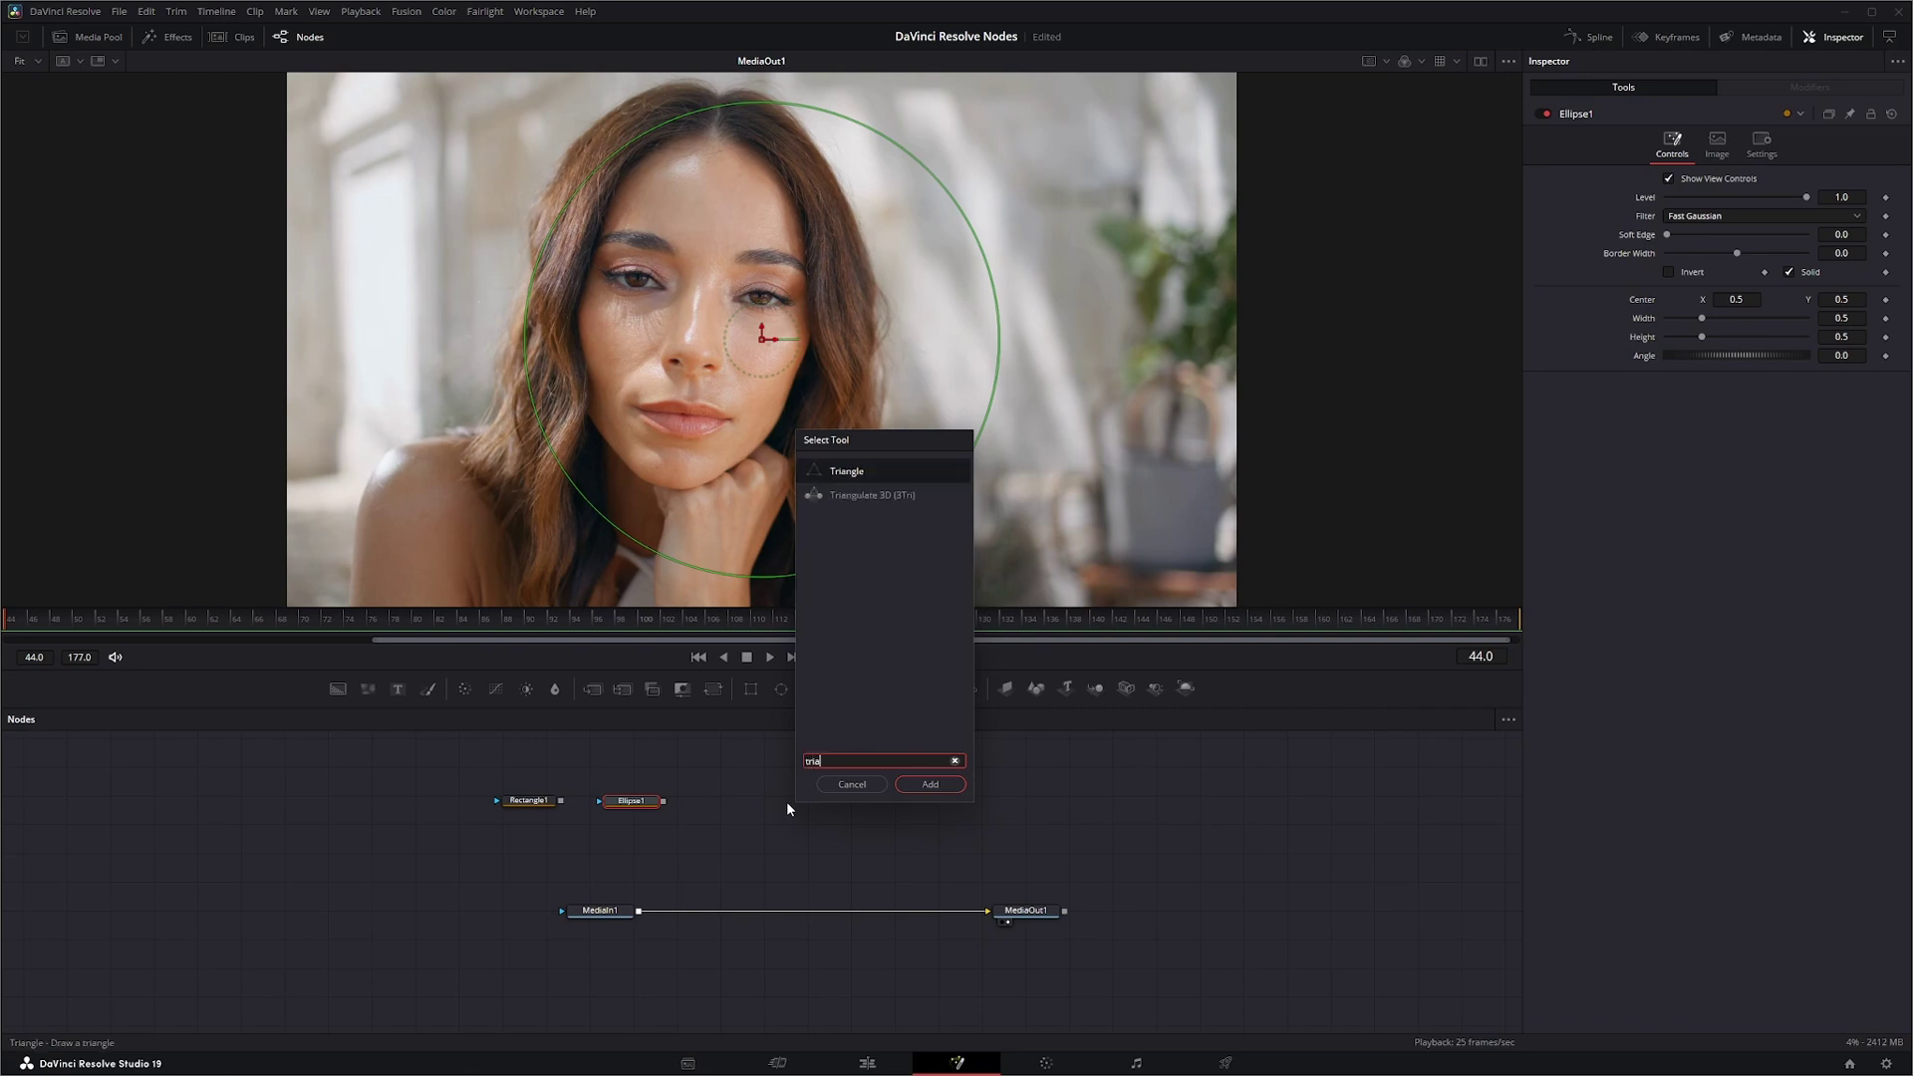
{"action": "left_click", "coordinate": [861, 474]}
{"action": "left_click", "coordinate": [930, 784]}
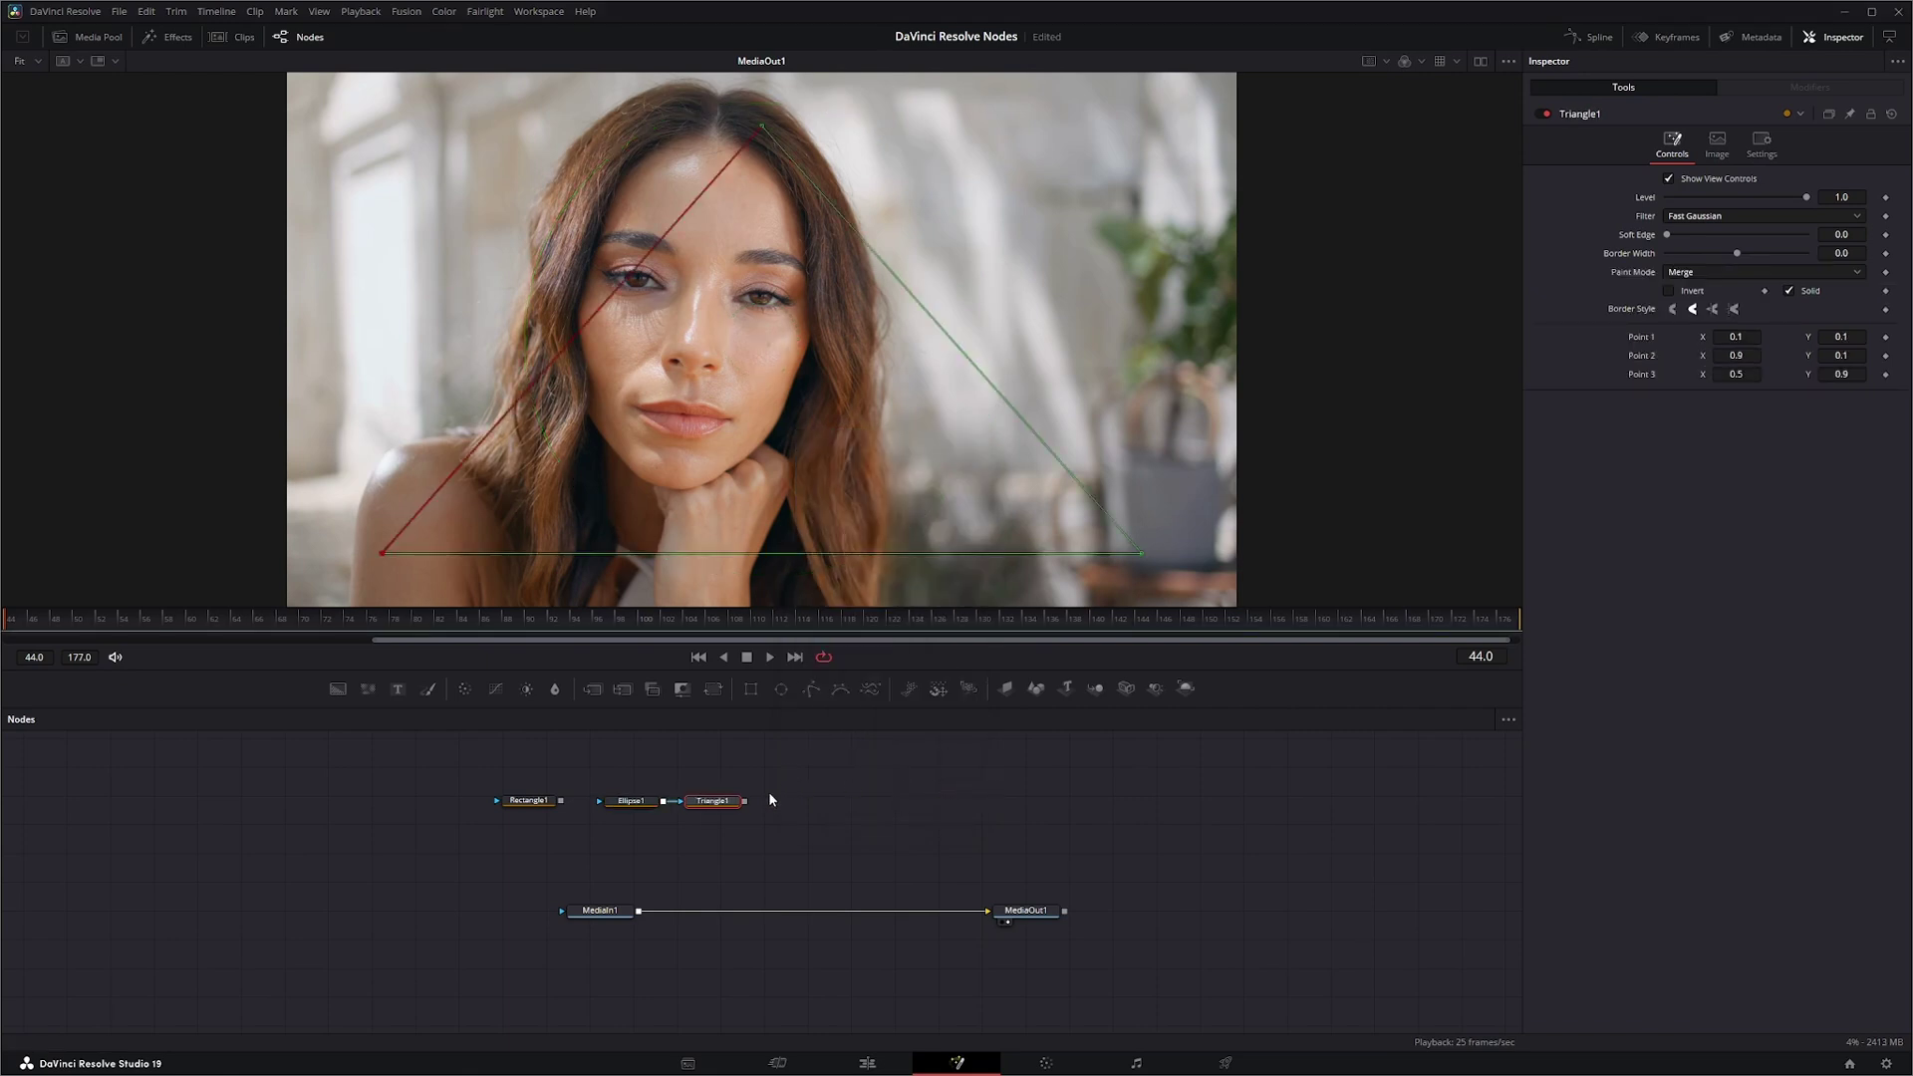
Step: Disconnect Triangle1 from Ellipse1 and box-select all three mask nodes
{"action": "mouse_move", "coordinate": [722, 803]}
{"action": "left_mouse_down"}
{"action": "mouse_move", "coordinate": [750, 805]}
{"action": "mouse_move", "coordinate": [644, 805]}
{"action": "left_mouse_up"}
{"action": "left_click", "coordinate": [647, 804]}
{"action": "left_click_drag", "start_coordinate": [440, 776], "coordinate": [886, 840]}
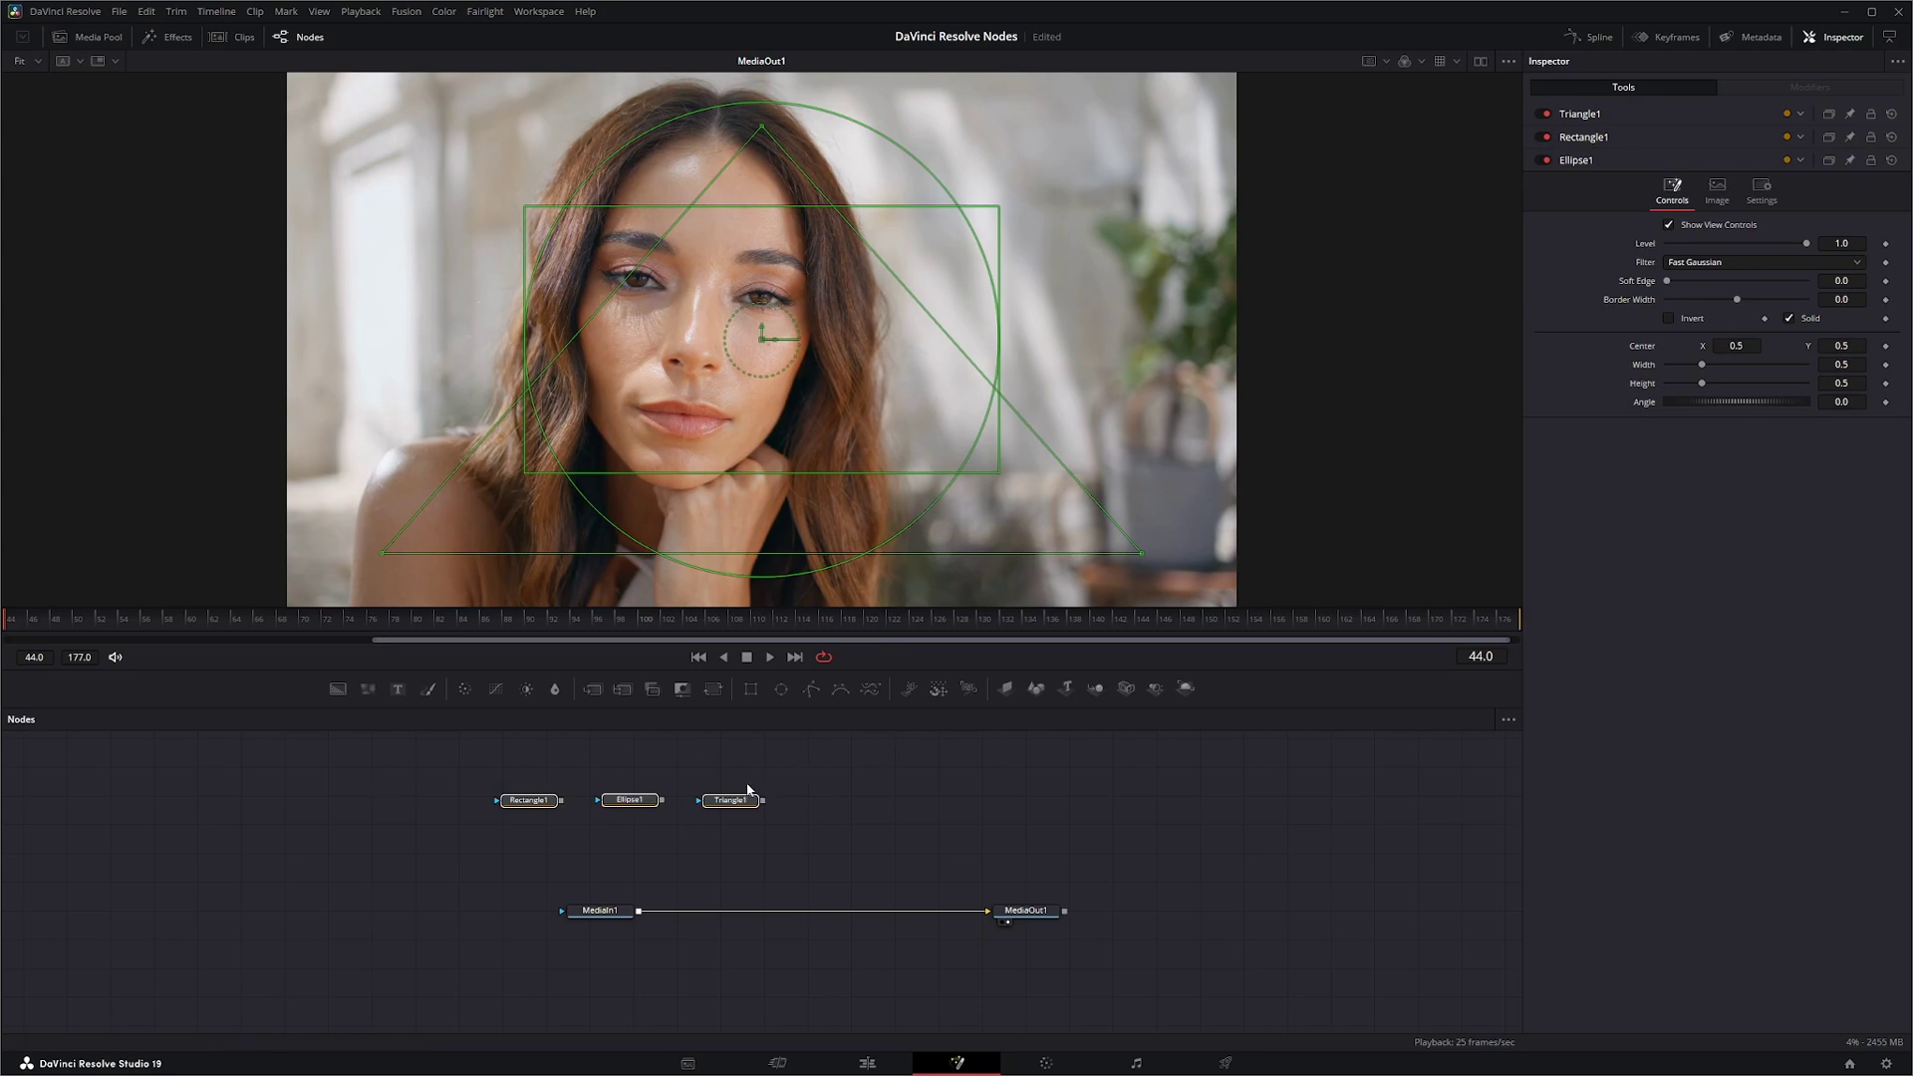
Step: Pin the Triangle1, Ellipse1 and Rectangle1 settings together in the Inspector
{"action": "left_click_drag", "start_coordinate": [460, 756], "coordinate": [786, 857]}
{"action": "left_click", "coordinate": [561, 775]}
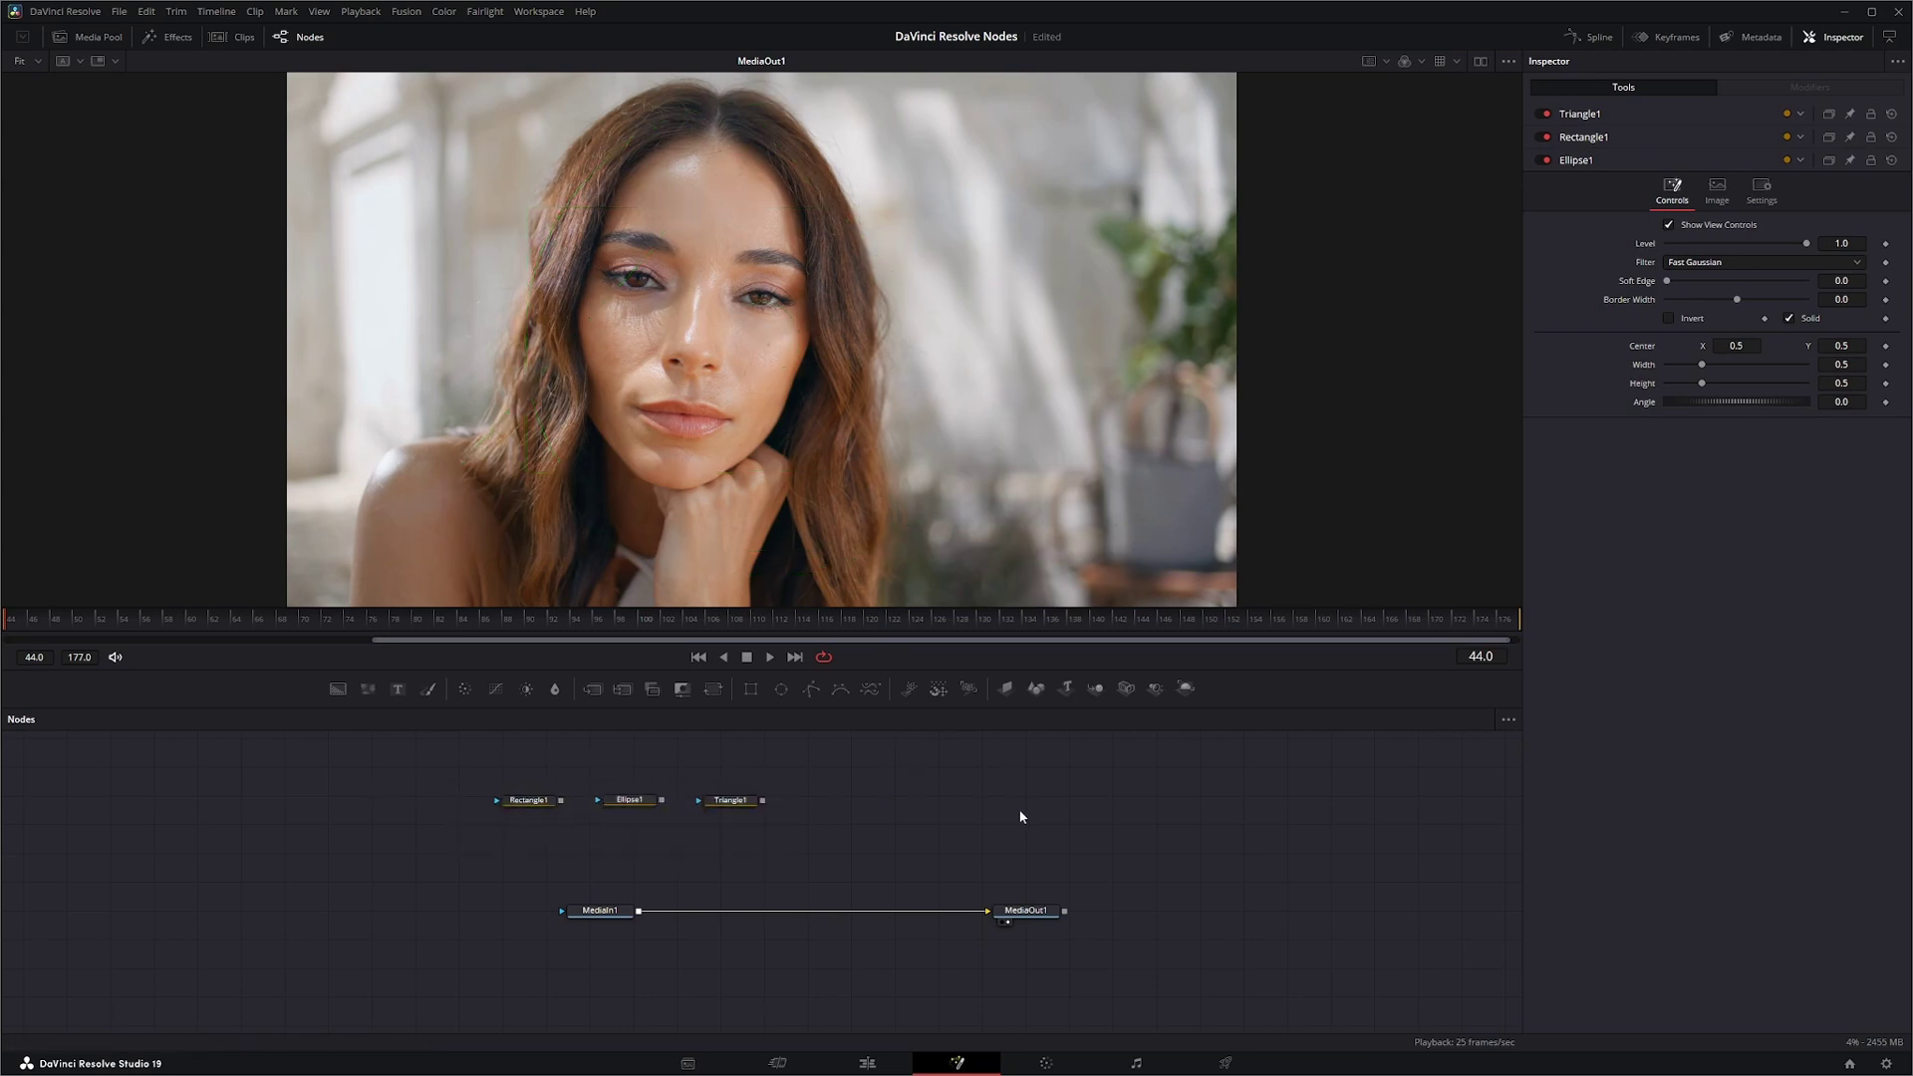
{"action": "left_click", "coordinate": [734, 802]}
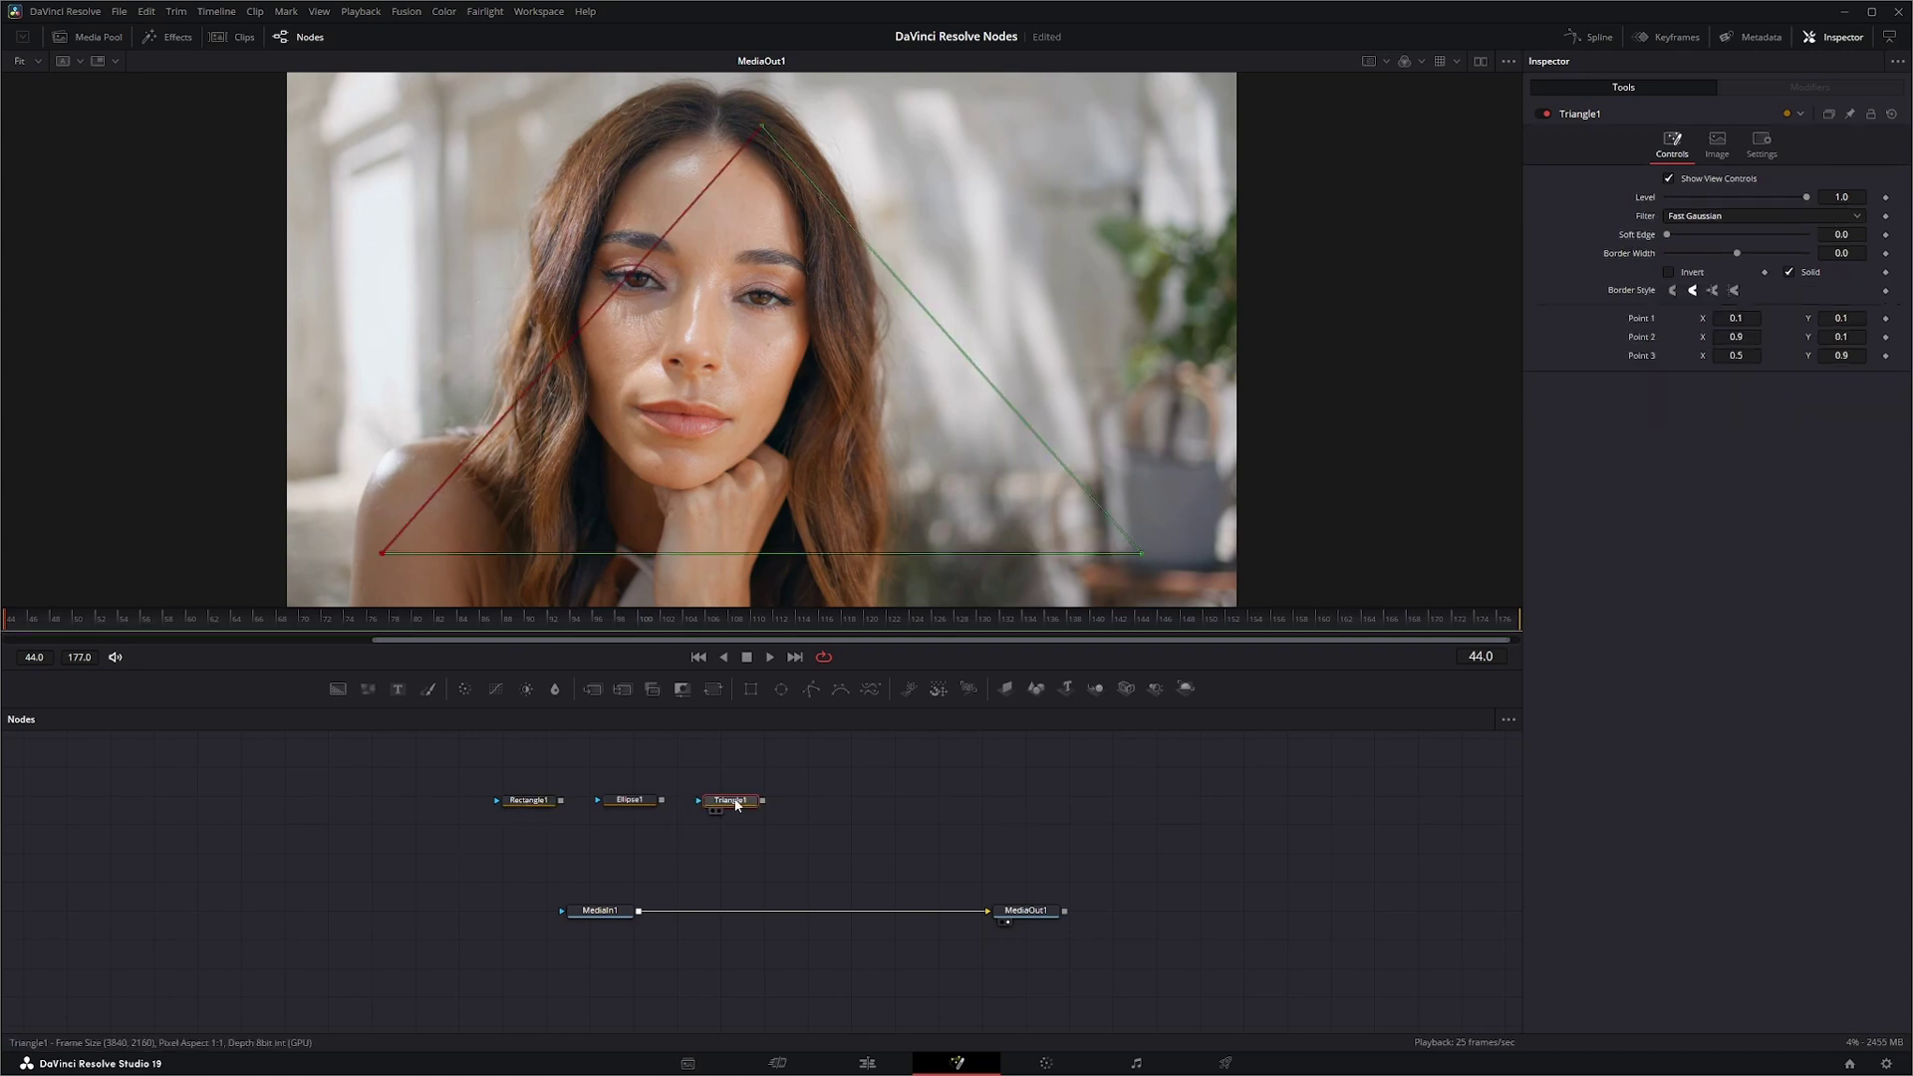
{"action": "left_click", "coordinate": [1851, 115]}
{"action": "left_click", "coordinate": [627, 800]}
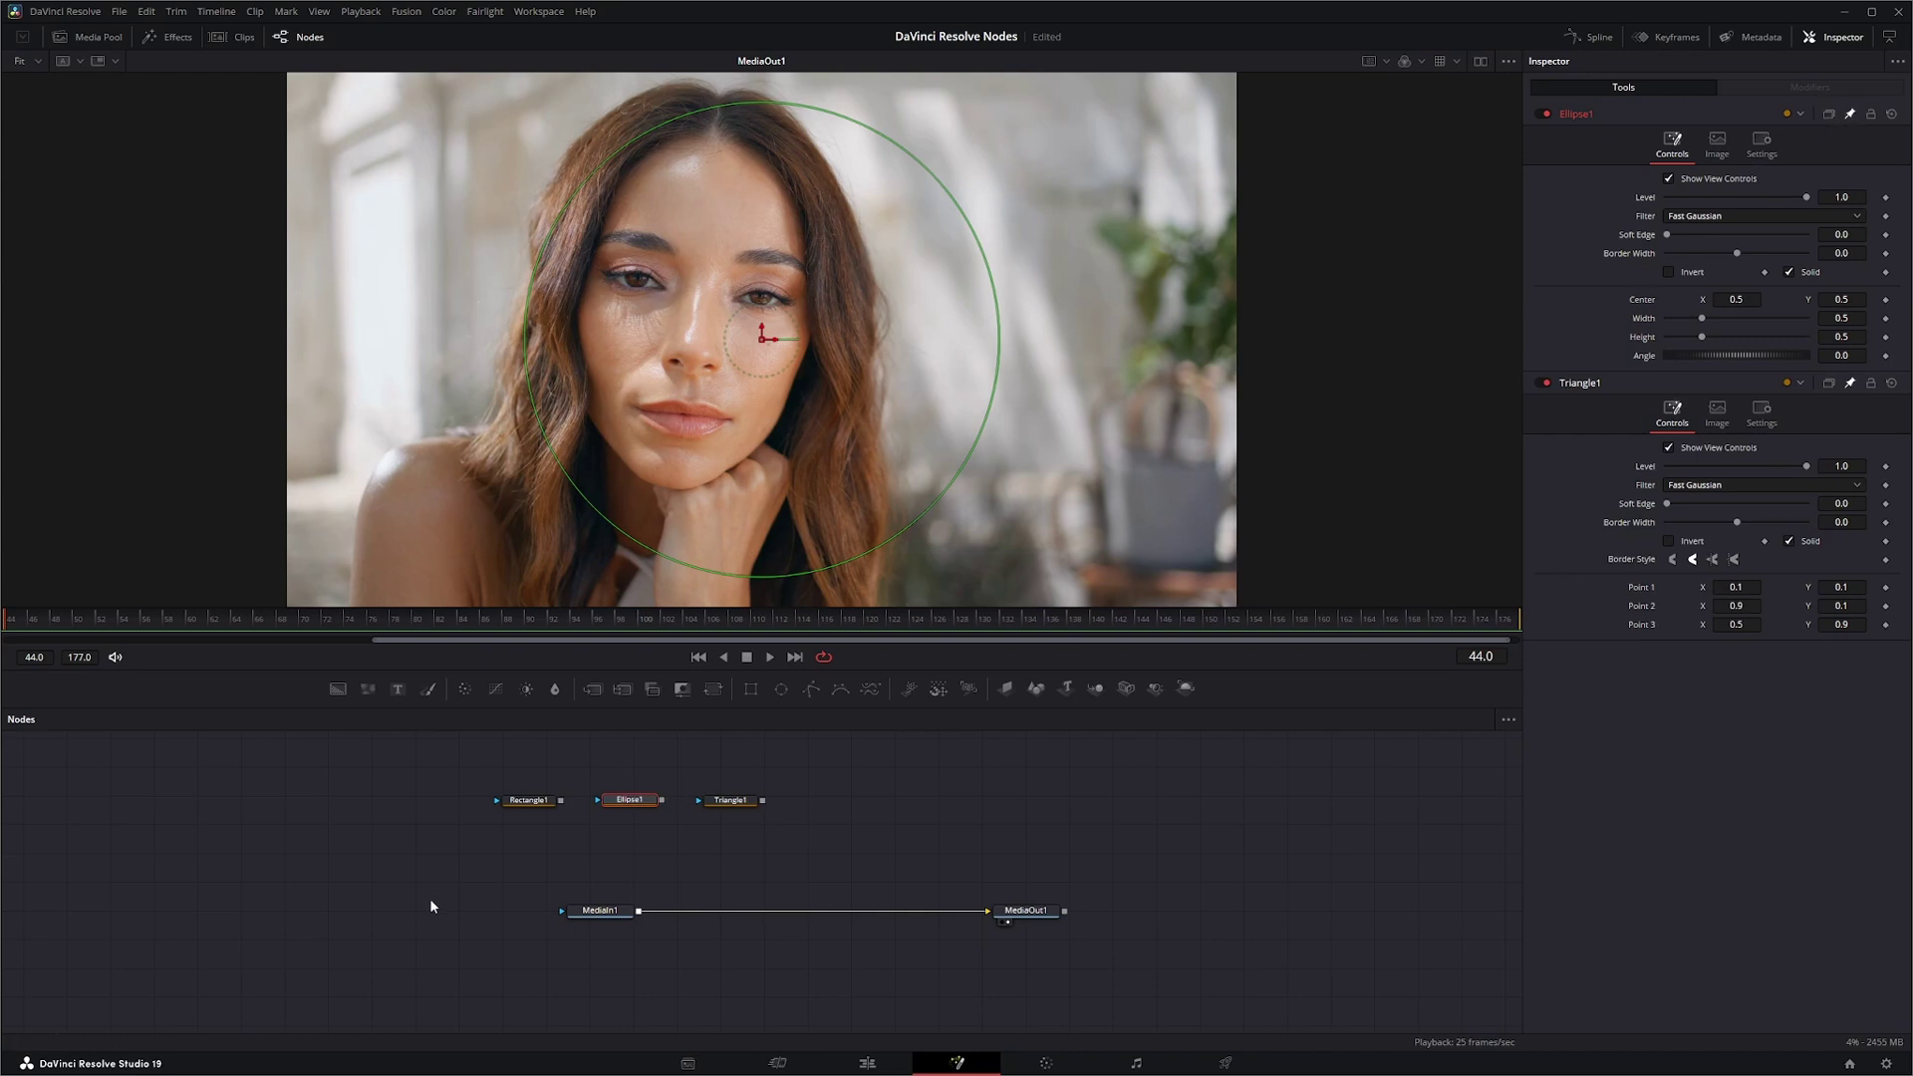
{"action": "left_click", "coordinate": [528, 800]}
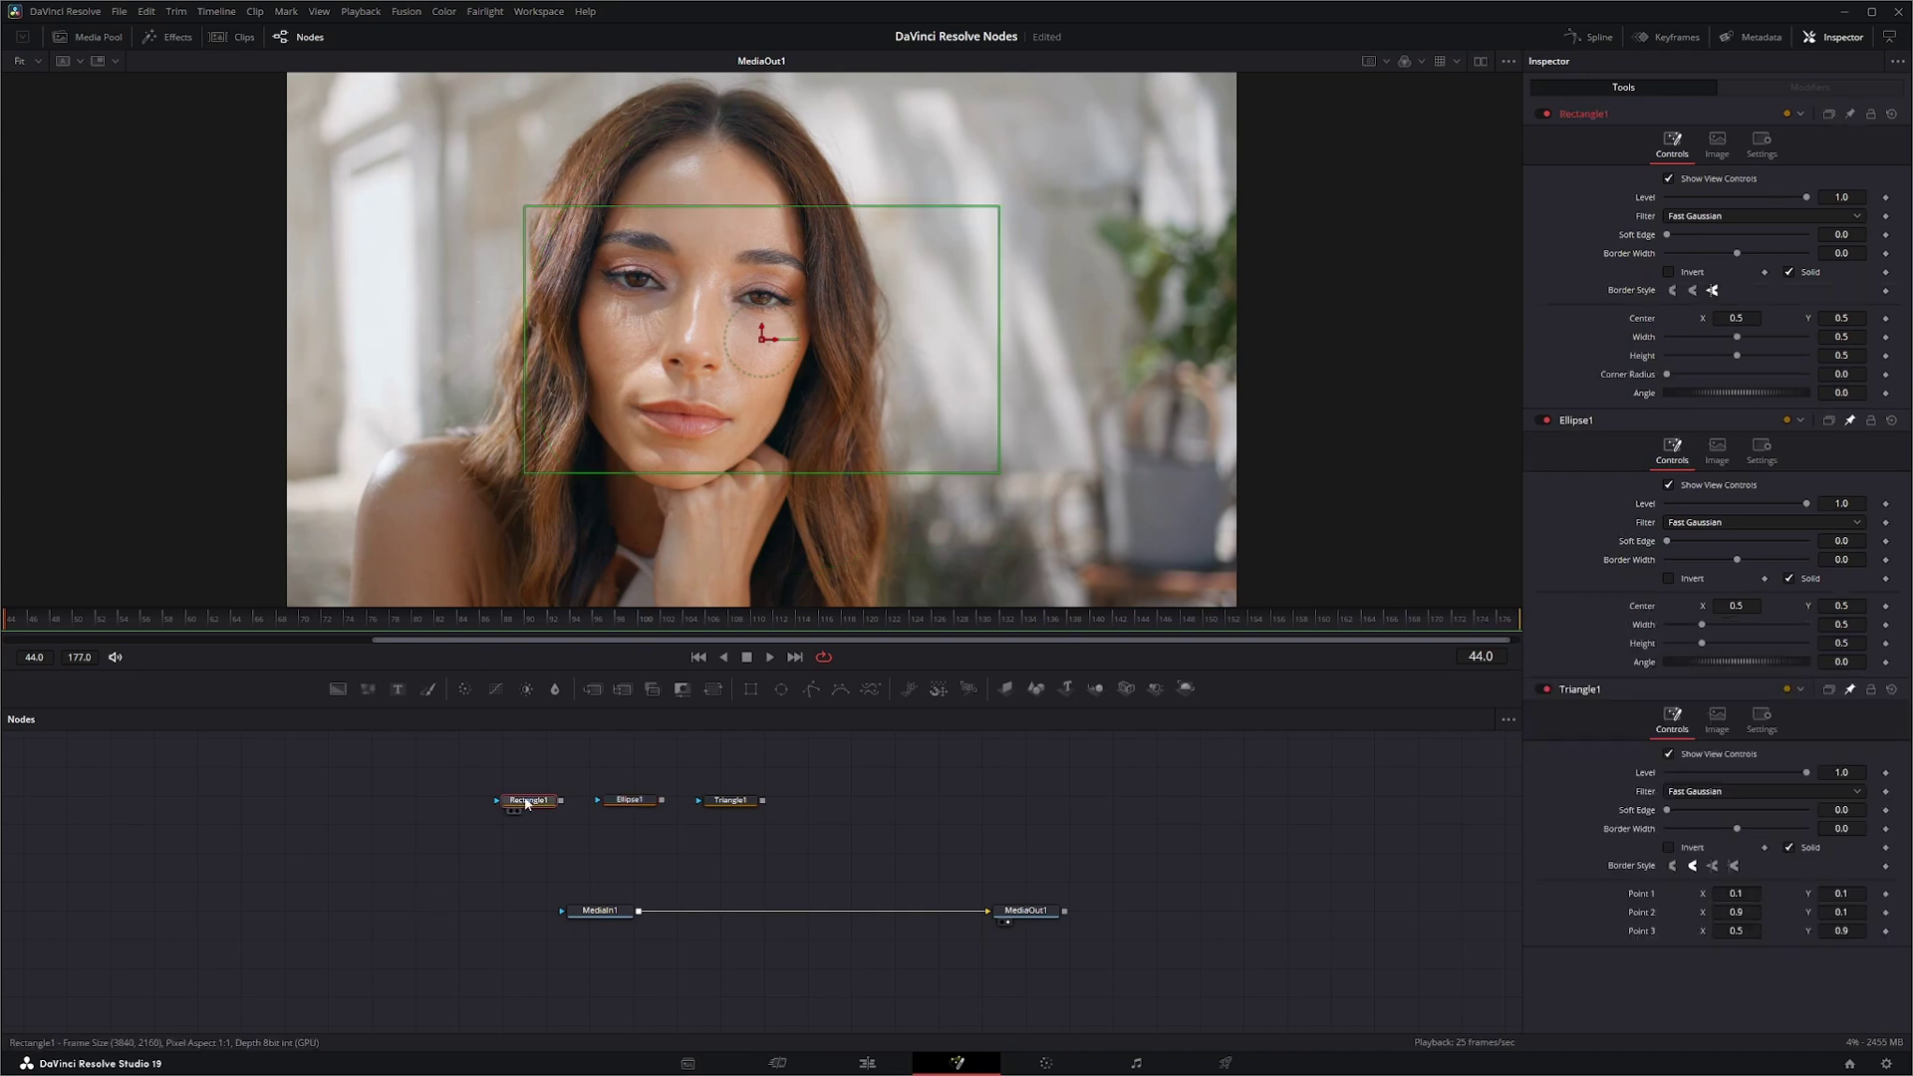
{"action": "left_click", "coordinate": [1850, 115]}
{"action": "left_click", "coordinate": [409, 873]}
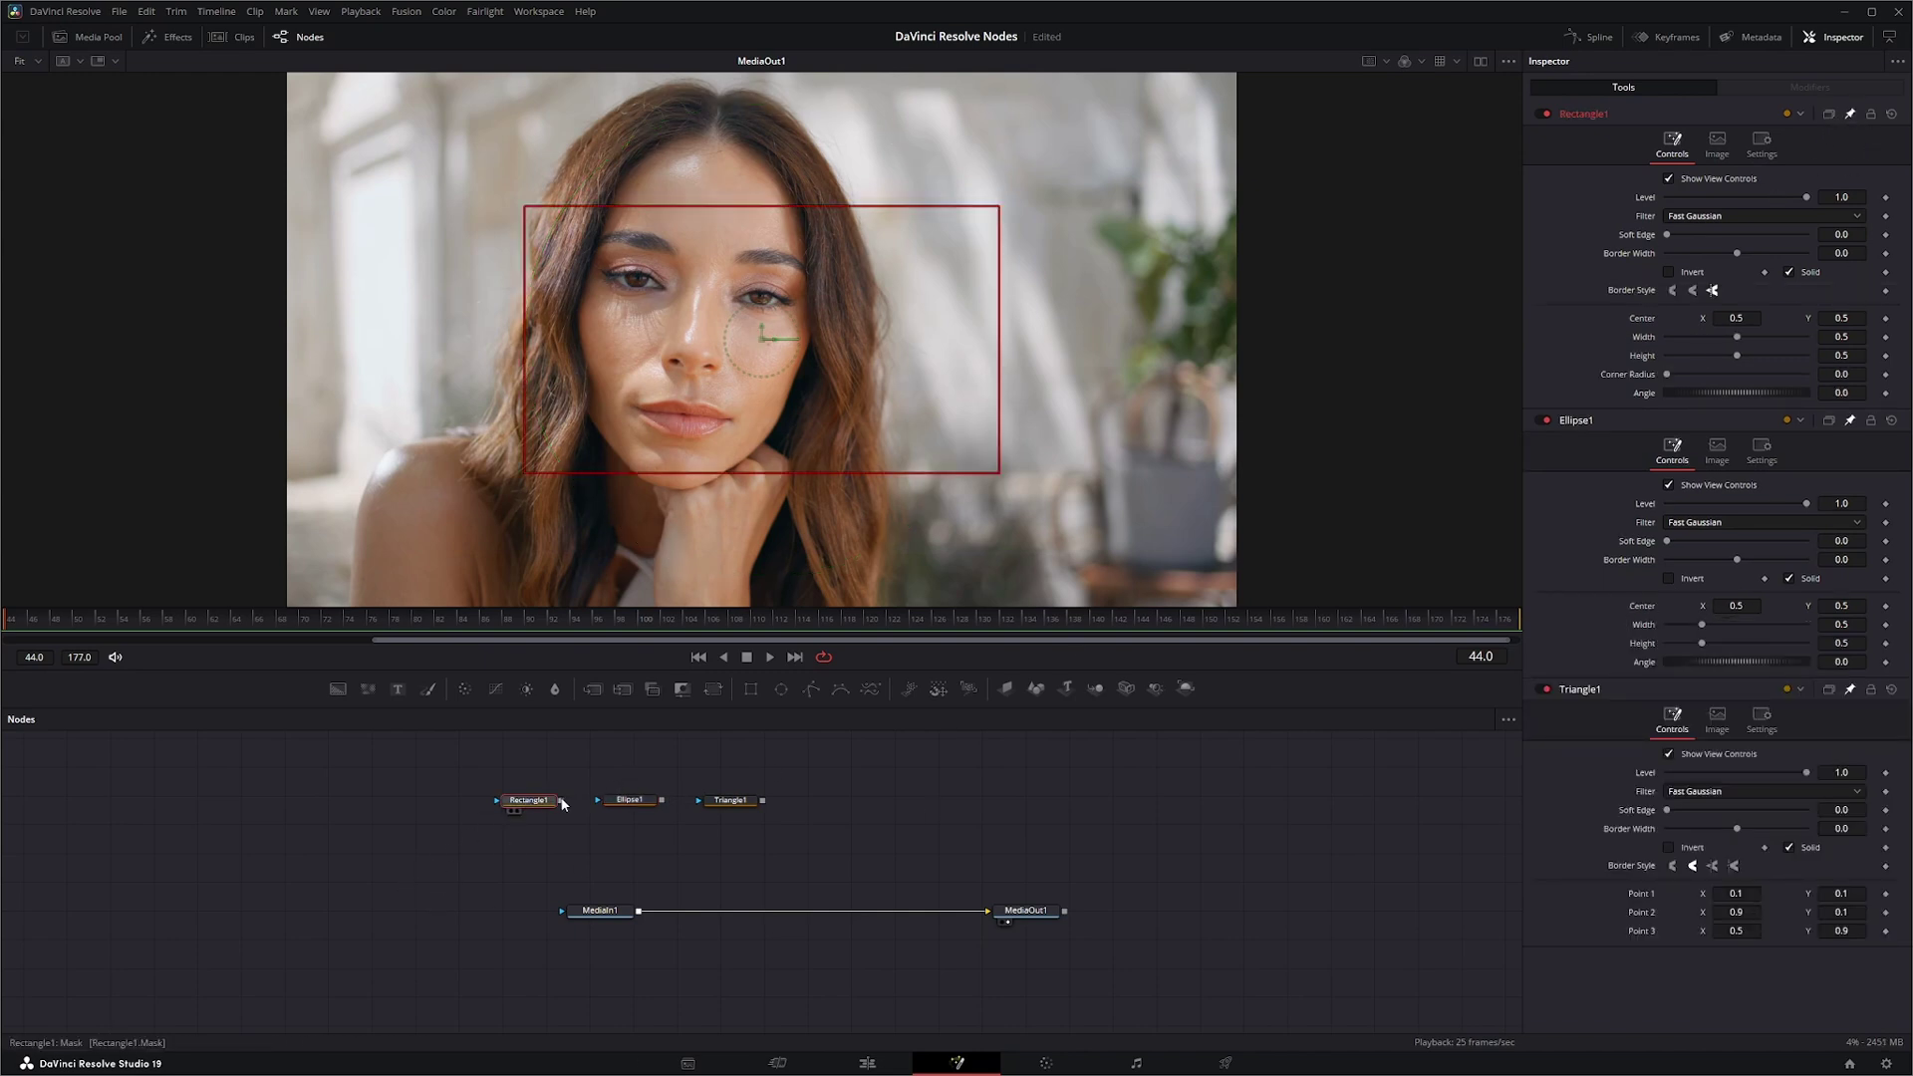
Step: Feed Rectangle1 into Ellipse1, keeping Ellipse1's Paint Mode on Merge
{"action": "left_click_drag", "start_coordinate": [561, 800], "coordinate": [700, 800]}
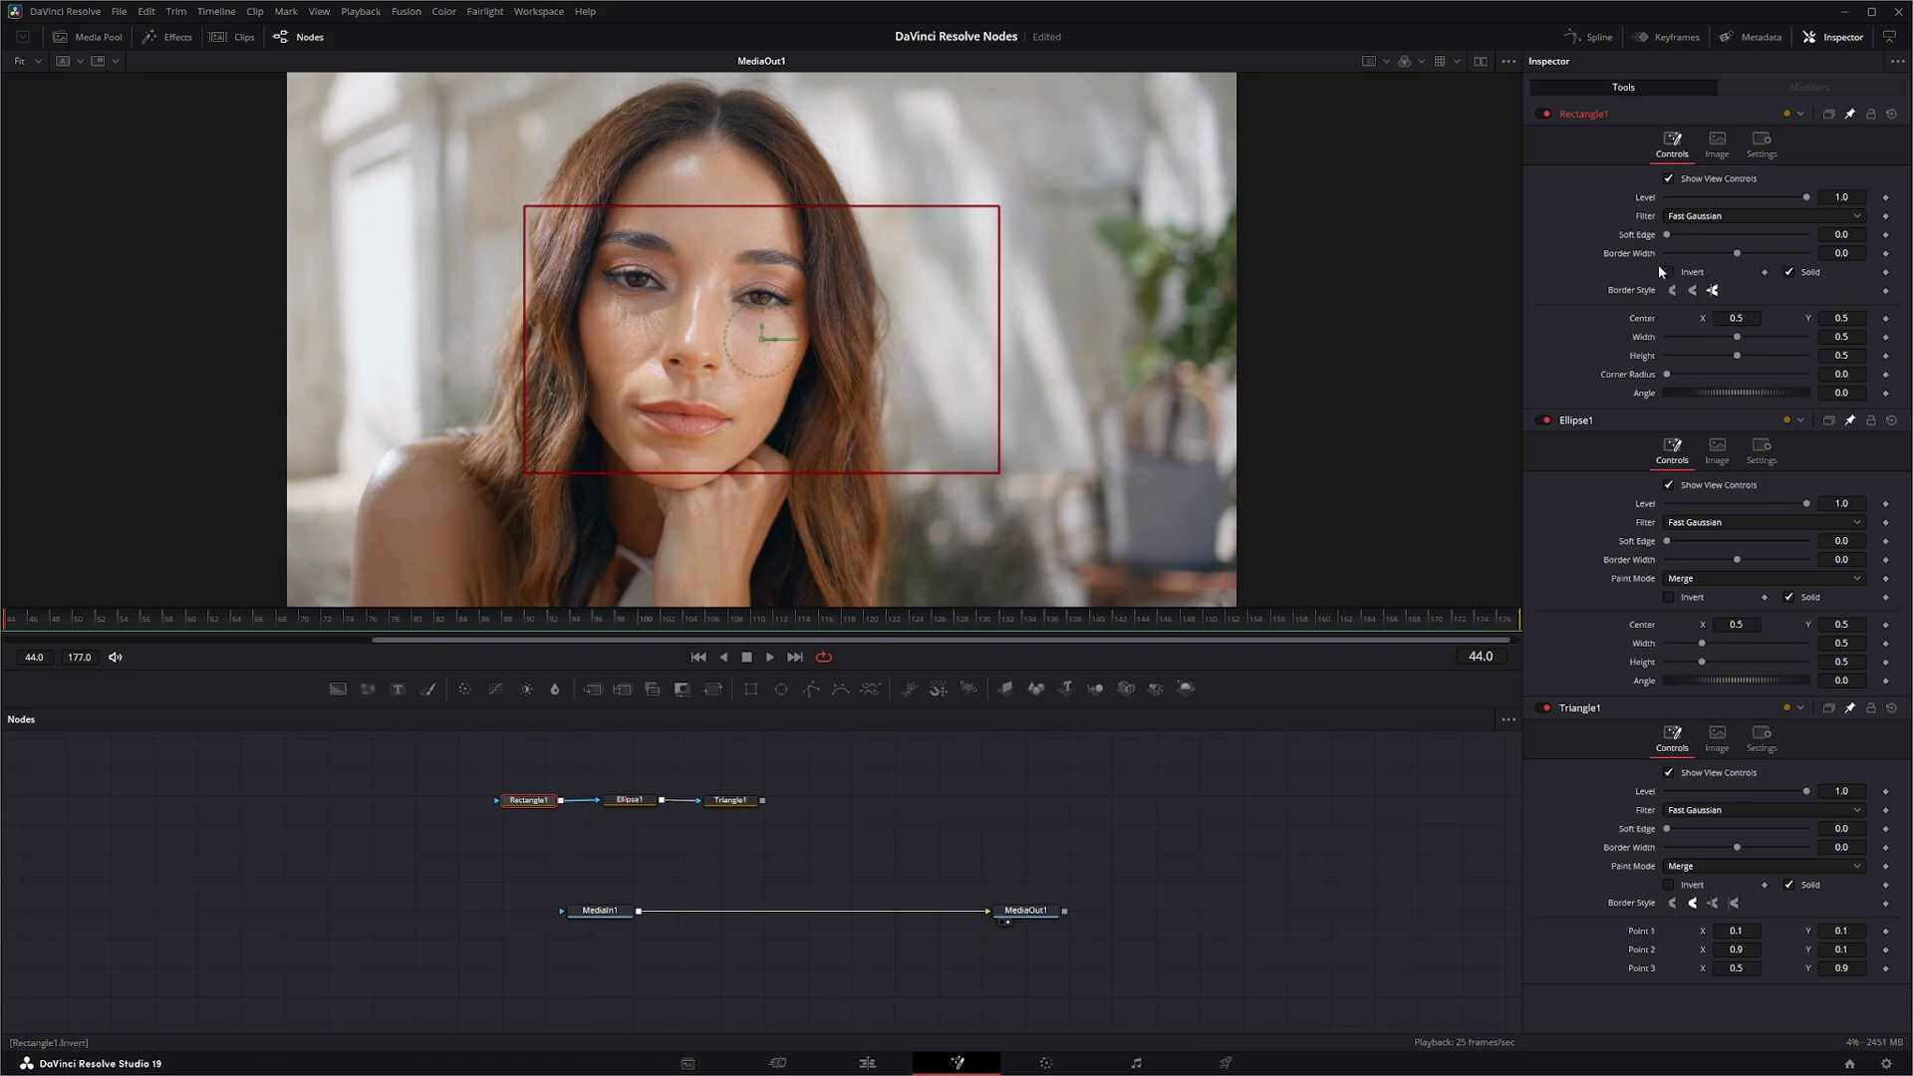
{"action": "left_click", "coordinate": [634, 800]}
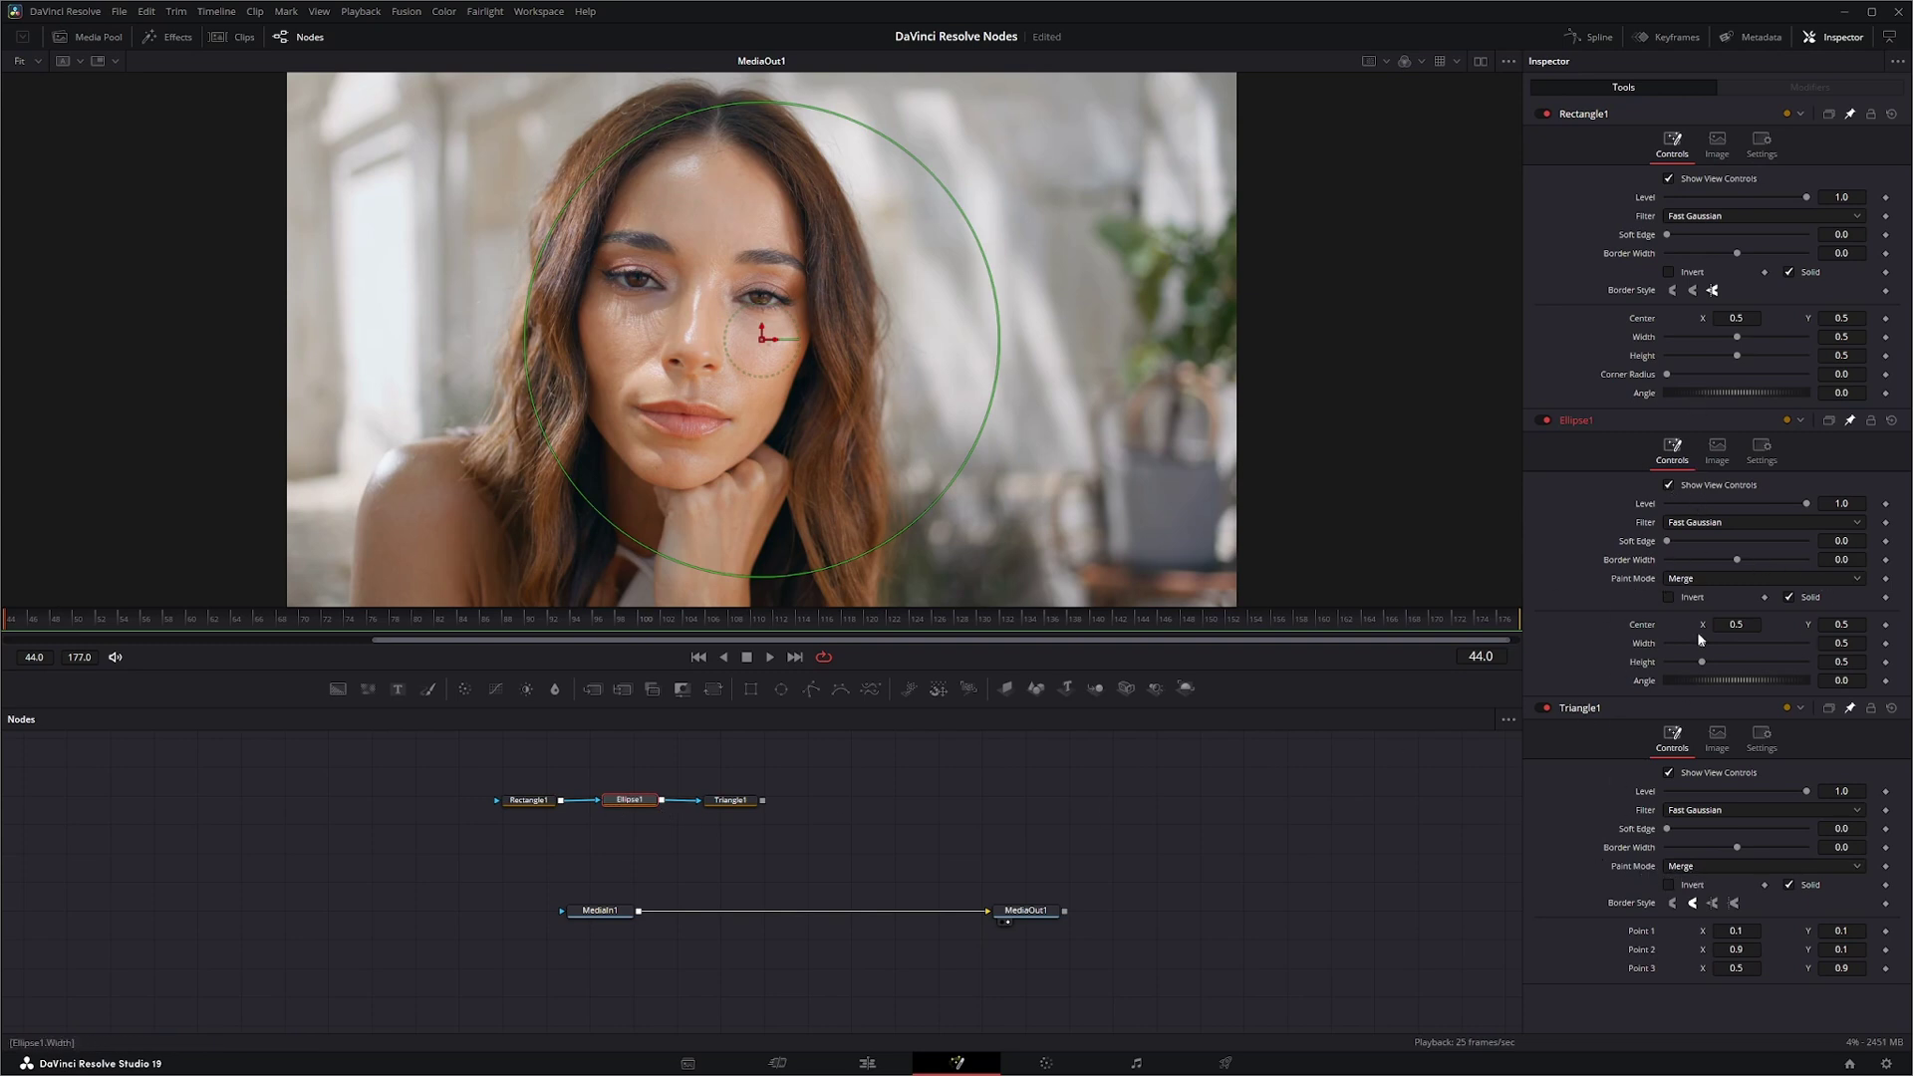
{"action": "left_click", "coordinate": [1703, 579]}
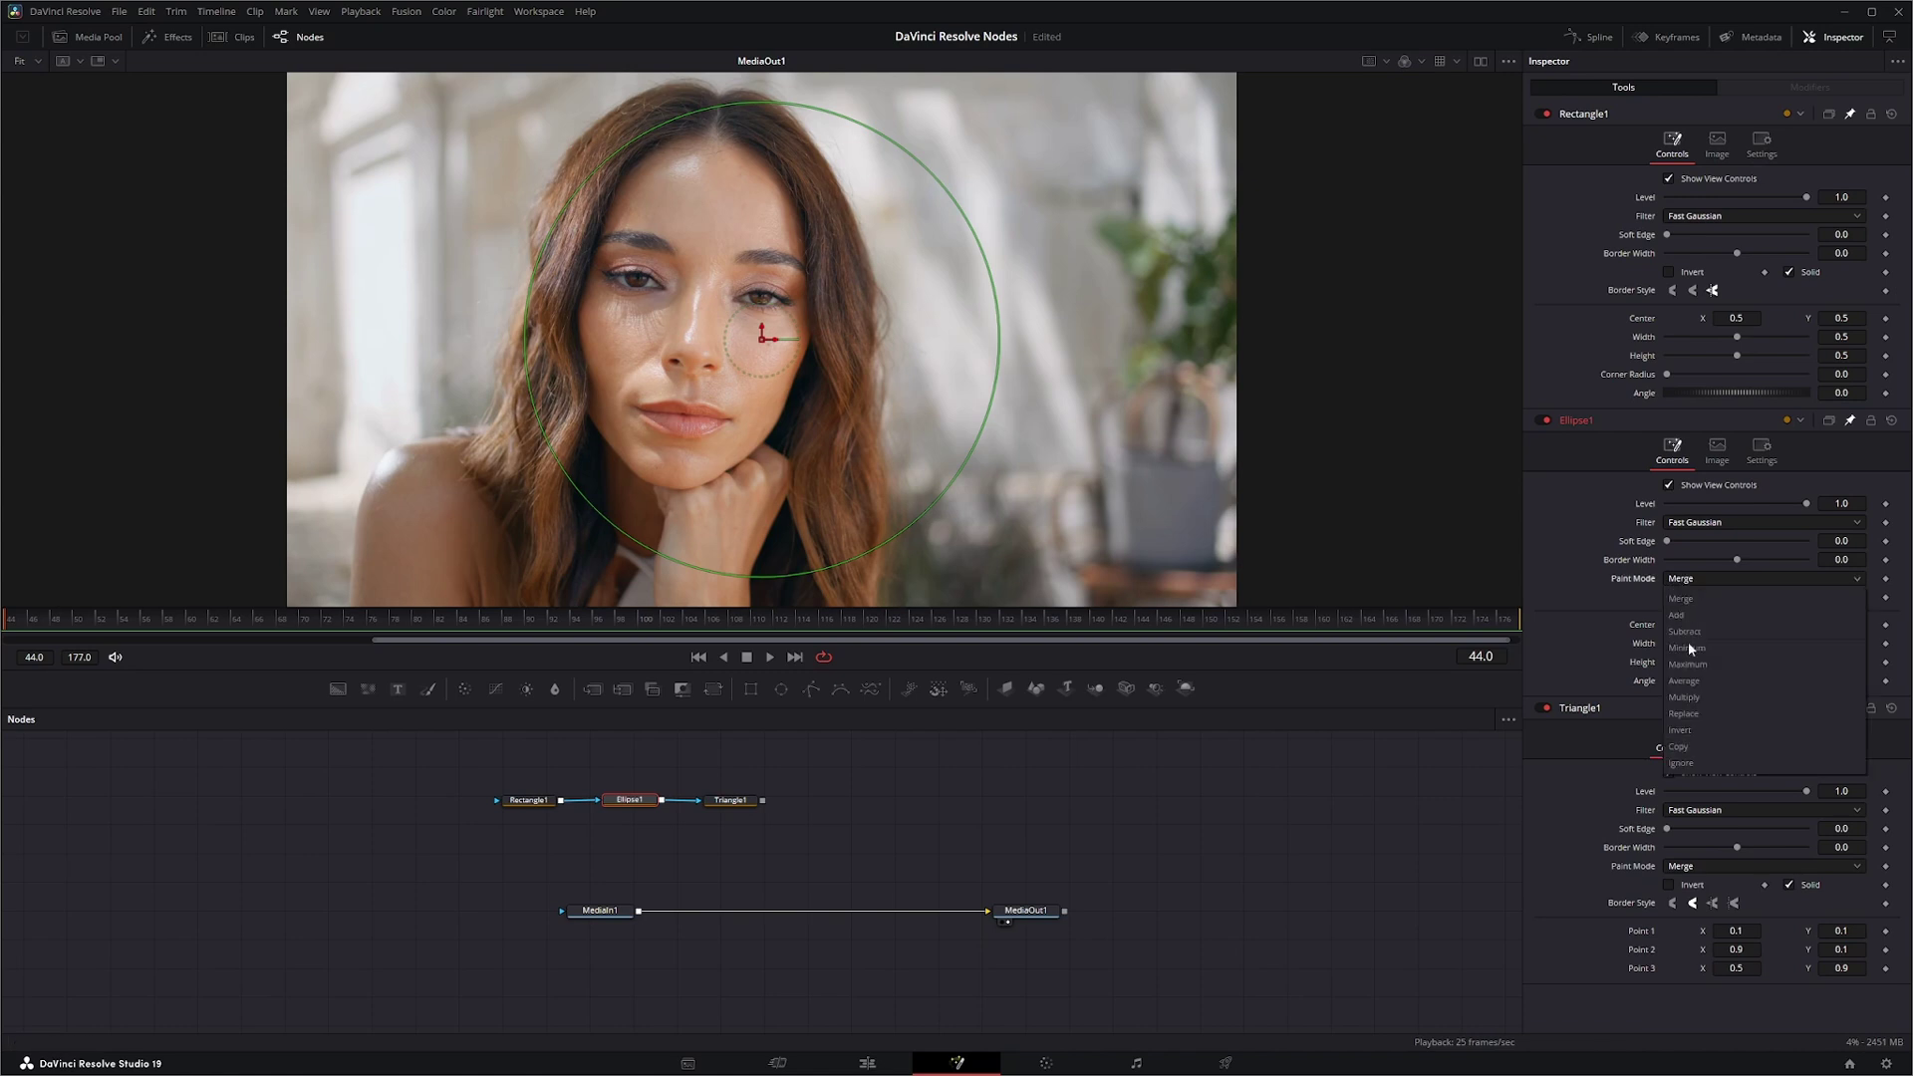
{"action": "left_click", "coordinate": [1695, 578]}
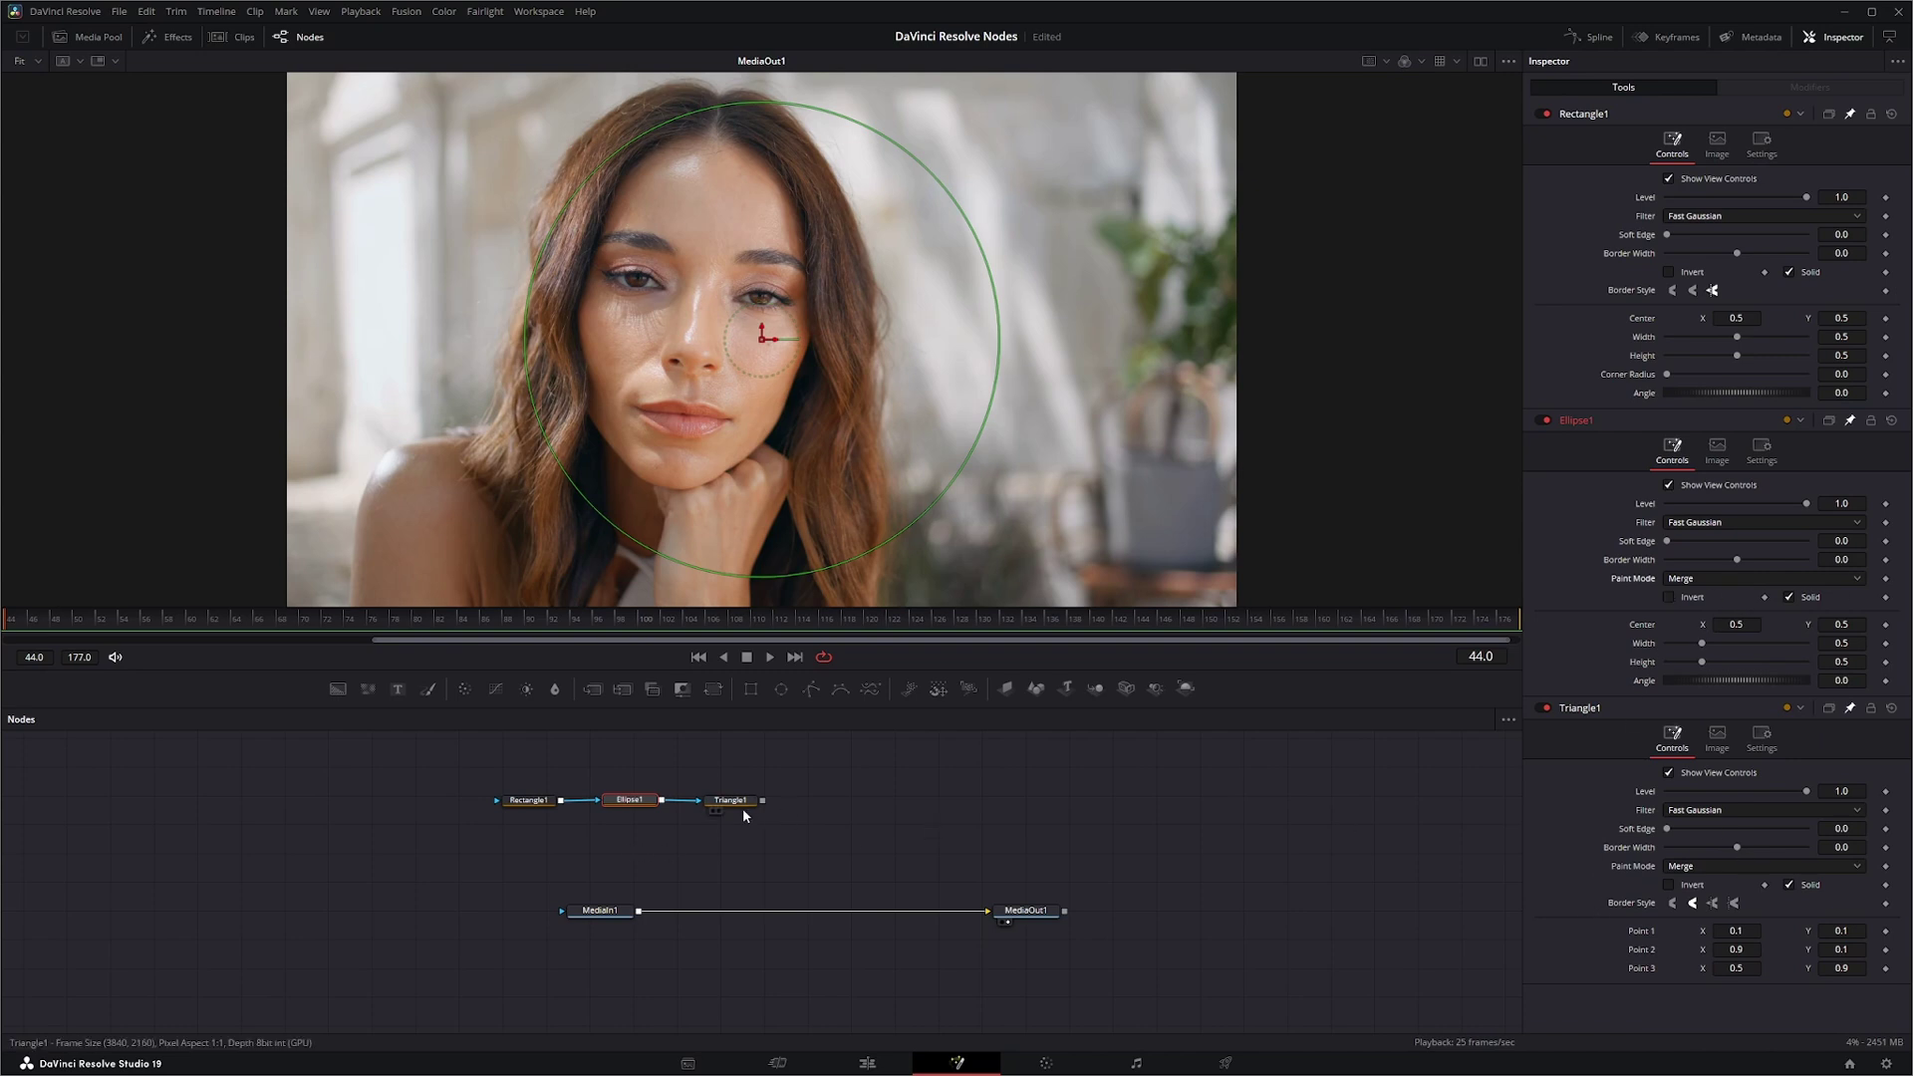
Step: Connect Triangle1 to MediaIn1's mask input, then toggle Rectangle1's on-screen view controls
{"action": "left_click_drag", "start_coordinate": [763, 800], "coordinate": [814, 919]}
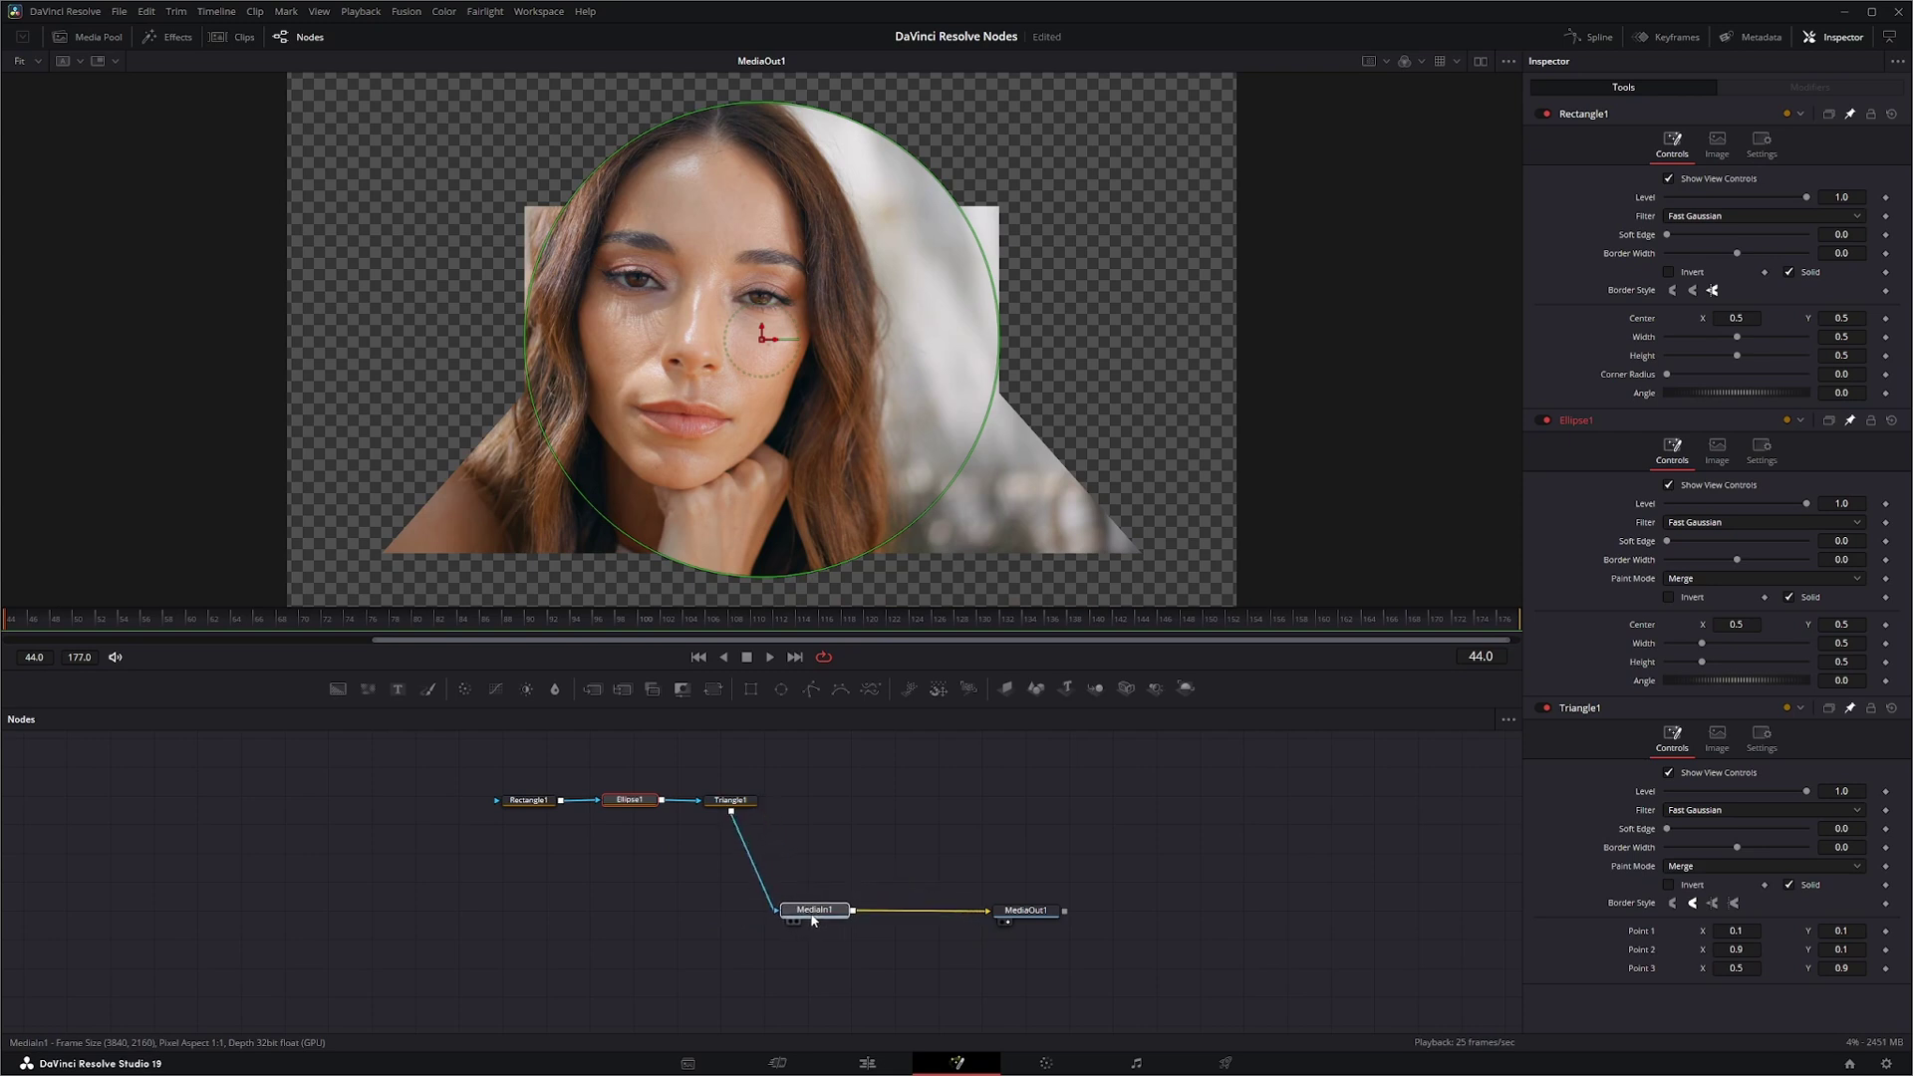
{"action": "left_click", "coordinate": [538, 802]}
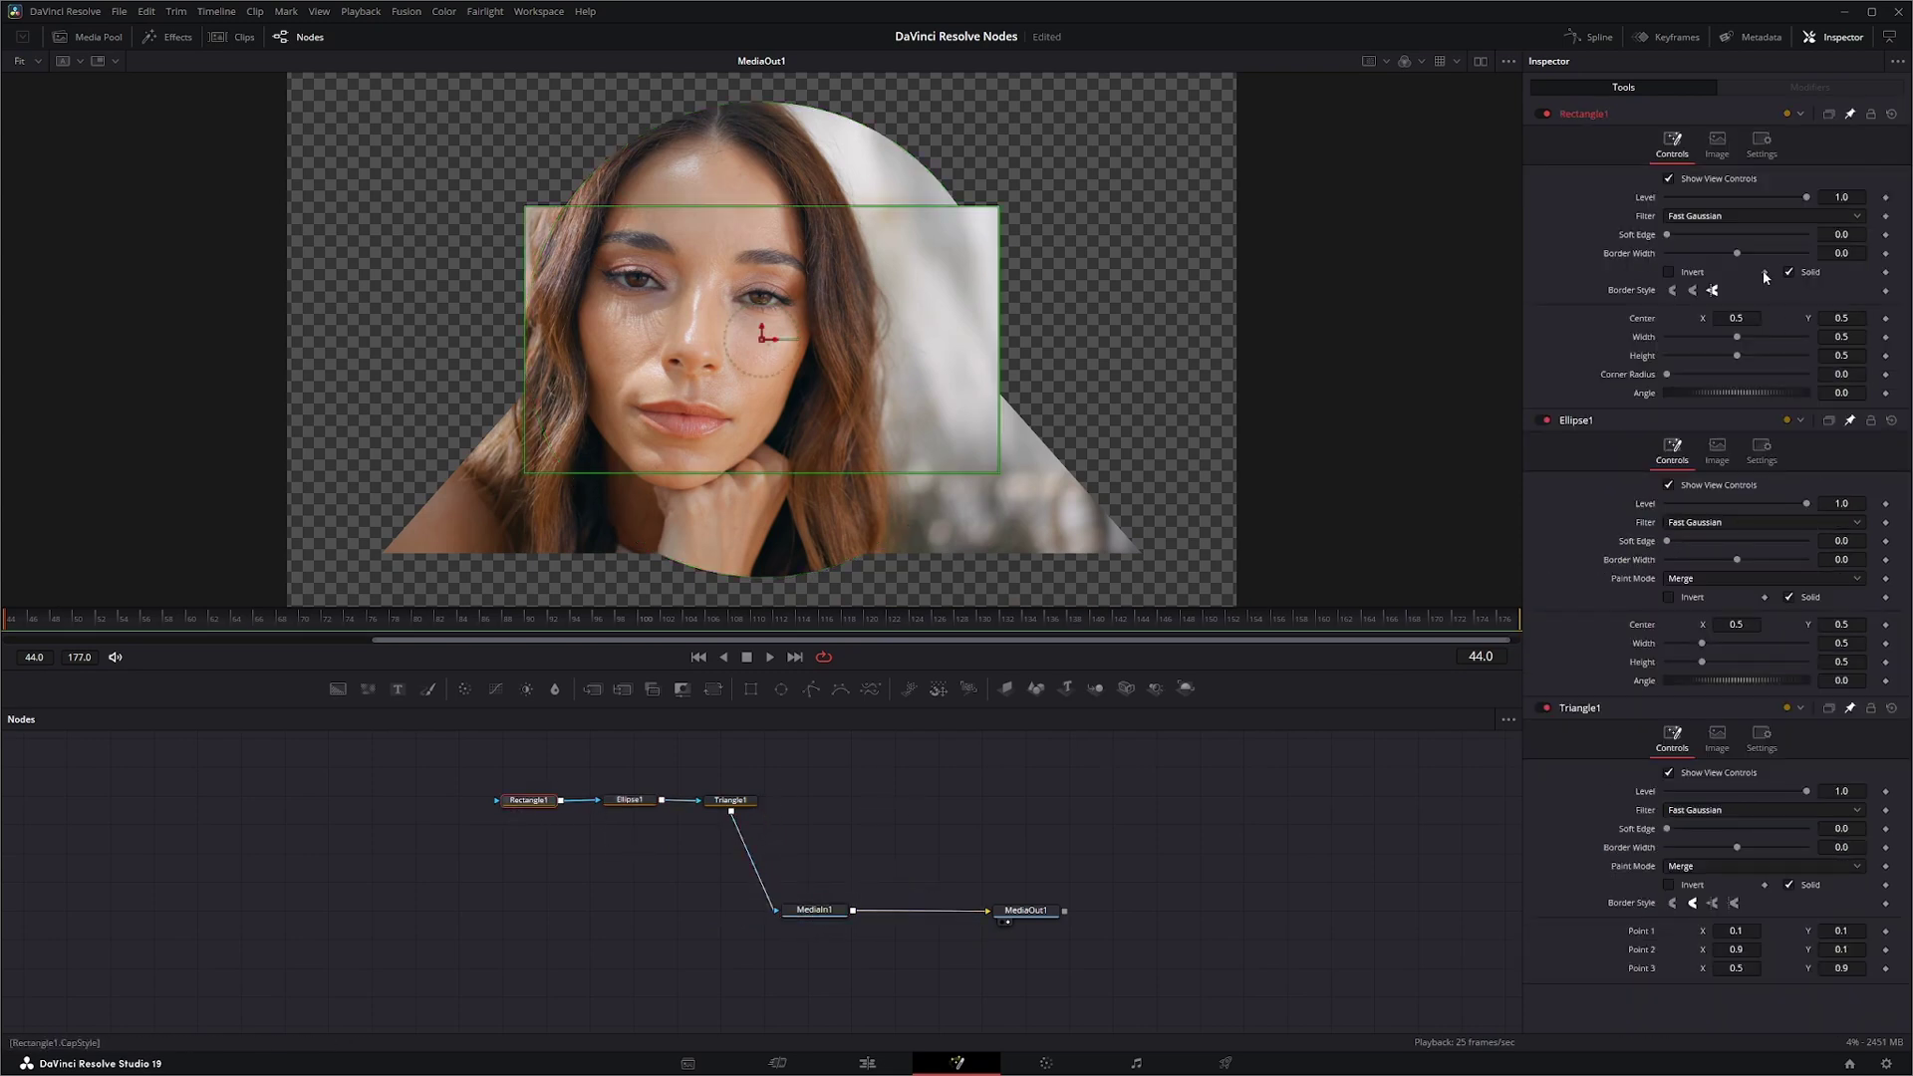
{"action": "left_click", "coordinate": [1670, 178]}
{"action": "left_click", "coordinate": [1670, 178]}
{"action": "left_click", "coordinate": [1670, 179]}
{"action": "left_click", "coordinate": [1670, 179]}
{"action": "left_click", "coordinate": [1670, 178]}
{"action": "left_click", "coordinate": [1670, 178]}
Step: Try moving and rotating the rectangle mask, undoing each change back to centre
{"action": "mouse_move", "coordinate": [765, 342]}
{"action": "left_mouse_down"}
{"action": "mouse_move", "coordinate": [602, 273]}
{"action": "mouse_move", "coordinate": [751, 336]}
{"action": "left_mouse_up"}
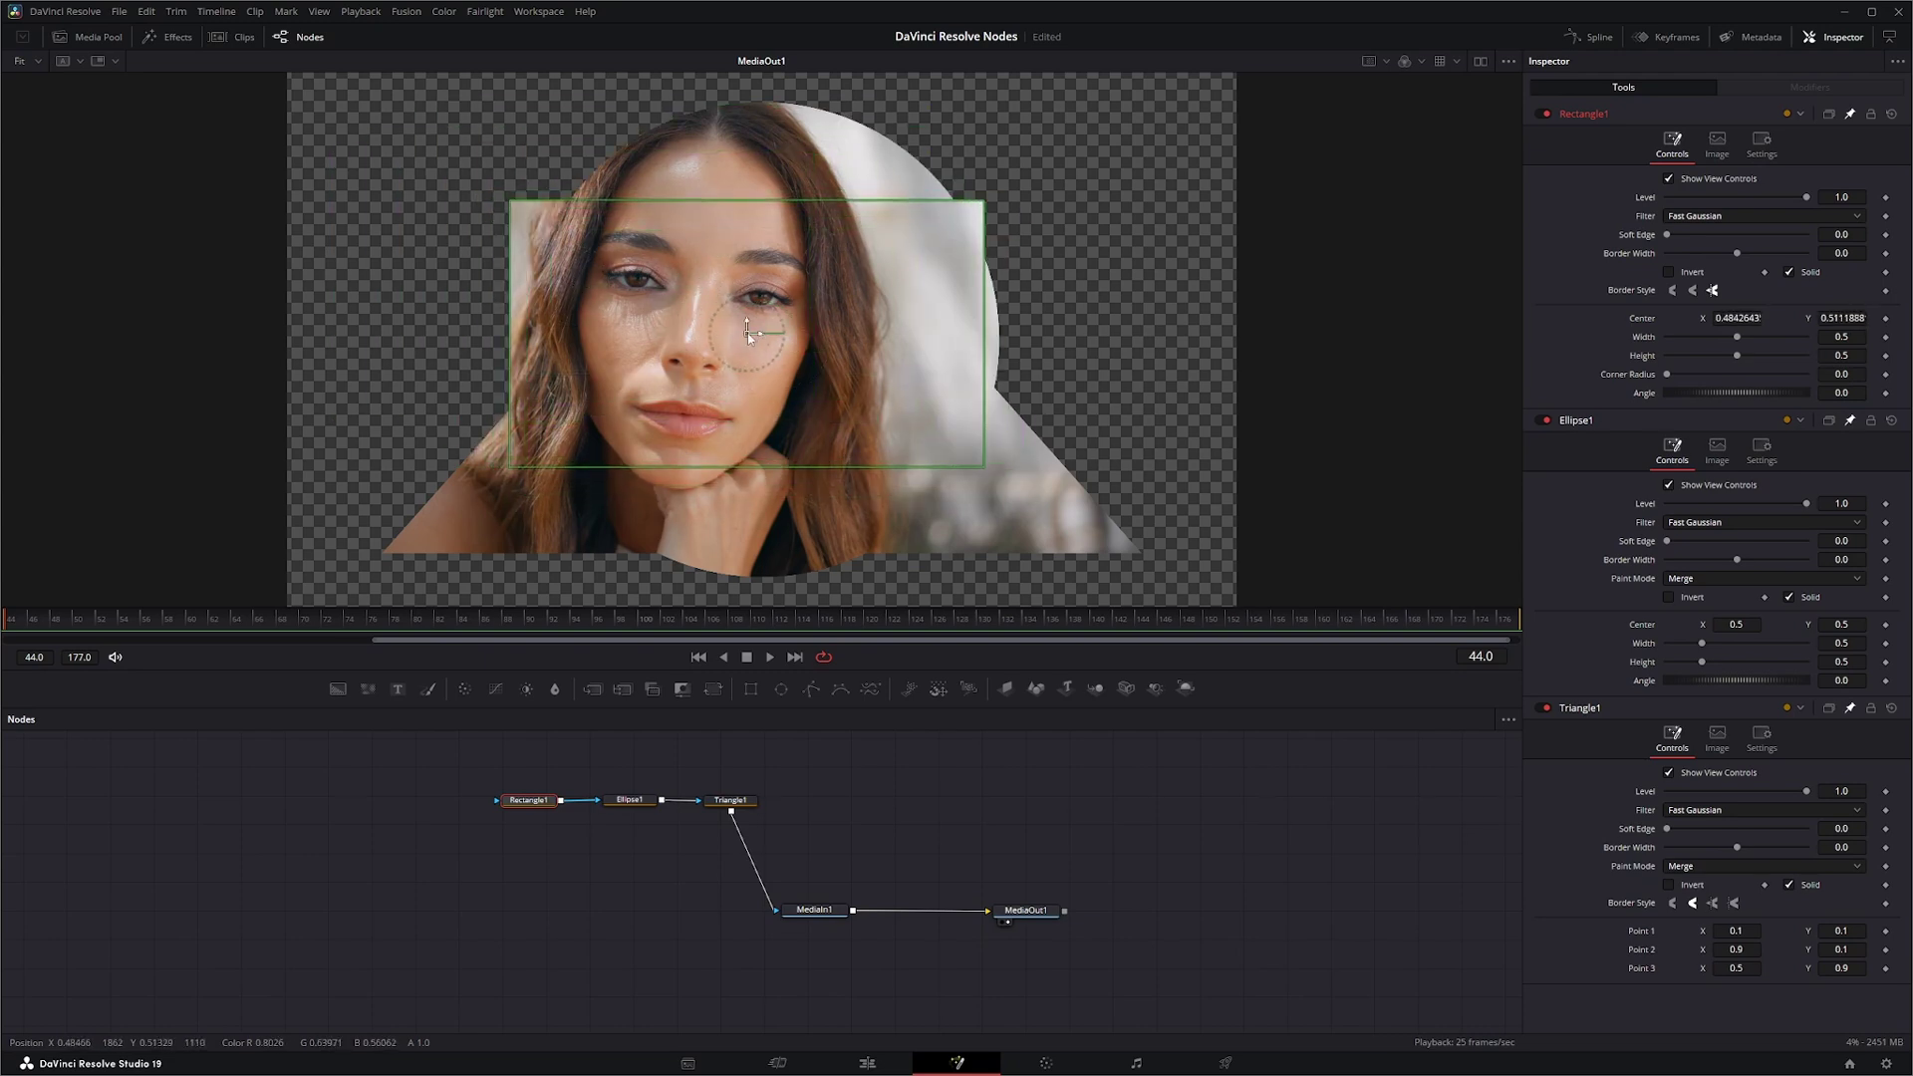
{"action": "key", "text": "ctrl+z"}
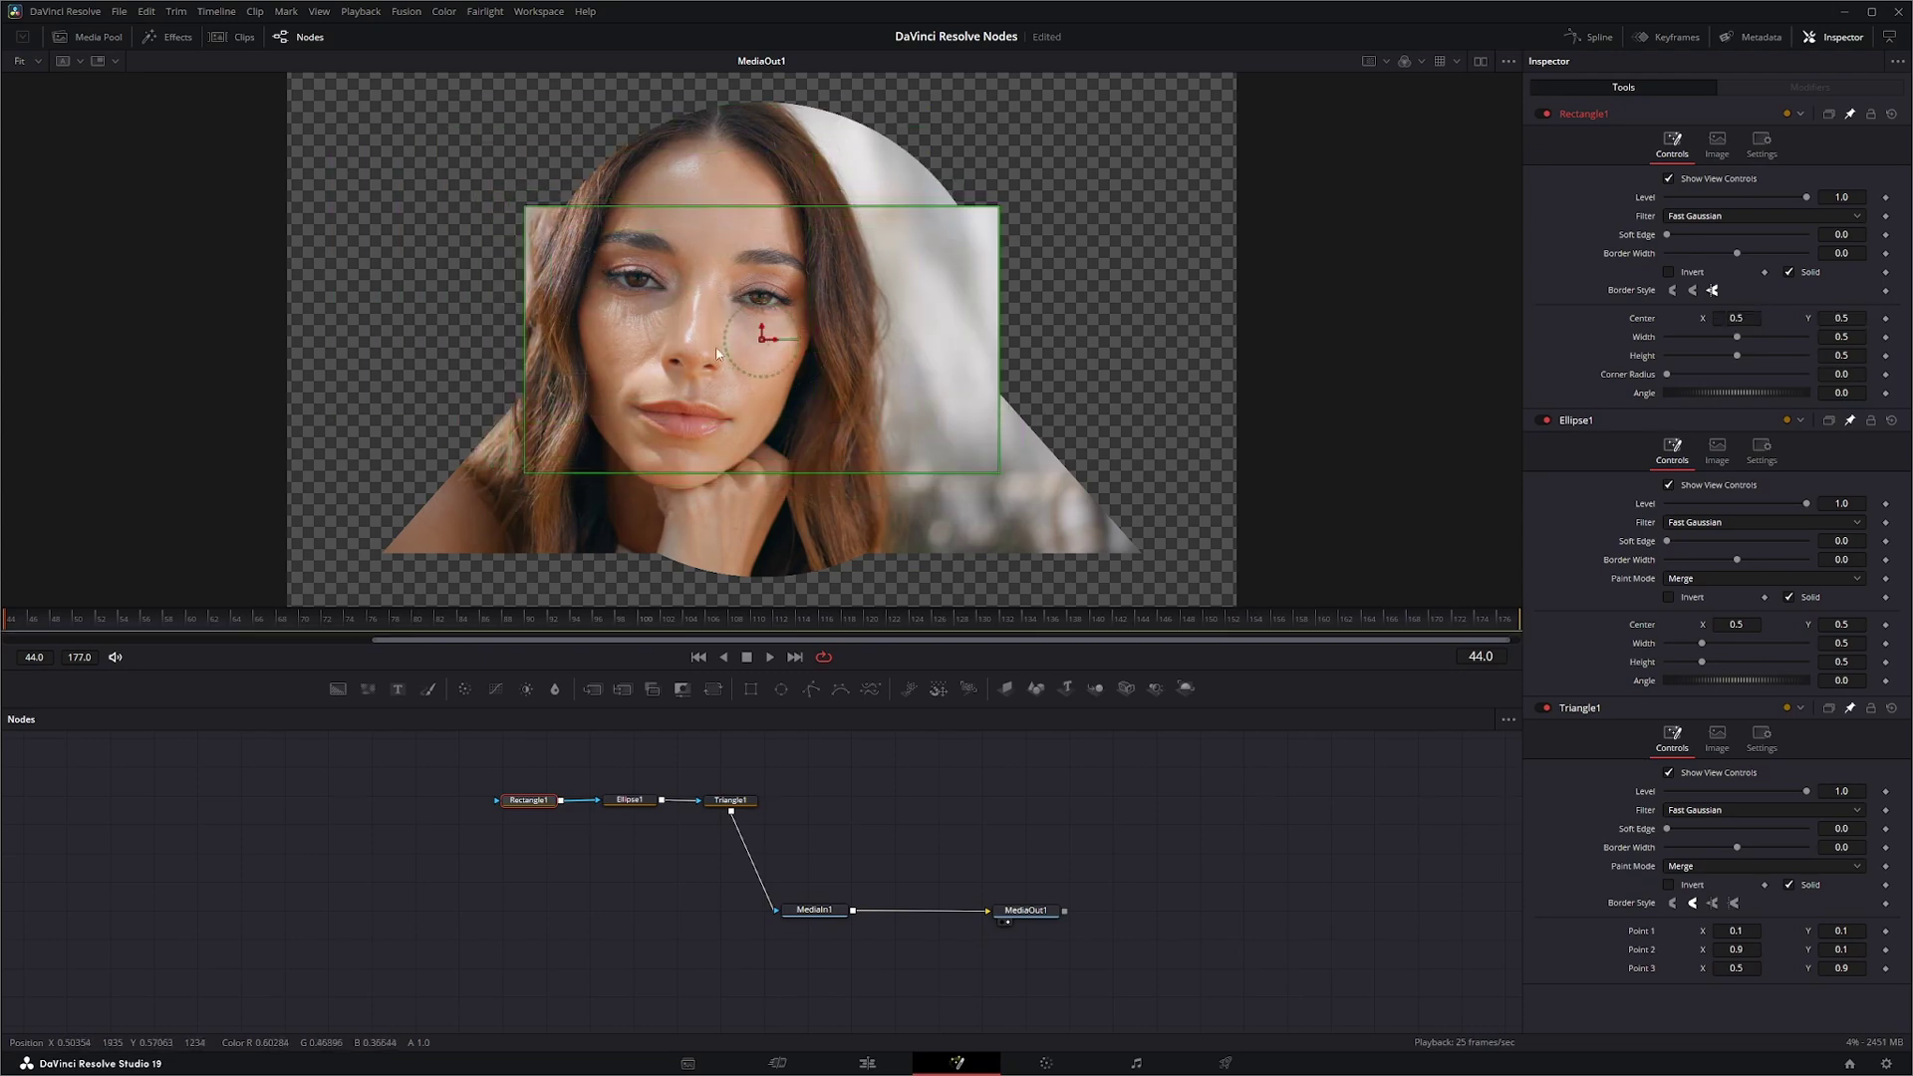
{"action": "left_click_drag", "start_coordinate": [762, 332], "coordinate": [717, 343]}
{"action": "key", "text": "ctrl+z"}
{"action": "key", "text": "ctrl+z"}
{"action": "key", "text": "ctrl+z"}
{"action": "mouse_move", "coordinate": [796, 332]}
{"action": "left_mouse_down"}
{"action": "mouse_move", "coordinate": [782, 369]}
{"action": "mouse_move", "coordinate": [797, 317]}
{"action": "left_mouse_up"}
{"action": "key", "text": "ctrl+z"}
Step: Stretch the rectangle's edges and corner to about 0.85 wide by 0.377 high
{"action": "left_click_drag", "start_coordinate": [525, 364], "coordinate": [435, 374]}
{"action": "mouse_move", "coordinate": [739, 473]}
{"action": "left_mouse_down"}
{"action": "mouse_move", "coordinate": [739, 536]}
{"action": "mouse_move", "coordinate": [731, 450]}
{"action": "left_mouse_up"}
{"action": "left_click_drag", "start_coordinate": [435, 398], "coordinate": [412, 438]}
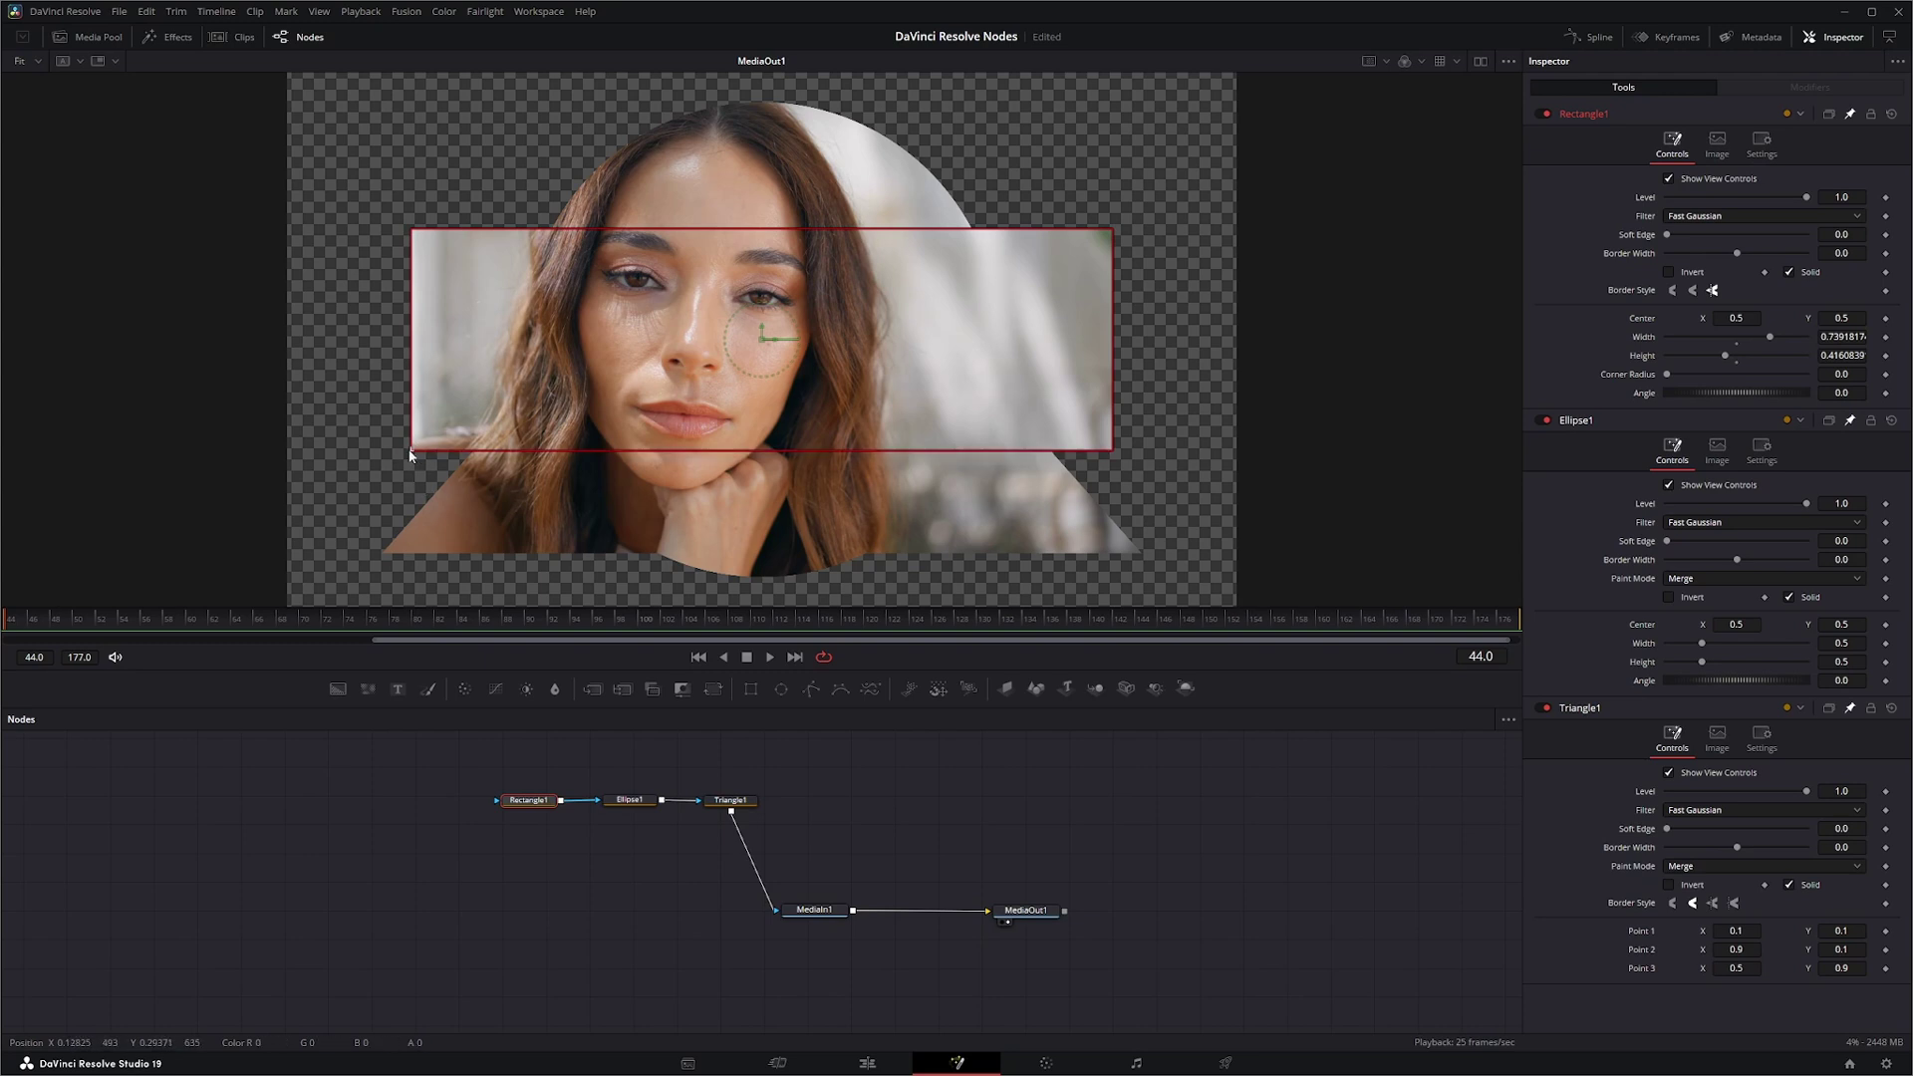
{"action": "left_click_drag", "start_coordinate": [411, 455], "coordinate": [339, 446]}
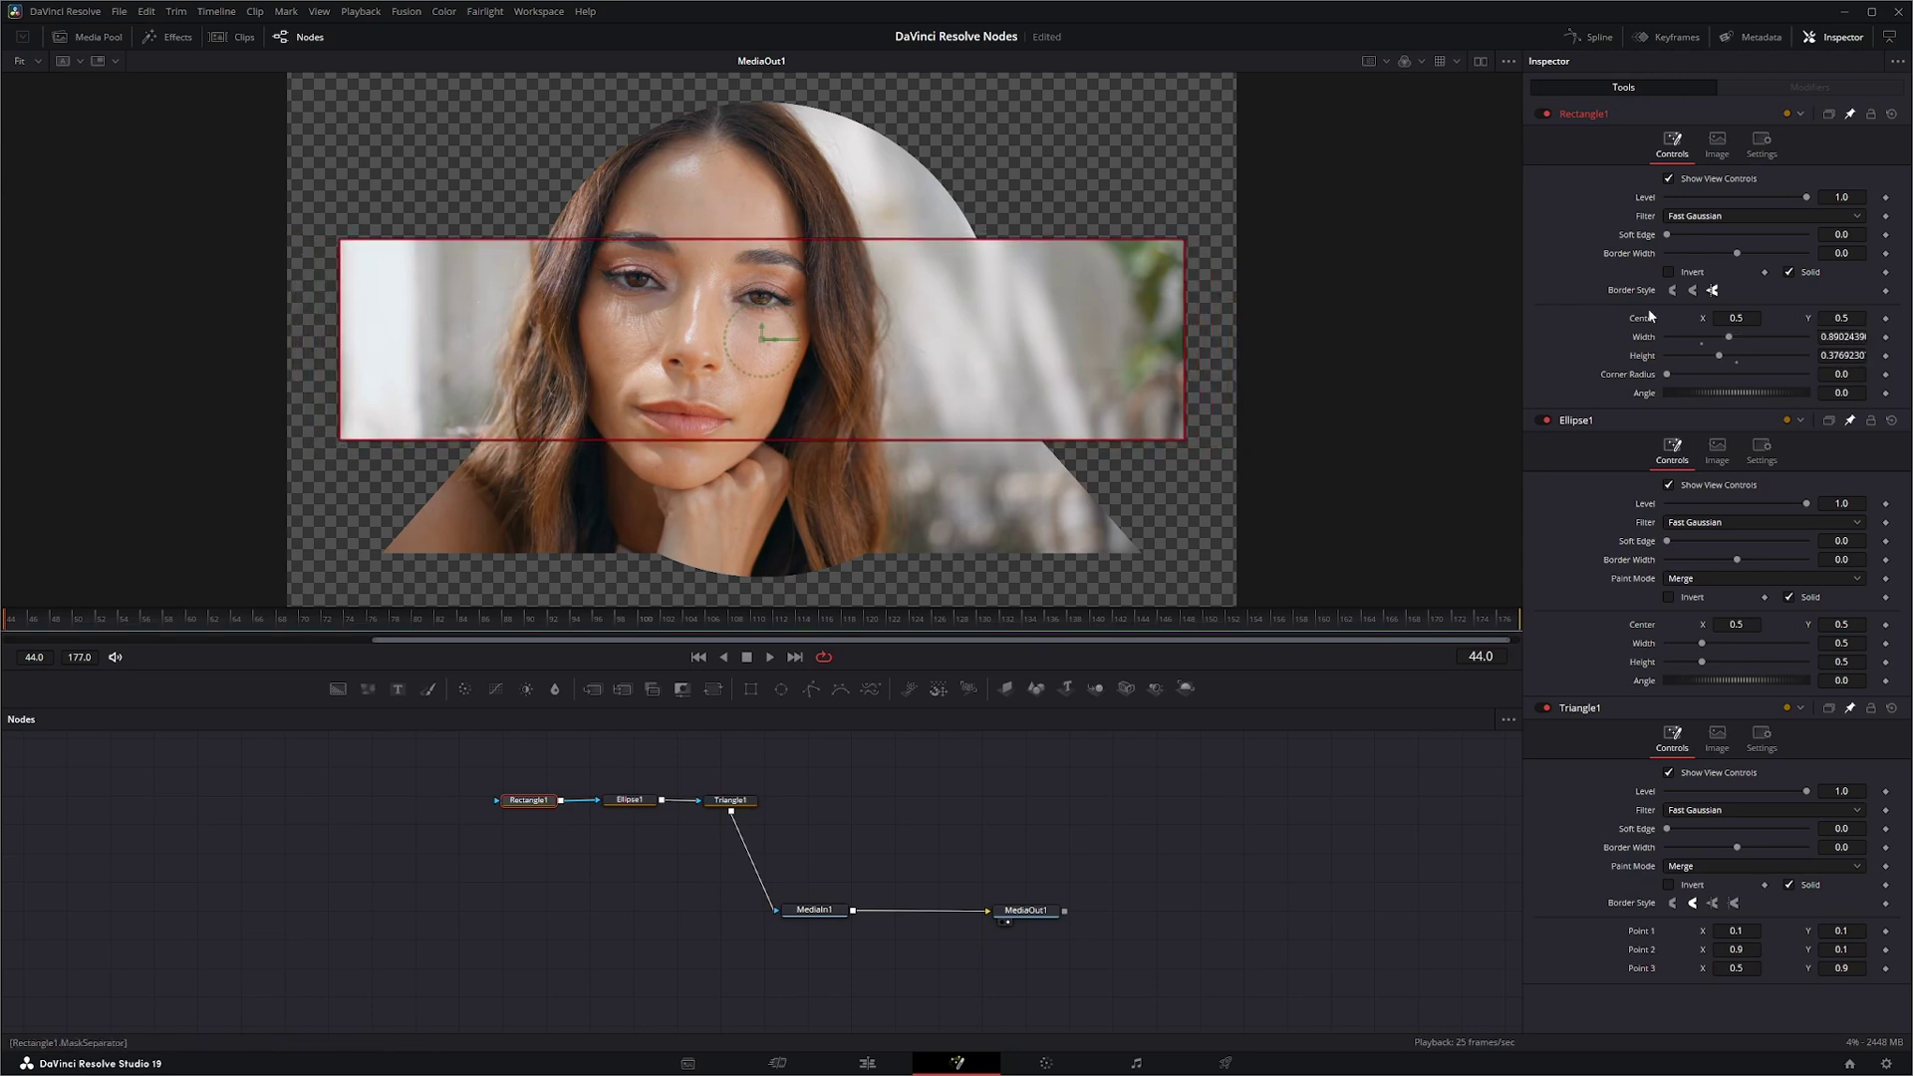
{"action": "left_click", "coordinate": [629, 800]}
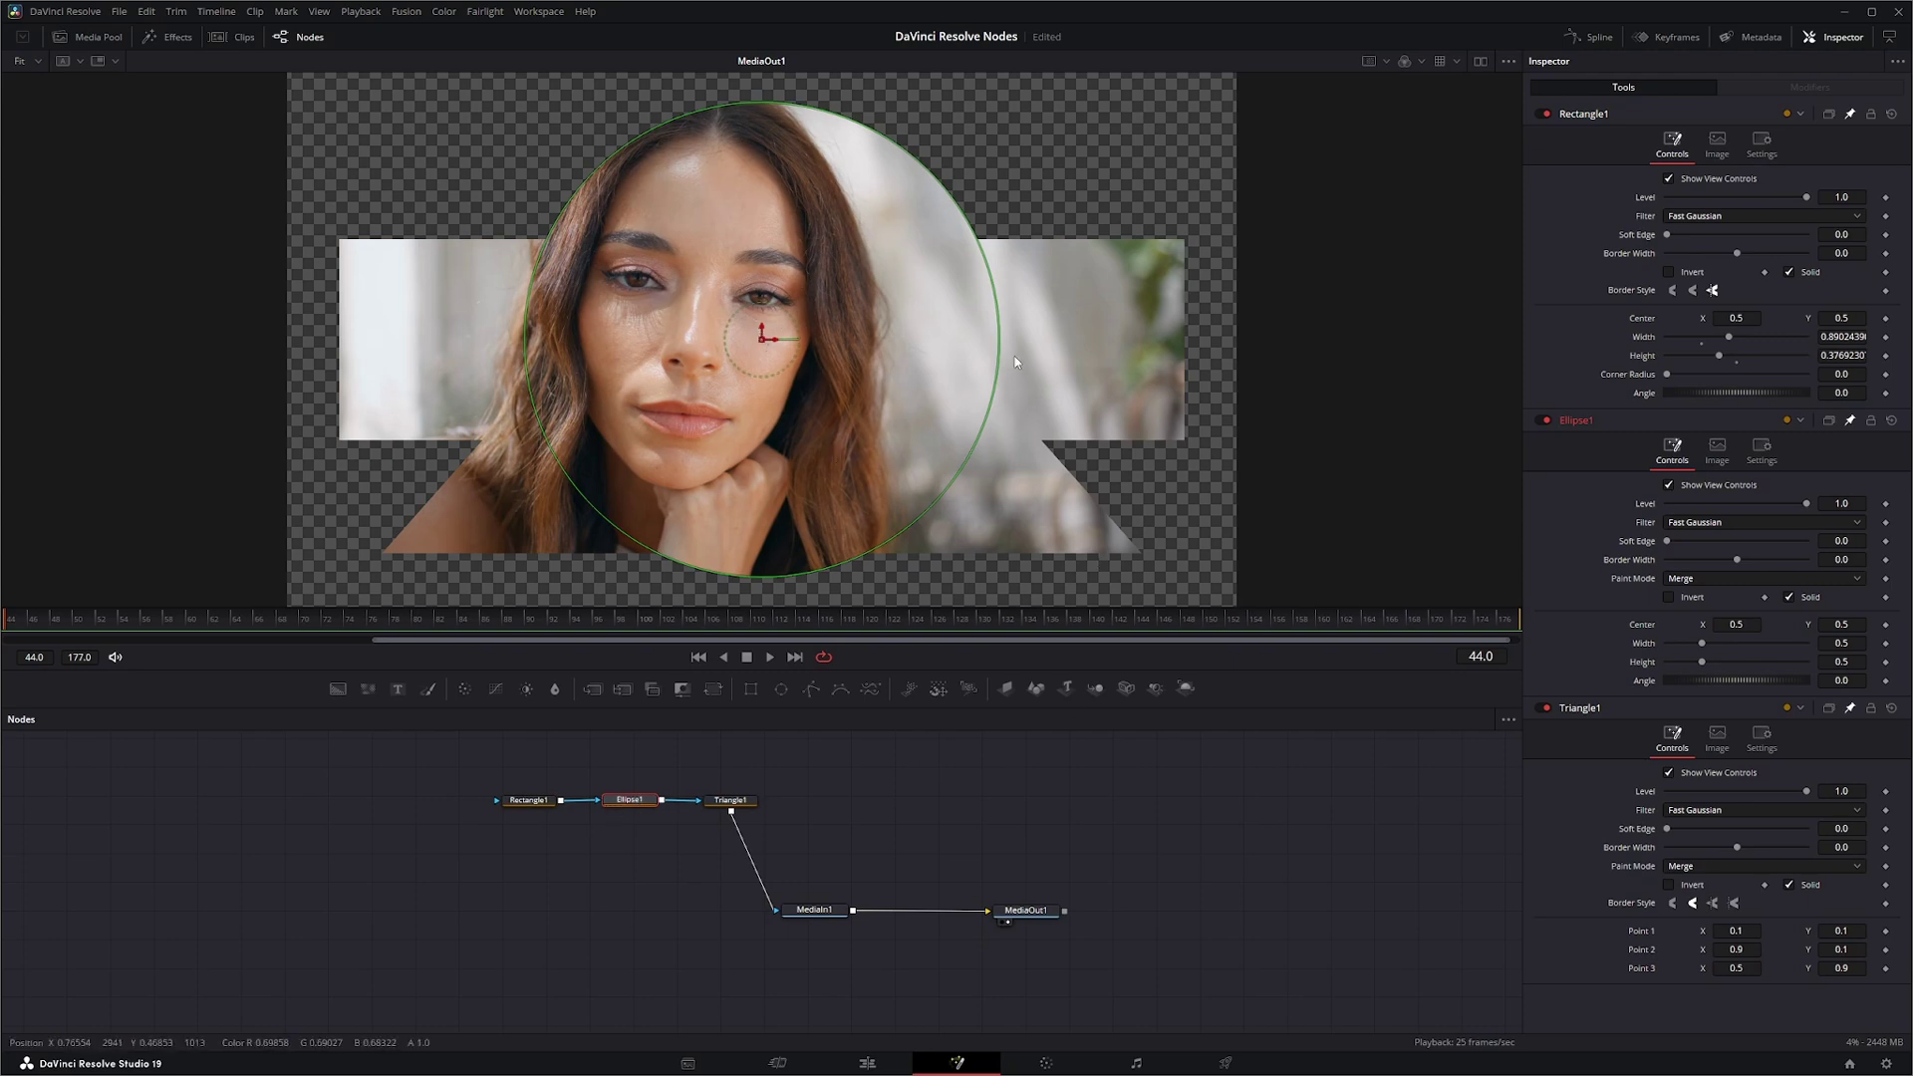
{"action": "left_click_drag", "start_coordinate": [1002, 351], "coordinate": [1065, 346]}
{"action": "mouse_move", "coordinate": [762, 576]}
{"action": "left_mouse_down"}
{"action": "mouse_move", "coordinate": [765, 530]}
{"action": "mouse_move", "coordinate": [768, 547]}
{"action": "left_mouse_up"}
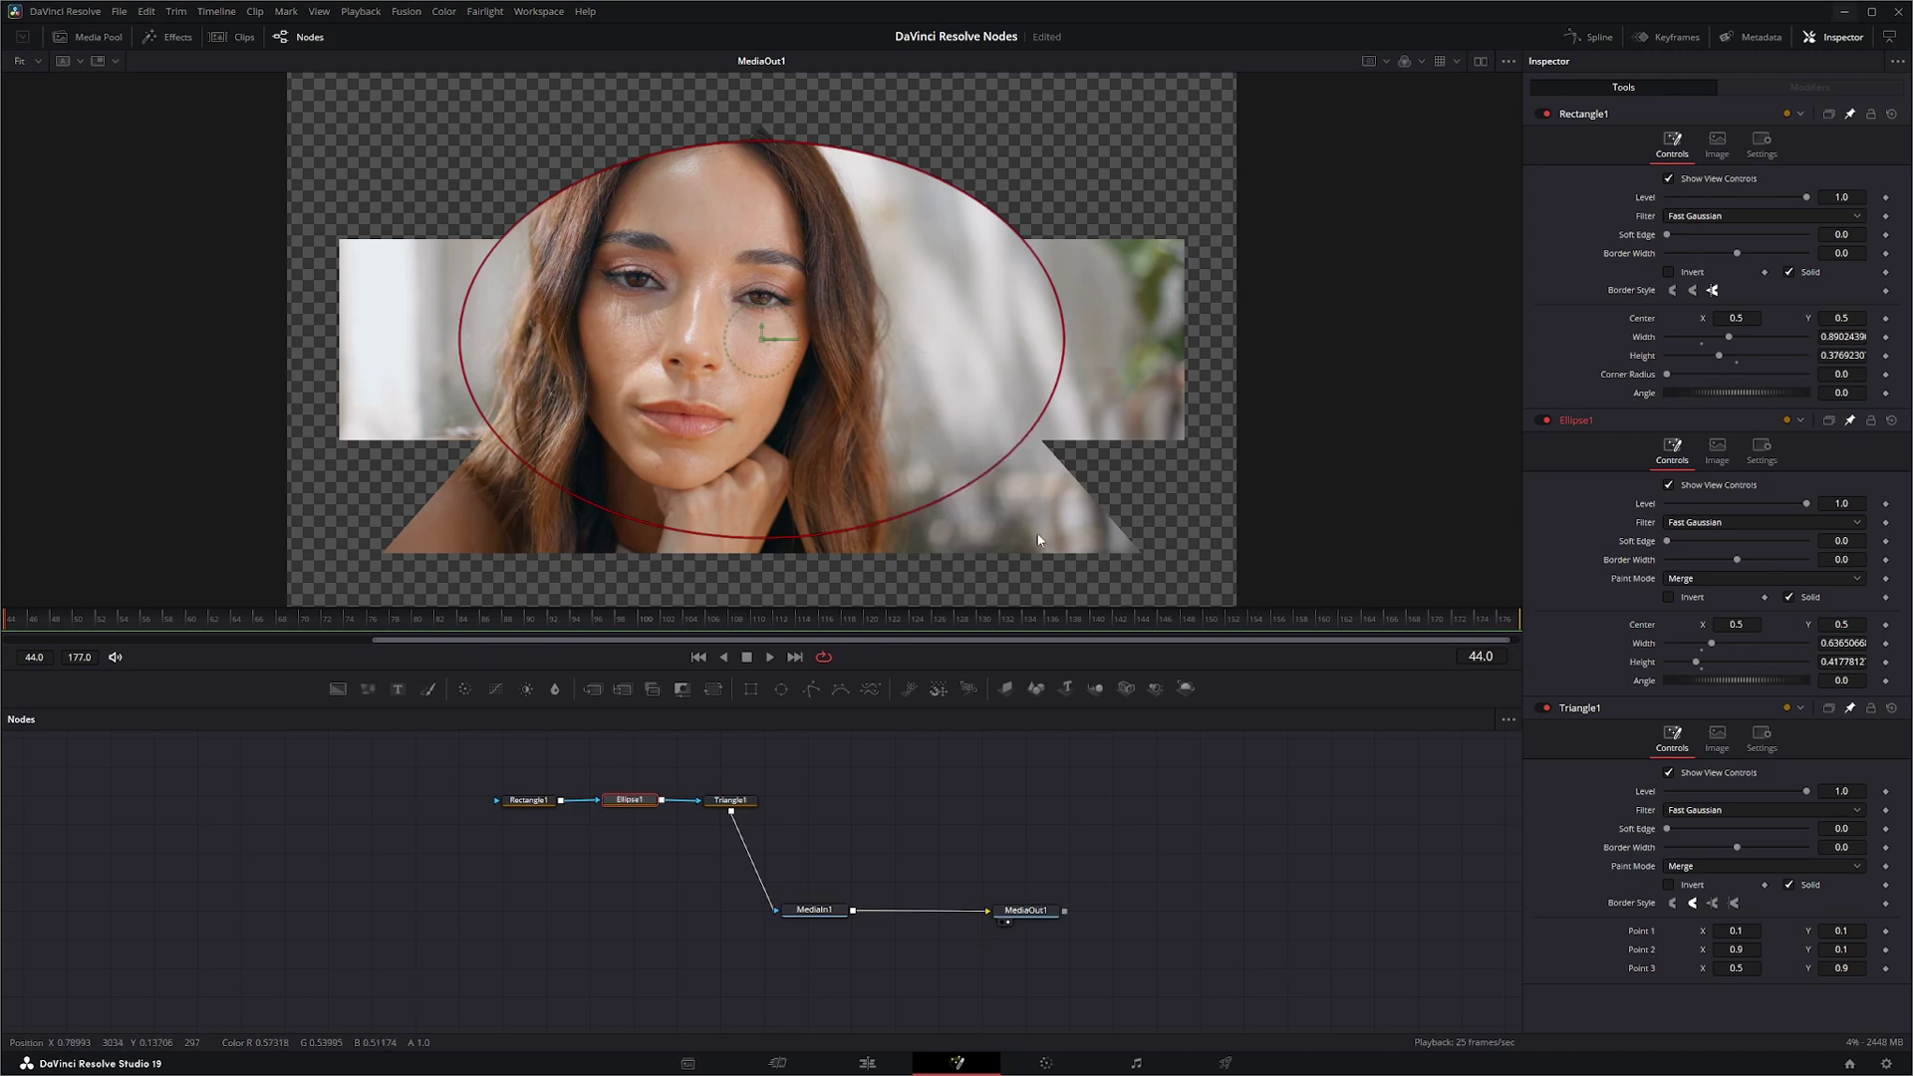
{"action": "key", "text": "ctrl+z"}
{"action": "mouse_move", "coordinate": [934, 507]}
{"action": "left_mouse_down"}
{"action": "mouse_move", "coordinate": [935, 469]}
{"action": "mouse_move", "coordinate": [982, 443]}
{"action": "mouse_move", "coordinate": [948, 454]}
{"action": "mouse_move", "coordinate": [991, 491]}
{"action": "mouse_move", "coordinate": [877, 476]}
{"action": "mouse_move", "coordinate": [901, 454]}
{"action": "mouse_move", "coordinate": [980, 493]}
{"action": "mouse_move", "coordinate": [827, 416]}
{"action": "mouse_move", "coordinate": [960, 481]}
{"action": "left_mouse_up"}
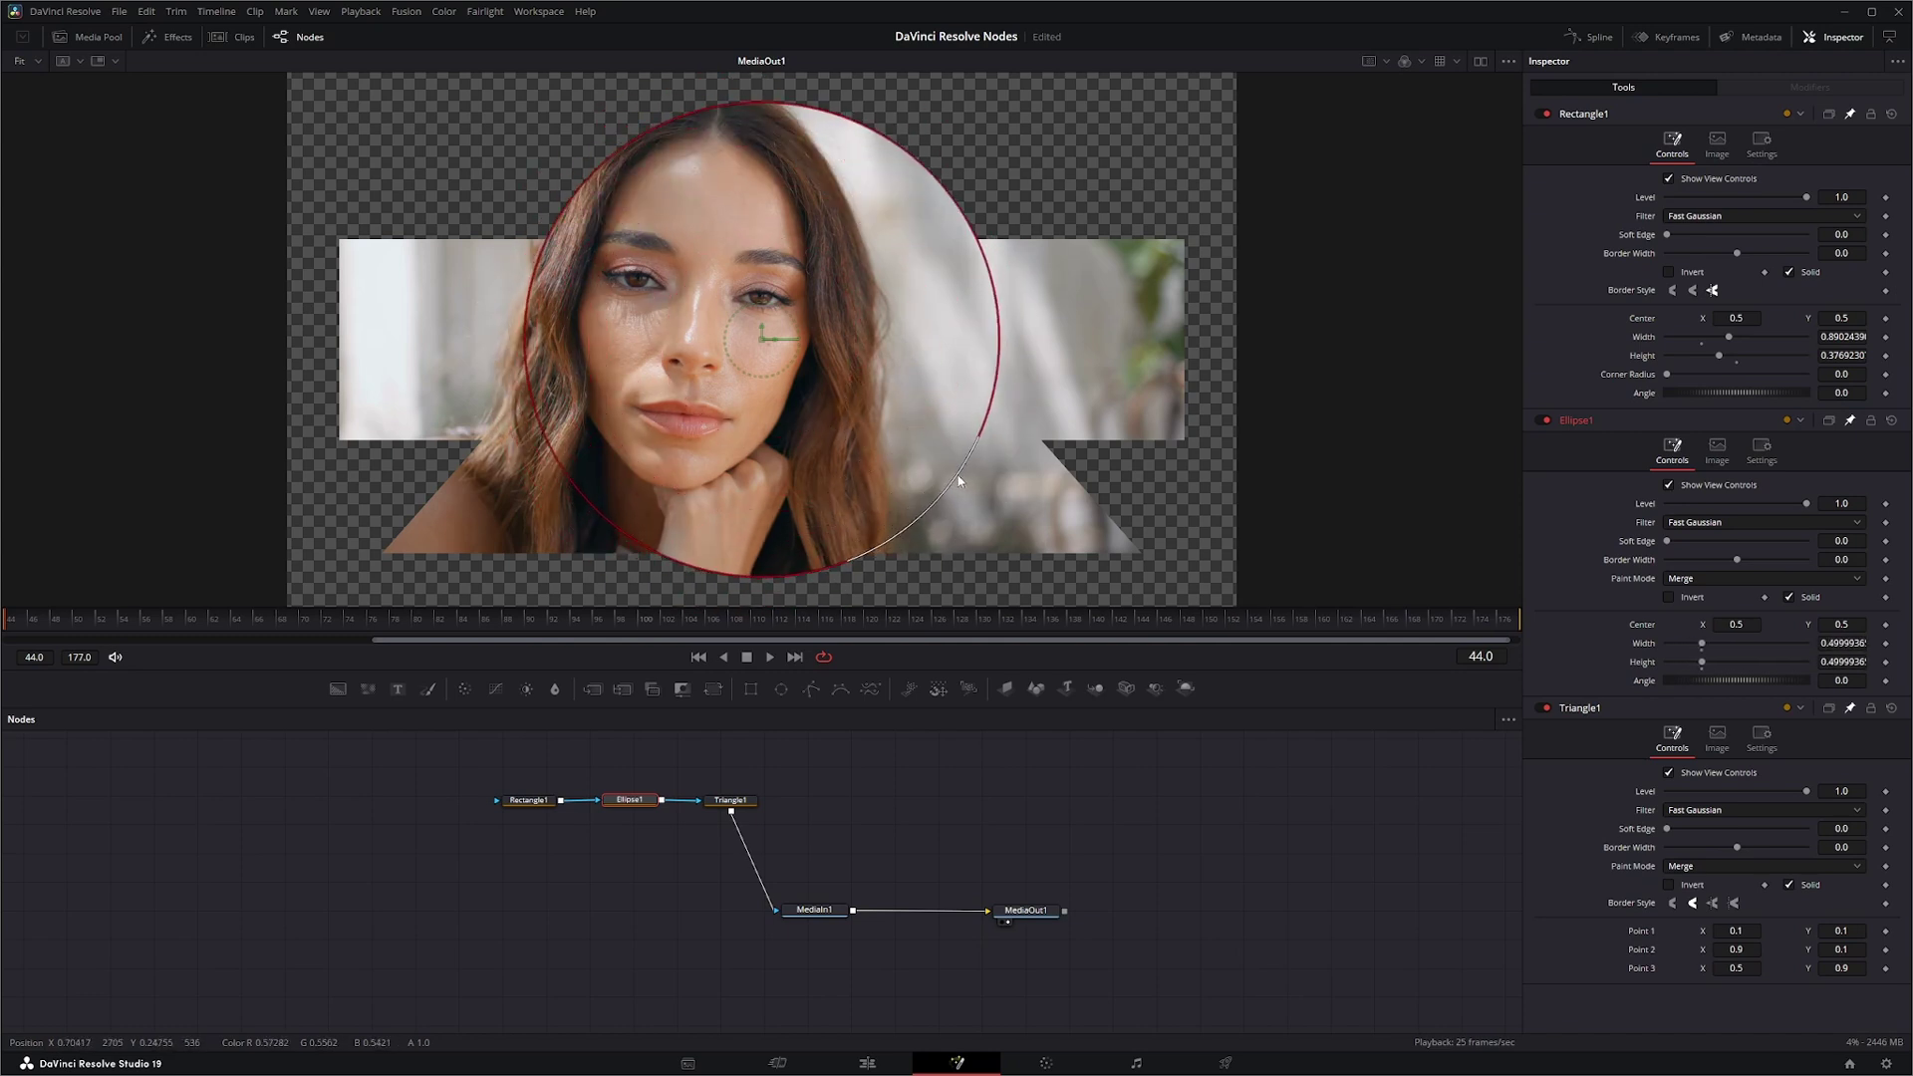
Step: Move Triangle1's corners to about 0.09/0.16, 0.89/0.21 and 0.28/0.94
{"action": "left_click", "coordinate": [731, 801]}
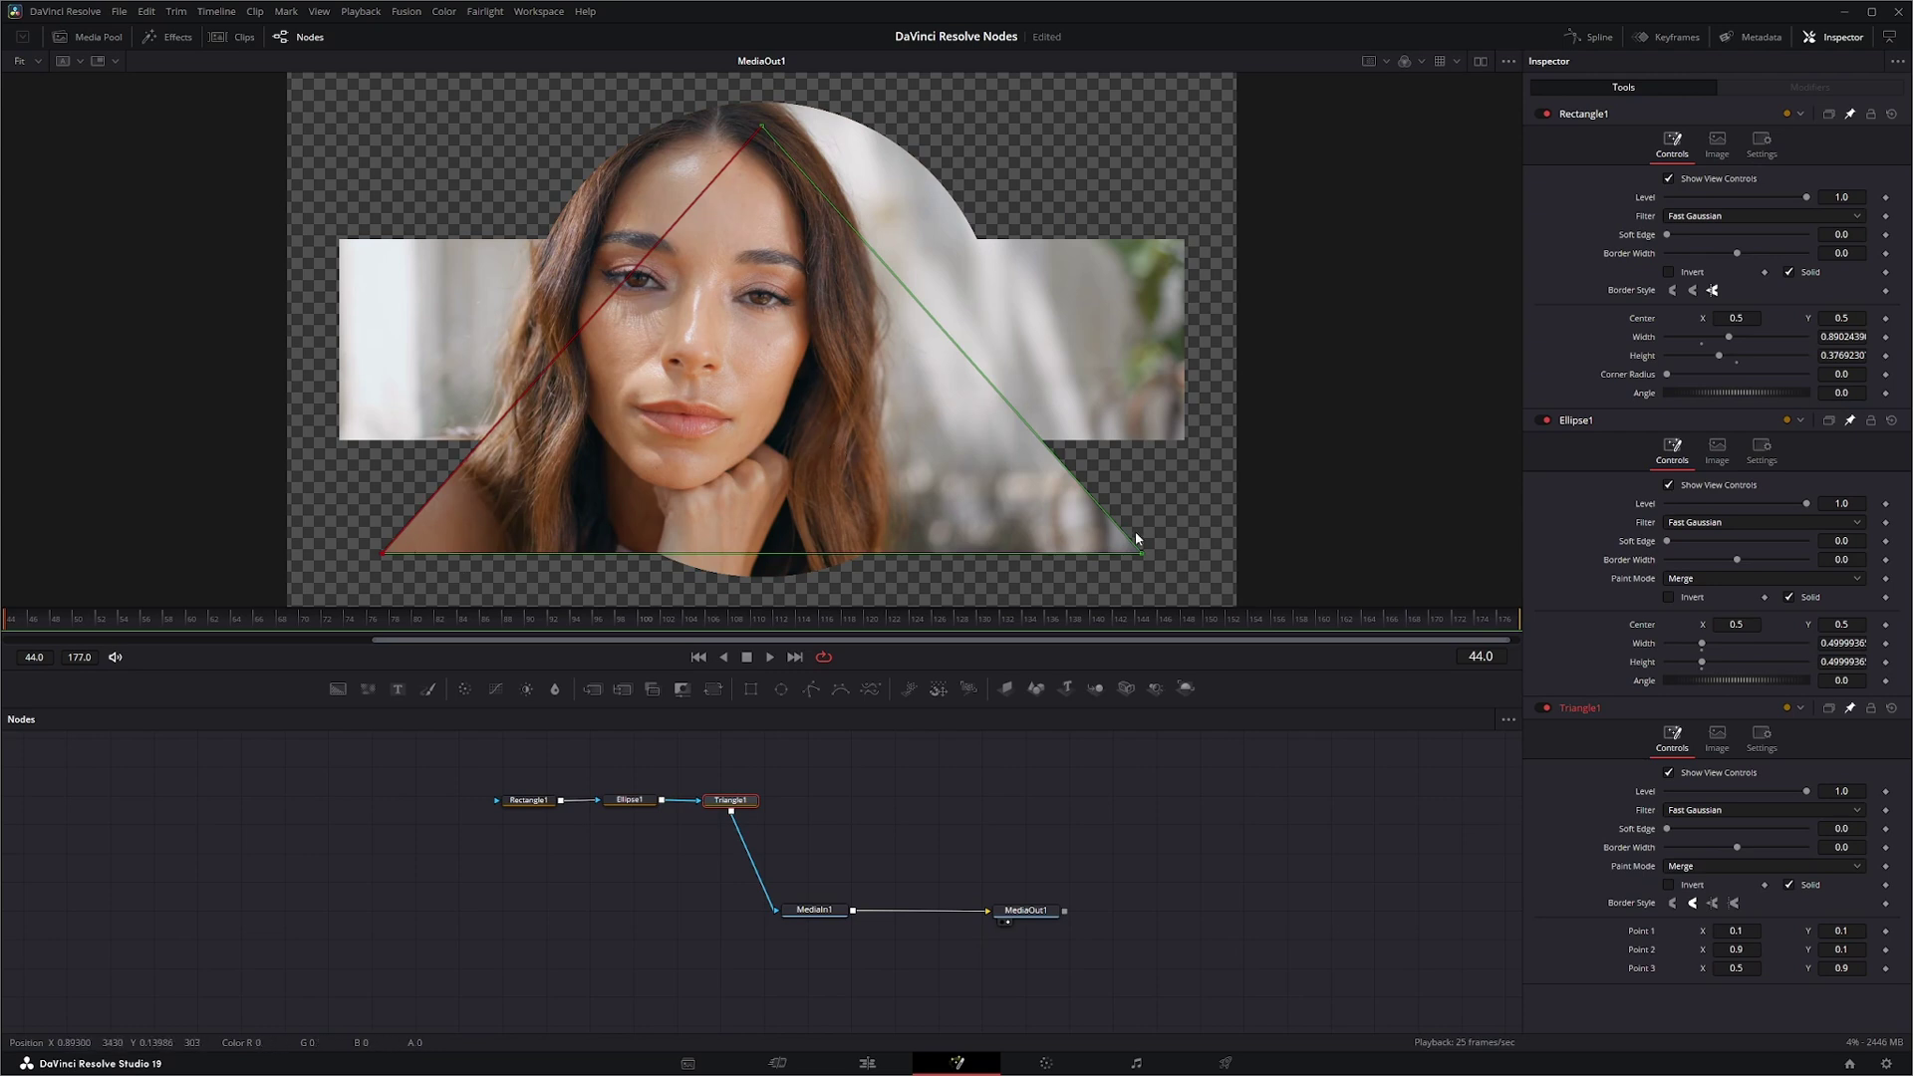
{"action": "left_click_drag", "start_coordinate": [1142, 555], "coordinate": [1131, 492]}
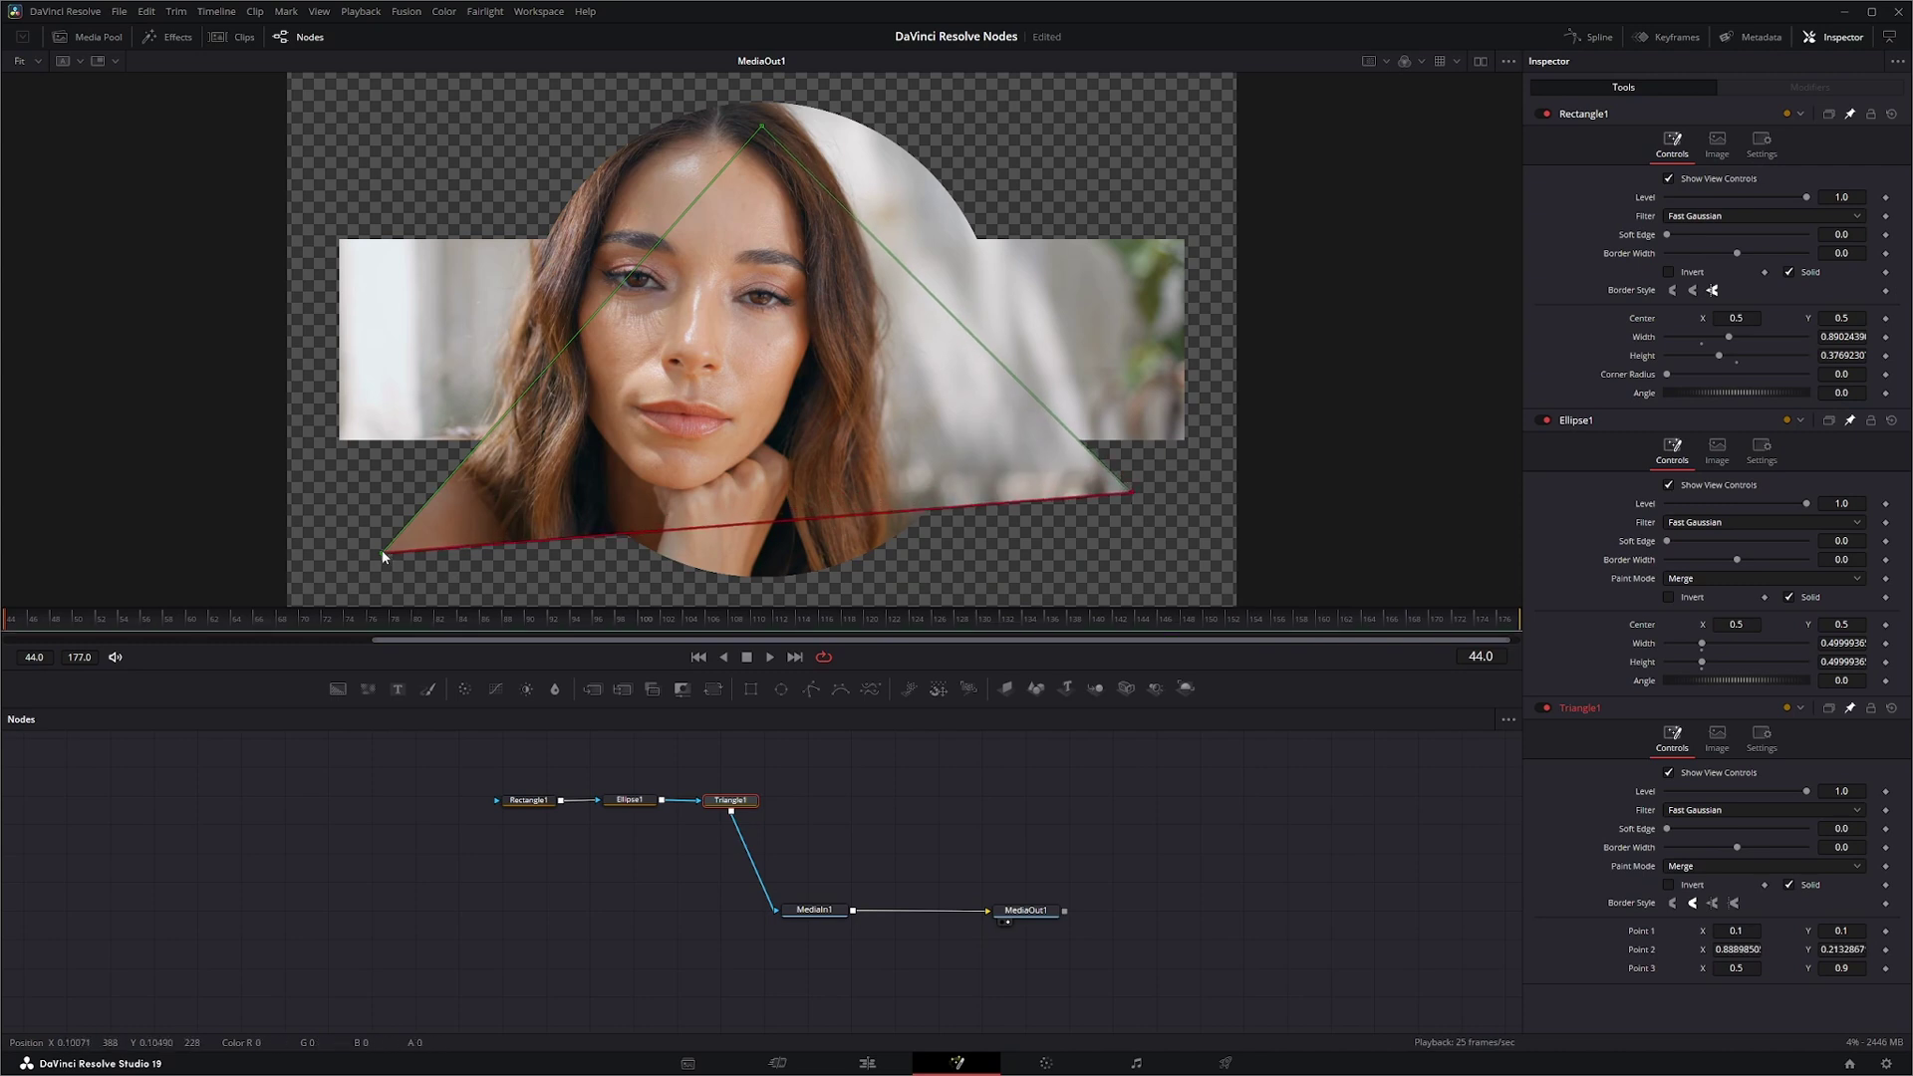
{"action": "left_click_drag", "start_coordinate": [382, 551], "coordinate": [375, 517]}
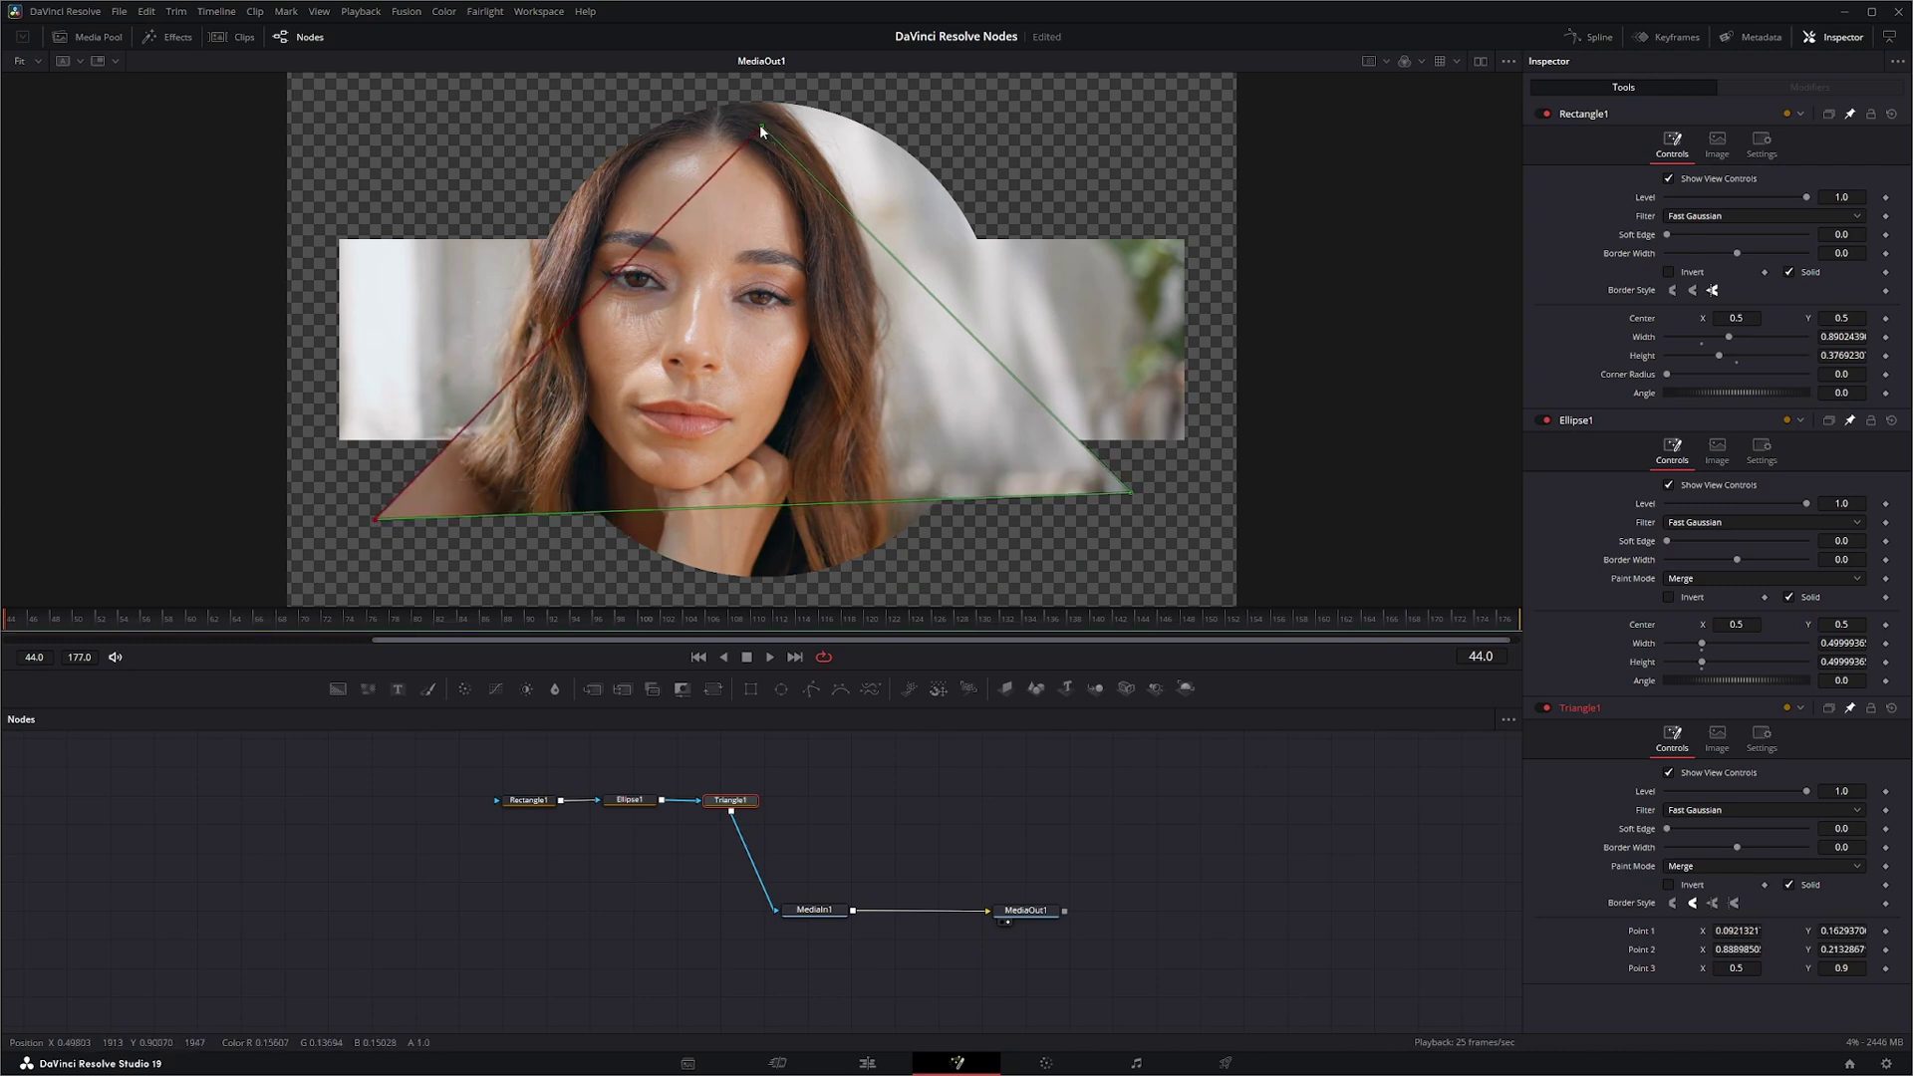
{"action": "left_click_drag", "start_coordinate": [760, 124], "coordinate": [549, 109]}
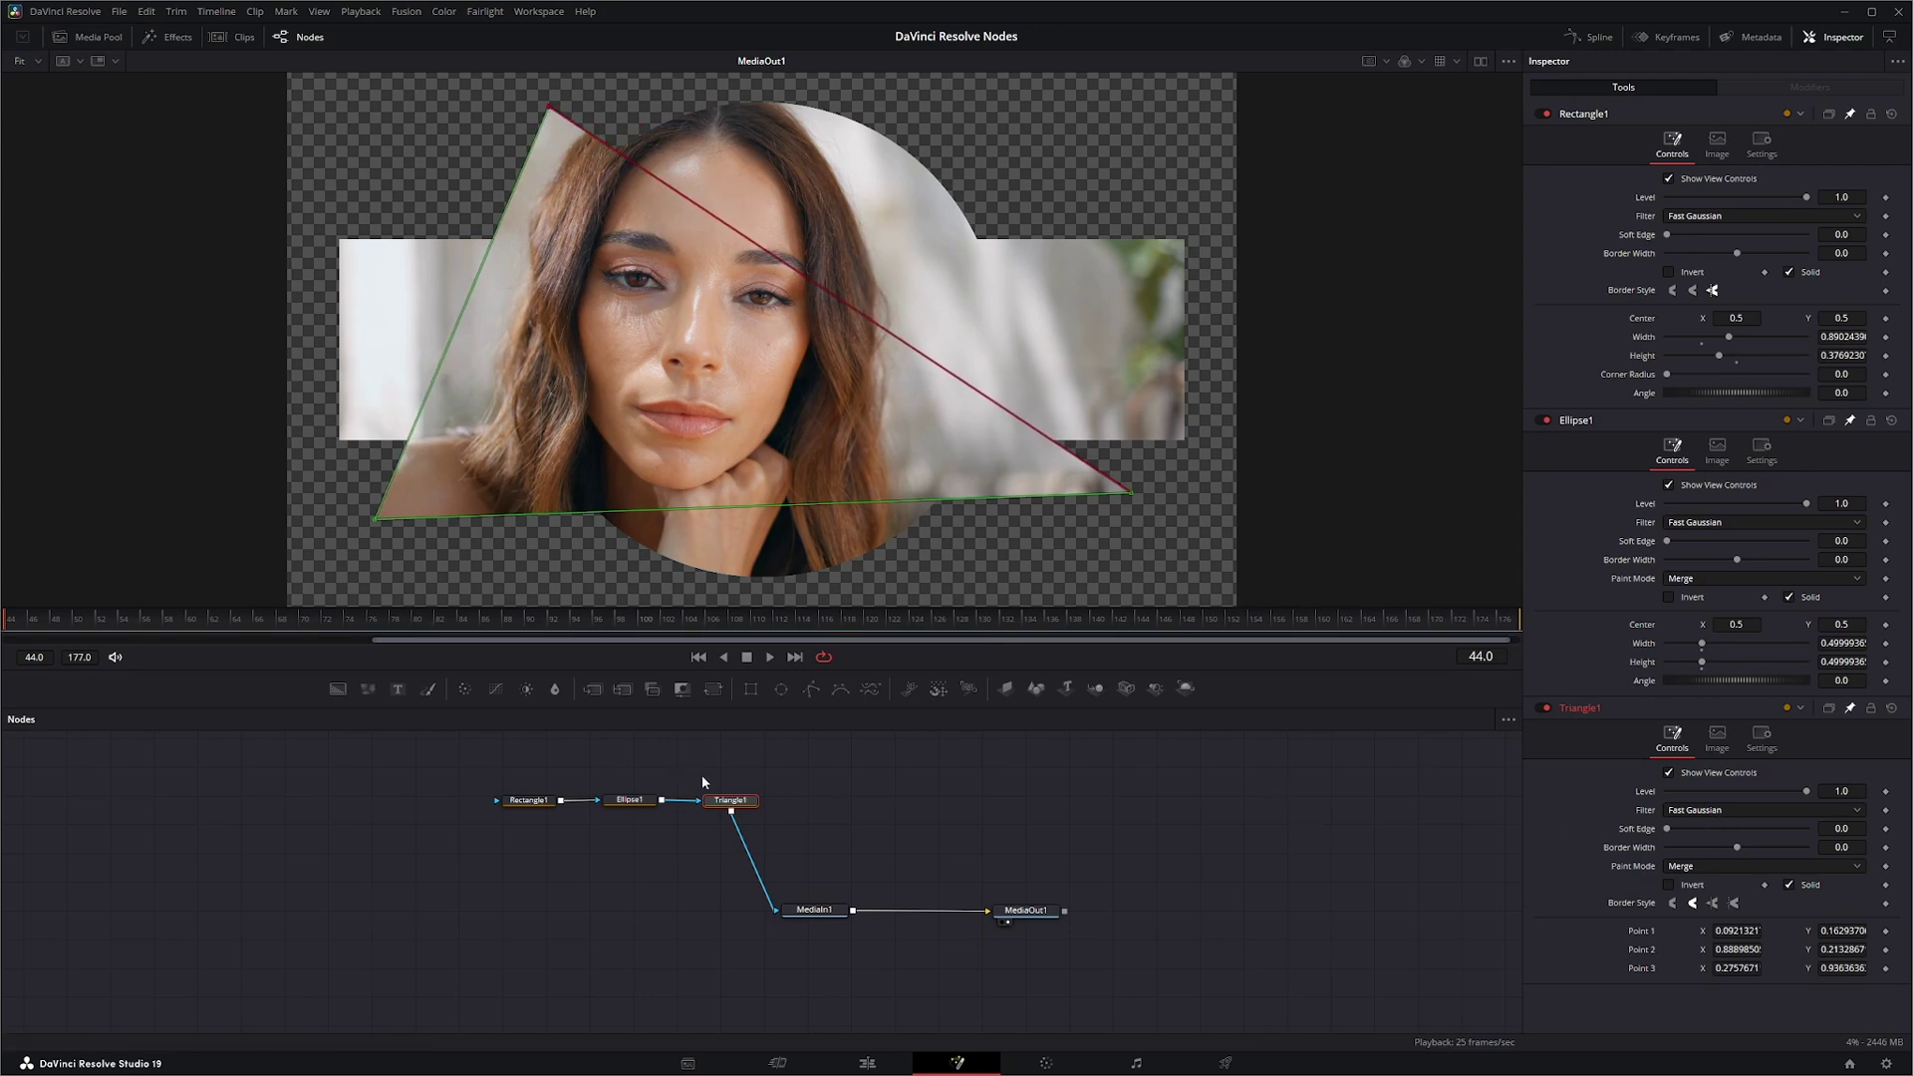
{"action": "left_click", "coordinate": [527, 804]}
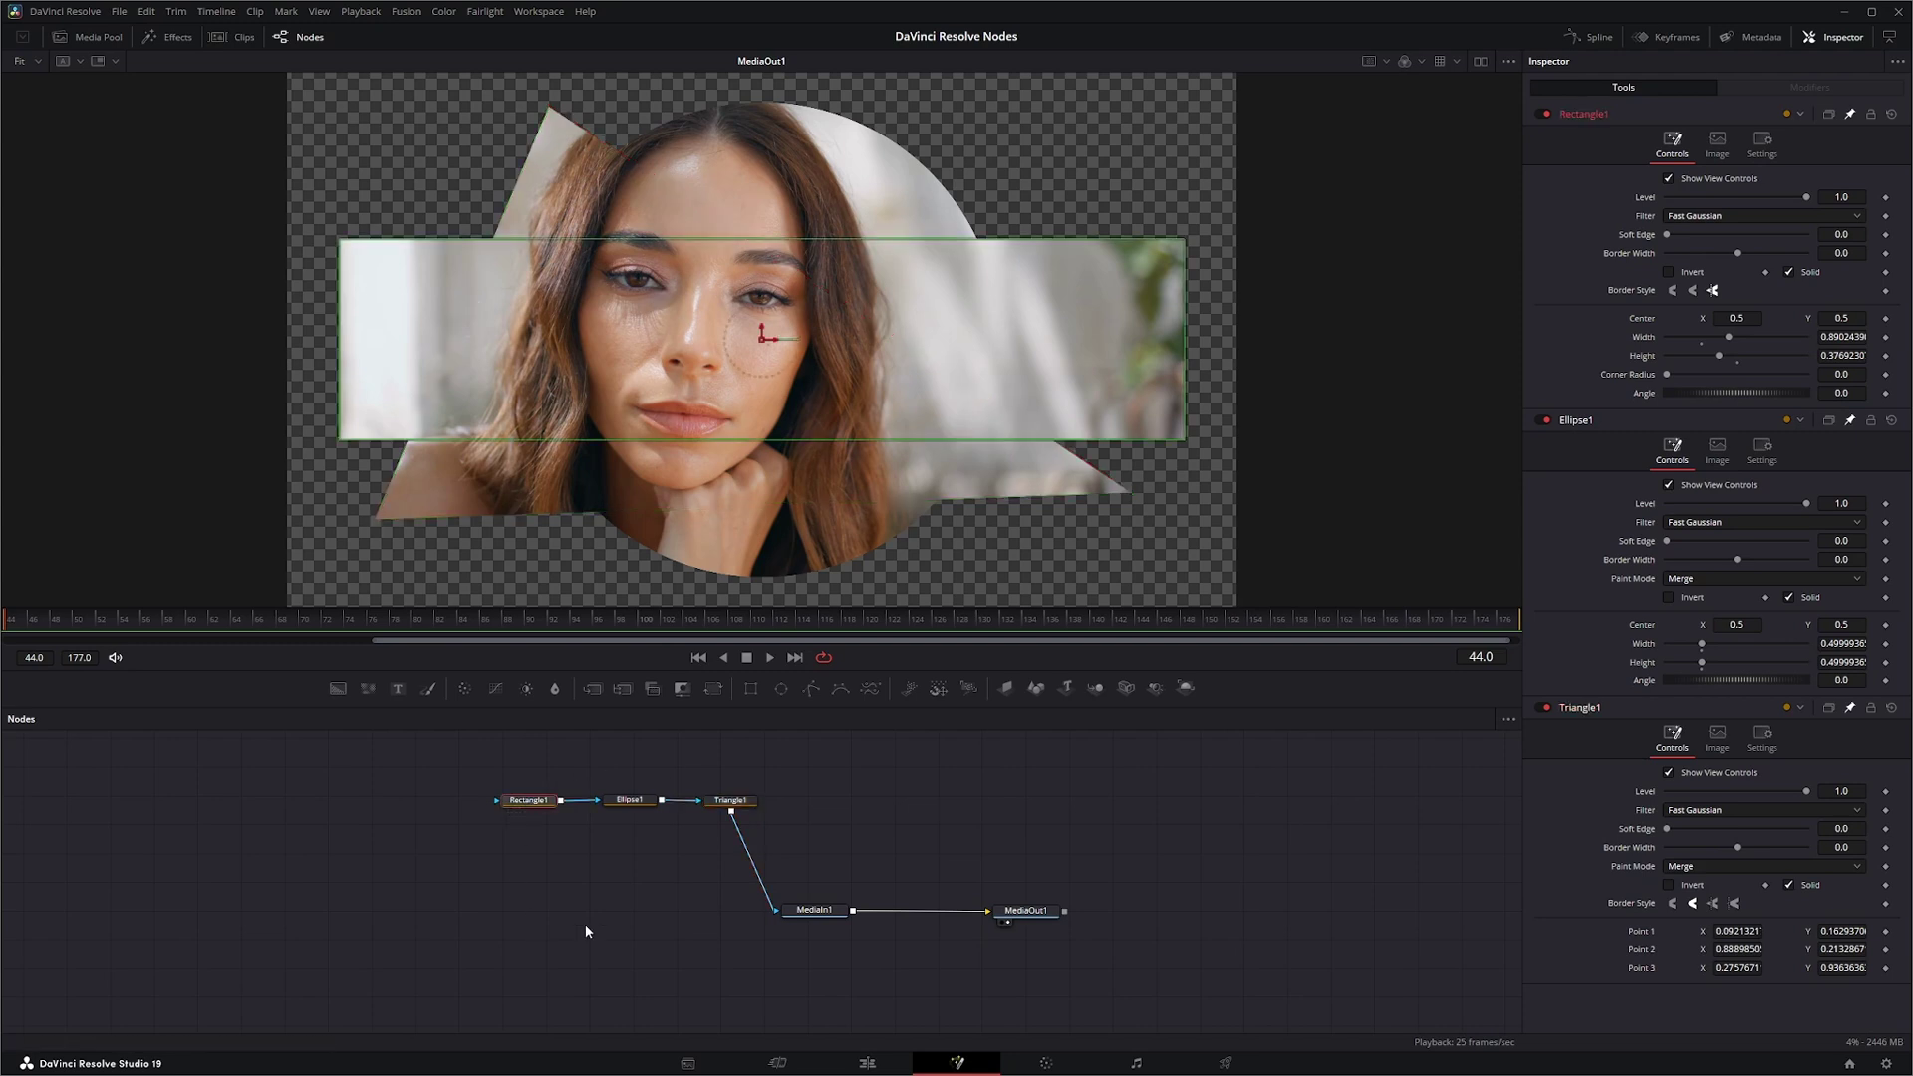
{"action": "left_click", "coordinate": [876, 759]}
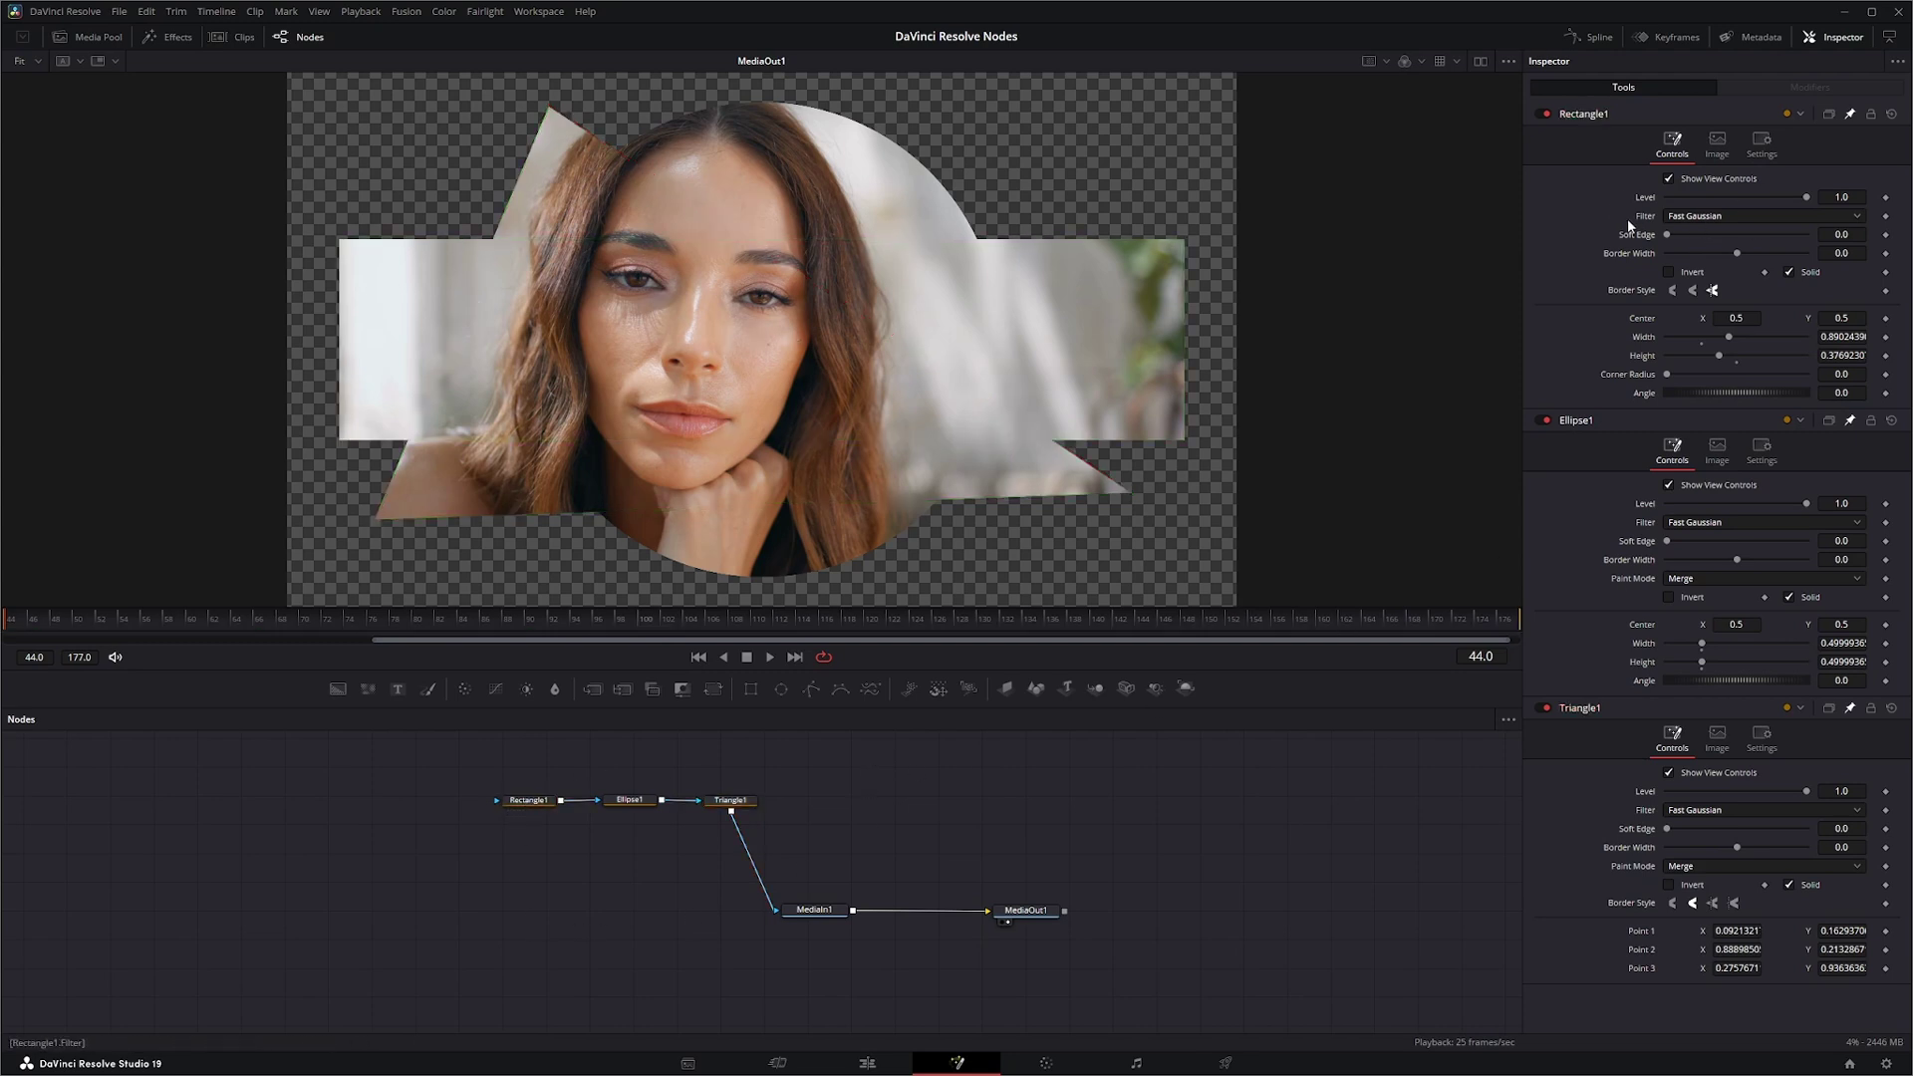
{"action": "left_click", "coordinate": [1699, 217]}
{"action": "left_click", "coordinate": [1692, 235]}
{"action": "left_click_drag", "start_coordinate": [1670, 235], "coordinate": [1669, 241]}
{"action": "left_click_drag", "start_coordinate": [1737, 255], "coordinate": [1733, 254]}
{"action": "double_click", "coordinate": [1639, 255]}
Step: Turn off Solid on the Rectangle1, Ellipse1 and Triangle1 masks
{"action": "left_click", "coordinate": [1791, 272]}
{"action": "left_click", "coordinate": [1791, 634]}
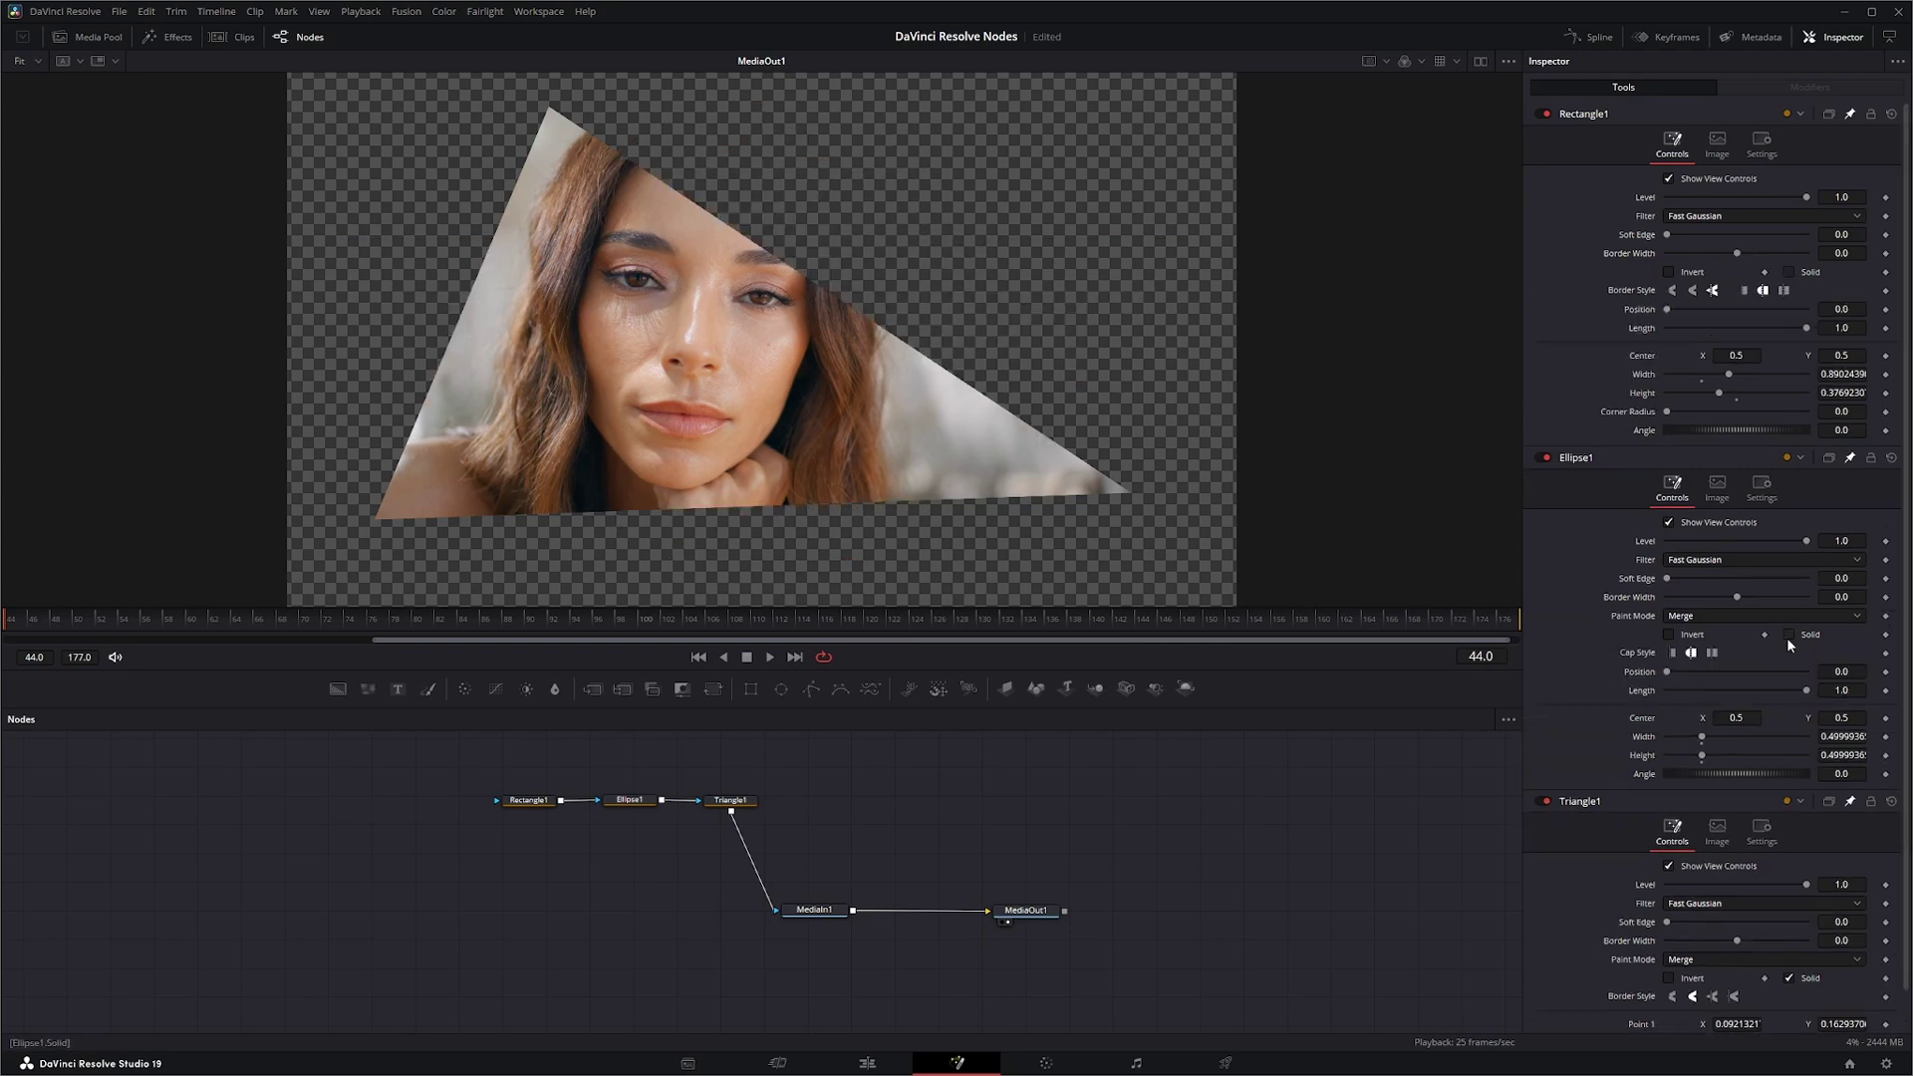
{"action": "left_click", "coordinate": [1791, 979]}
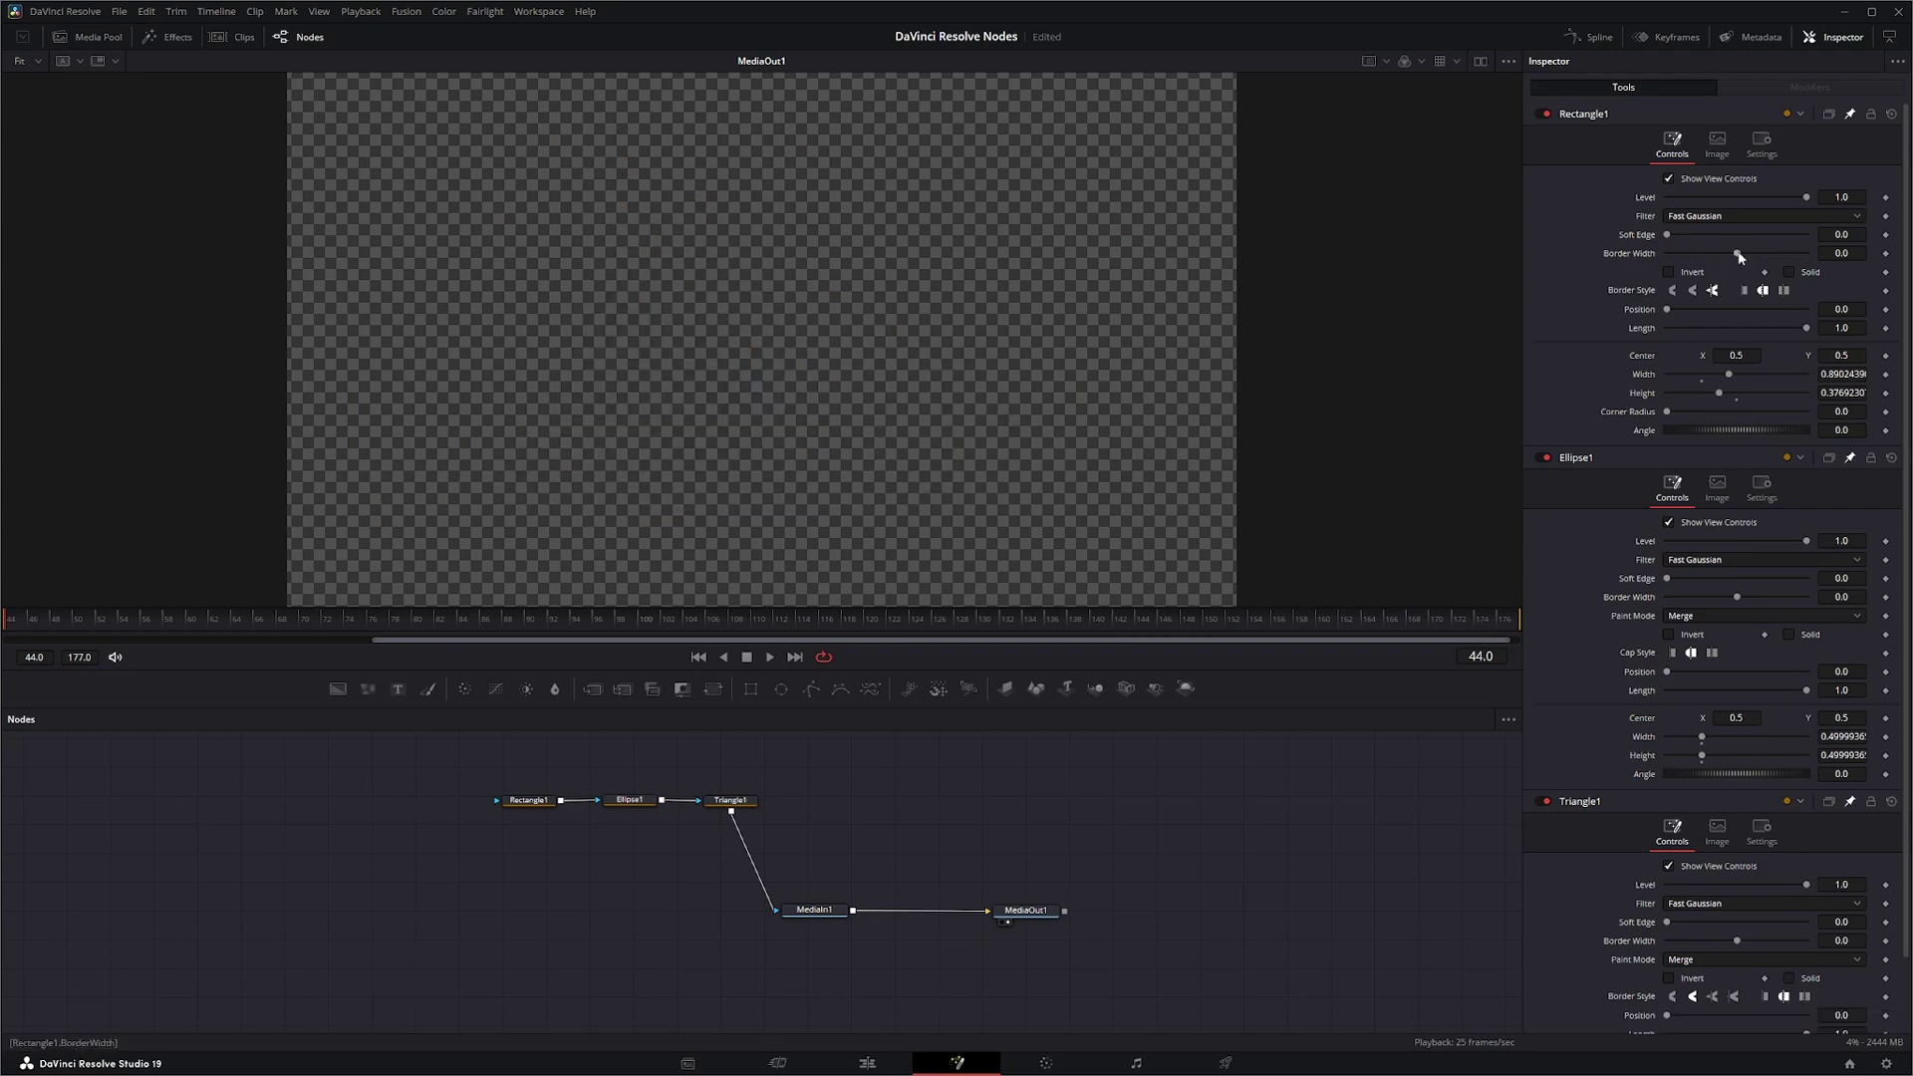
Step: Set border widths to 0.028 (rectangle), 0.026 (circle) and 0.017 (triangle)
{"action": "left_click_drag", "start_coordinate": [1737, 253], "coordinate": [1747, 251]}
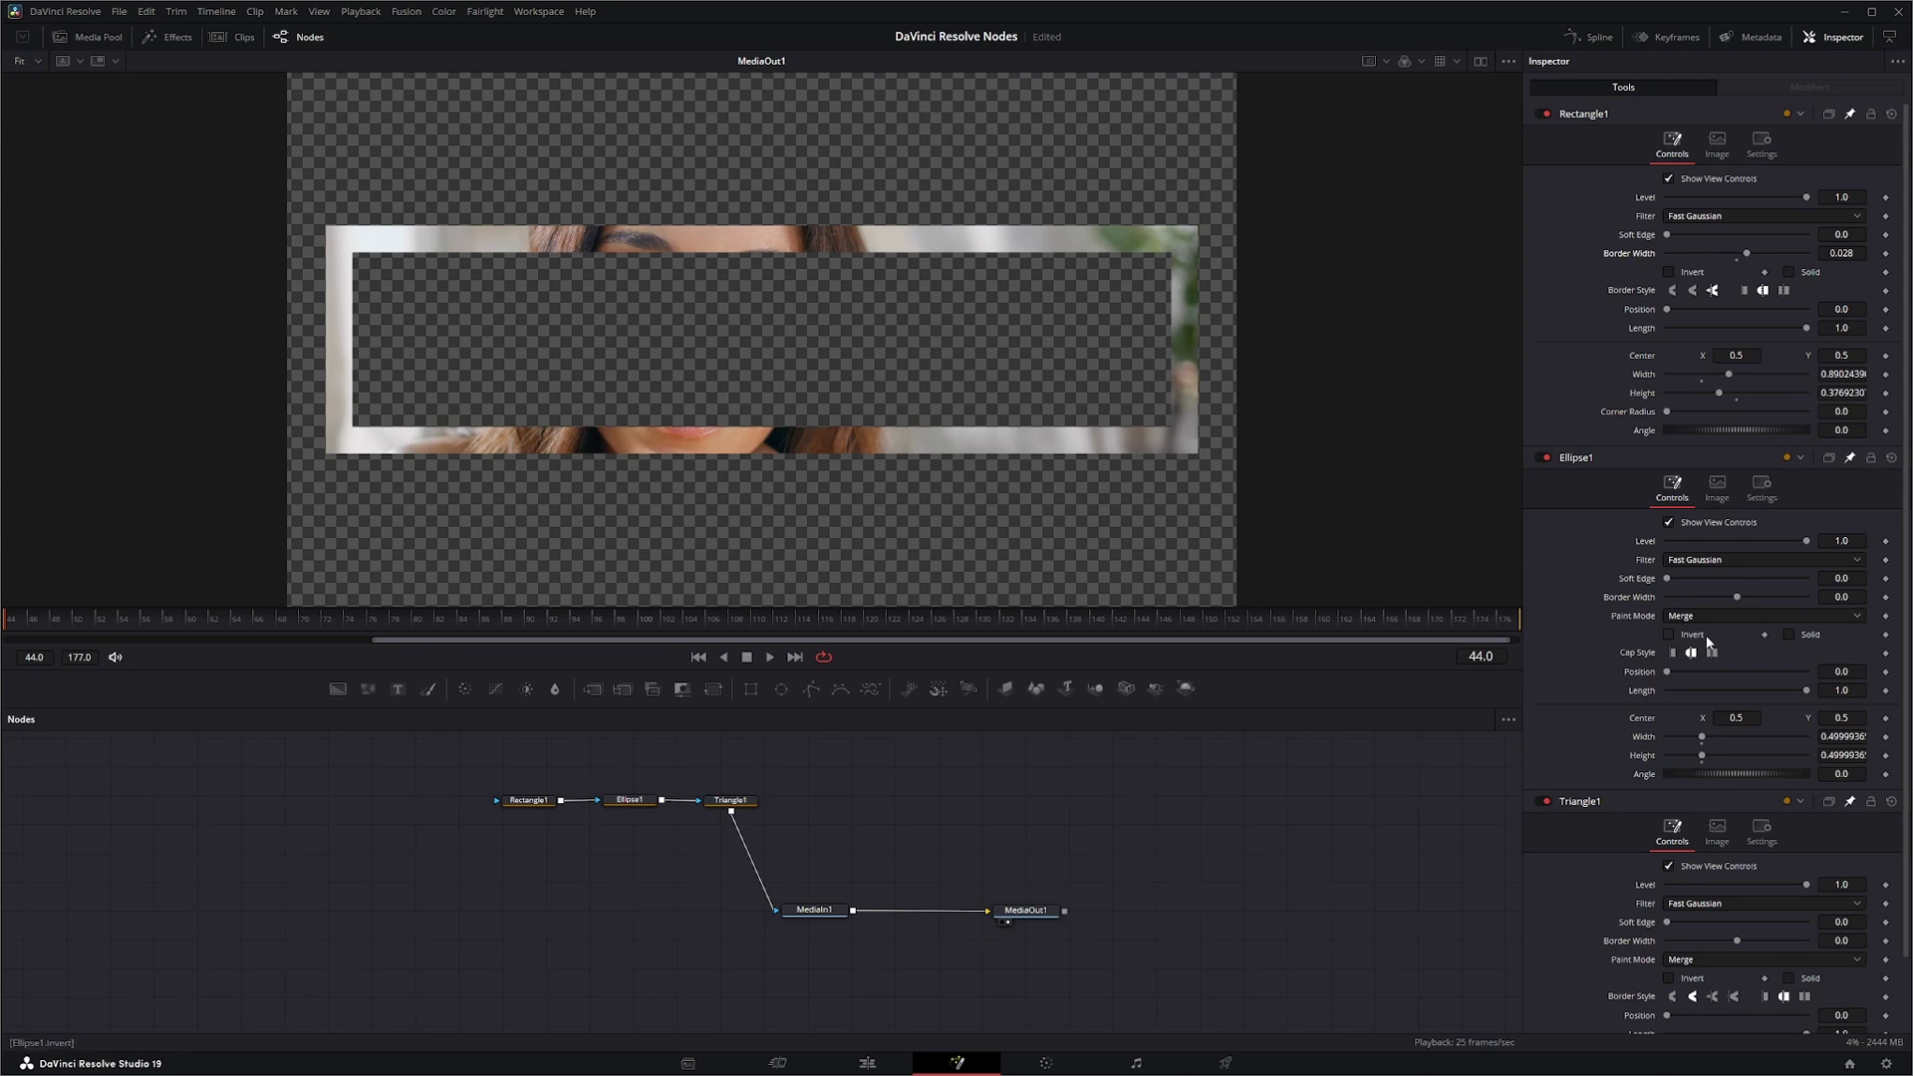
{"action": "left_click_drag", "start_coordinate": [1737, 598], "coordinate": [1747, 596]}
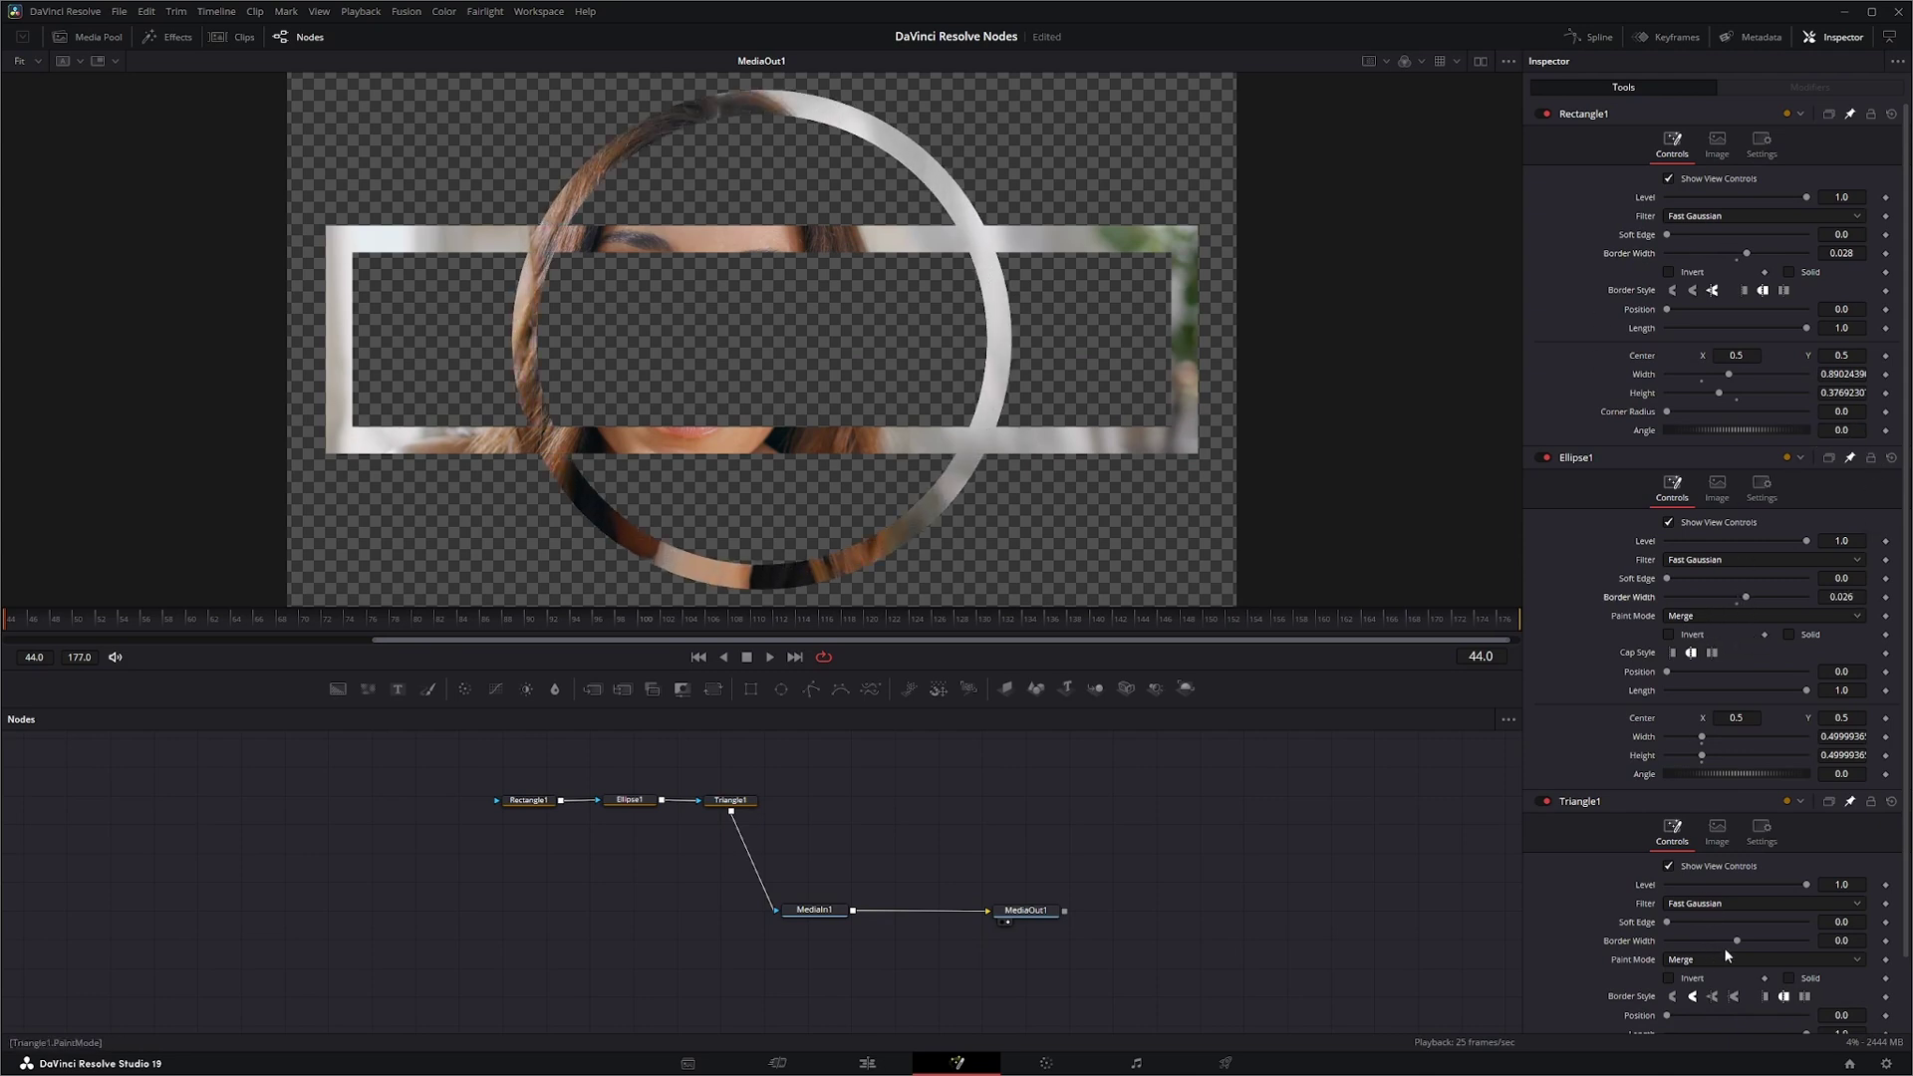
{"action": "left_click_drag", "start_coordinate": [1737, 941], "coordinate": [1744, 943]}
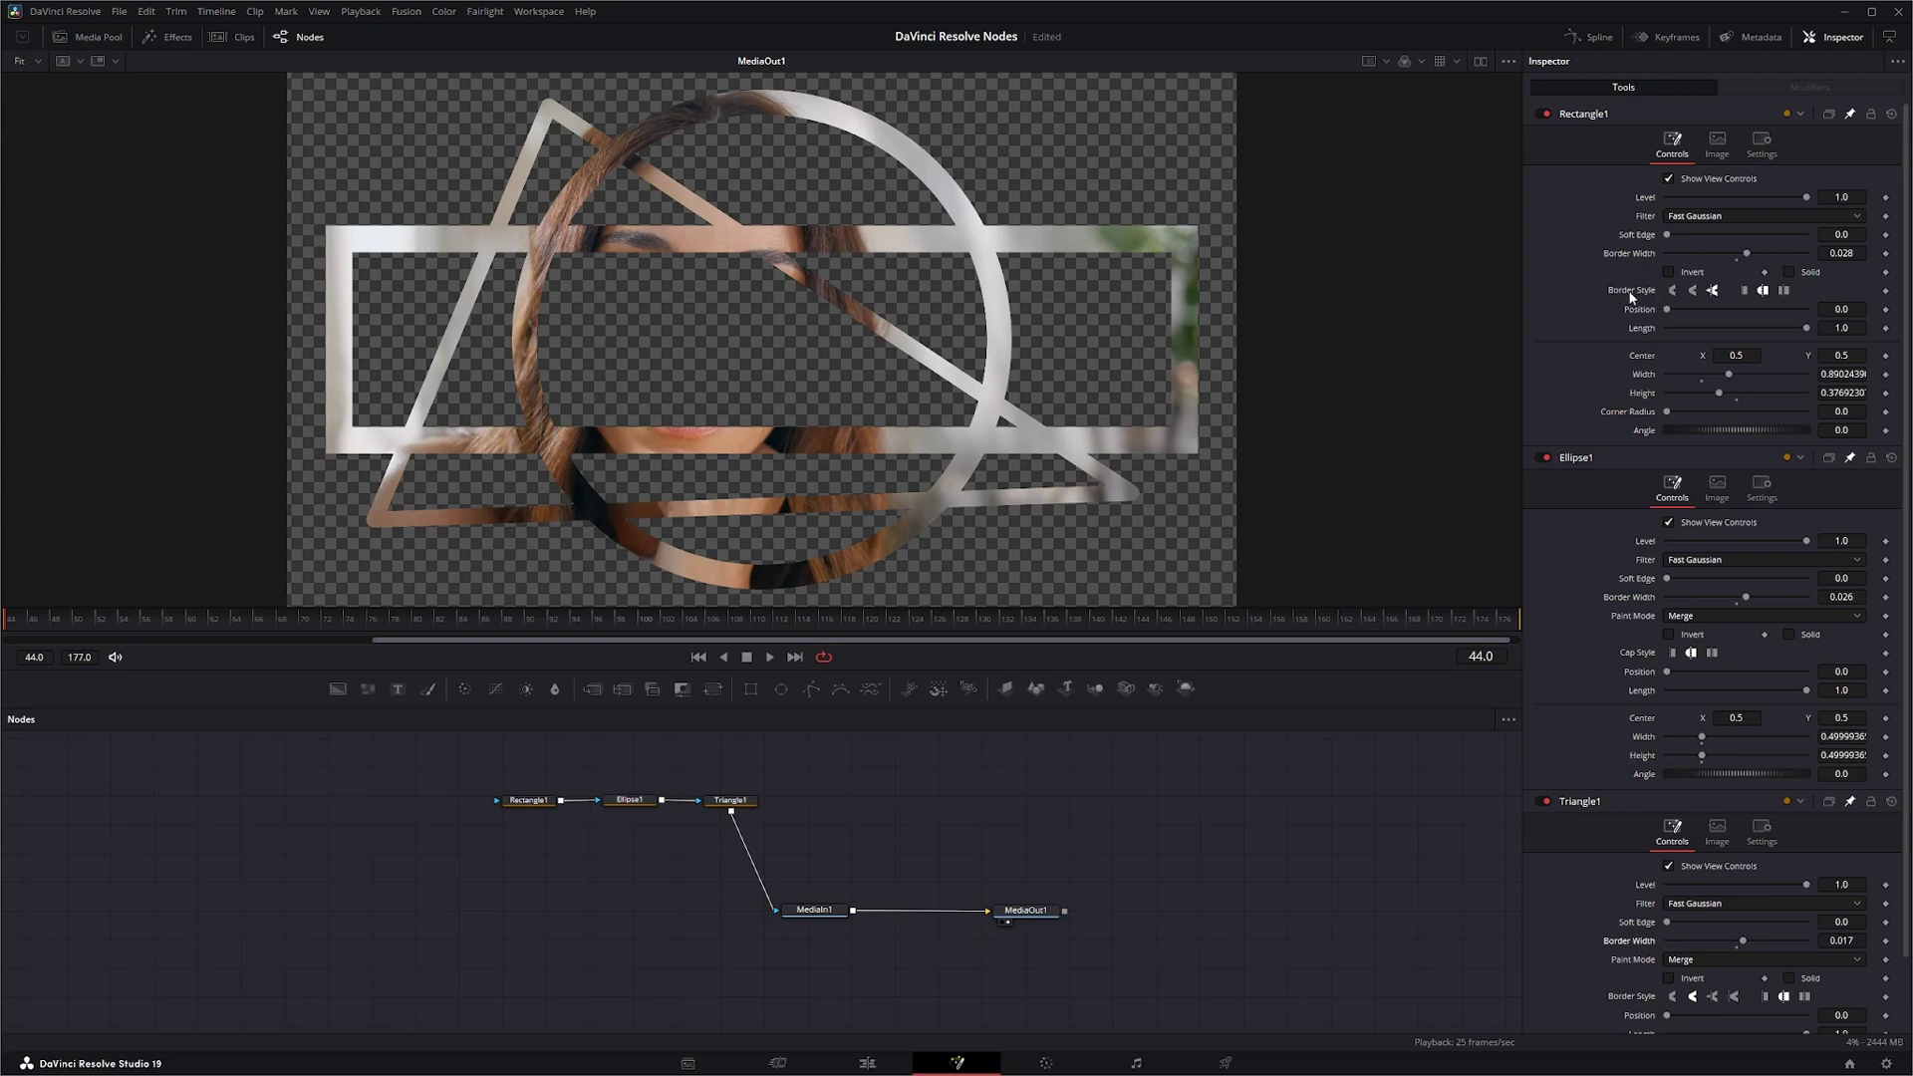
Step: Change the rectangle outline's corner join style and give the triangle mitered corners
{"action": "left_click", "coordinate": [1673, 290]}
{"action": "left_click", "coordinate": [1695, 293]}
{"action": "left_click", "coordinate": [1714, 292]}
{"action": "left_click", "coordinate": [1734, 997]}
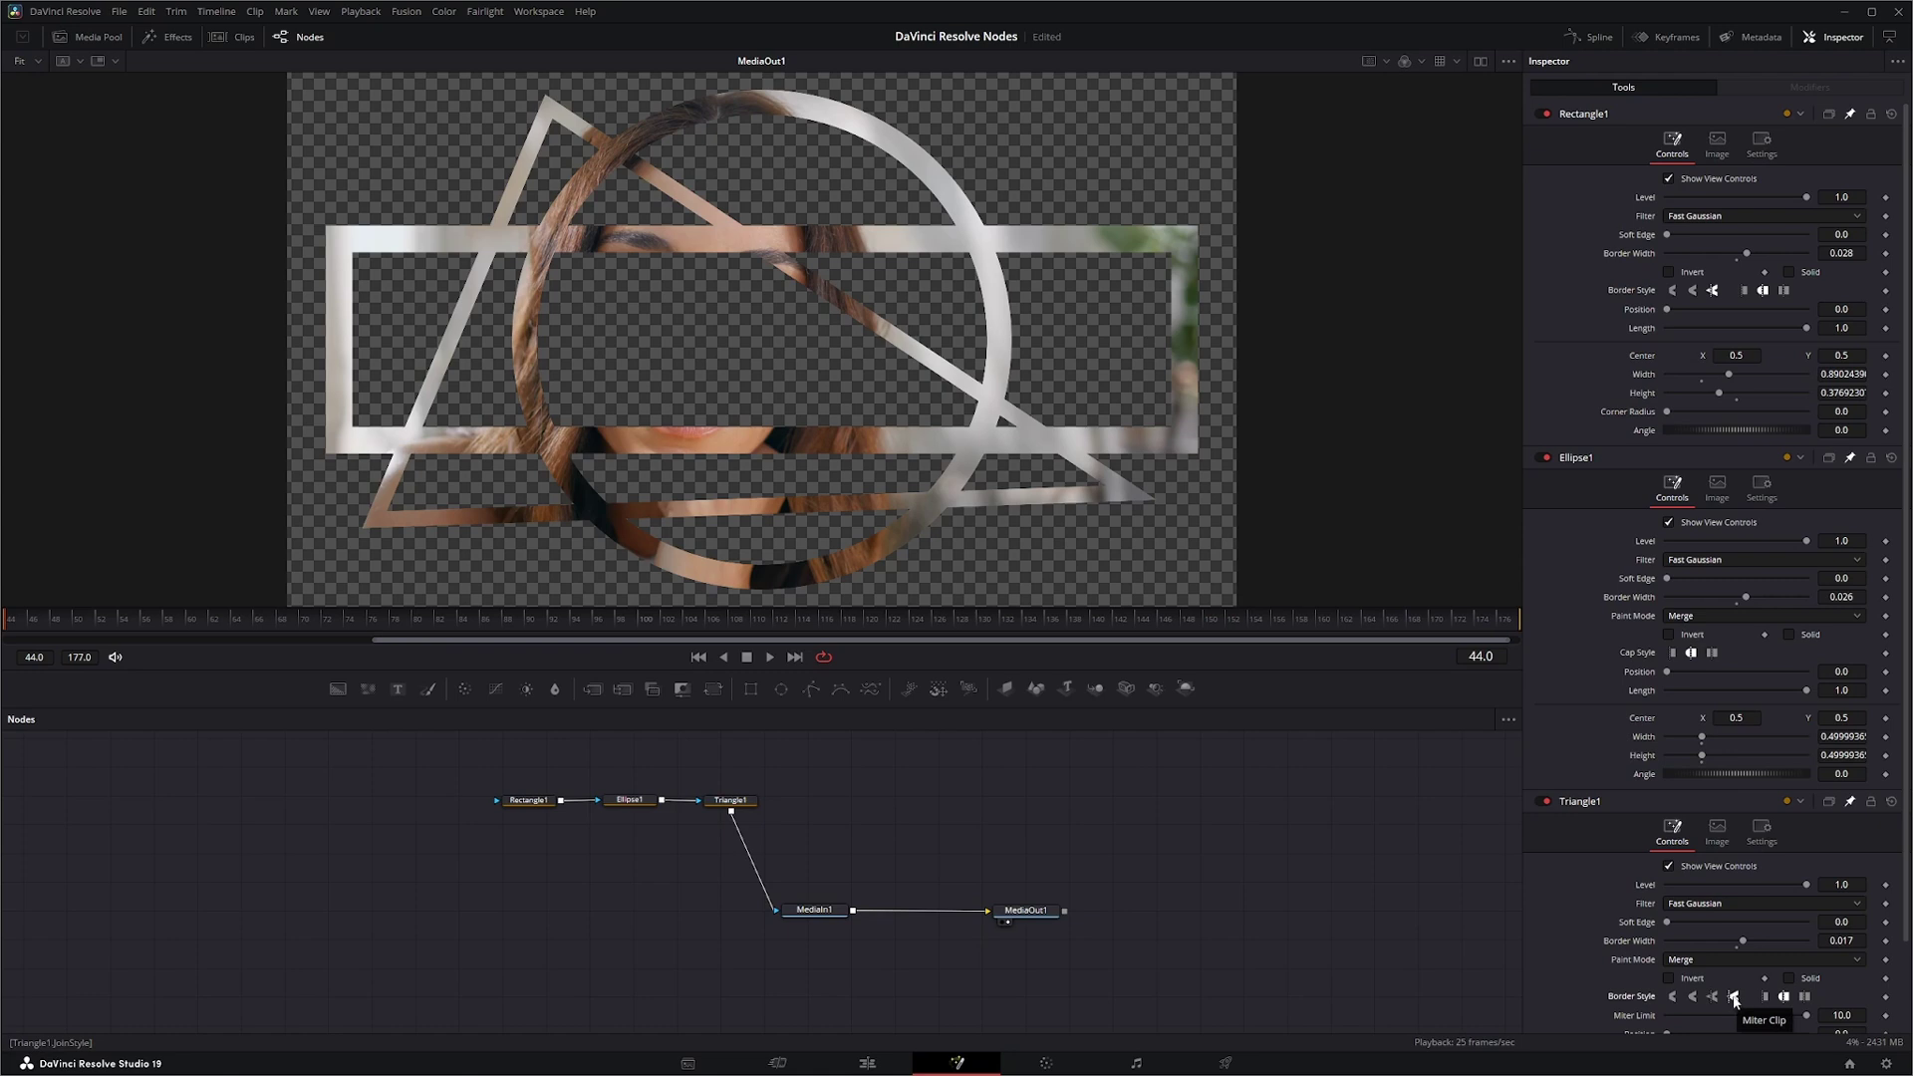
Step: Reposition Triangle1's corners to about 0.10/0.13, 0.87/0.14 and 0.28/0.94, keeping mitered joins
{"action": "left_click", "coordinate": [733, 803]}
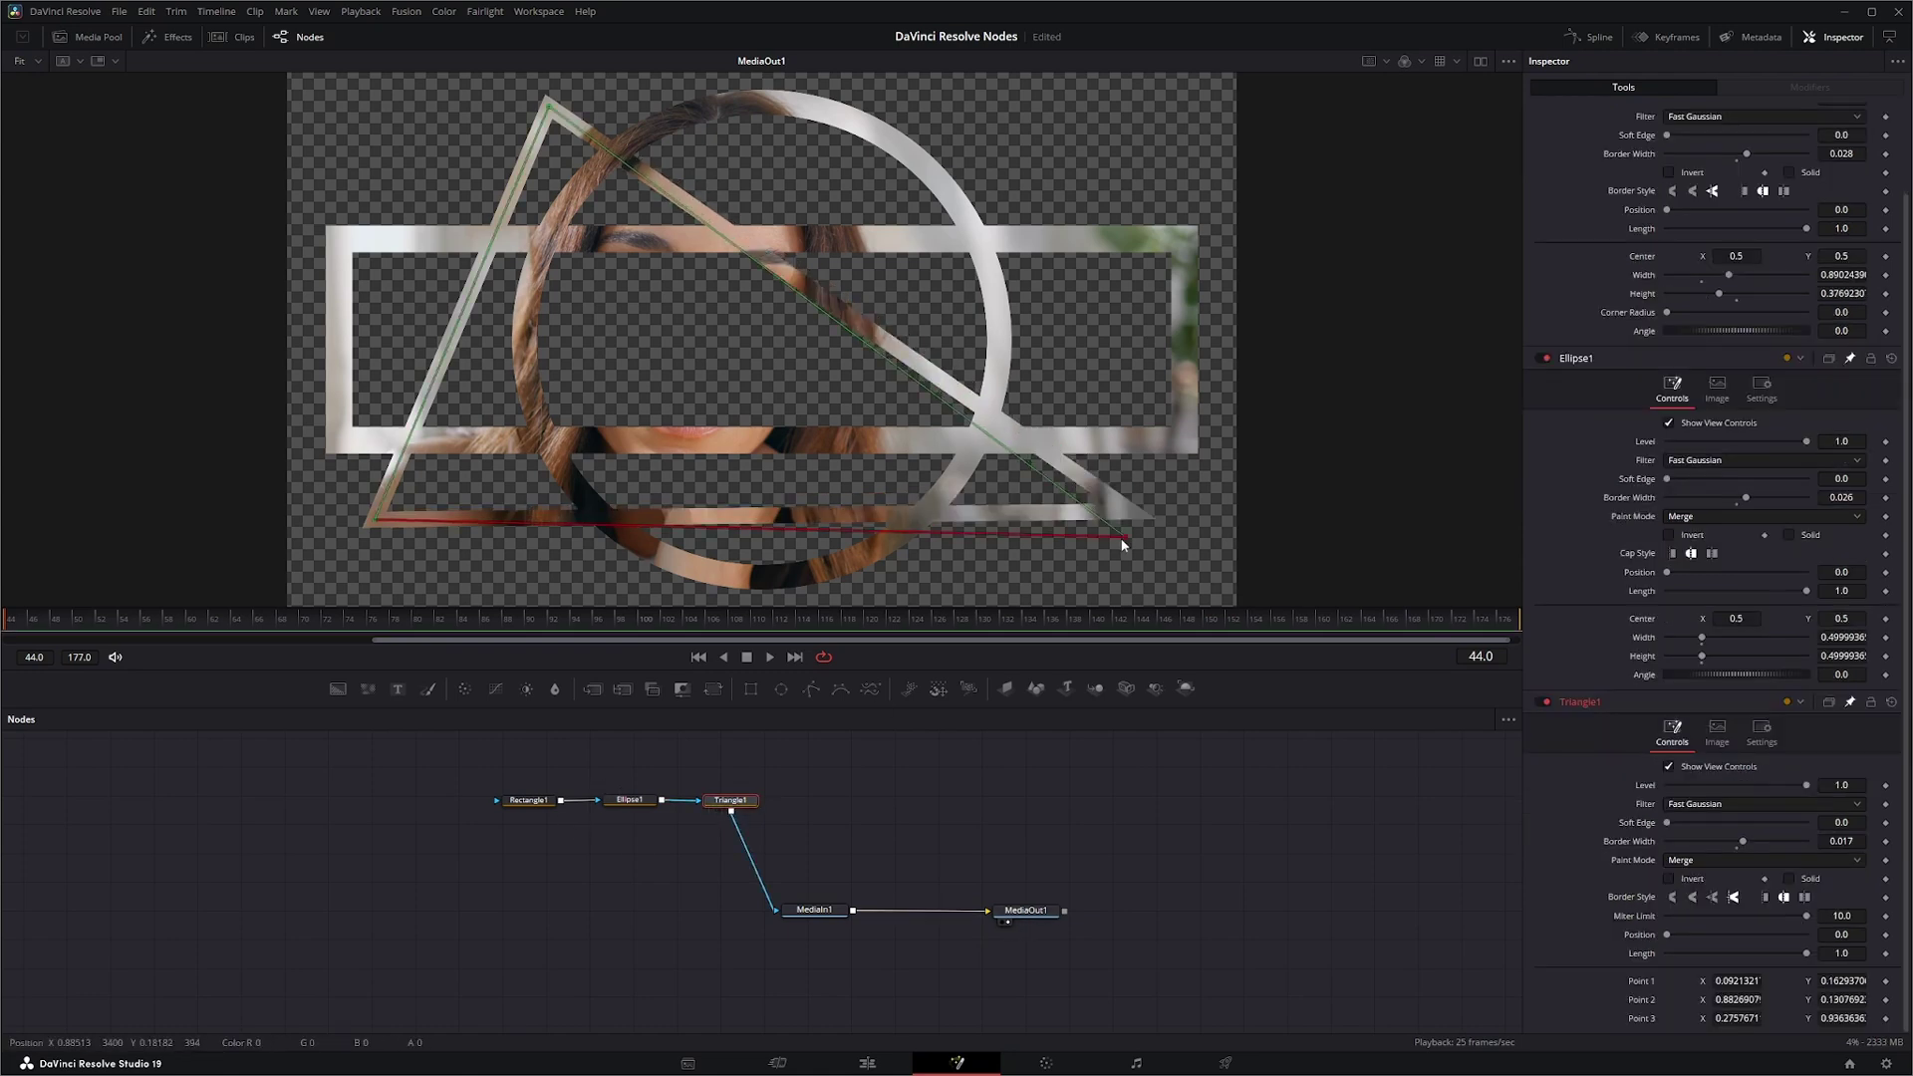
{"action": "left_click_drag", "start_coordinate": [1121, 544], "coordinate": [1117, 559]}
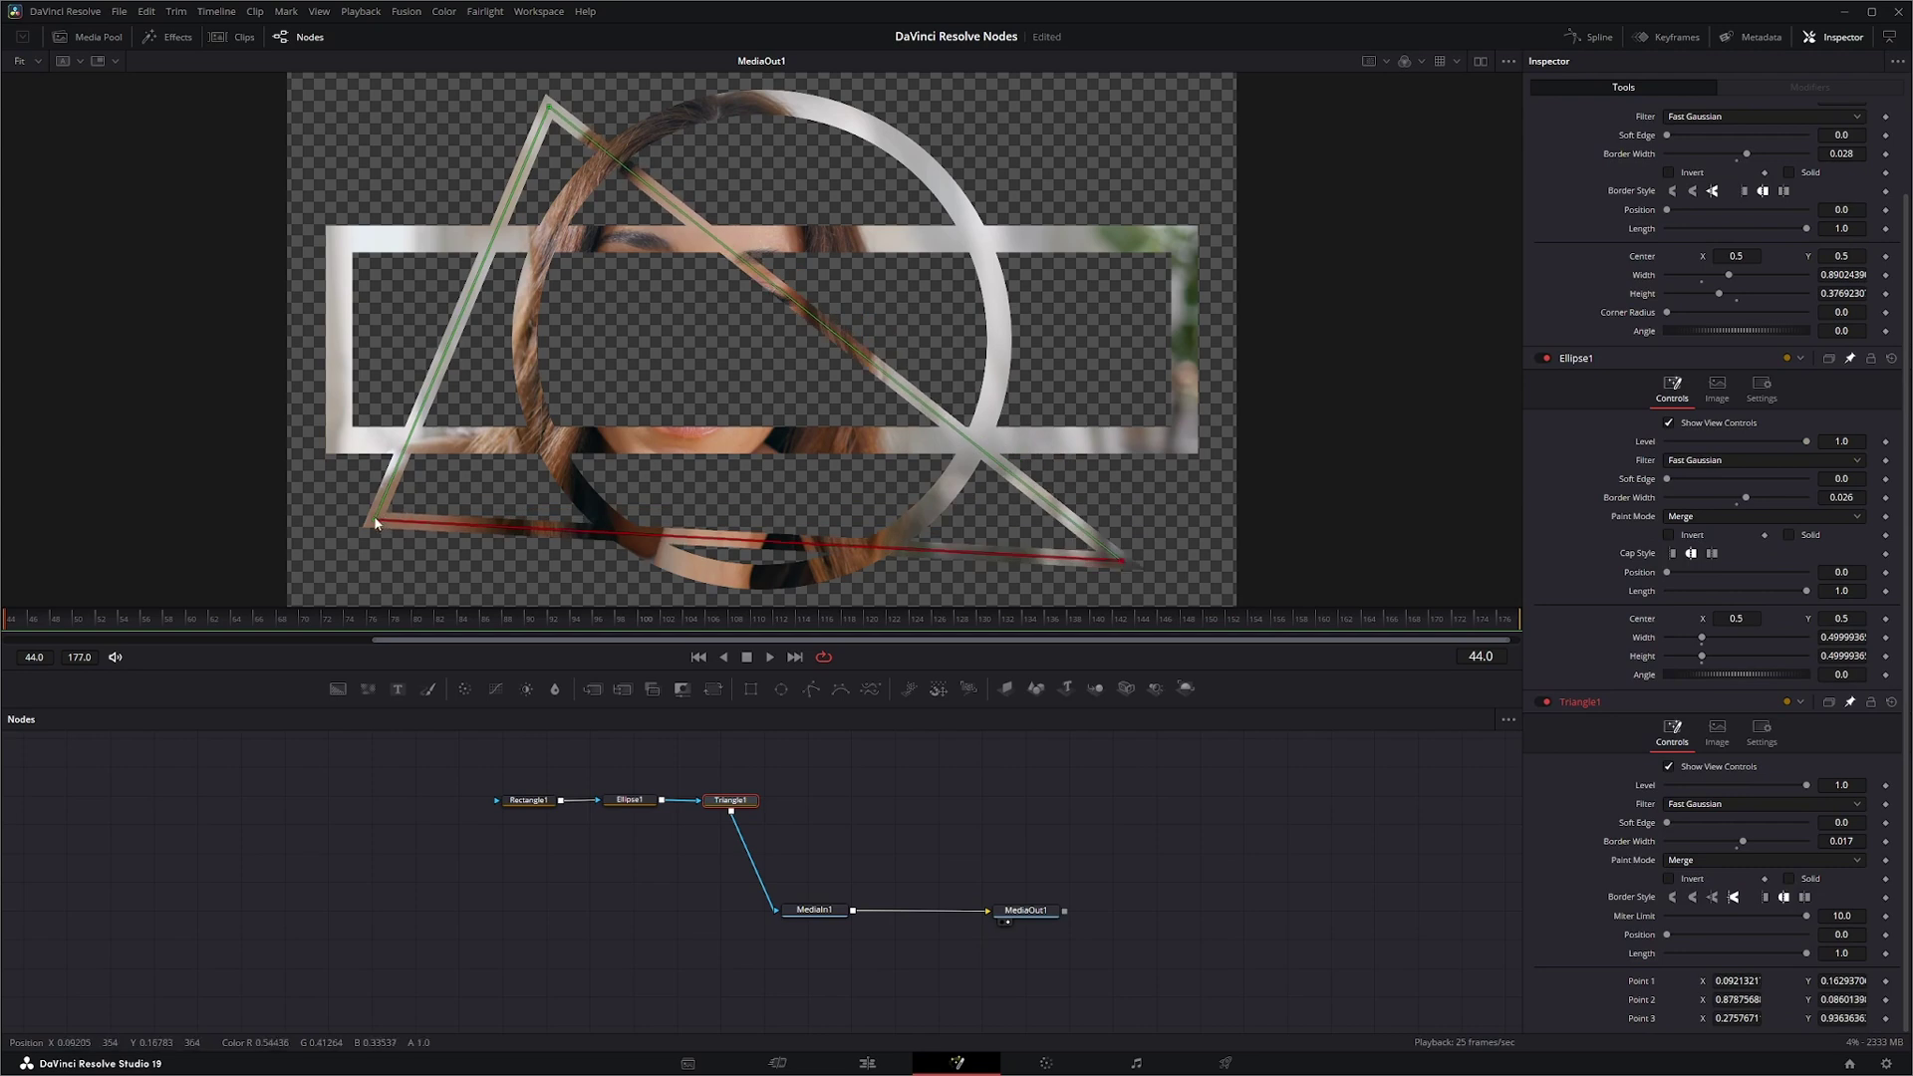
{"action": "left_click_drag", "start_coordinate": [375, 524], "coordinate": [458, 257]}
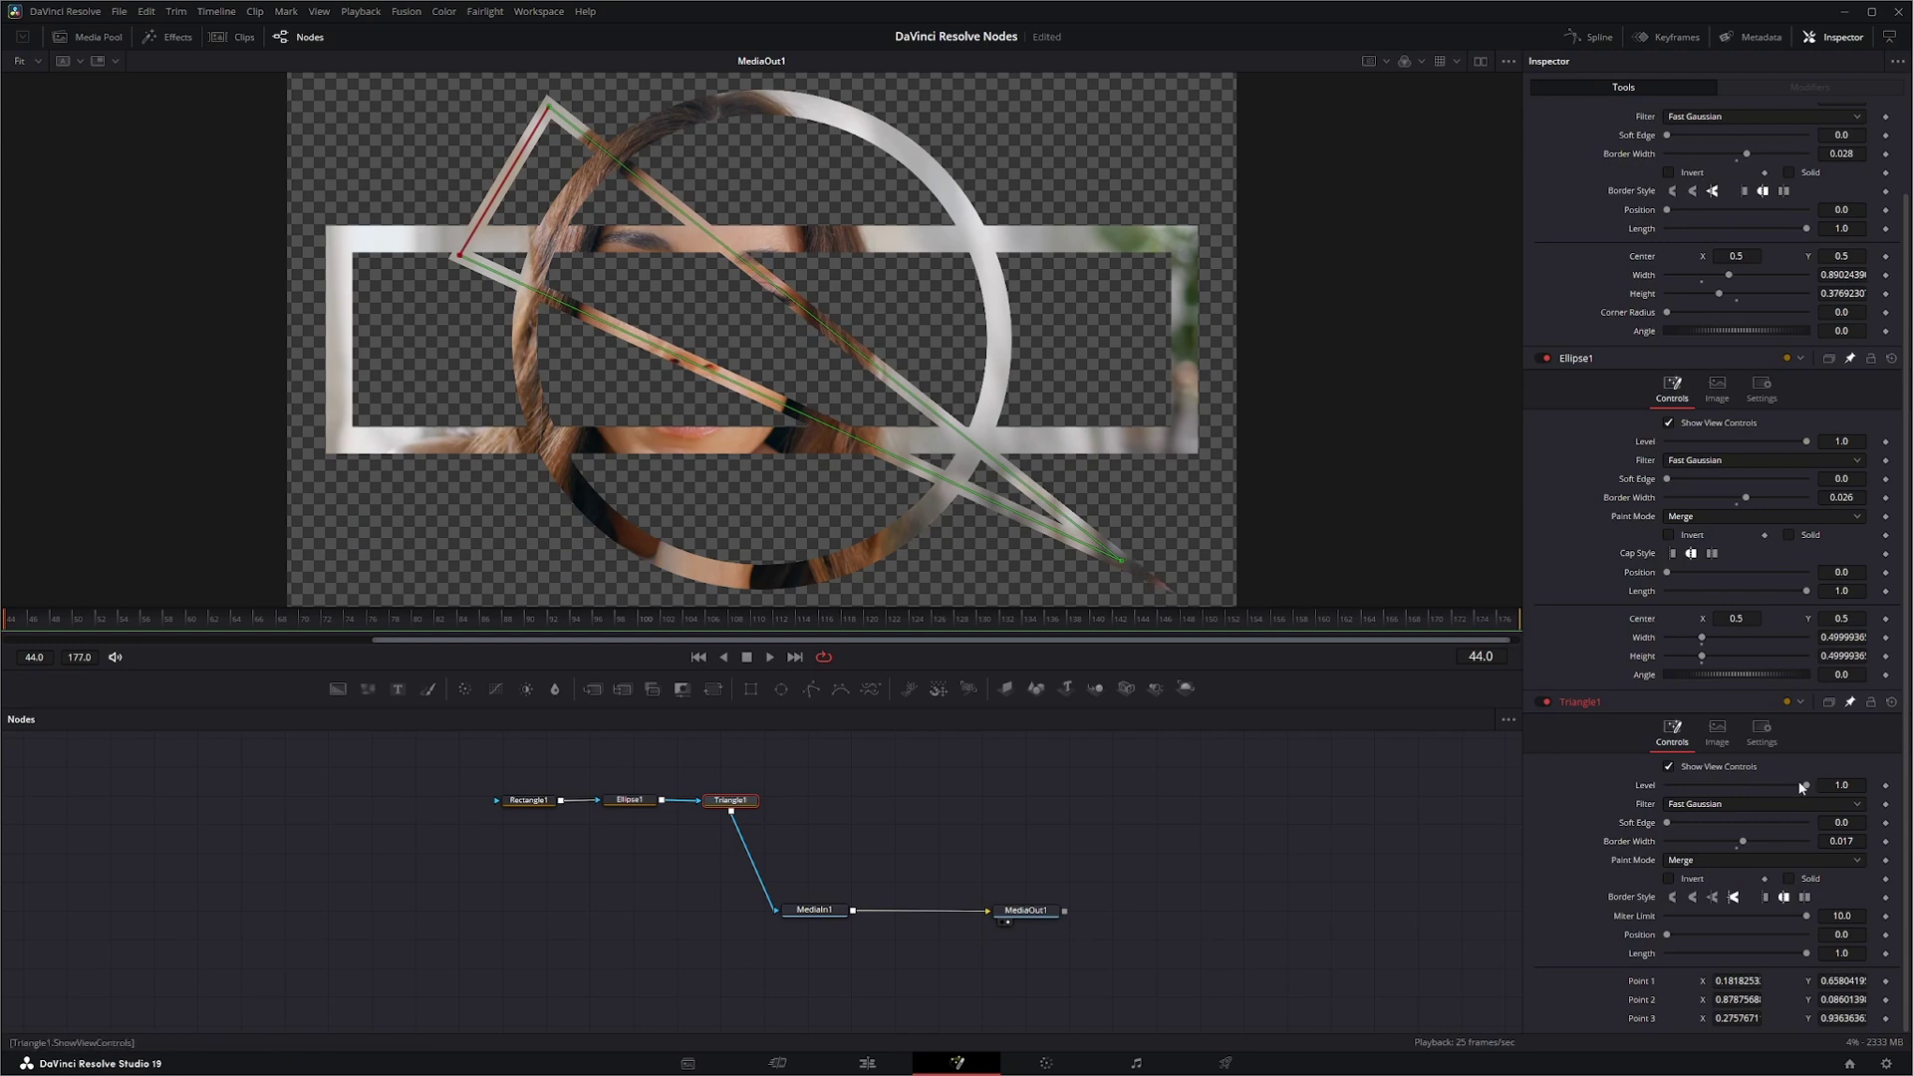
{"action": "left_click", "coordinate": [1714, 898]}
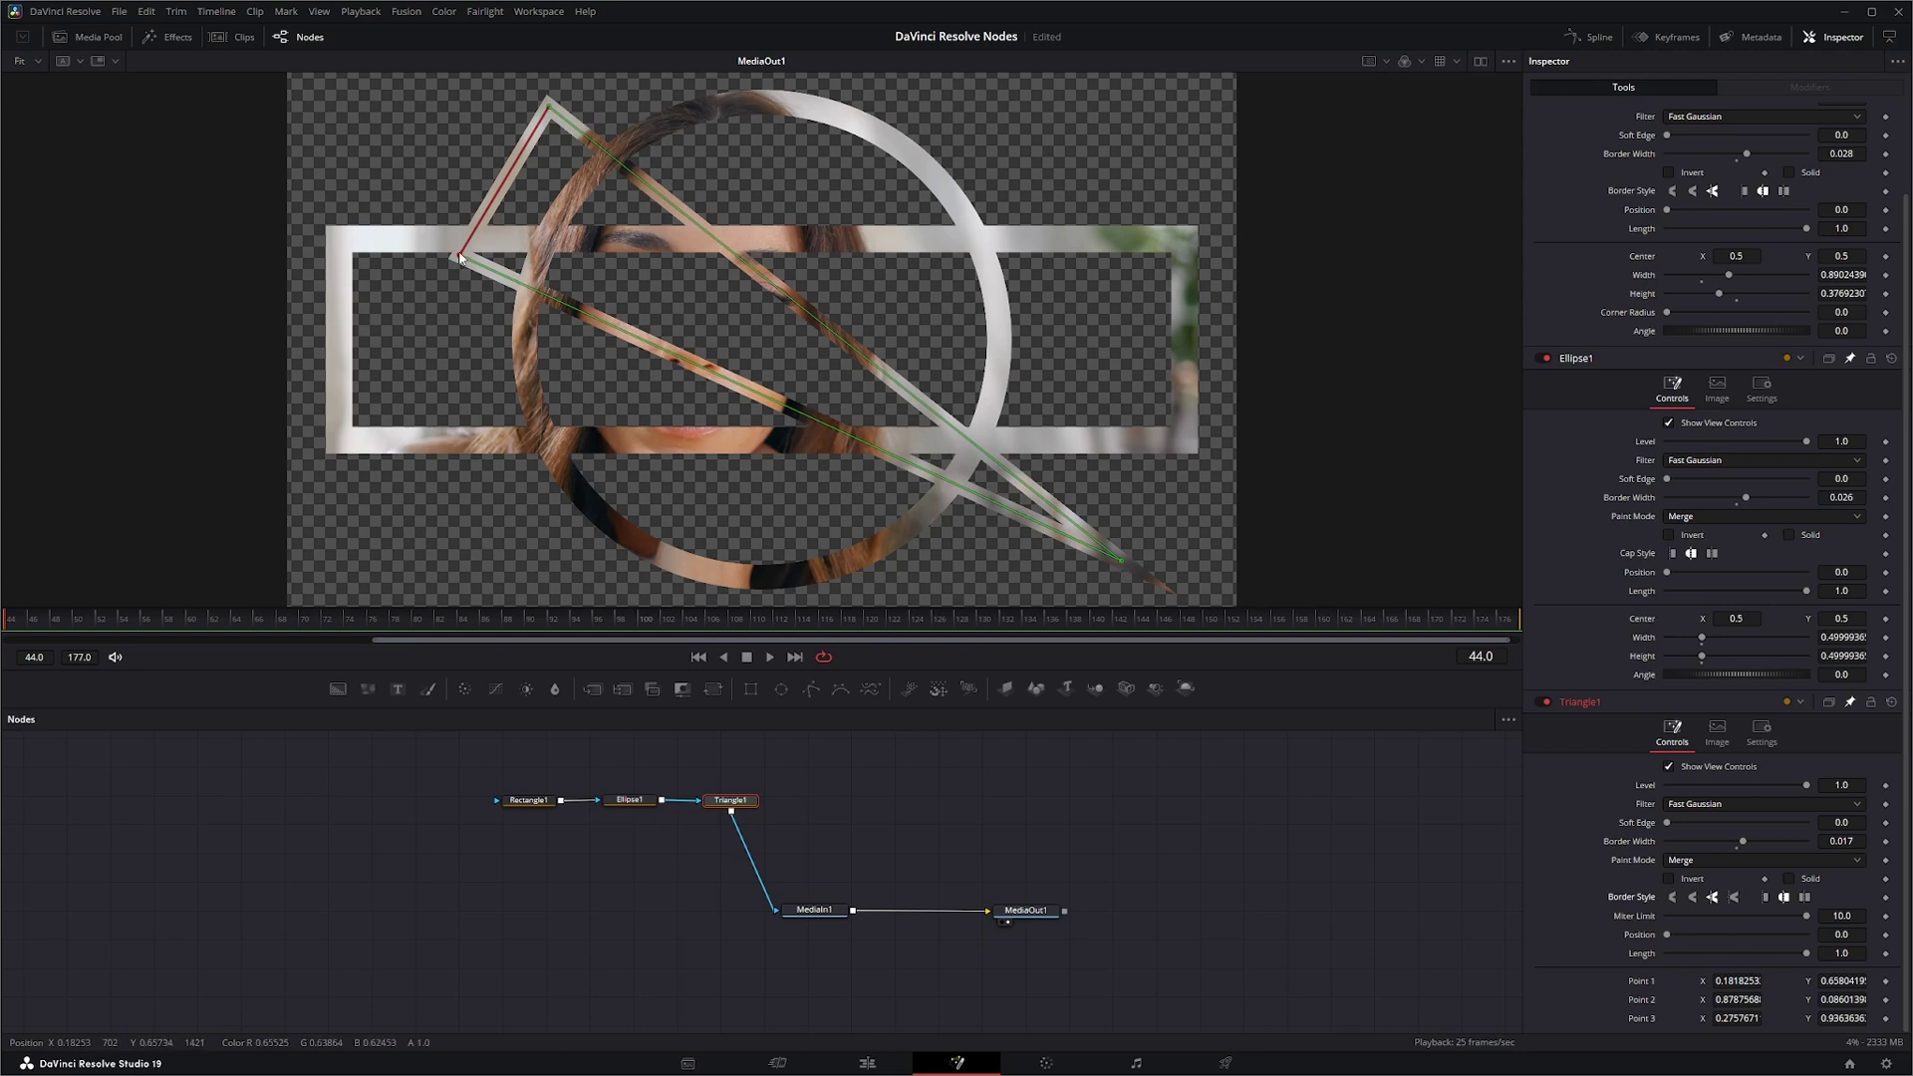
{"action": "left_click_drag", "start_coordinate": [460, 256], "coordinate": [460, 225]}
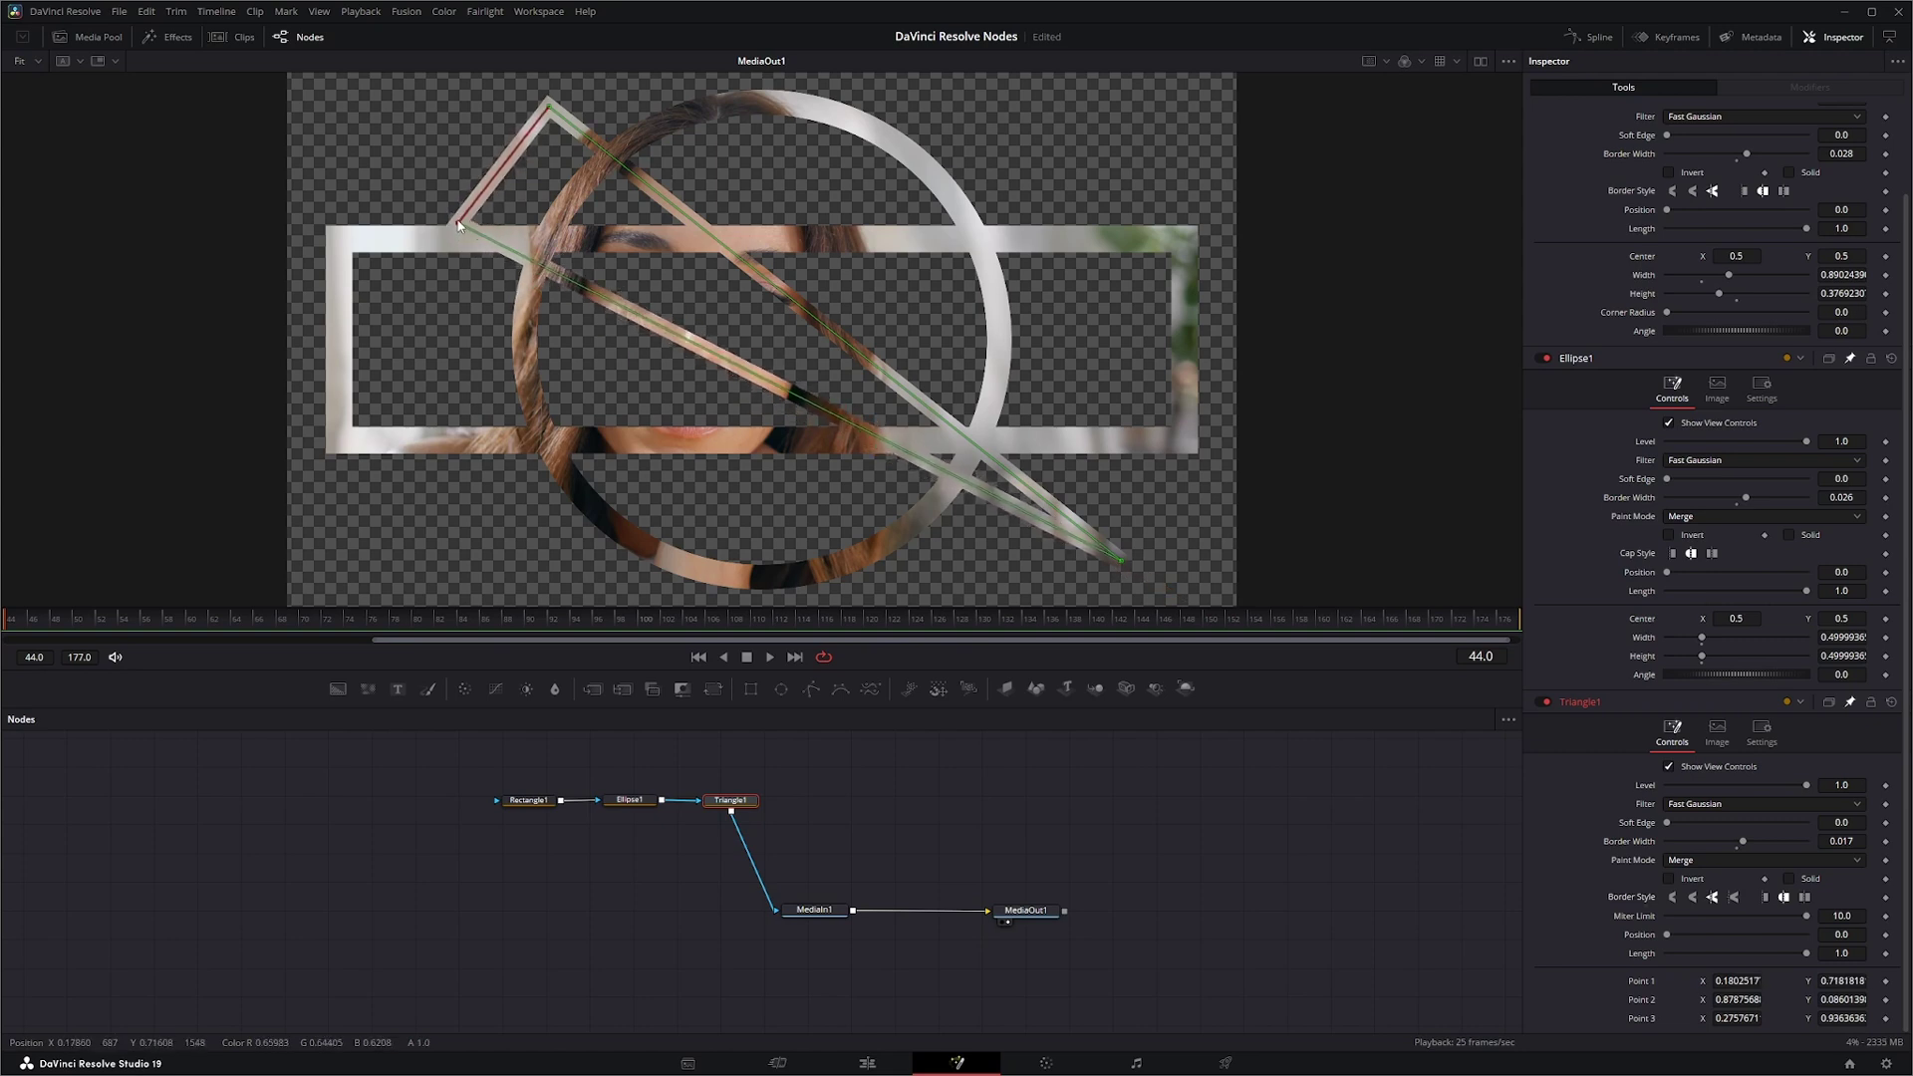
{"action": "left_click", "coordinate": [1735, 897]}
{"action": "left_click_drag", "start_coordinate": [457, 226], "coordinate": [385, 538]}
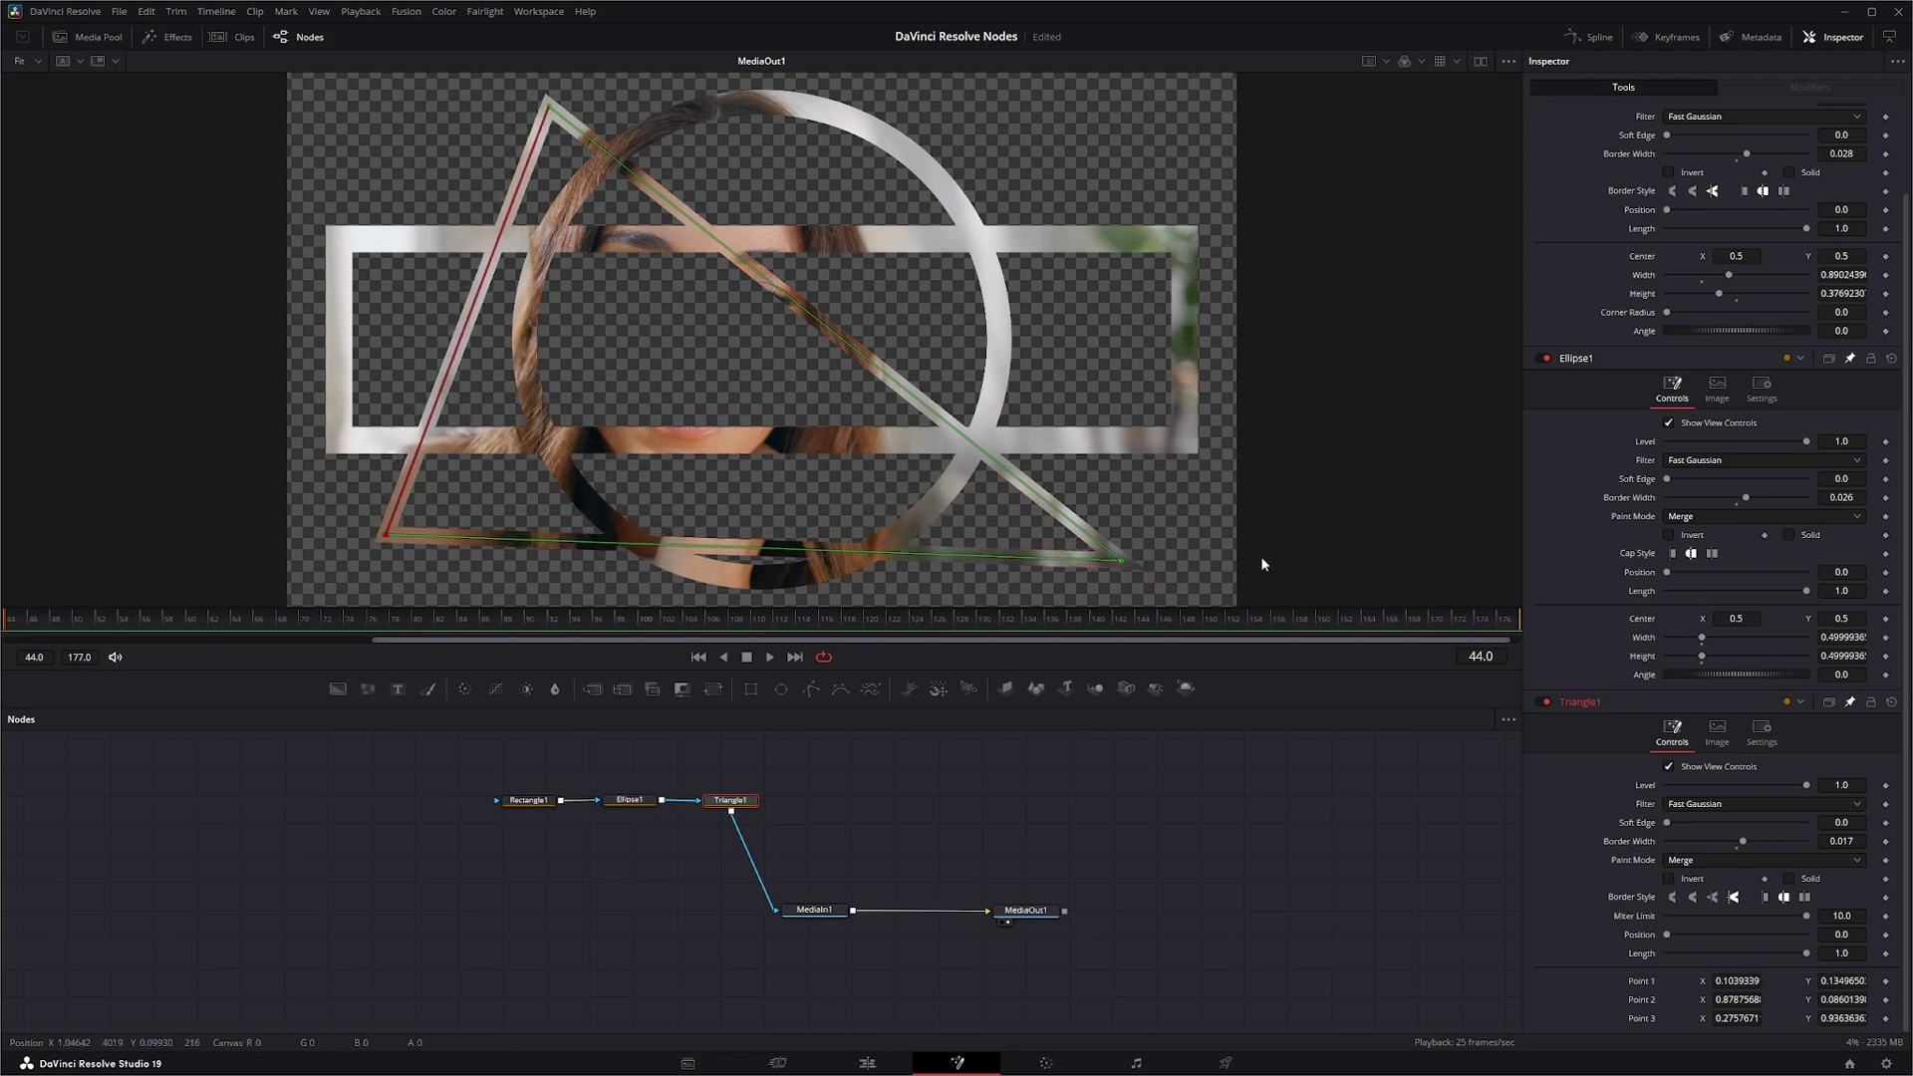
{"action": "left_click_drag", "start_coordinate": [1120, 559], "coordinate": [1109, 534]}
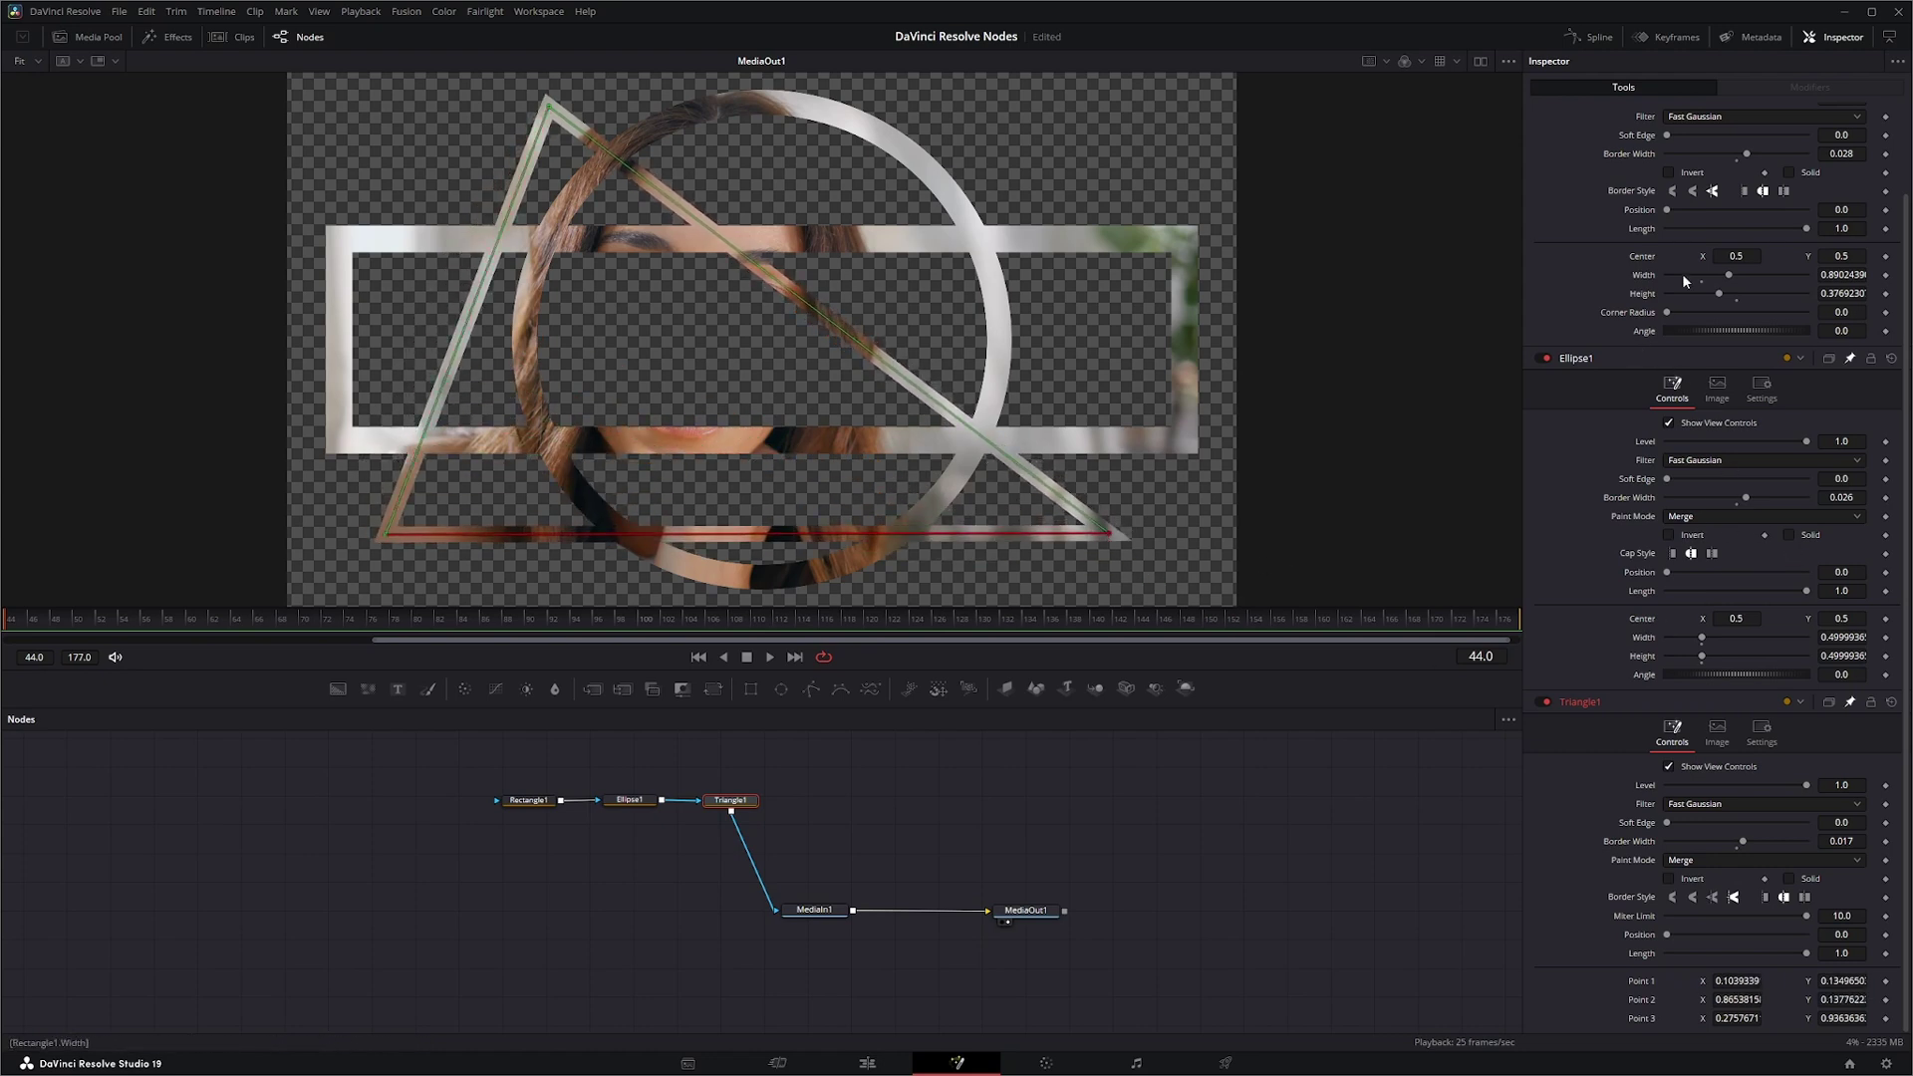
Step: Give the rectangle round caps and set lengths to 0.759, 0.882 and 0.898
{"action": "left_click", "coordinate": [1766, 194]}
{"action": "left_click_drag", "start_coordinate": [1805, 229], "coordinate": [1772, 230]}
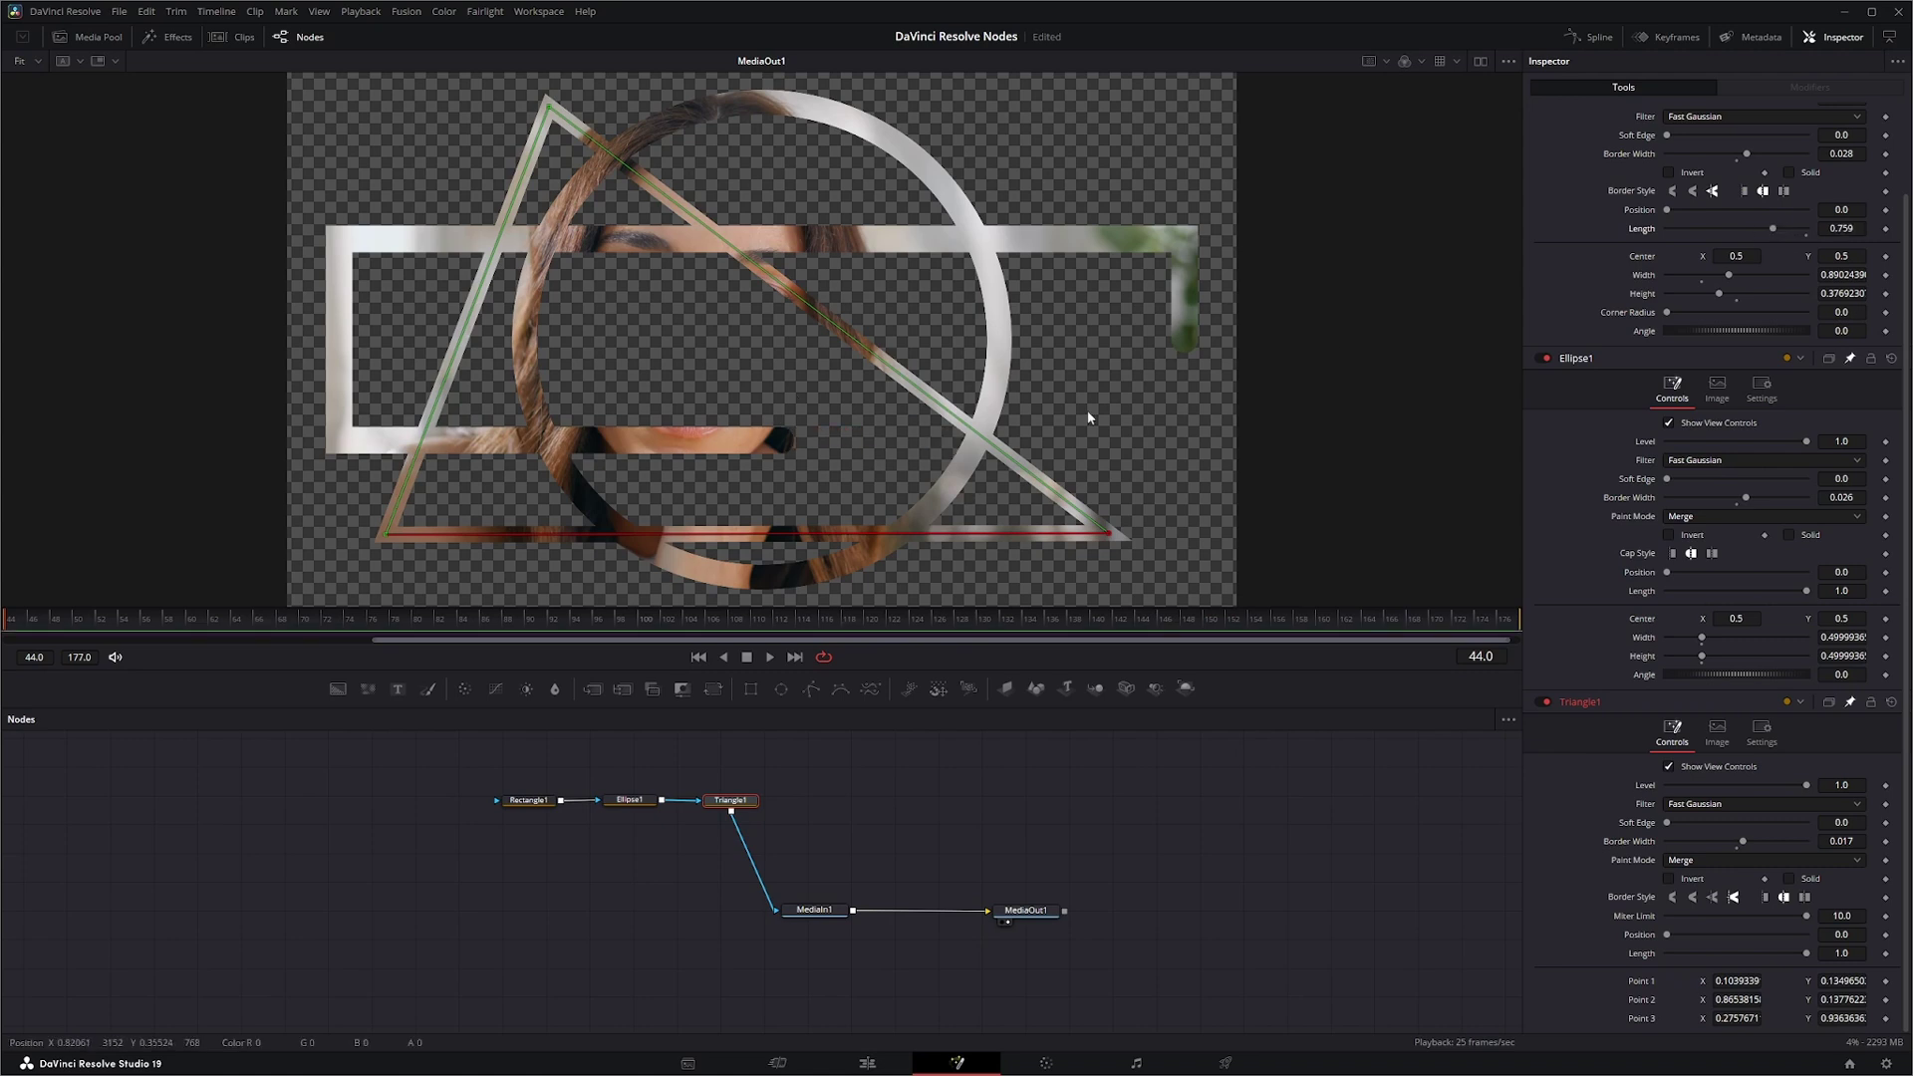
{"action": "left_click", "coordinate": [630, 800]}
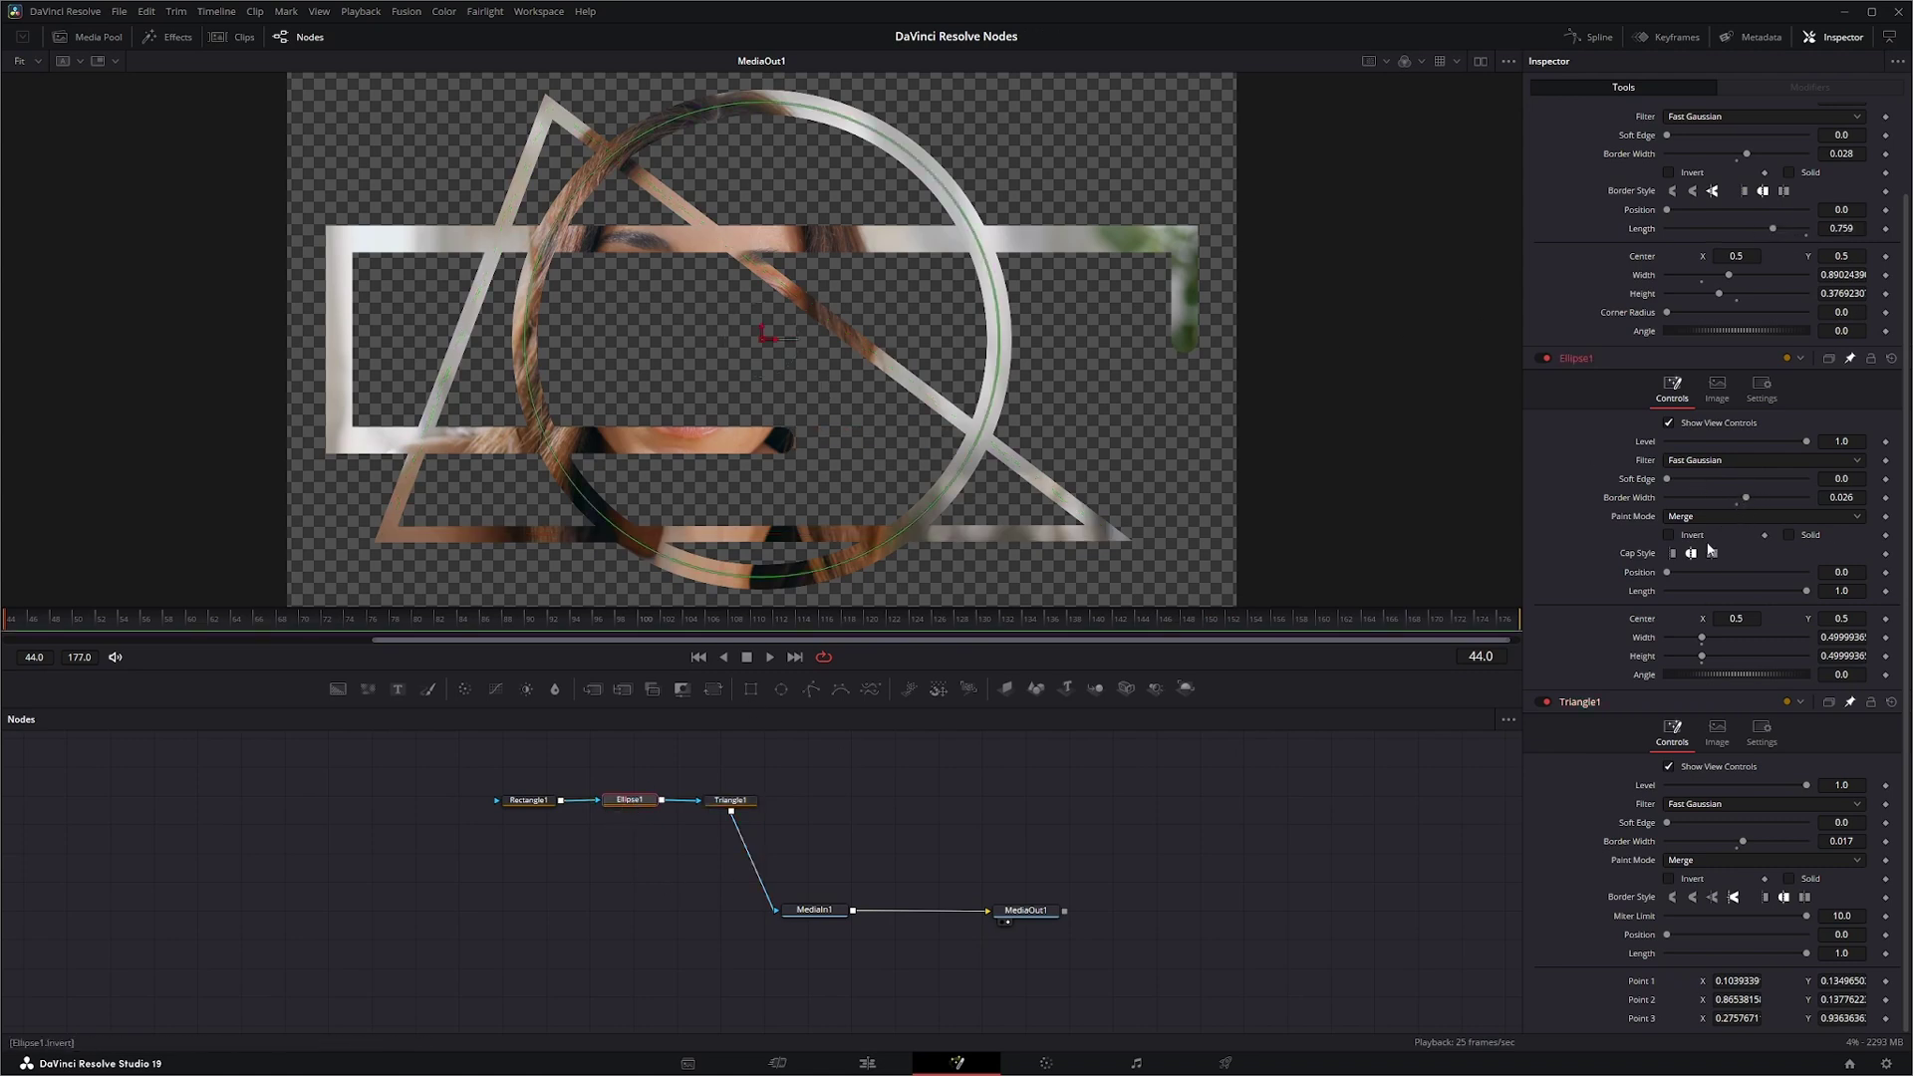
{"action": "left_click_drag", "start_coordinate": [1811, 595], "coordinate": [1792, 587]}
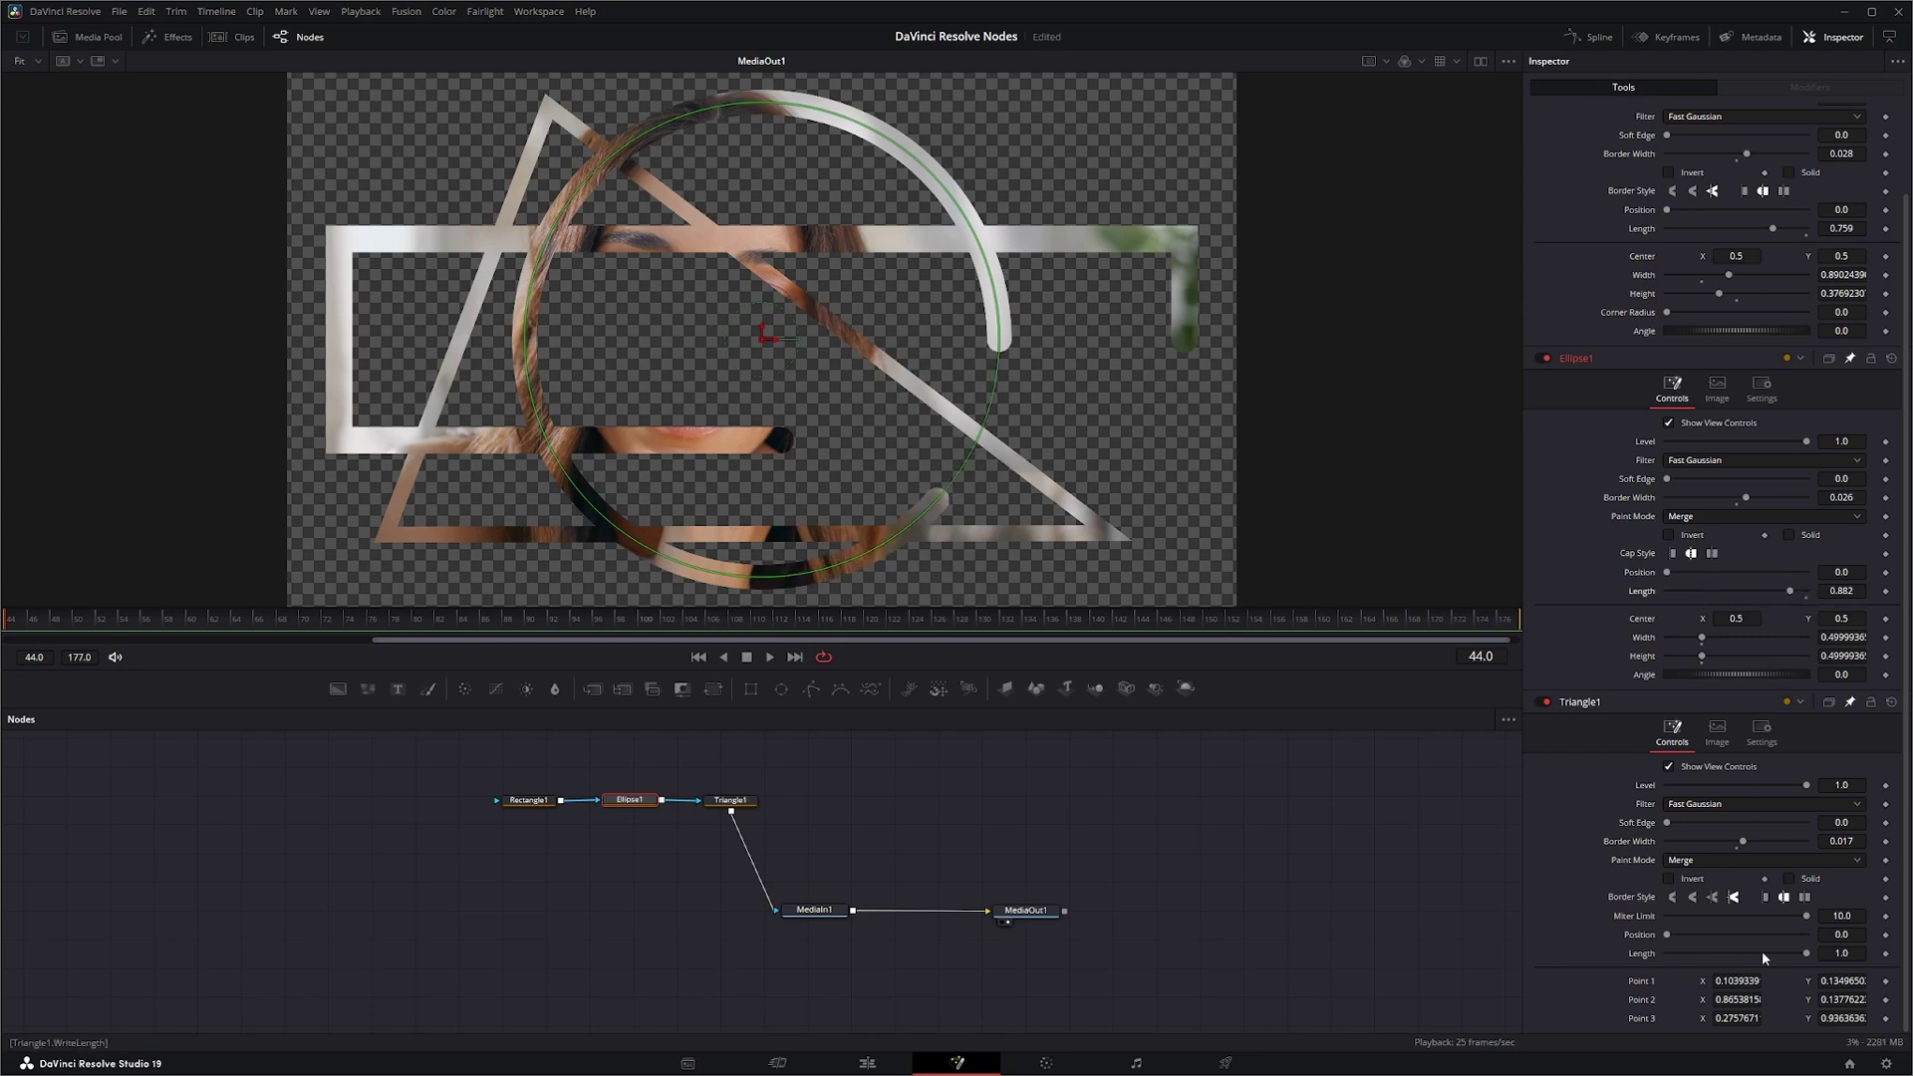
{"action": "left_click_drag", "start_coordinate": [1808, 957], "coordinate": [1793, 955]}
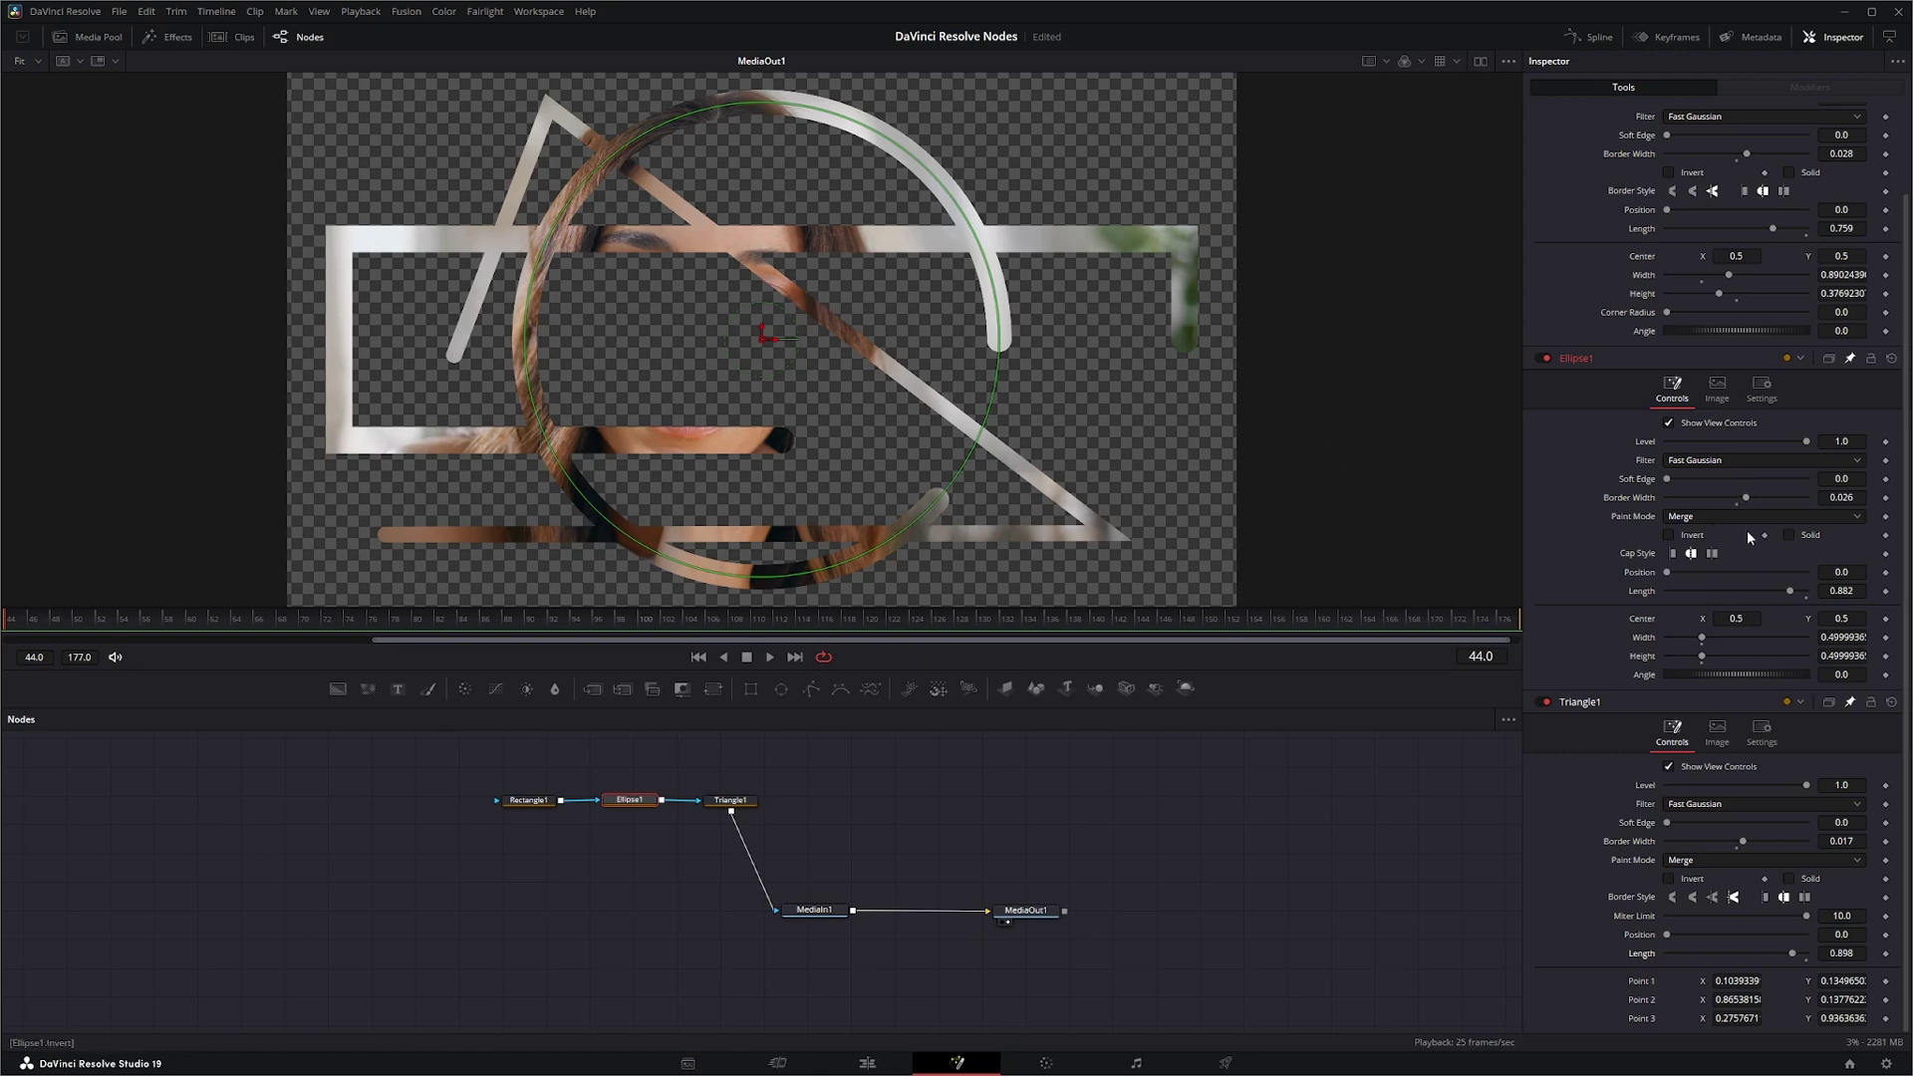
{"action": "left_click", "coordinate": [1674, 554]}
{"action": "left_click", "coordinate": [1693, 554]}
{"action": "left_click", "coordinate": [1712, 554]}
{"action": "left_click", "coordinate": [1692, 554]}
Step: Move Triangle1 aside, wire Ellipse1 into MediaIn1's mask, and remove the Ellipse1–Triangle1 link
{"action": "left_click_drag", "start_coordinate": [730, 805], "coordinate": [916, 796]}
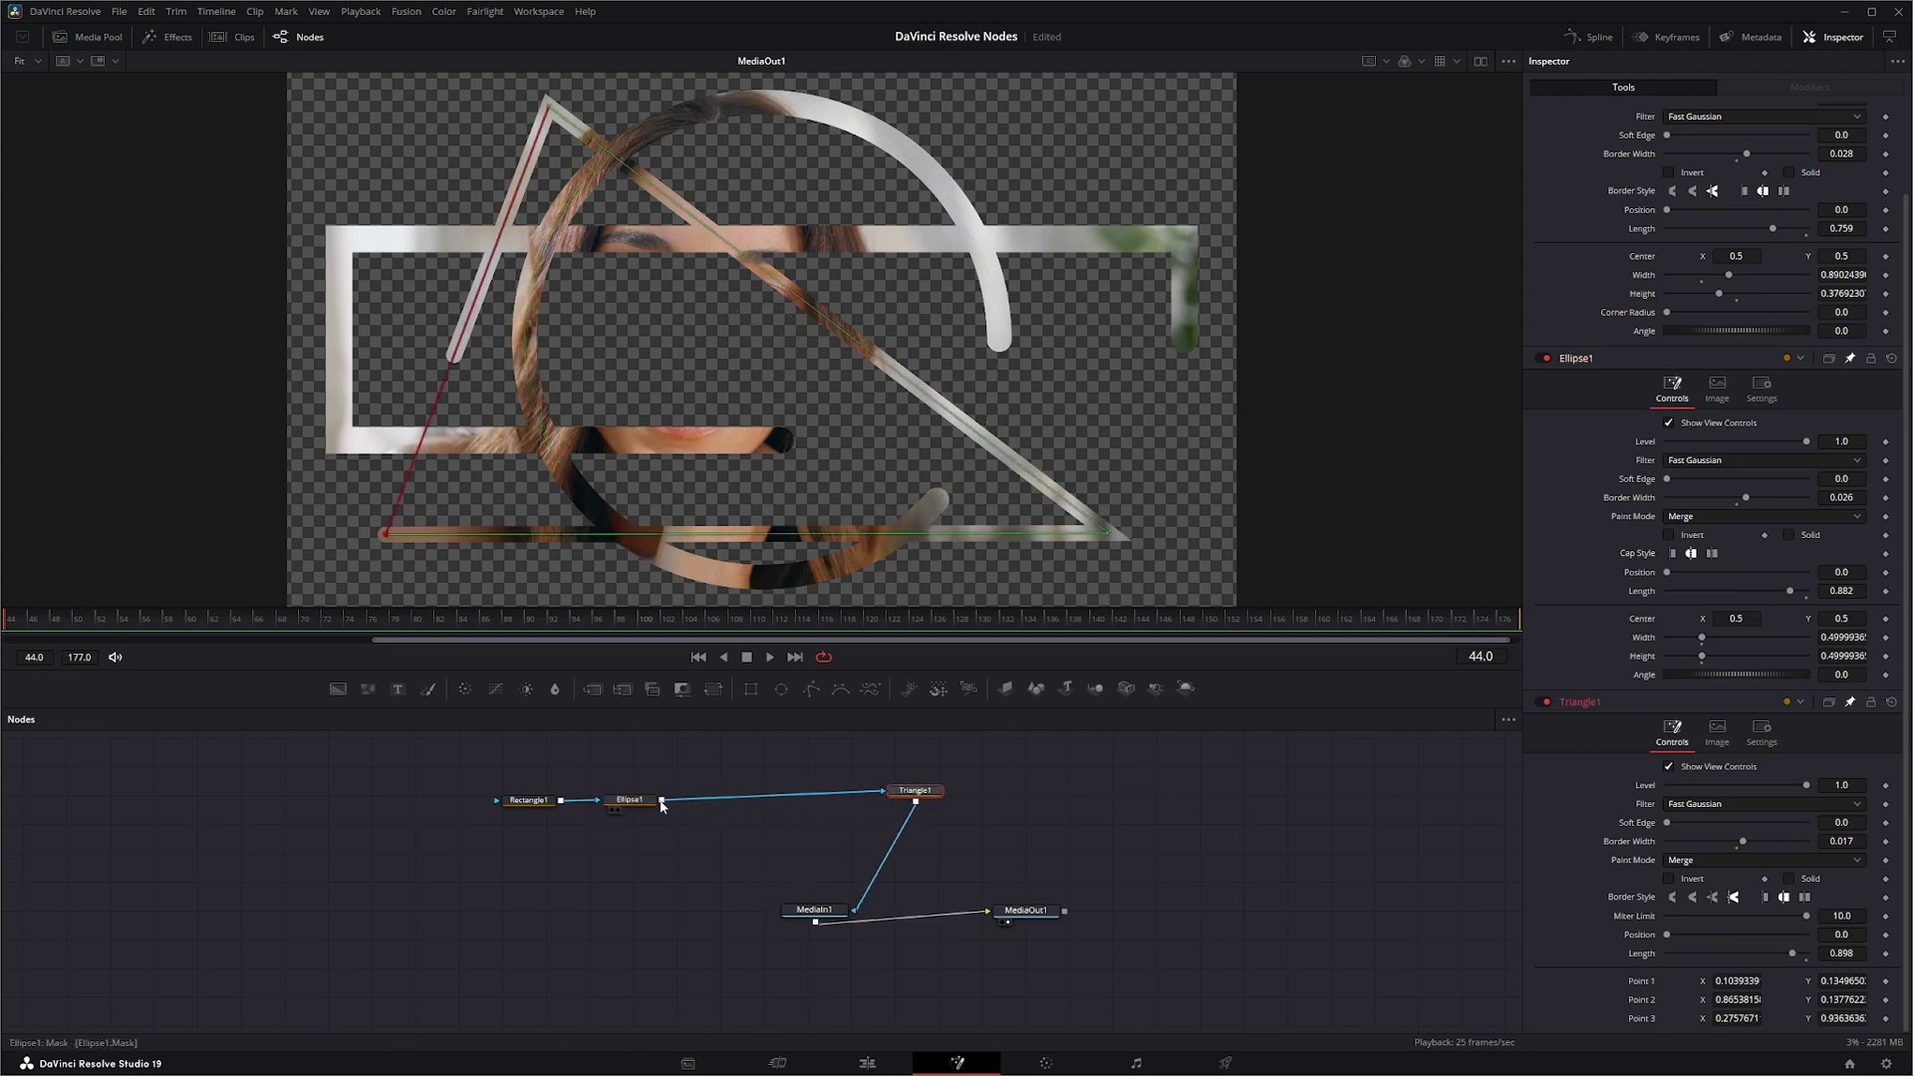
{"action": "left_click_drag", "start_coordinate": [662, 800], "coordinate": [854, 915]}
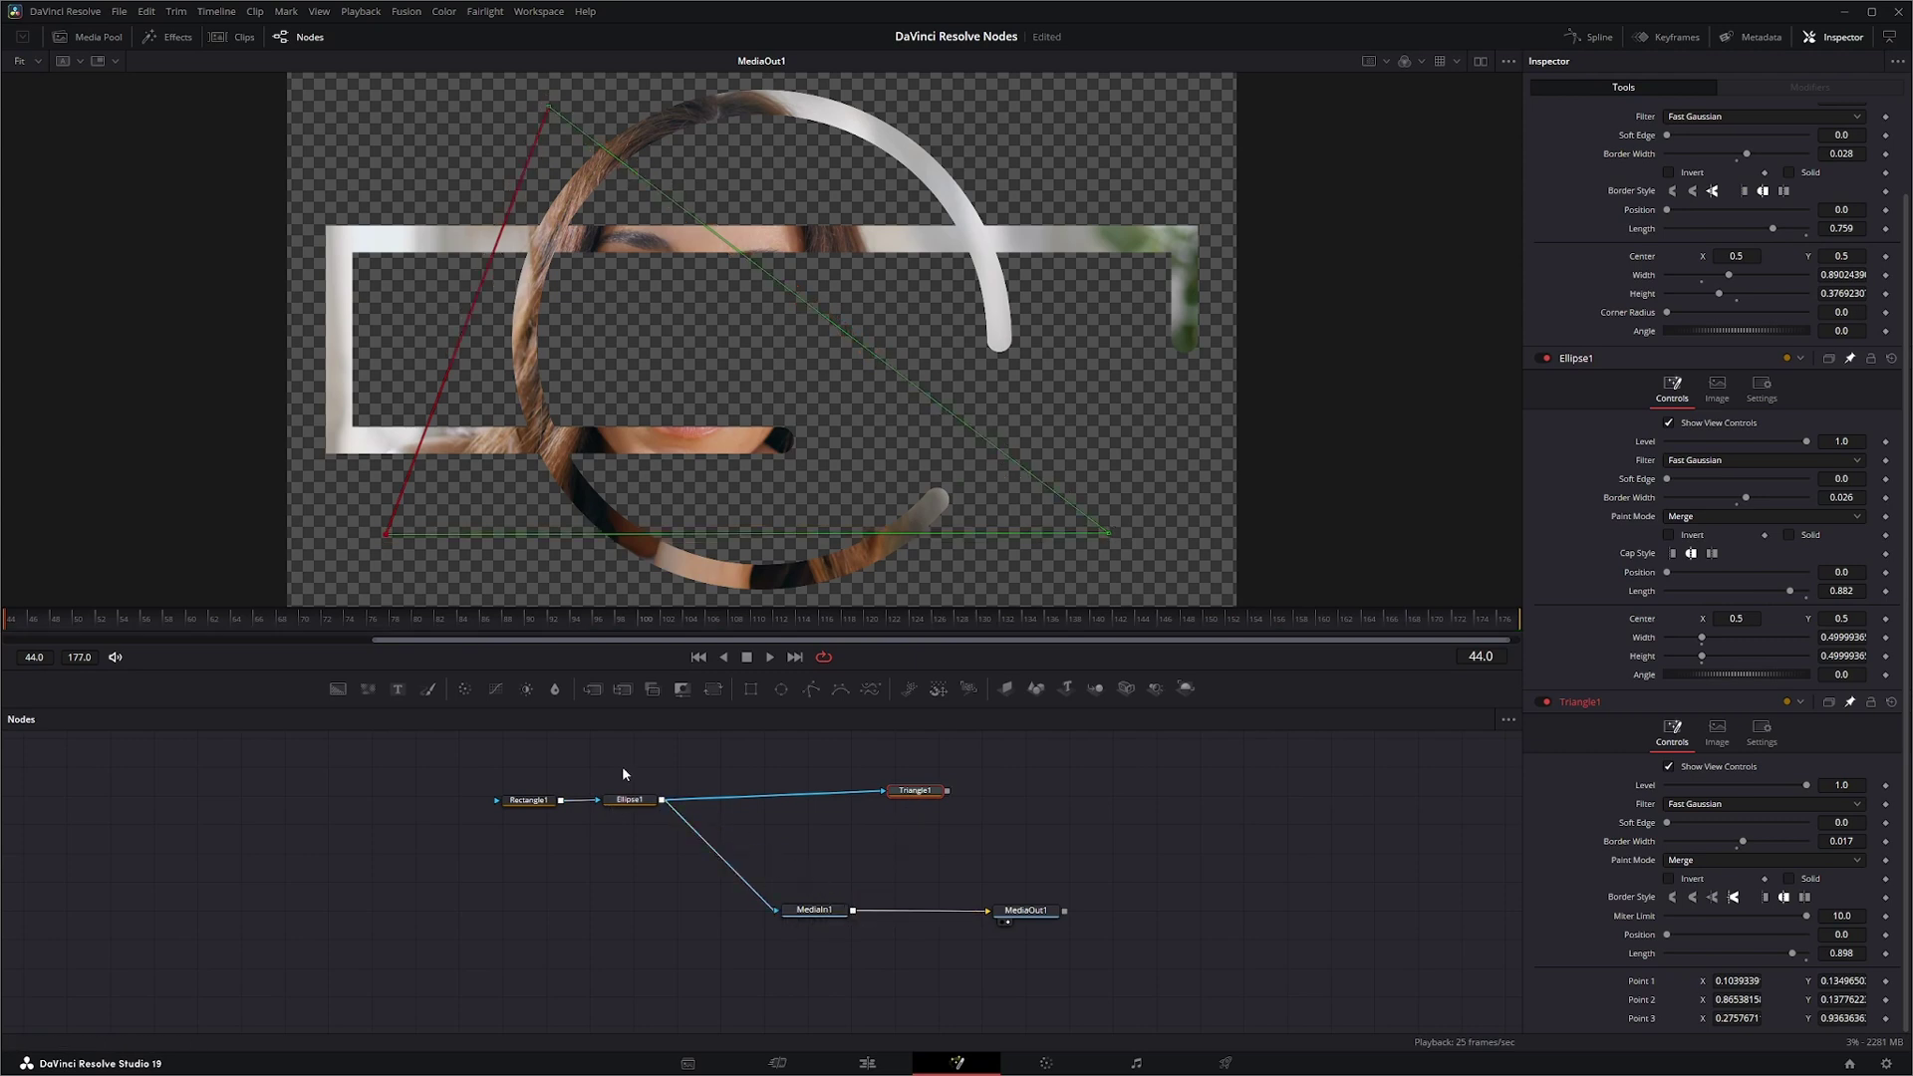
{"action": "left_click_drag", "start_coordinate": [881, 793], "coordinate": [811, 798]}
{"action": "left_click_drag", "start_coordinate": [630, 805], "coordinate": [757, 809]}
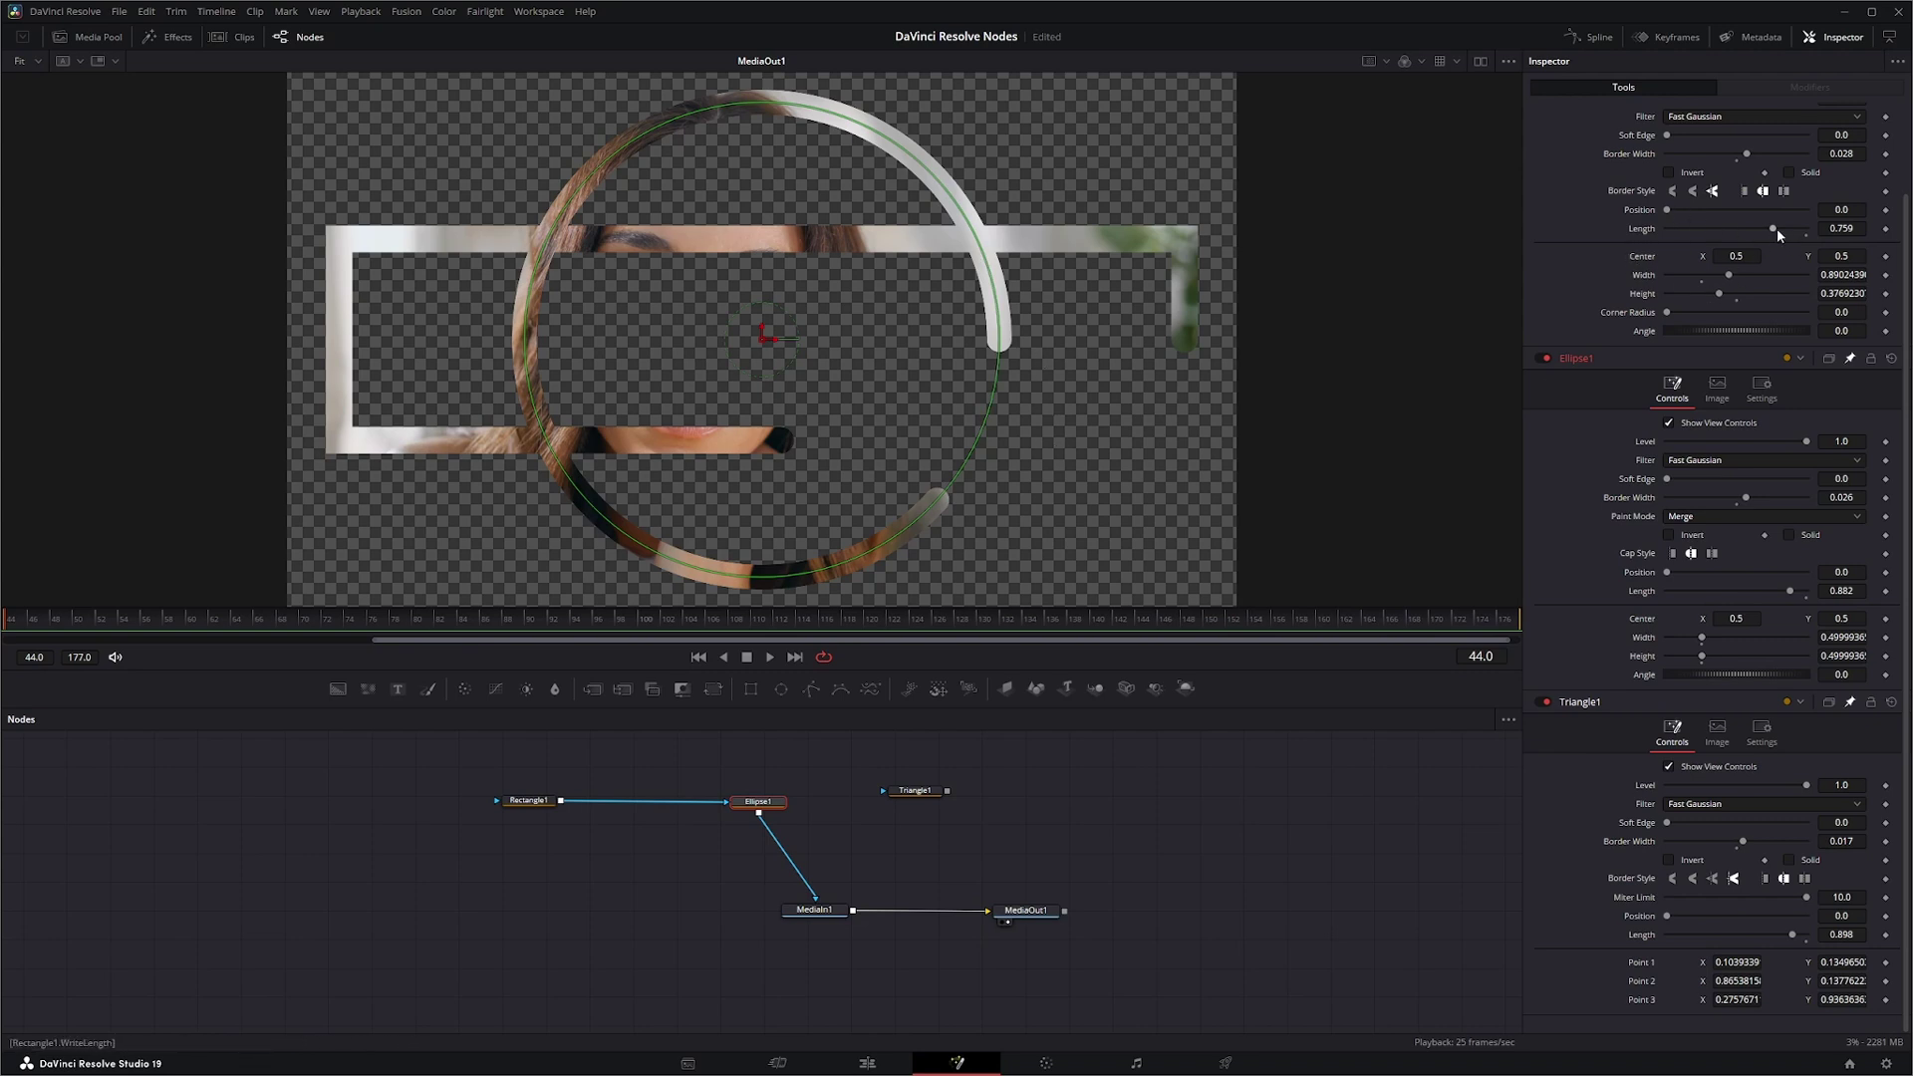
Step: Lengthen Rectangle1's outline to 0.909, thin its border width to 0.011, and shift where its gap sits
{"action": "left_click_drag", "start_coordinate": [1775, 233], "coordinate": [1793, 230]}
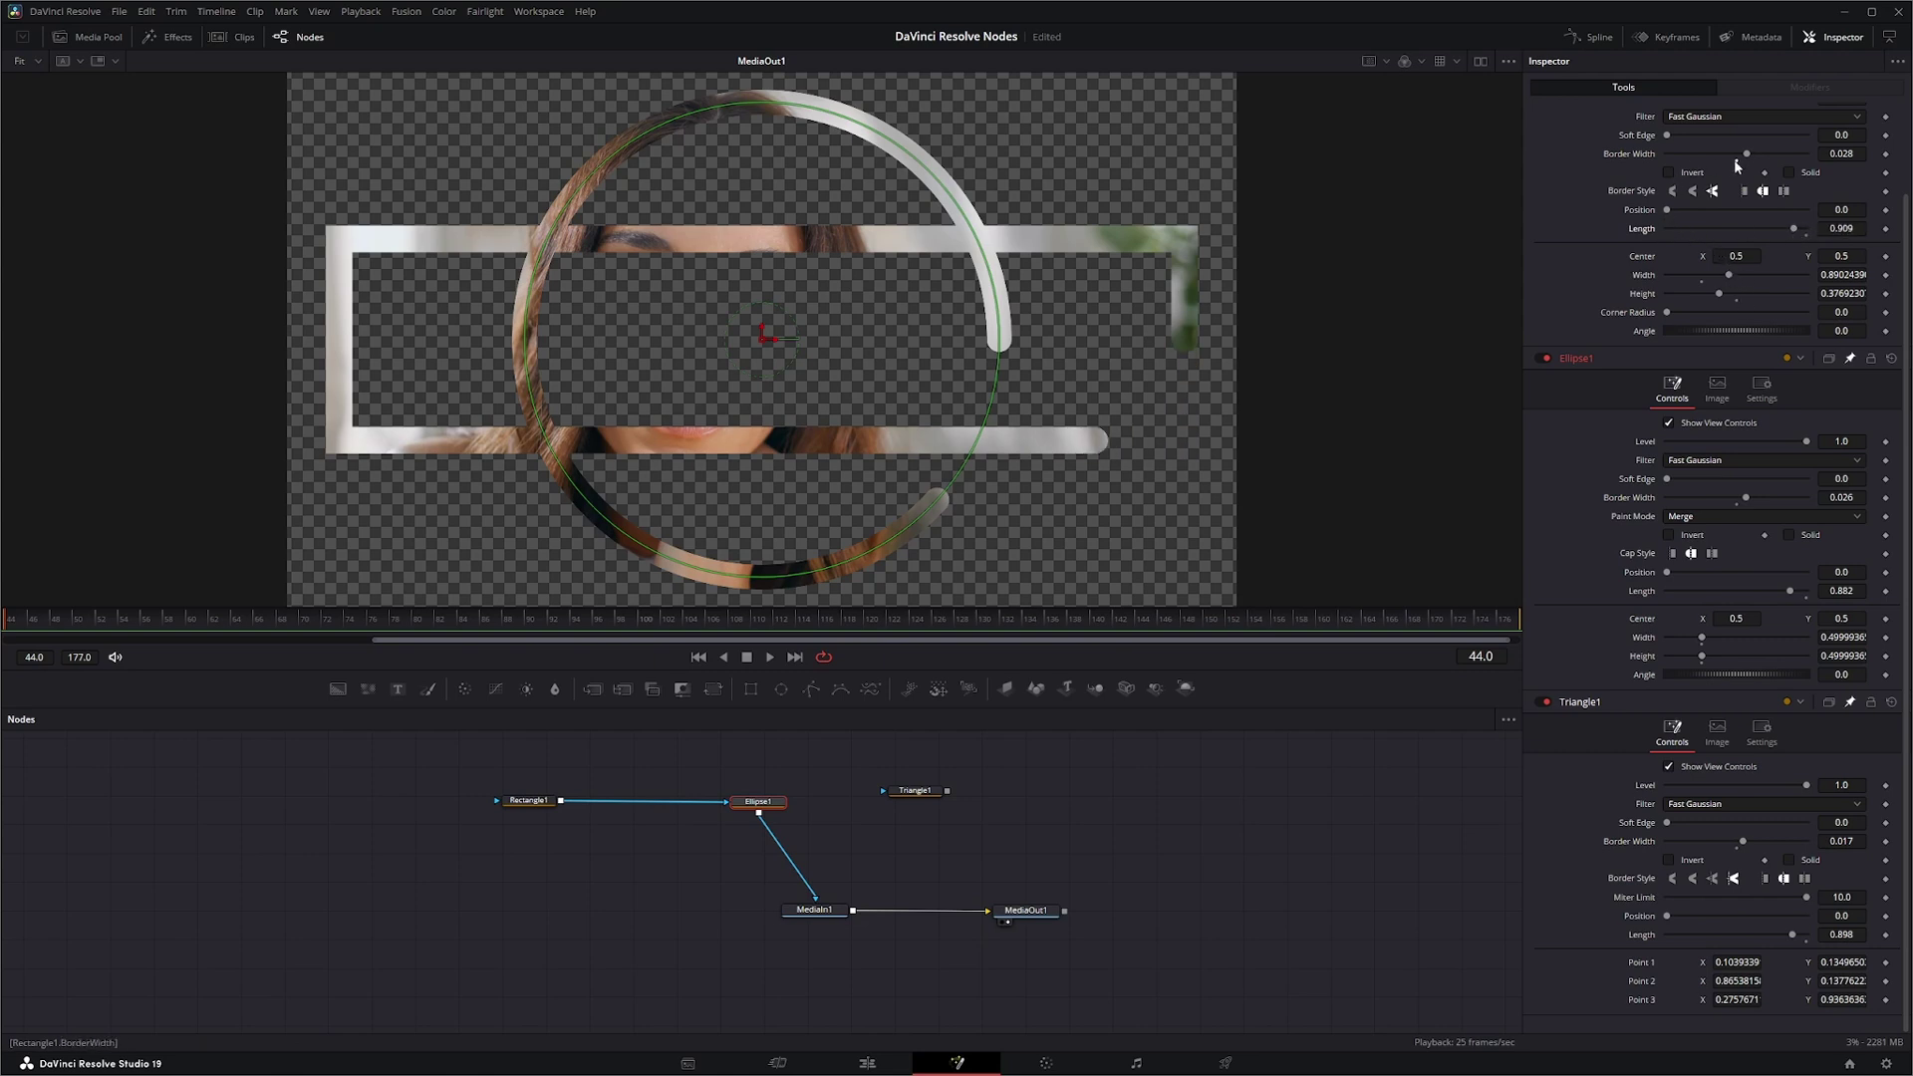
{"action": "left_click_drag", "start_coordinate": [1746, 155], "coordinate": [1741, 155]}
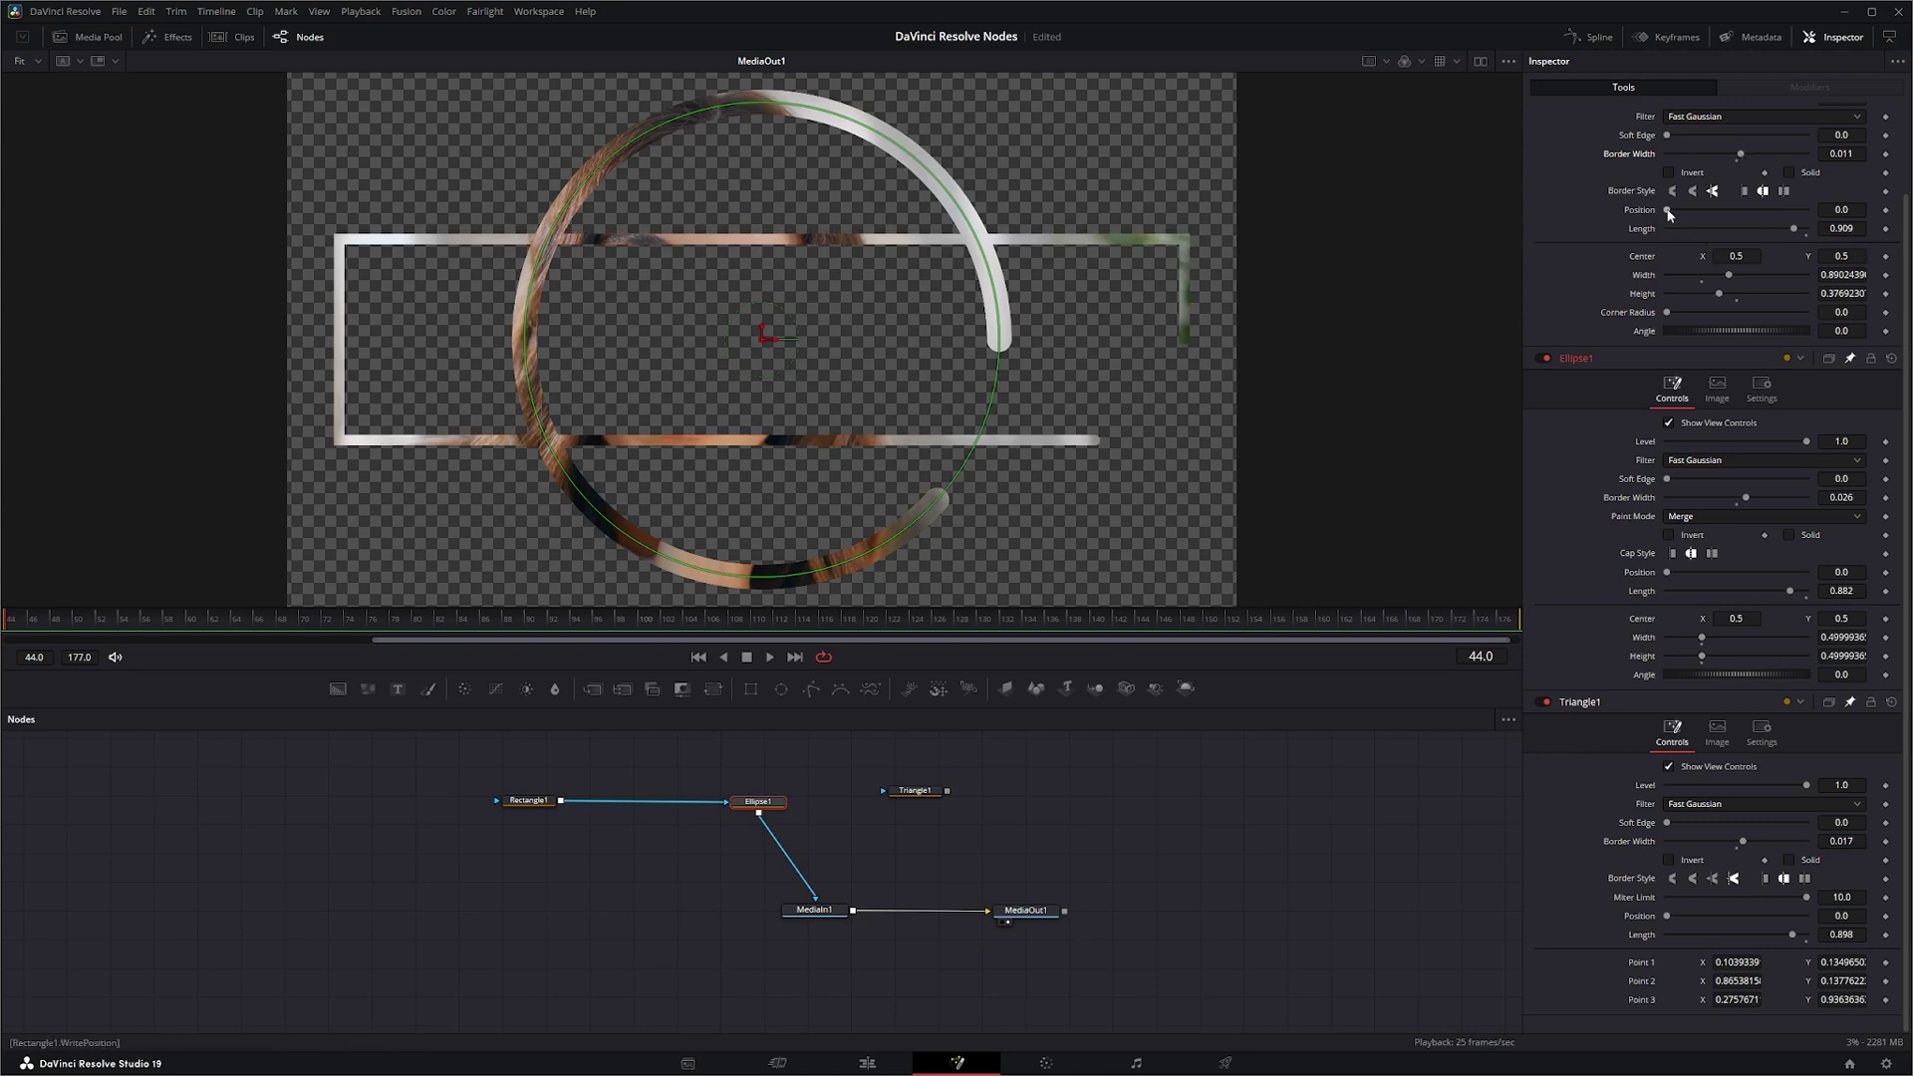
{"action": "mouse_move", "coordinate": [1669, 214]}
{"action": "left_mouse_down"}
{"action": "mouse_move", "coordinate": [1745, 205]}
{"action": "mouse_move", "coordinate": [1666, 207]}
{"action": "left_mouse_up"}
Step: Keyframe Ellipse1's stroke Position, set it to 1.0 at the last frame, and preview the moving ring
{"action": "left_click", "coordinate": [1885, 573]}
{"action": "left_click", "coordinate": [794, 657]}
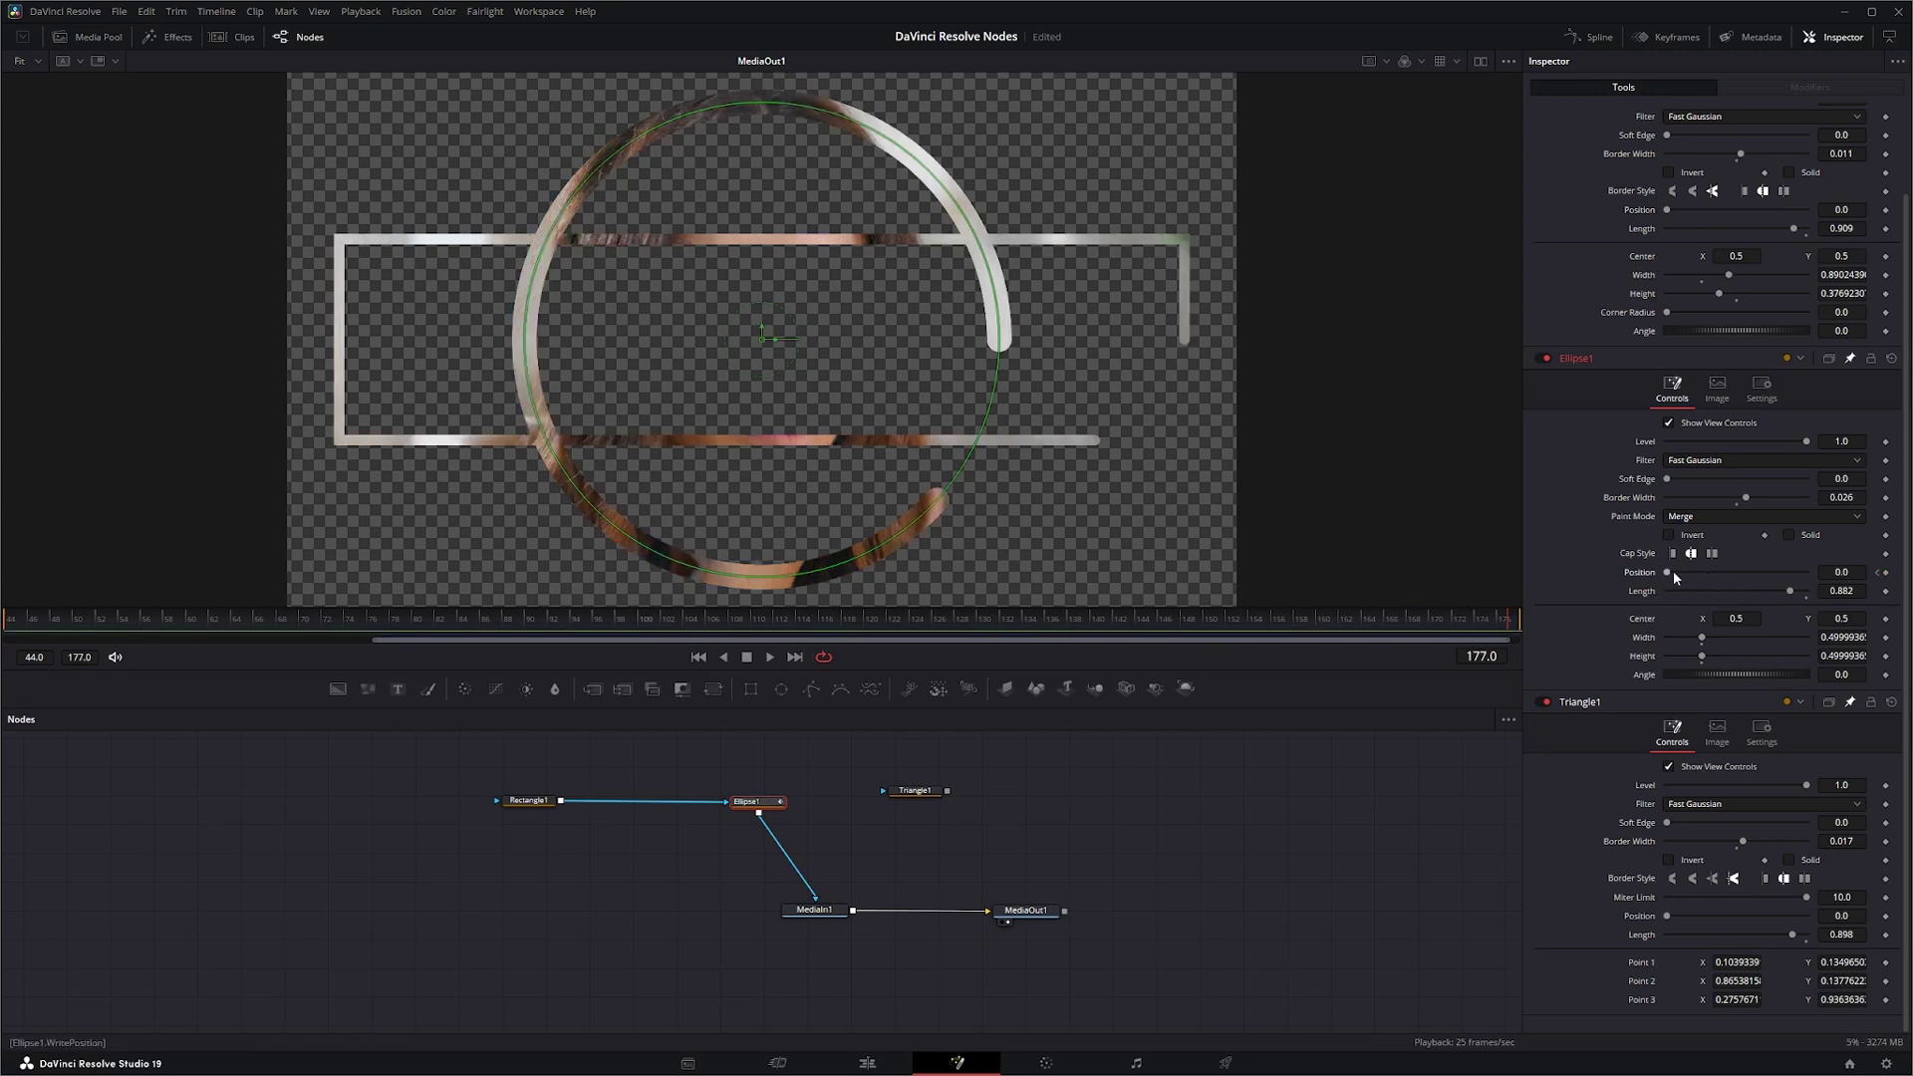
{"action": "left_click_drag", "start_coordinate": [1728, 571], "coordinate": [1834, 574]}
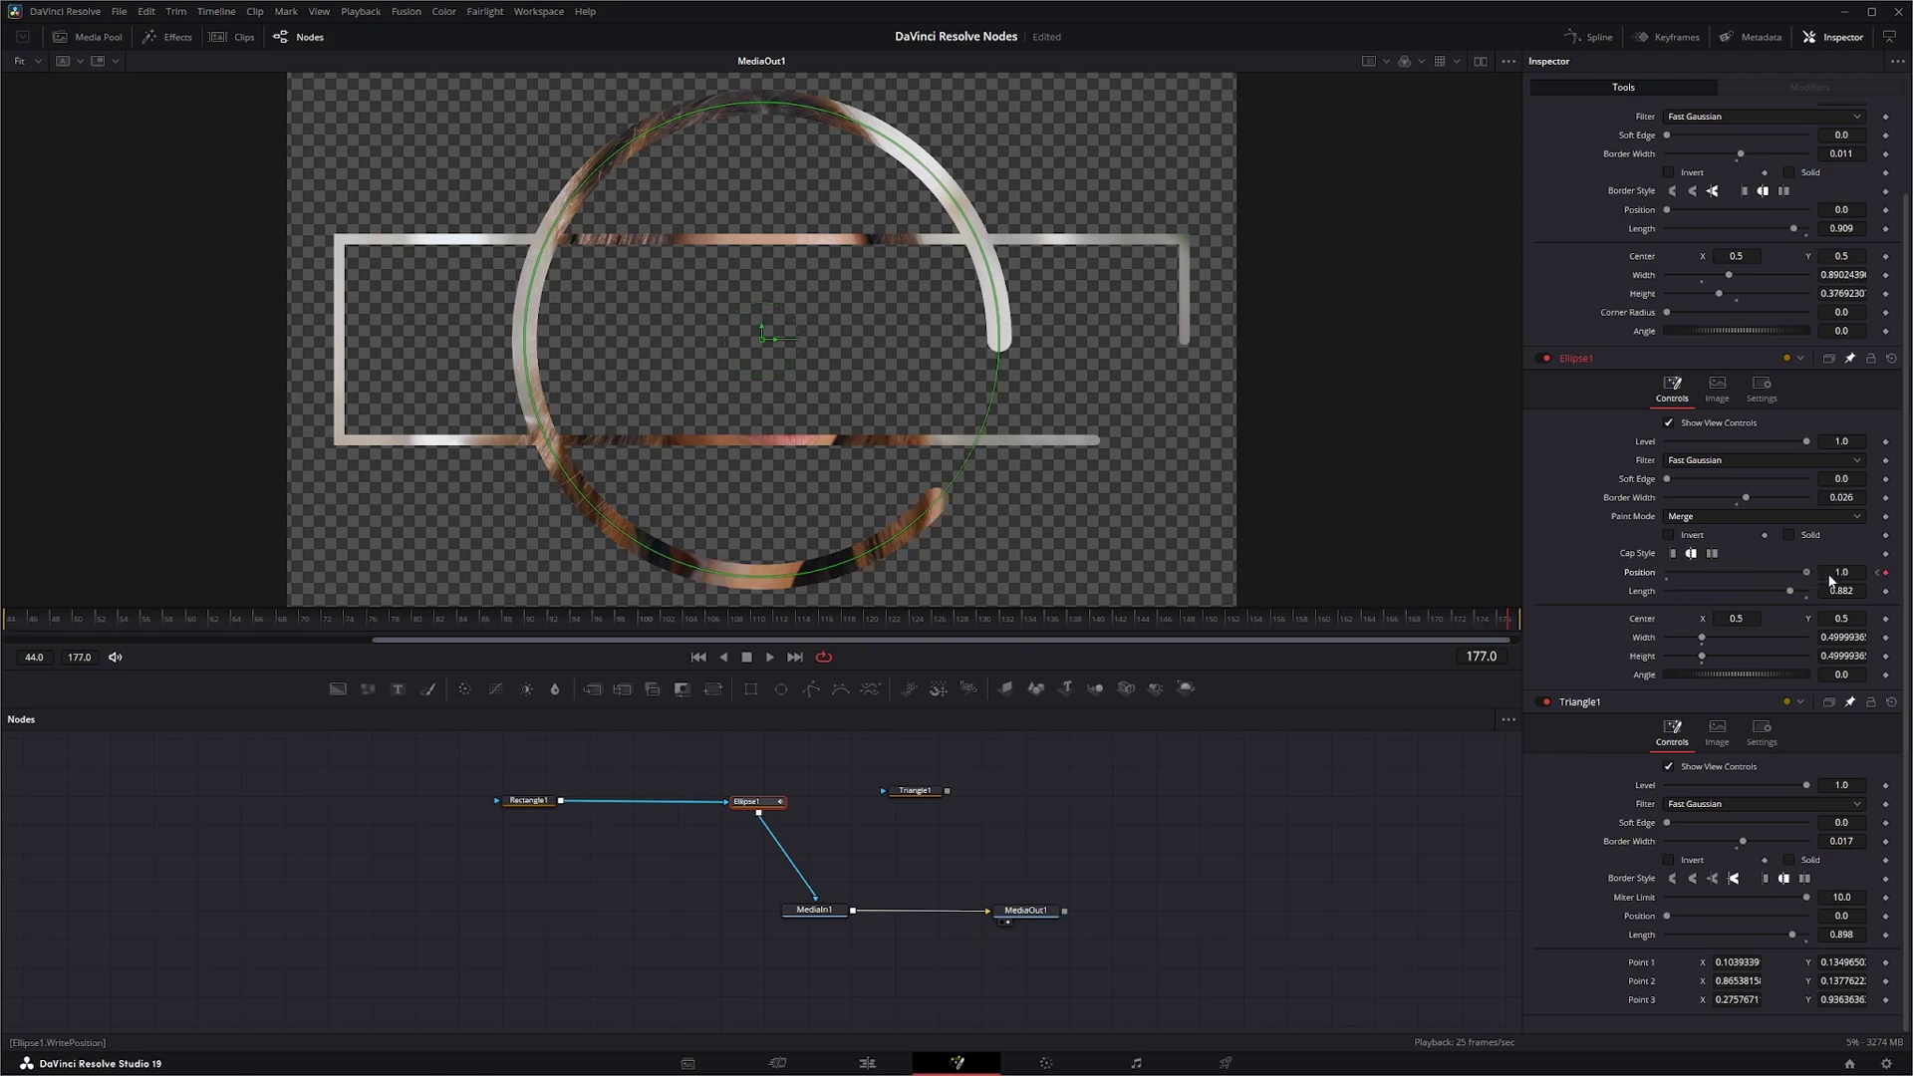
{"action": "left_click", "coordinate": [770, 657]}
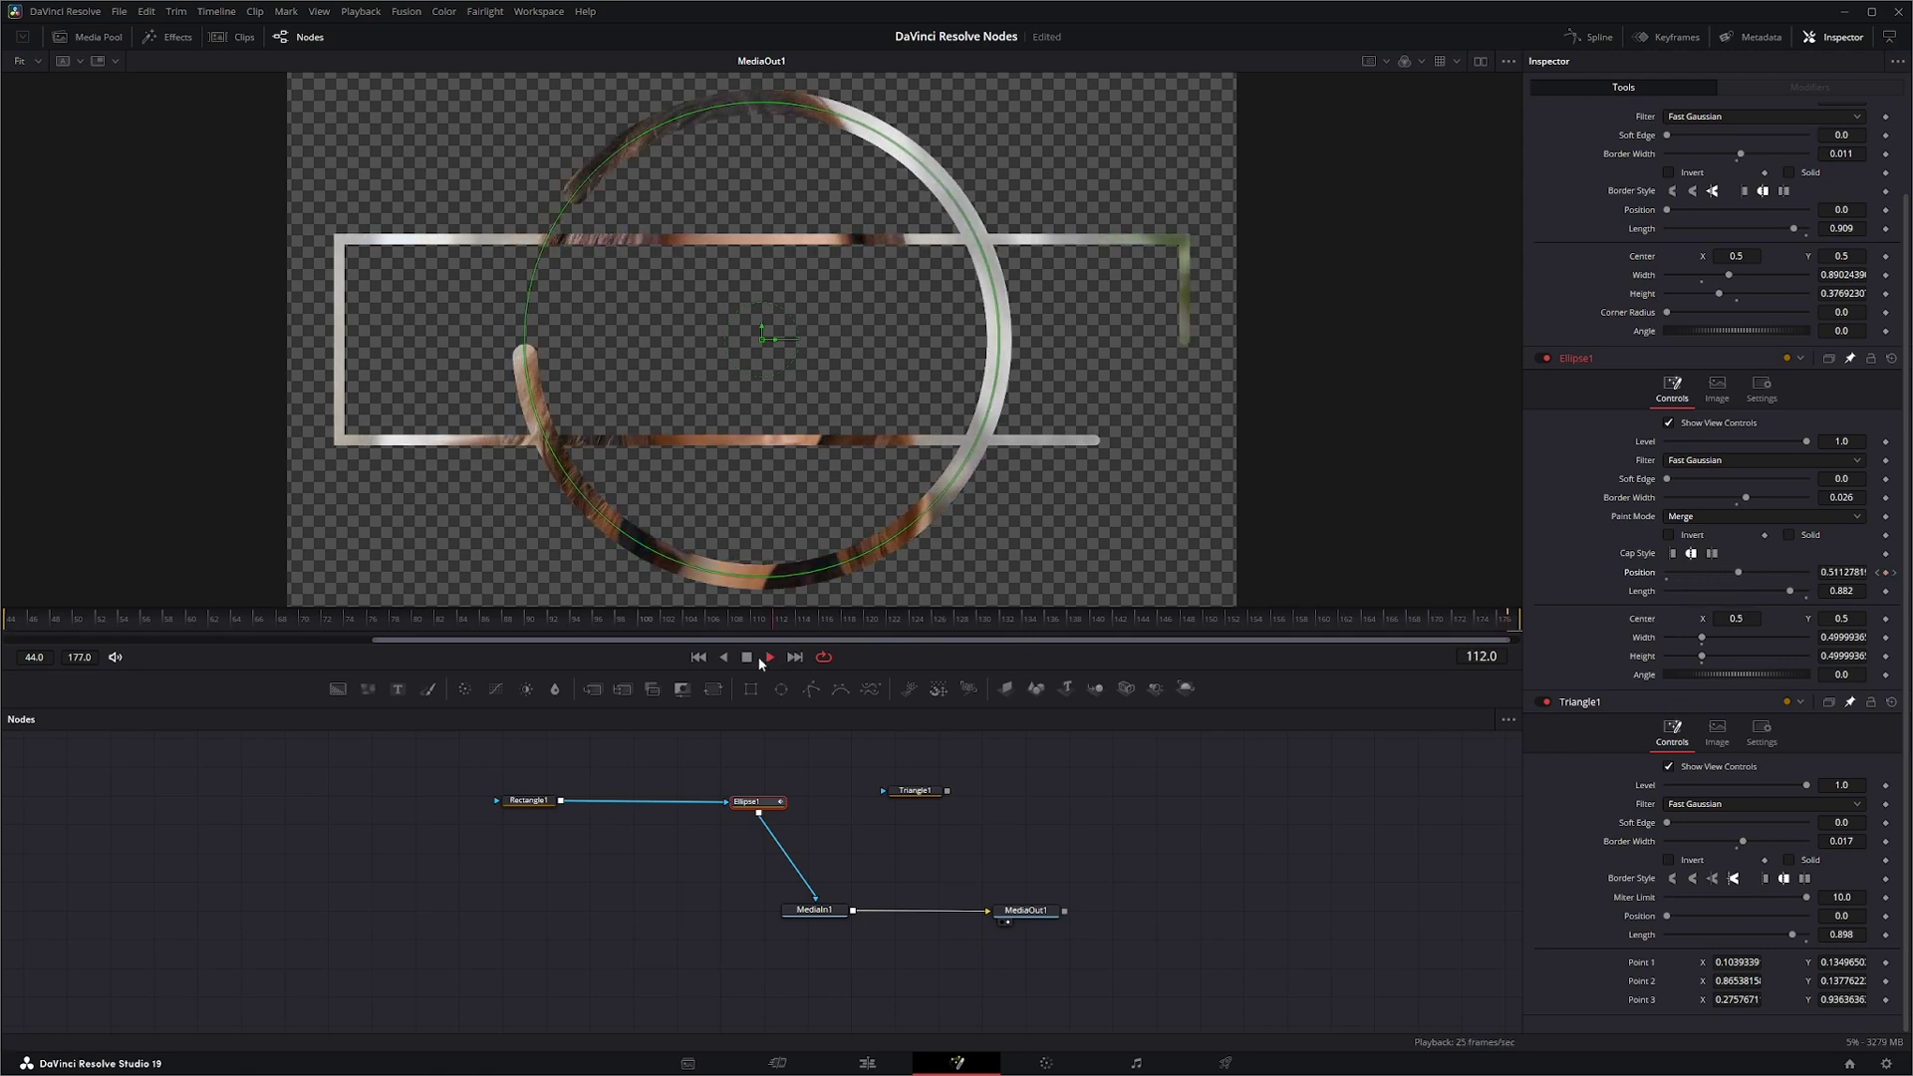
{"action": "left_click", "coordinate": [751, 661]}
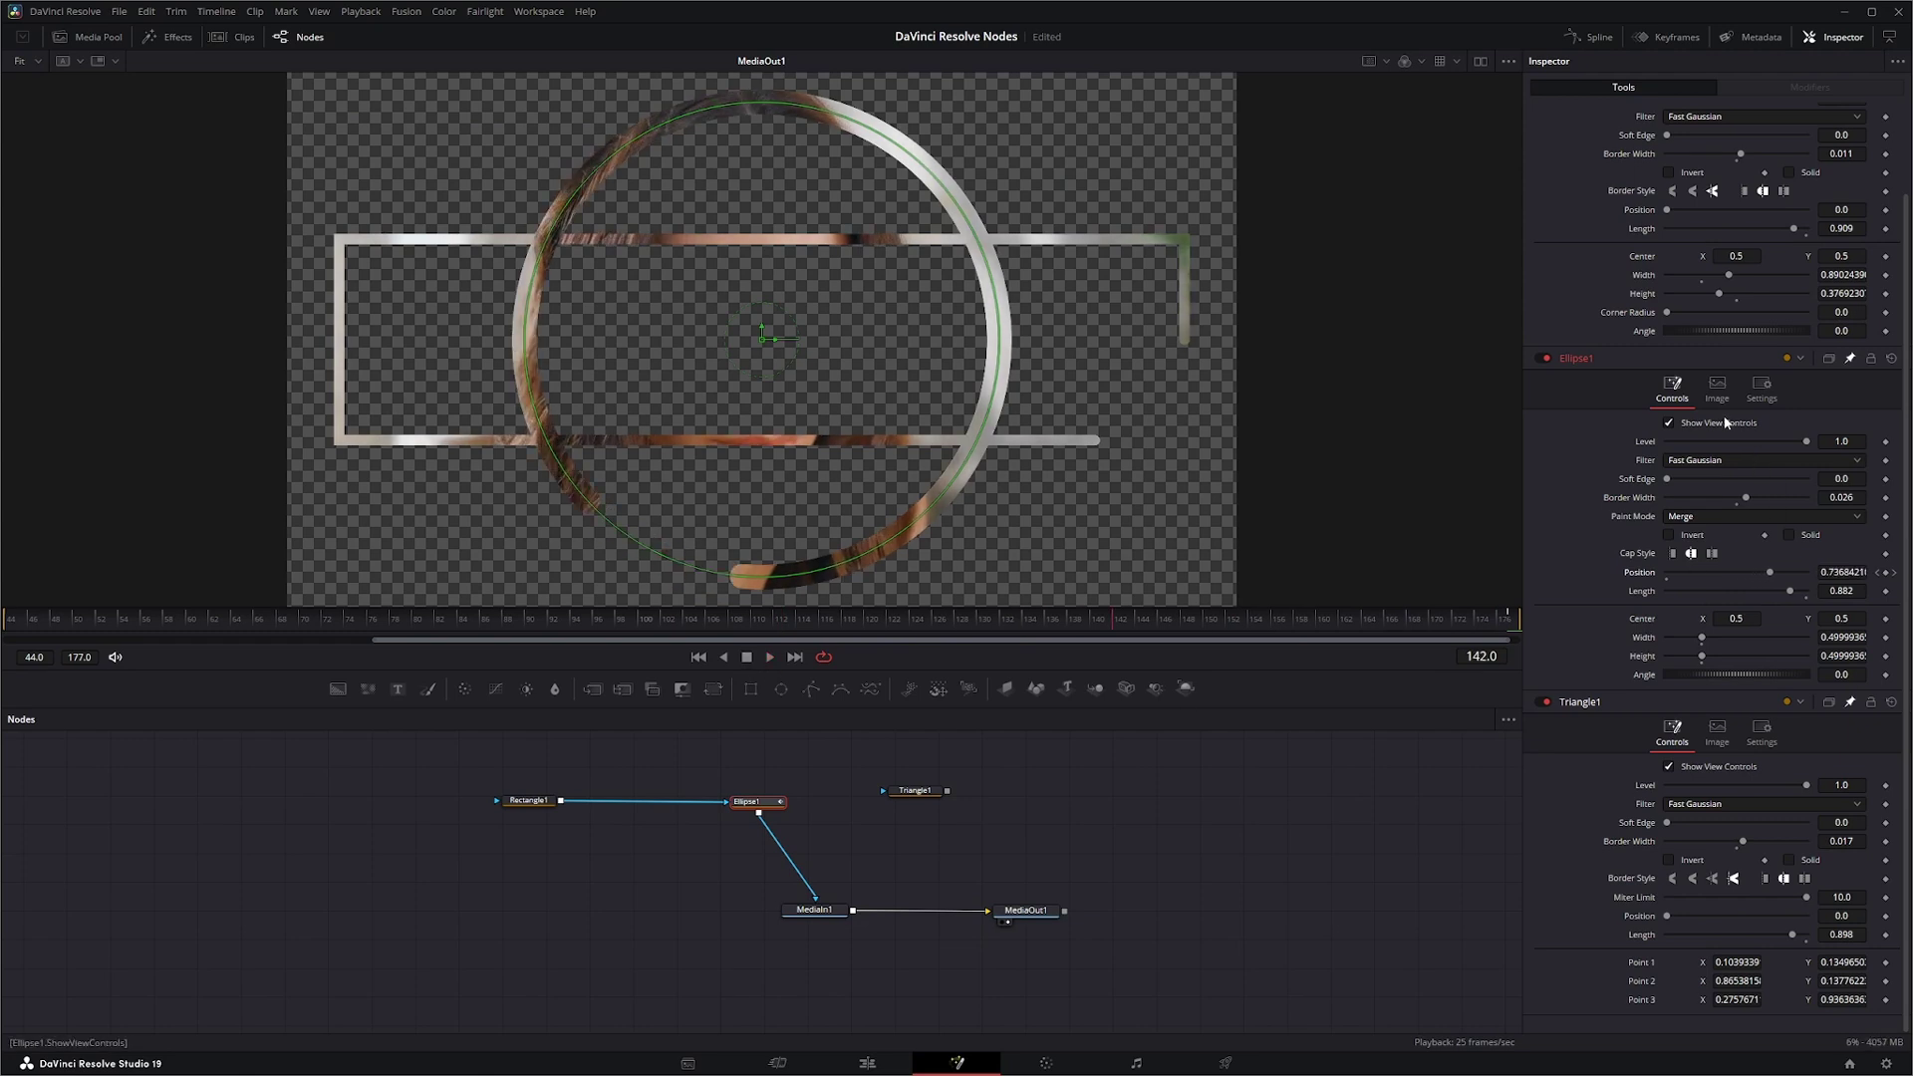
Step: Hide the ellipse and rectangle viewer overlays, select the Rectangle1 and Ellipse1 nodes, and return to the first frame
{"action": "left_click", "coordinate": [1669, 422]}
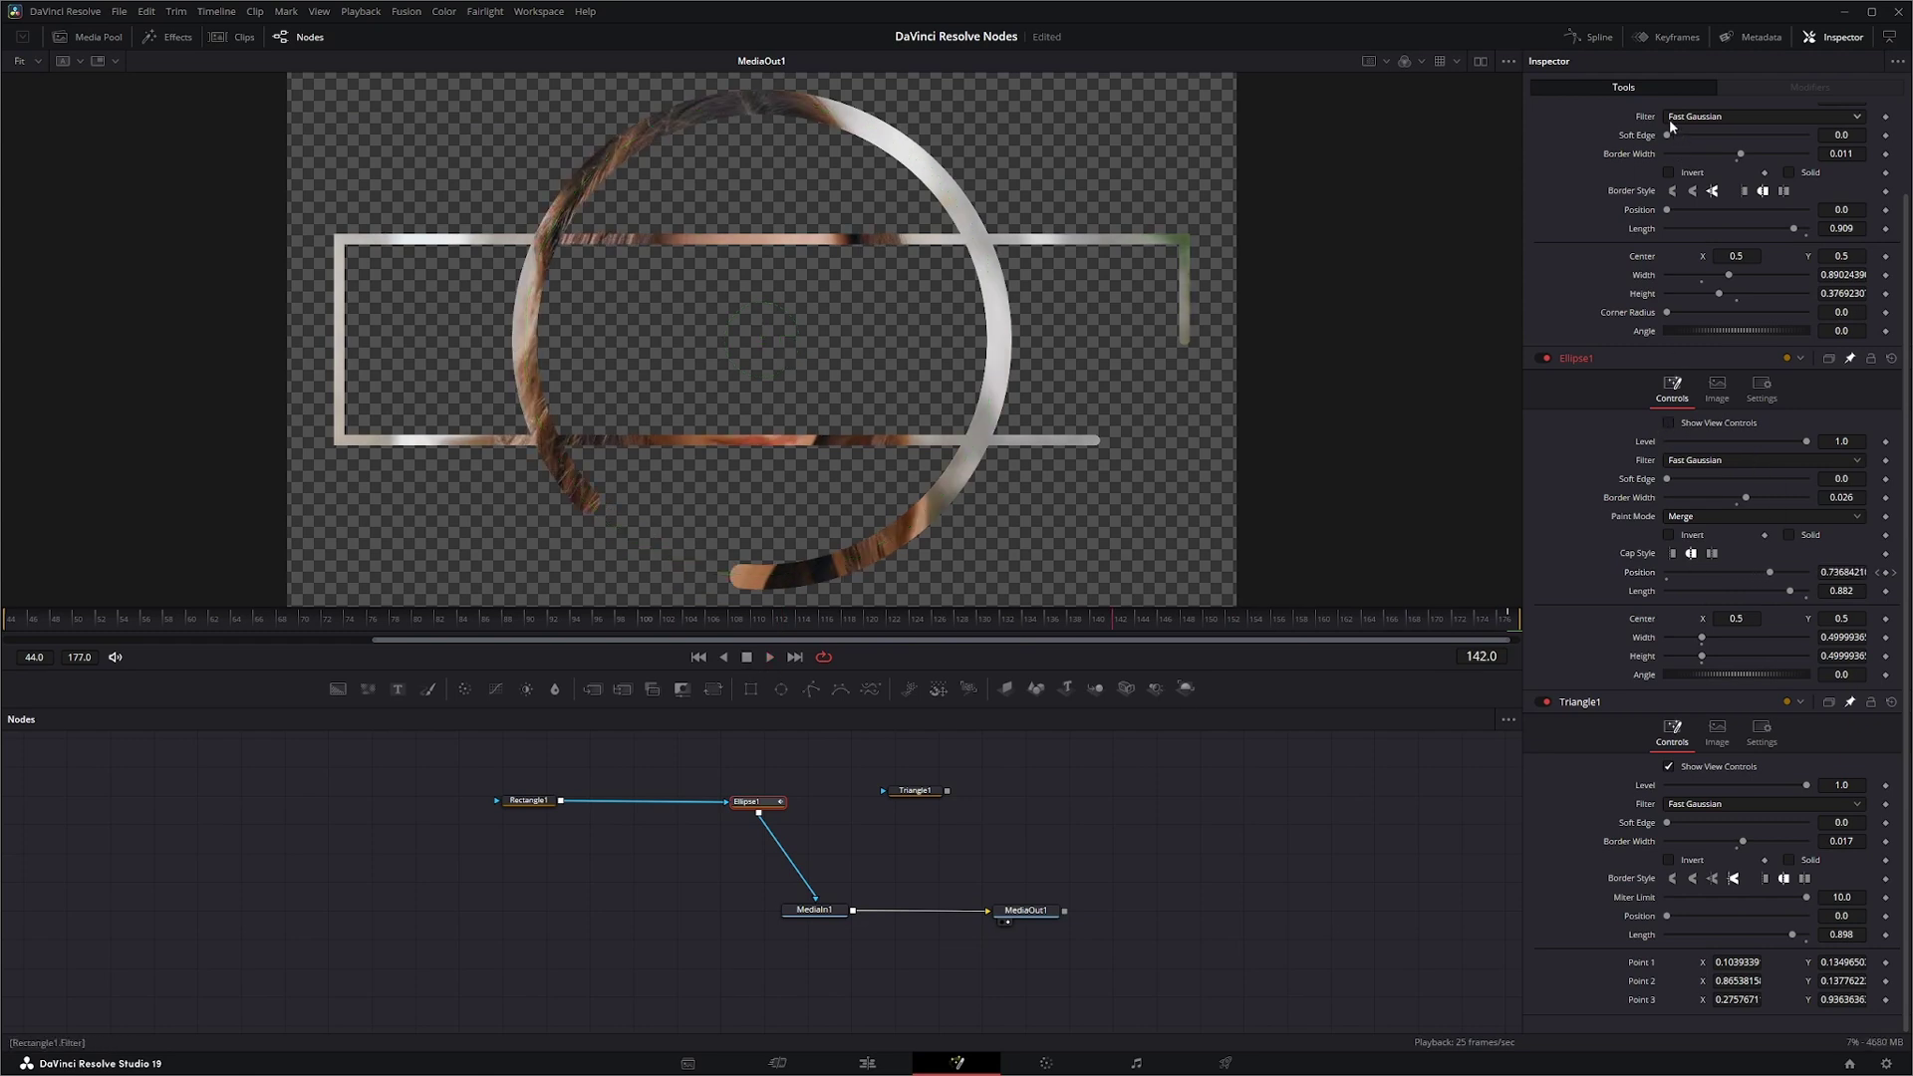
{"action": "scroll", "coordinate": [1684, 169], "scroll_direction": "up", "scroll_amount": 3}
{"action": "left_click", "coordinate": [1669, 178]}
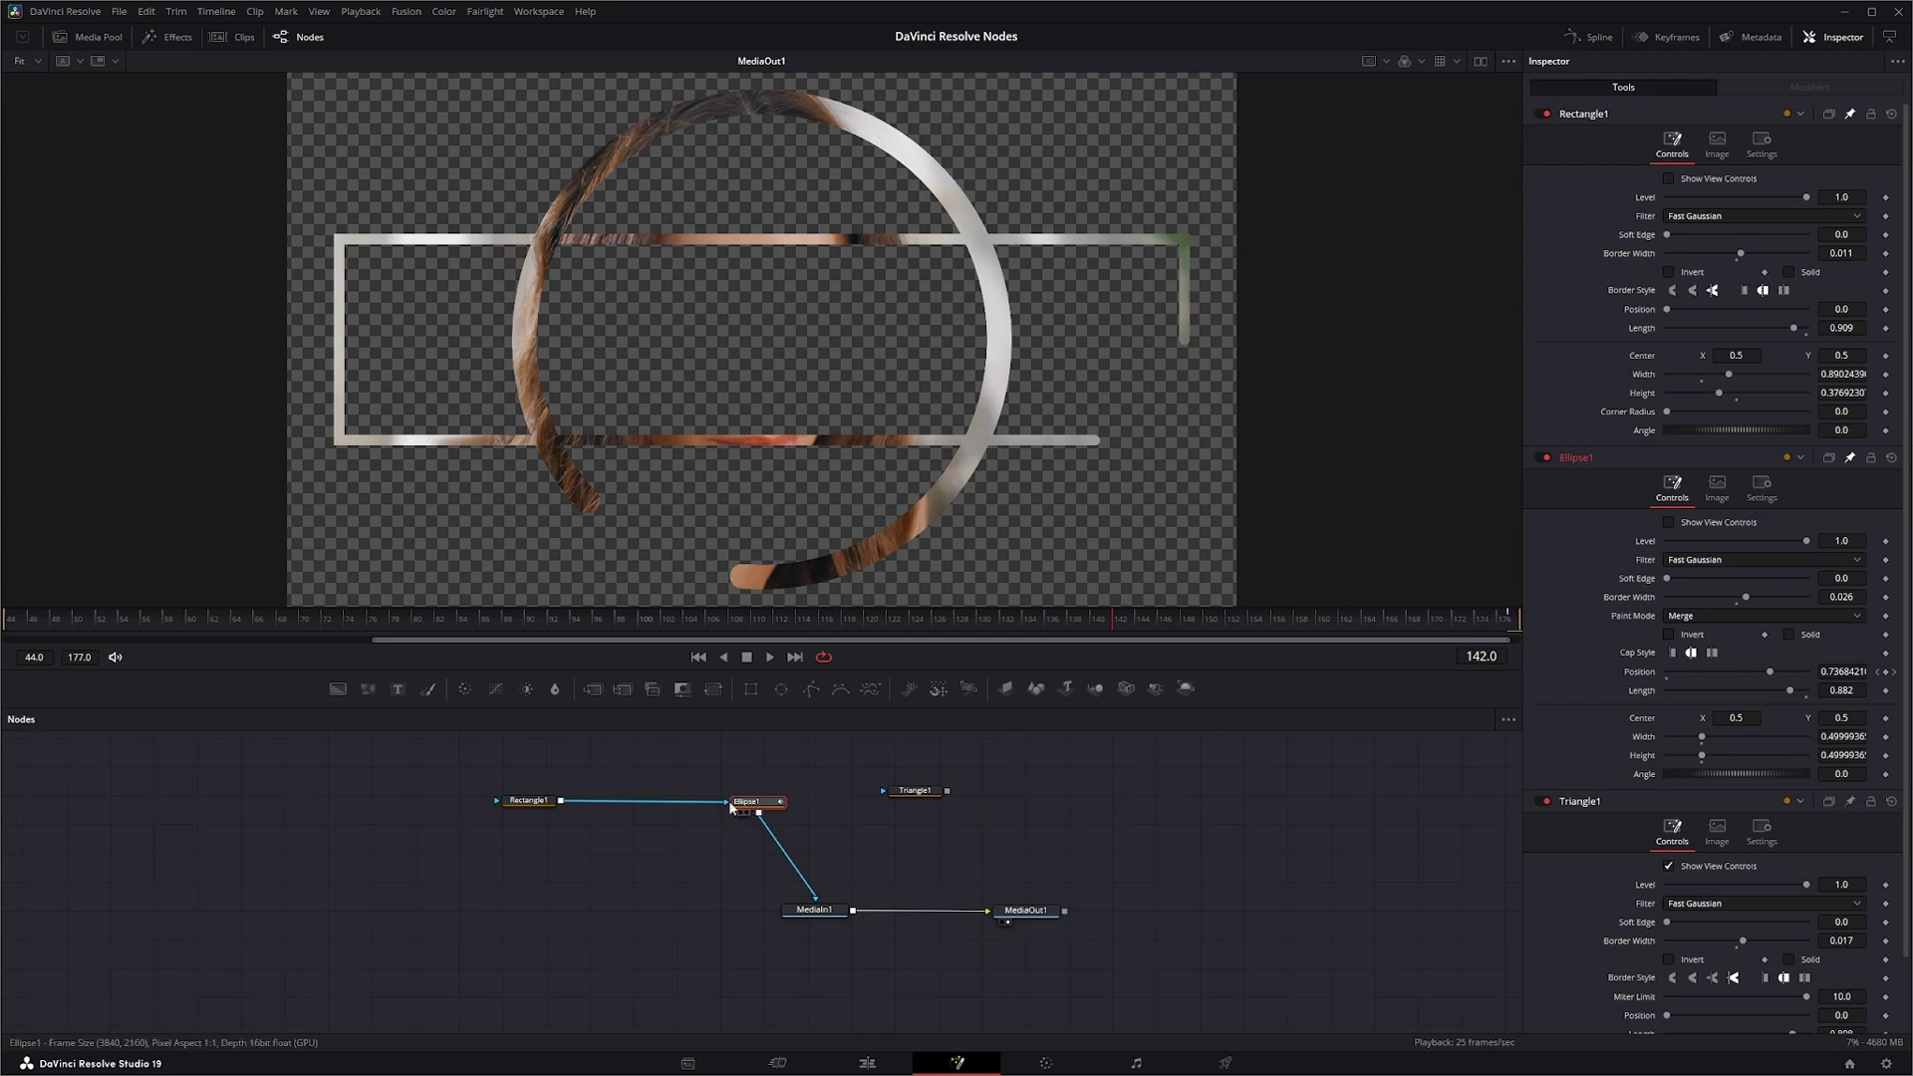
{"action": "left_click", "coordinate": [543, 803]}
{"action": "left_click", "coordinate": [757, 803]}
{"action": "left_click", "coordinate": [703, 658]}
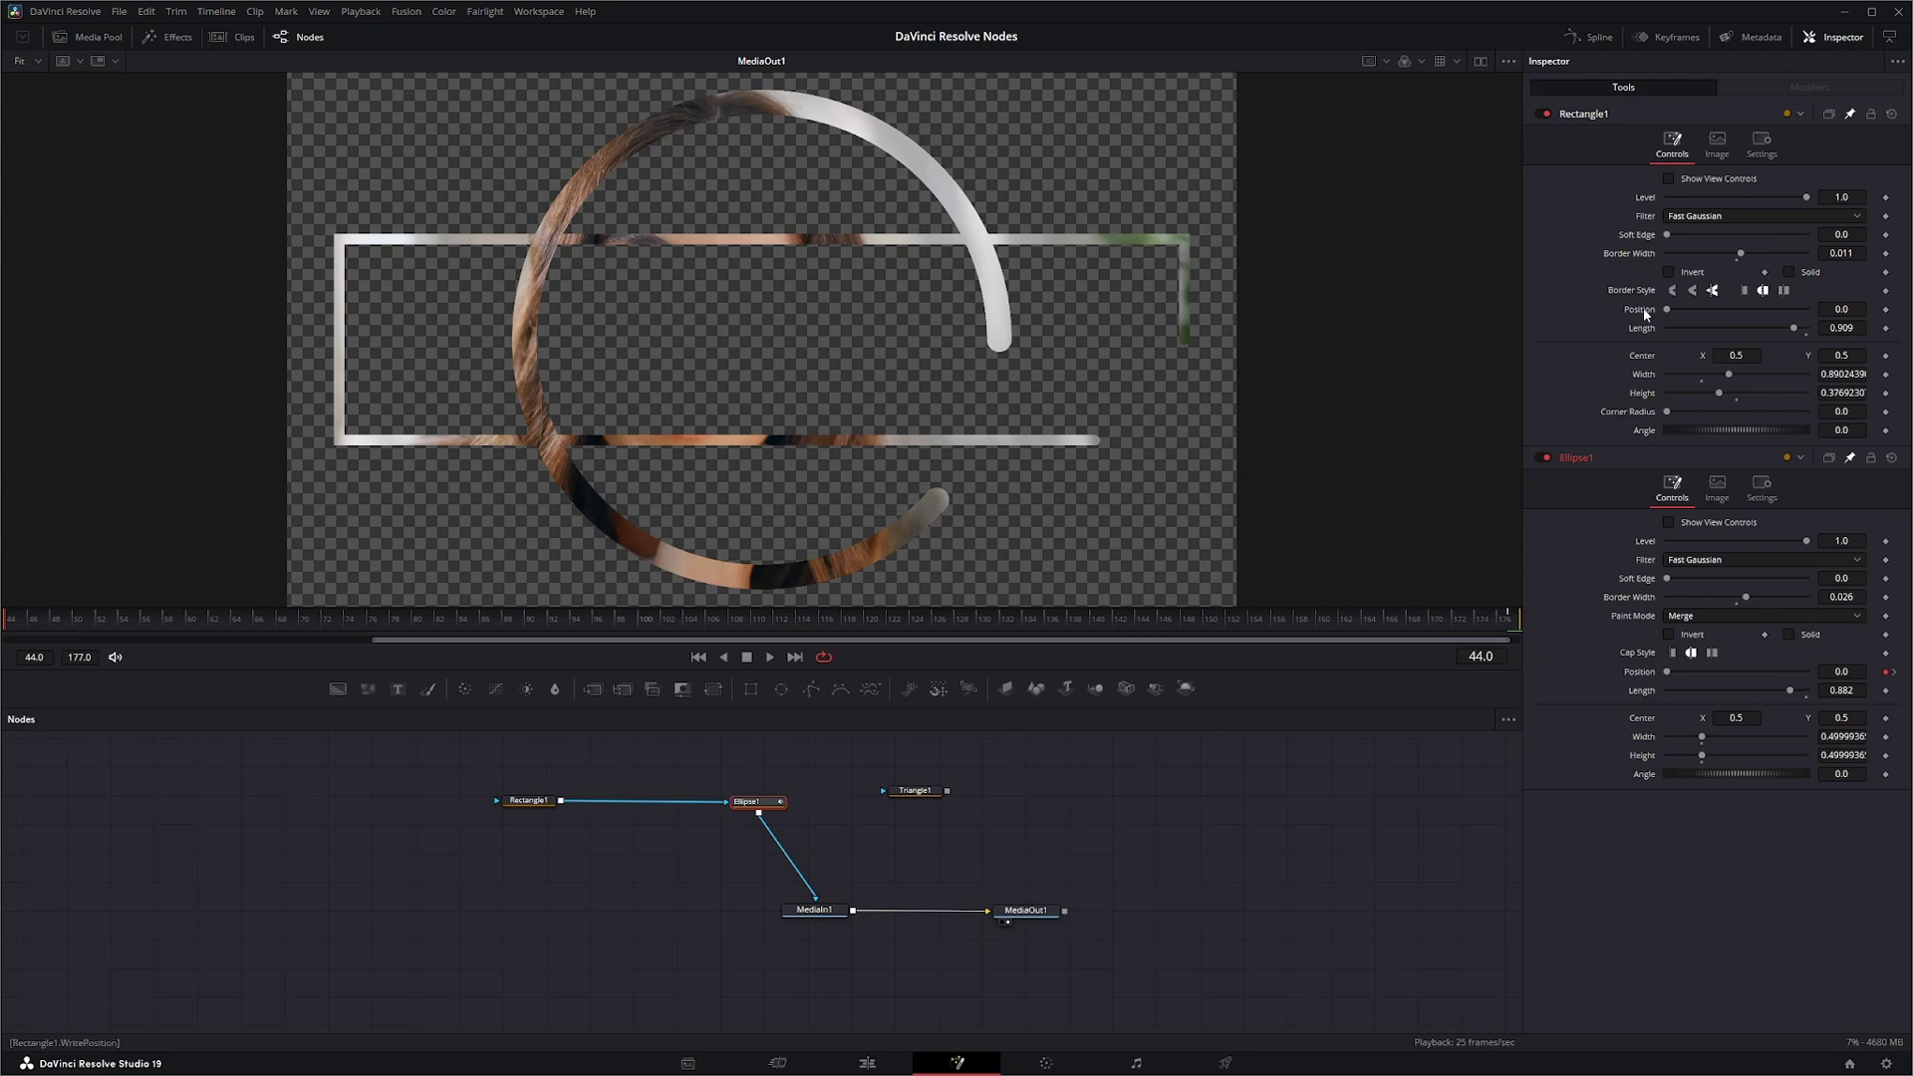
Step: Preview the ring animation, then return to the first frame
{"action": "left_click", "coordinate": [770, 657]}
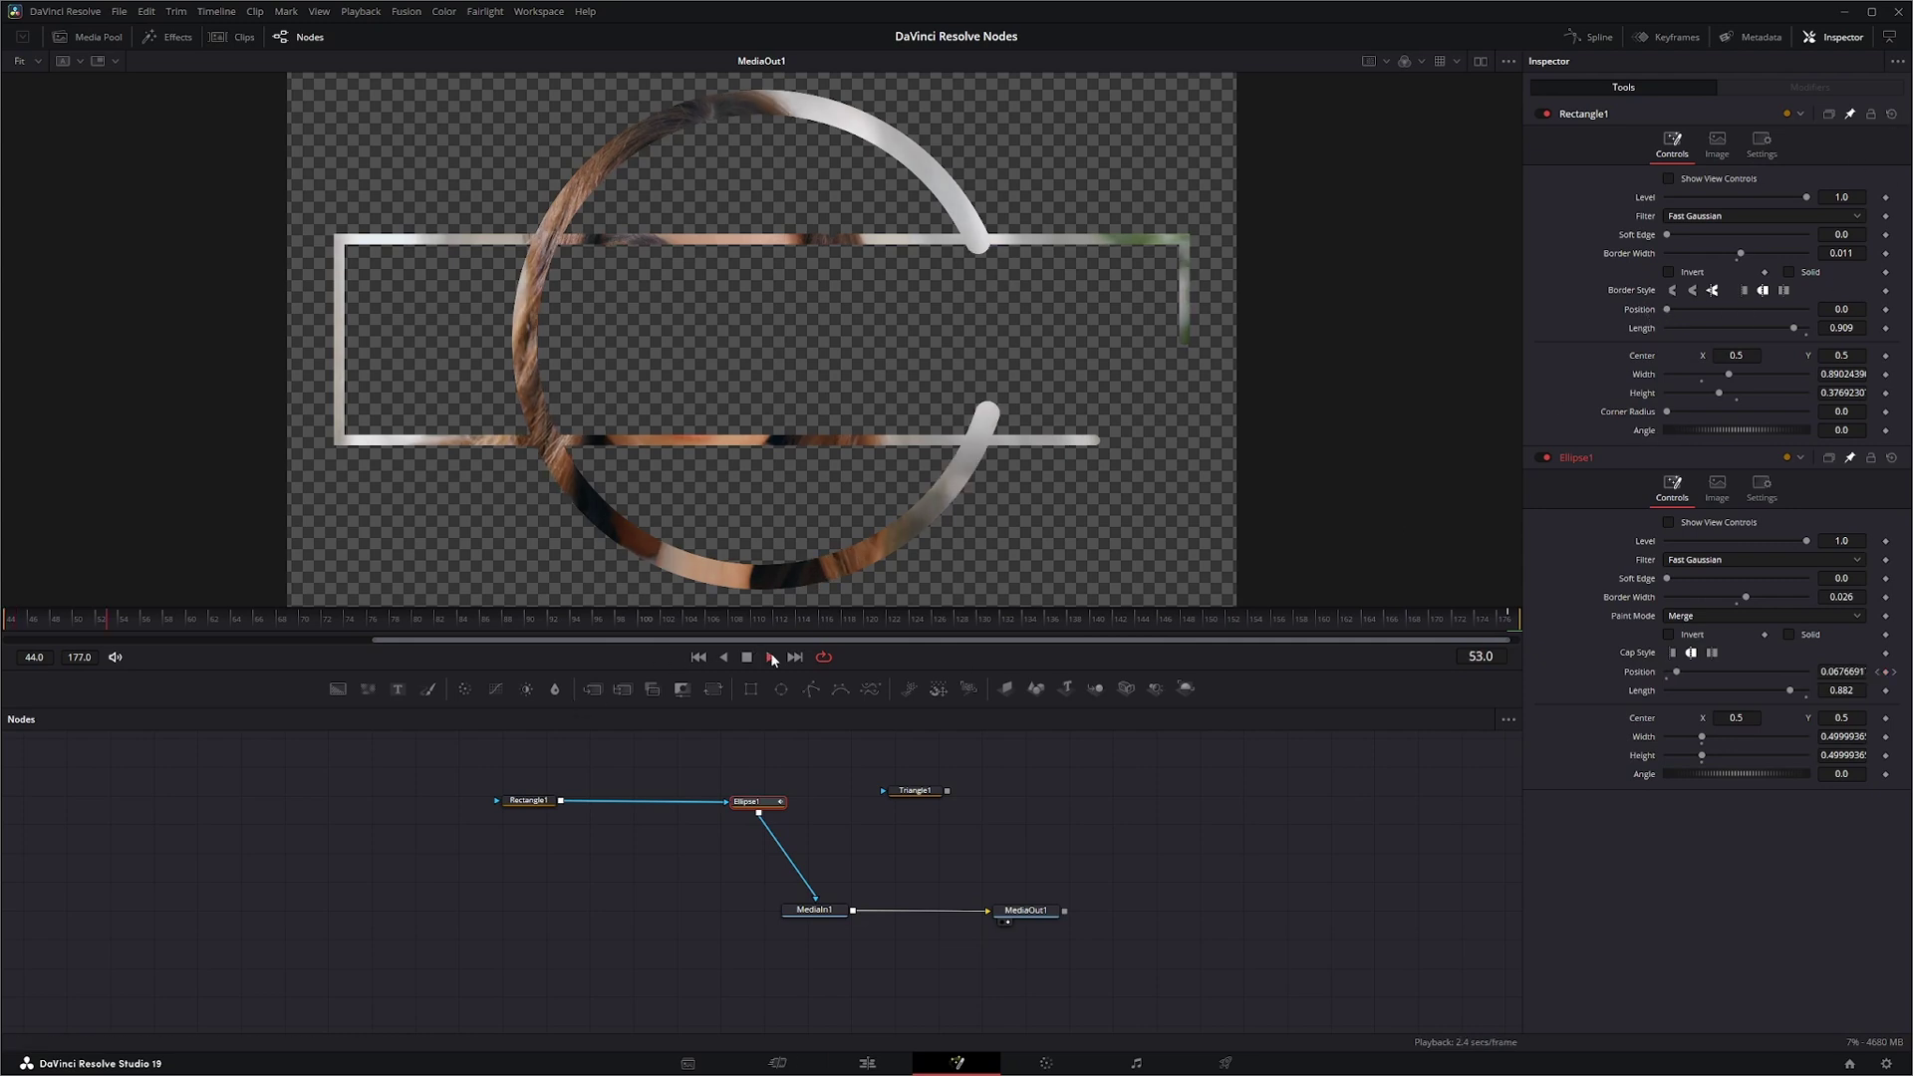
{"action": "left_click", "coordinate": [747, 658]}
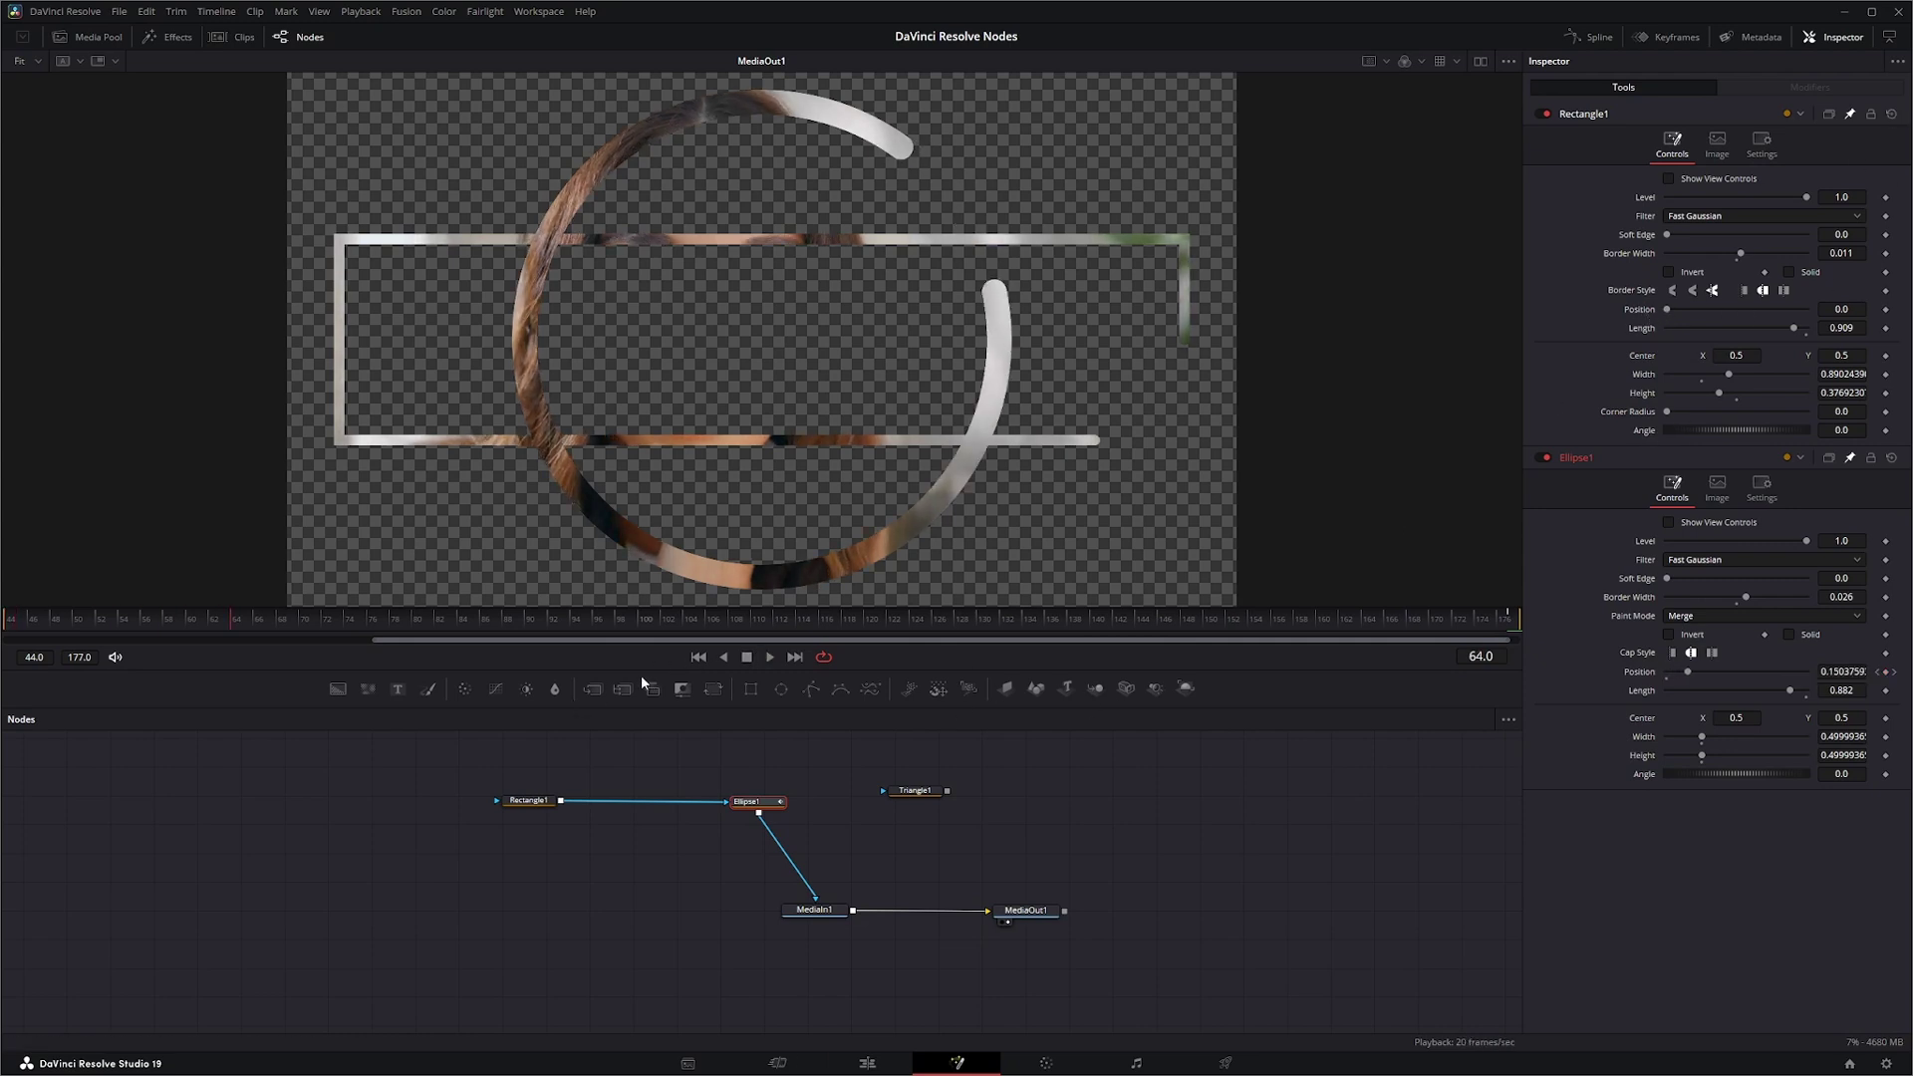
{"action": "left_click", "coordinate": [699, 657]}
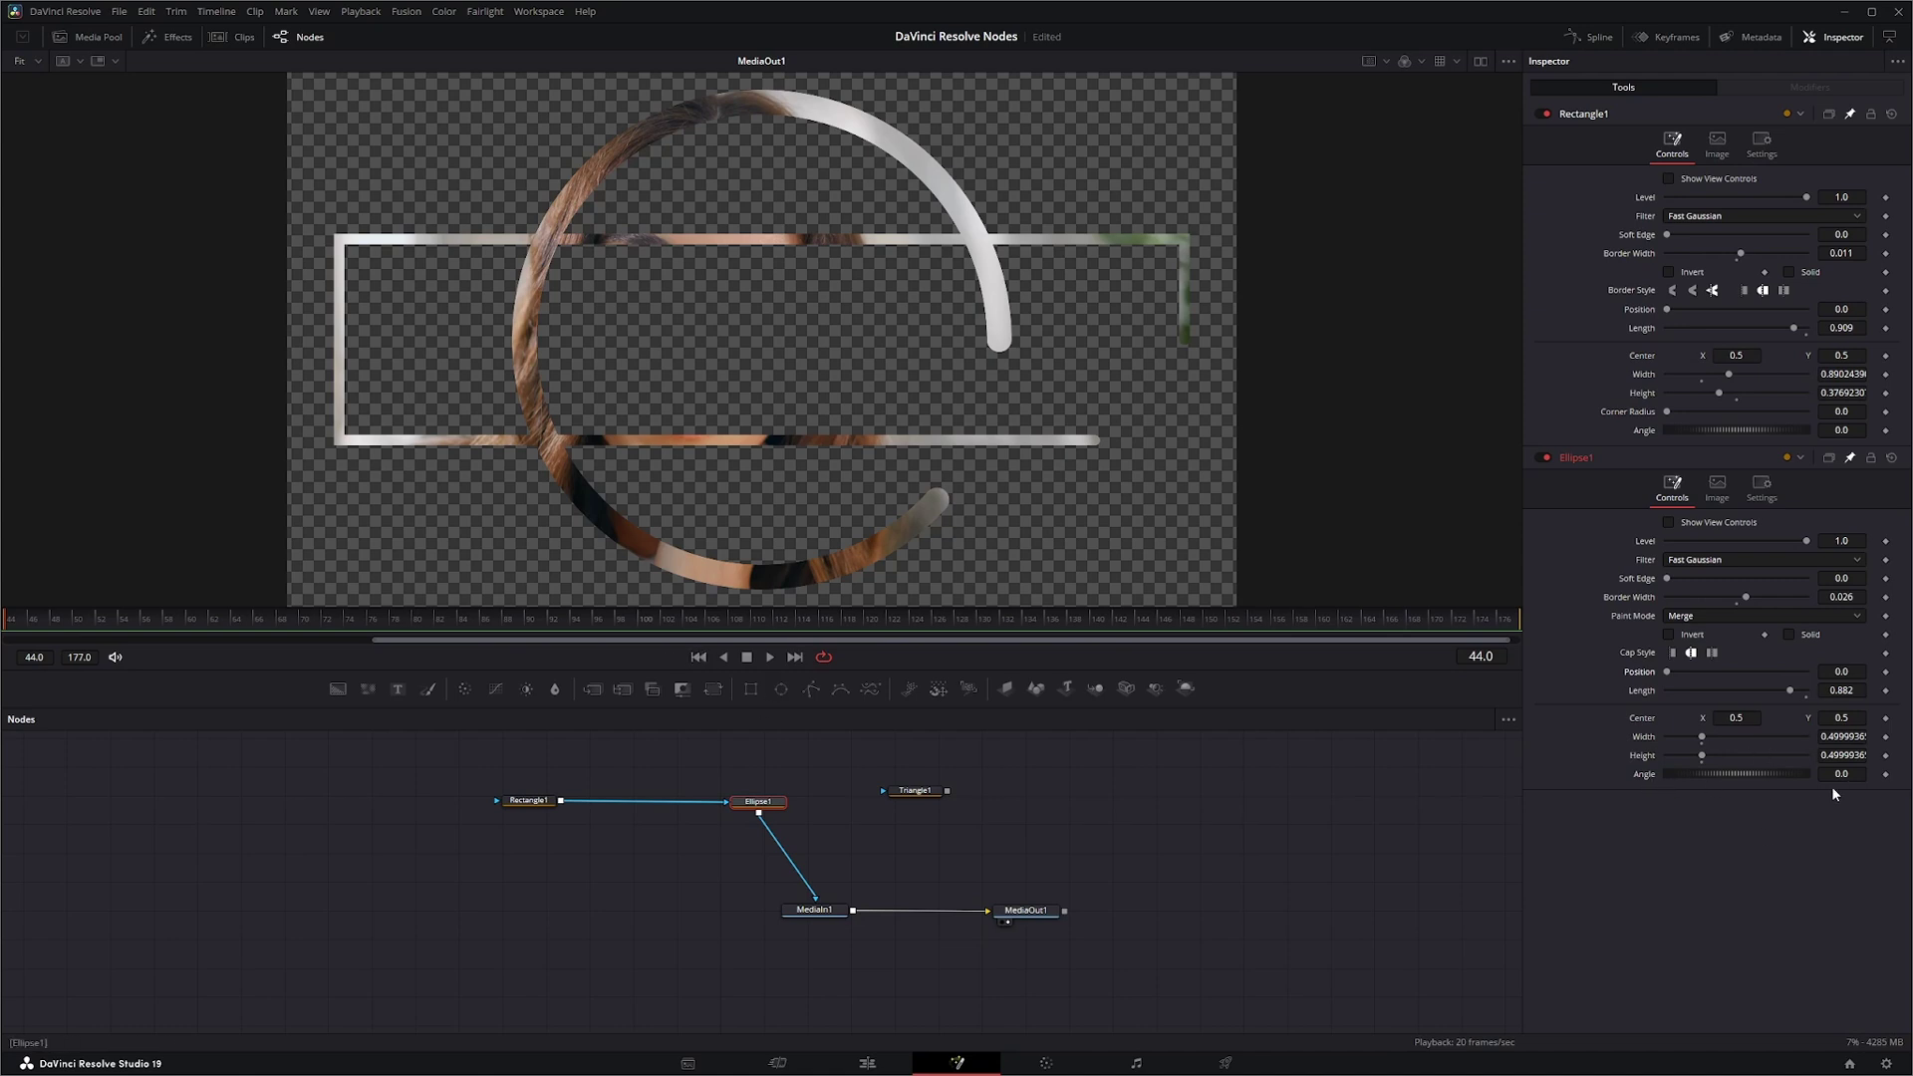
Step: Keyframe Ellipse1's Angle at 0 on the first frame and 1440 on the last, then preview the spin
{"action": "left_click", "coordinate": [1886, 774]}
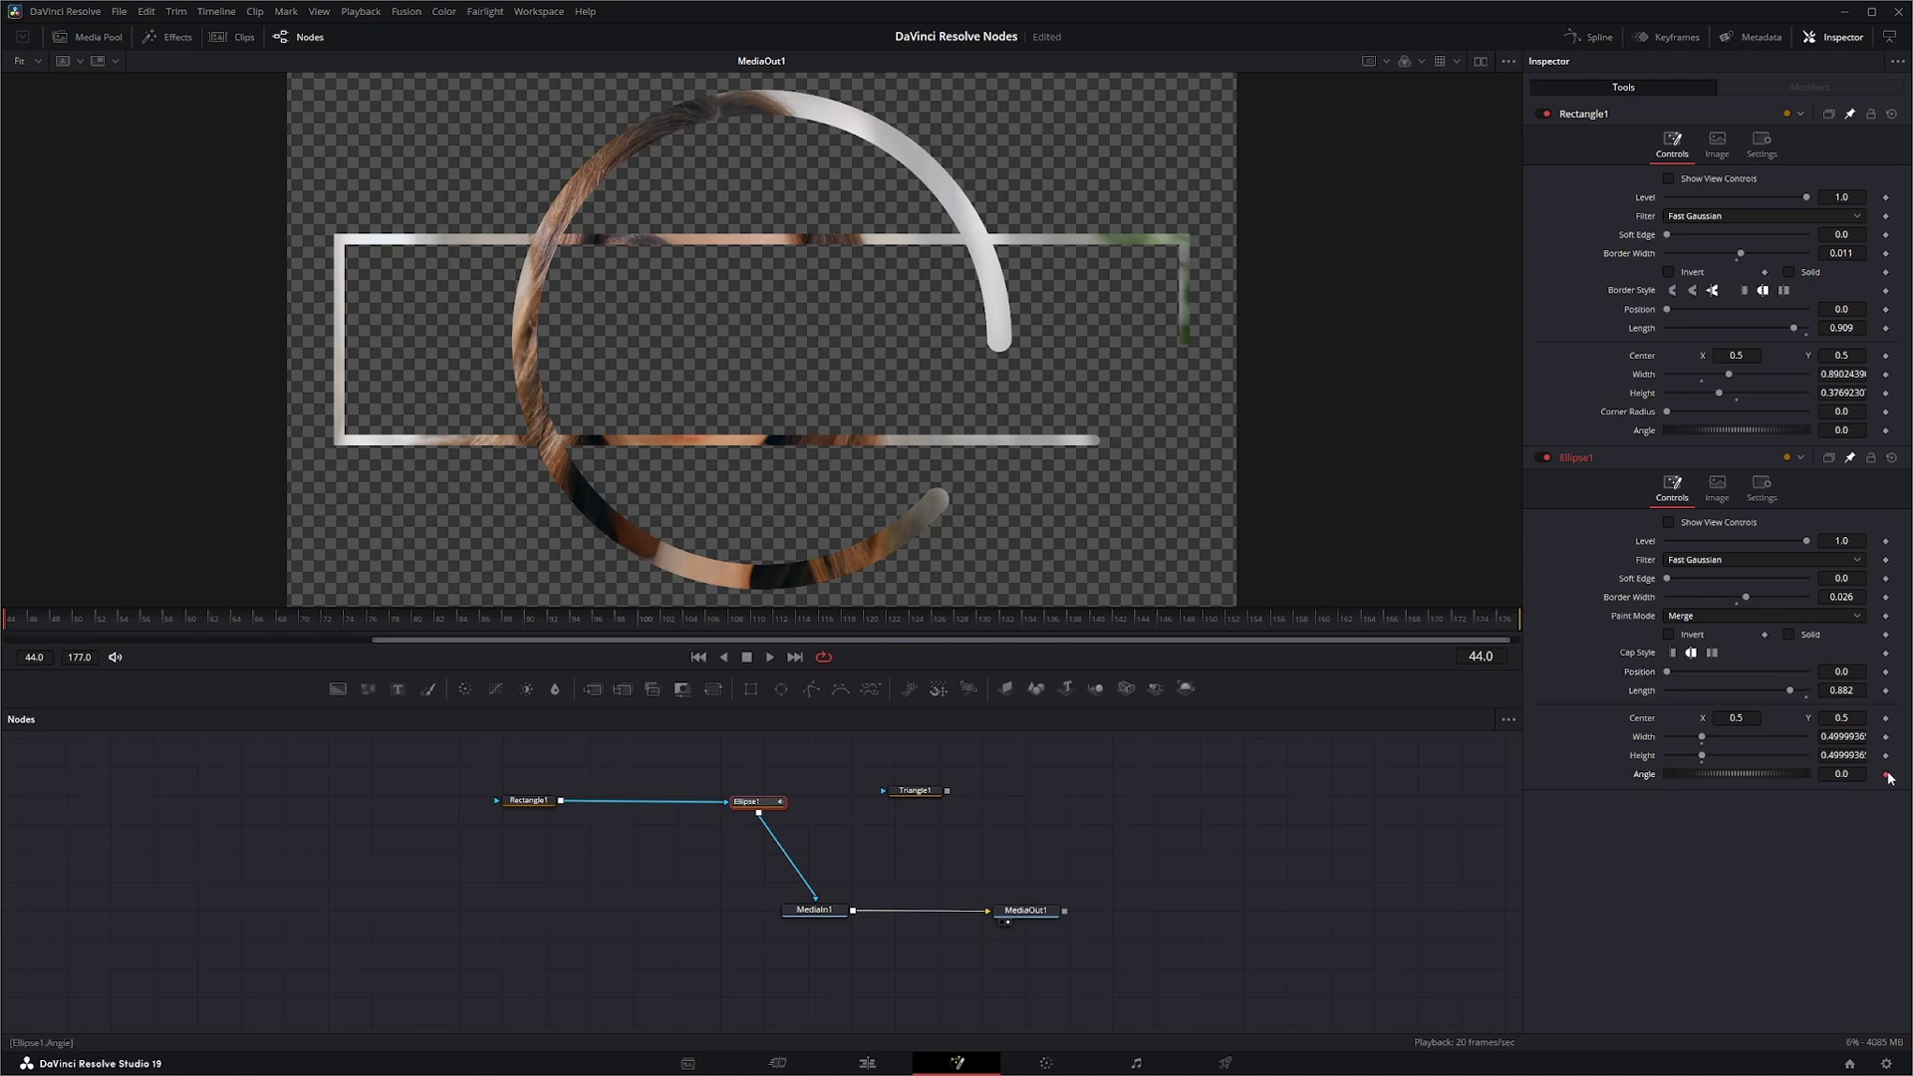
{"action": "left_click", "coordinate": [799, 656]}
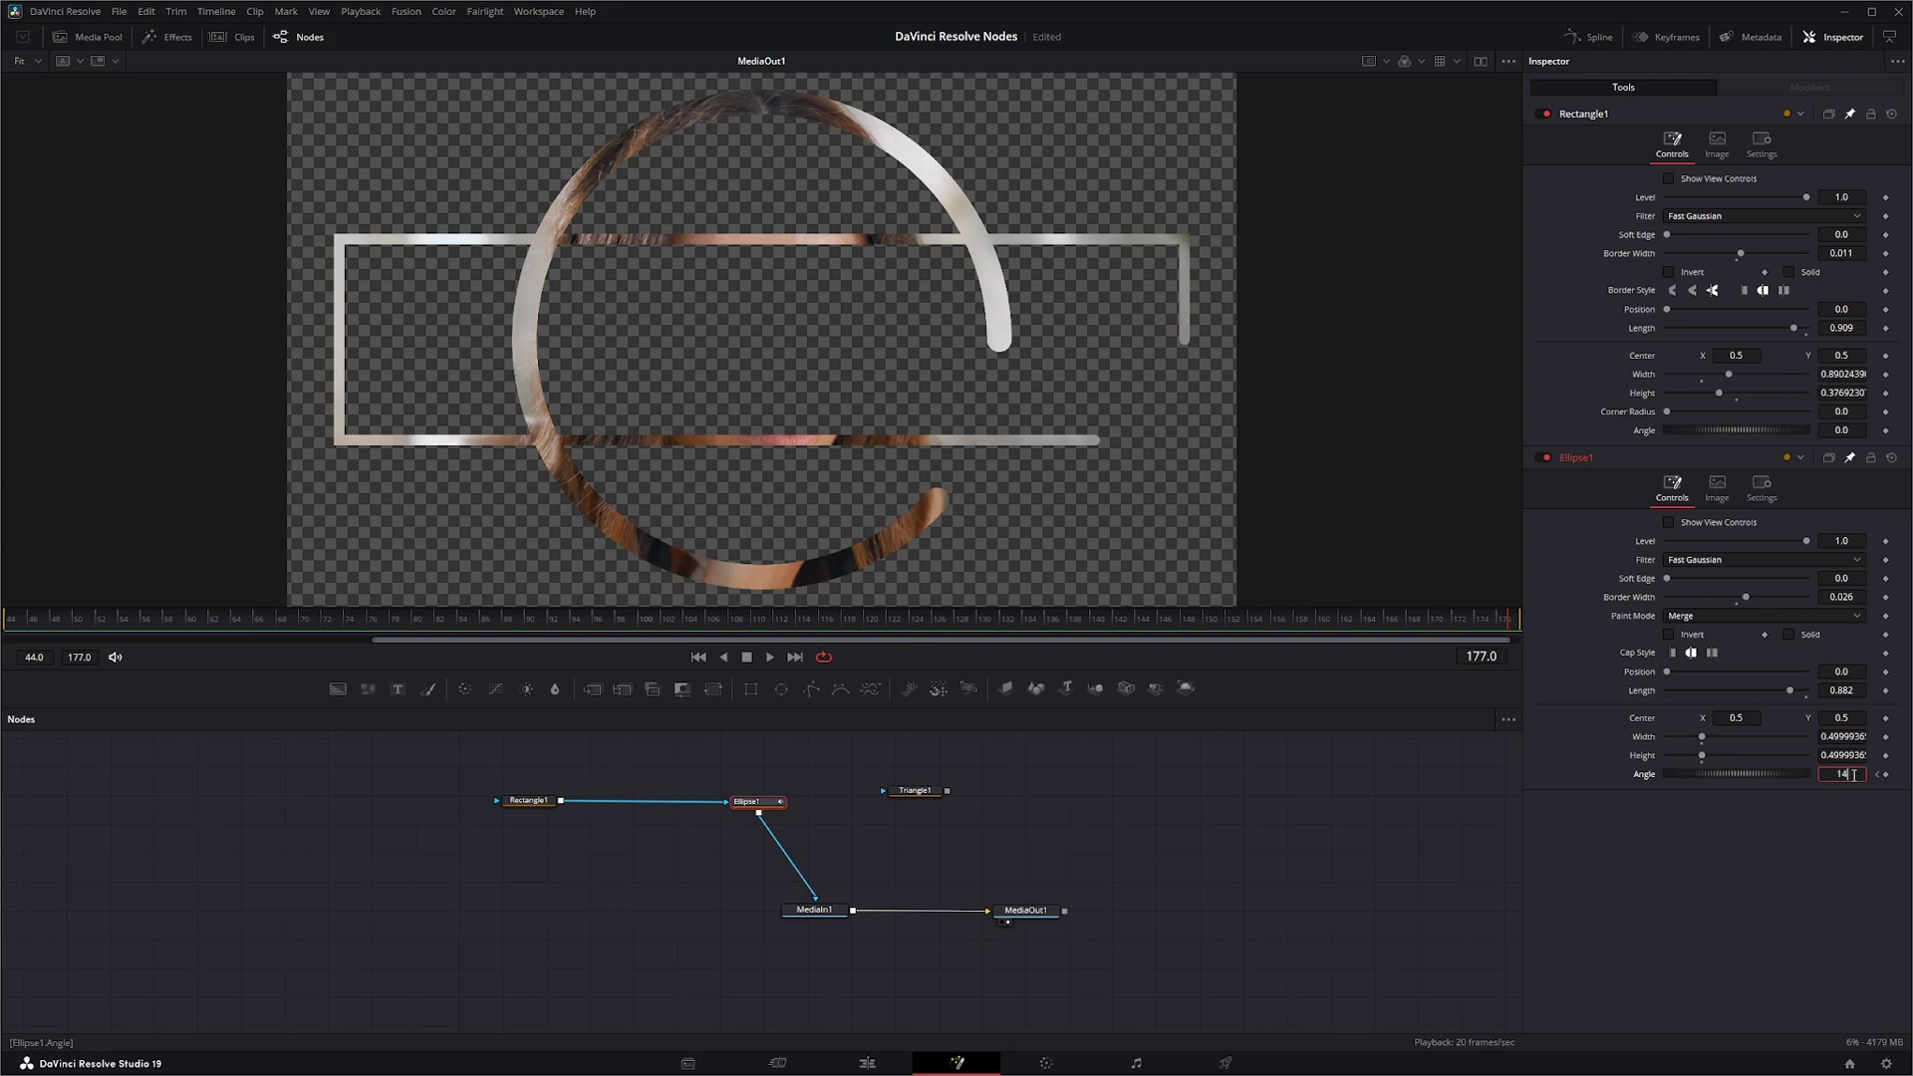
{"action": "left_click", "coordinate": [1853, 774]}
{"action": "type", "text": "1440"}
{"action": "key", "text": "Tab"}
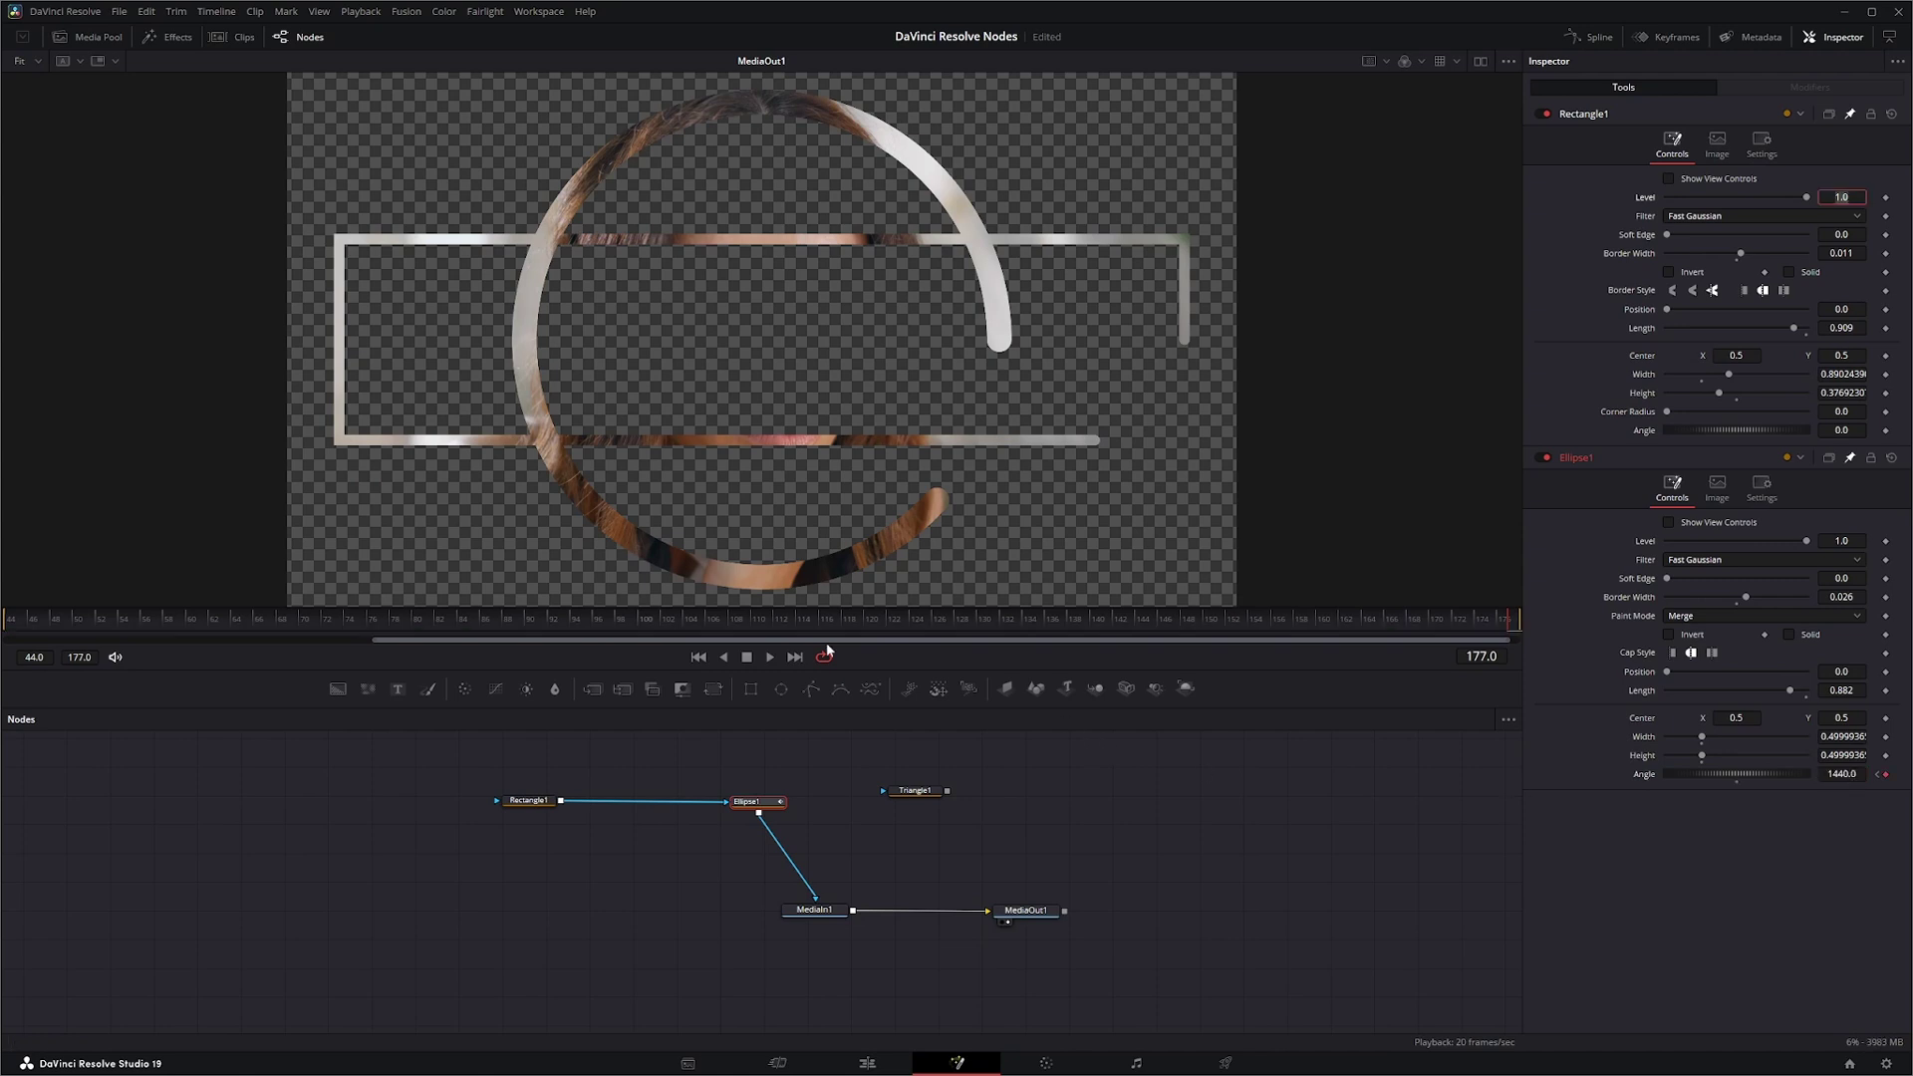
{"action": "left_click", "coordinate": [770, 657]}
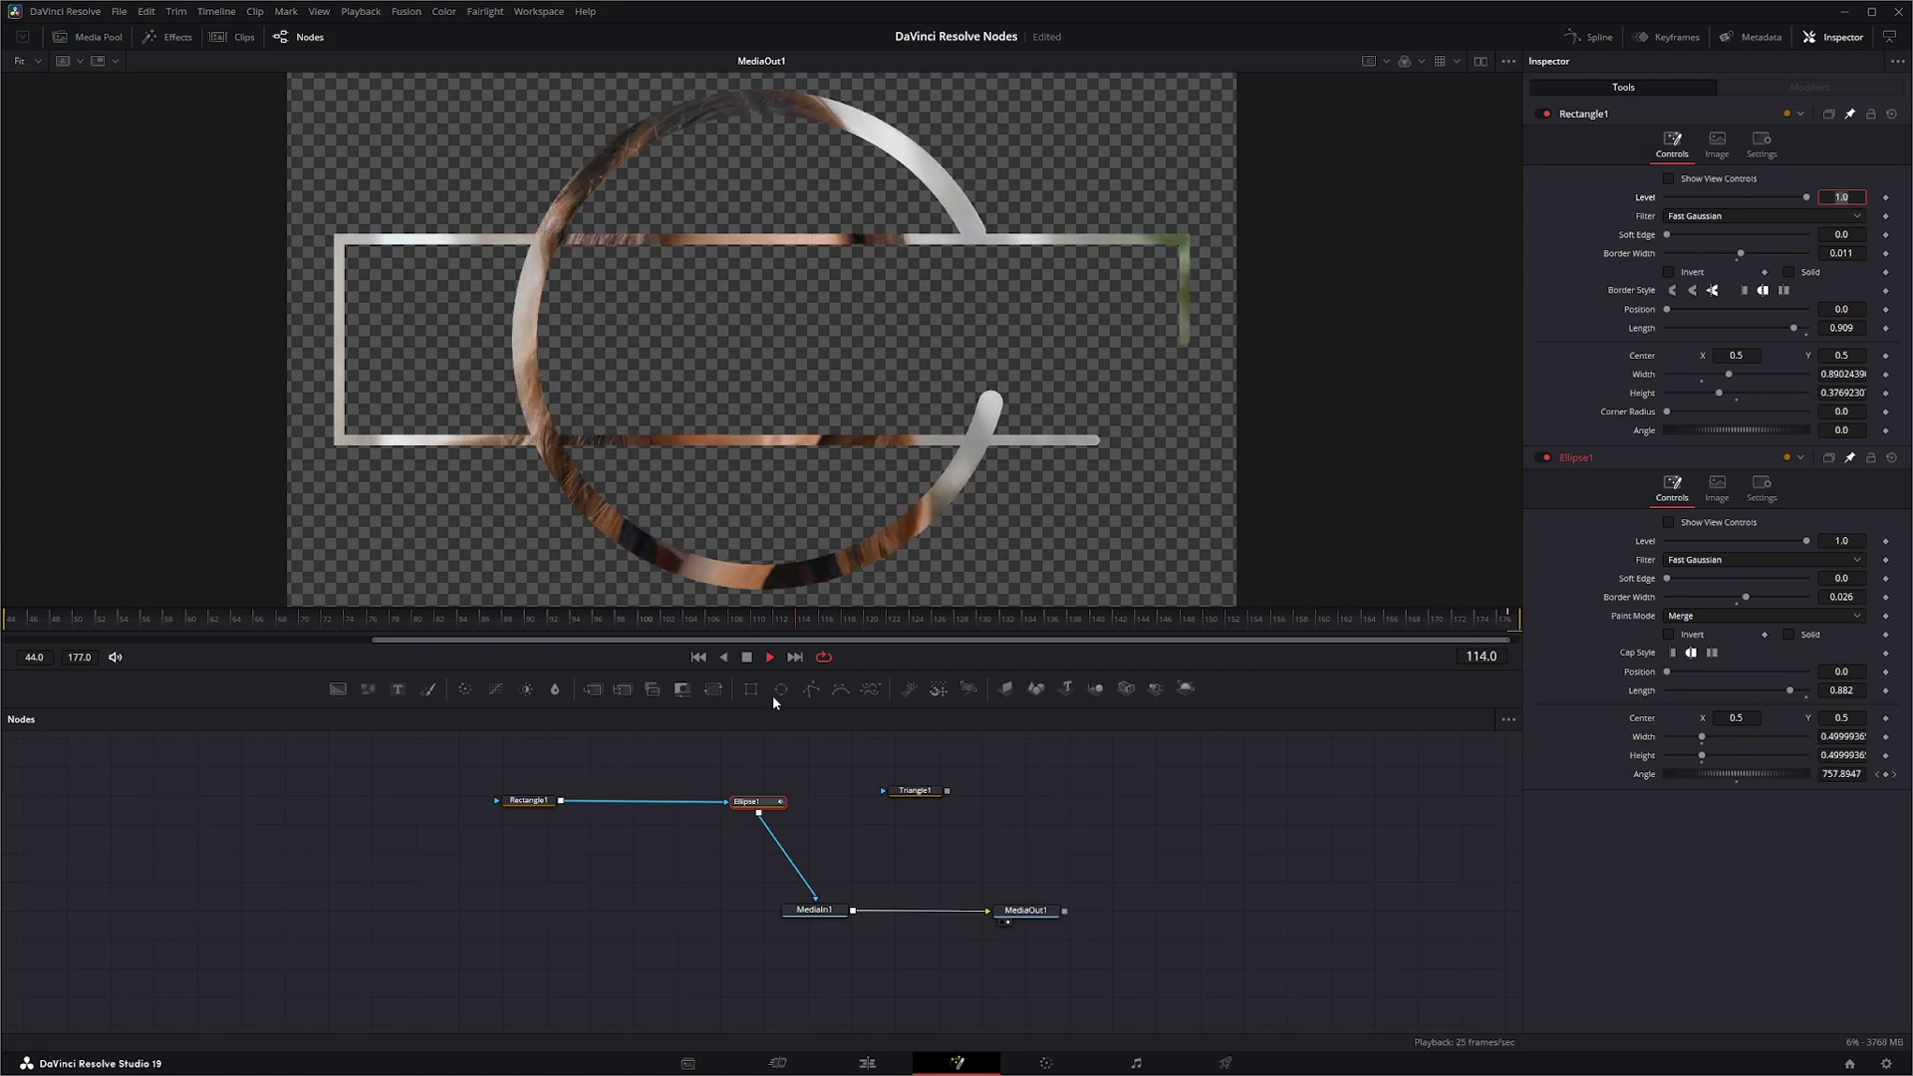
{"action": "left_click", "coordinate": [748, 657]}
Step: Show Ellipse1's view controls, widen the ellipse, and set its stroke Position to 1.0 at frame 44
{"action": "left_click", "coordinate": [1669, 522]}
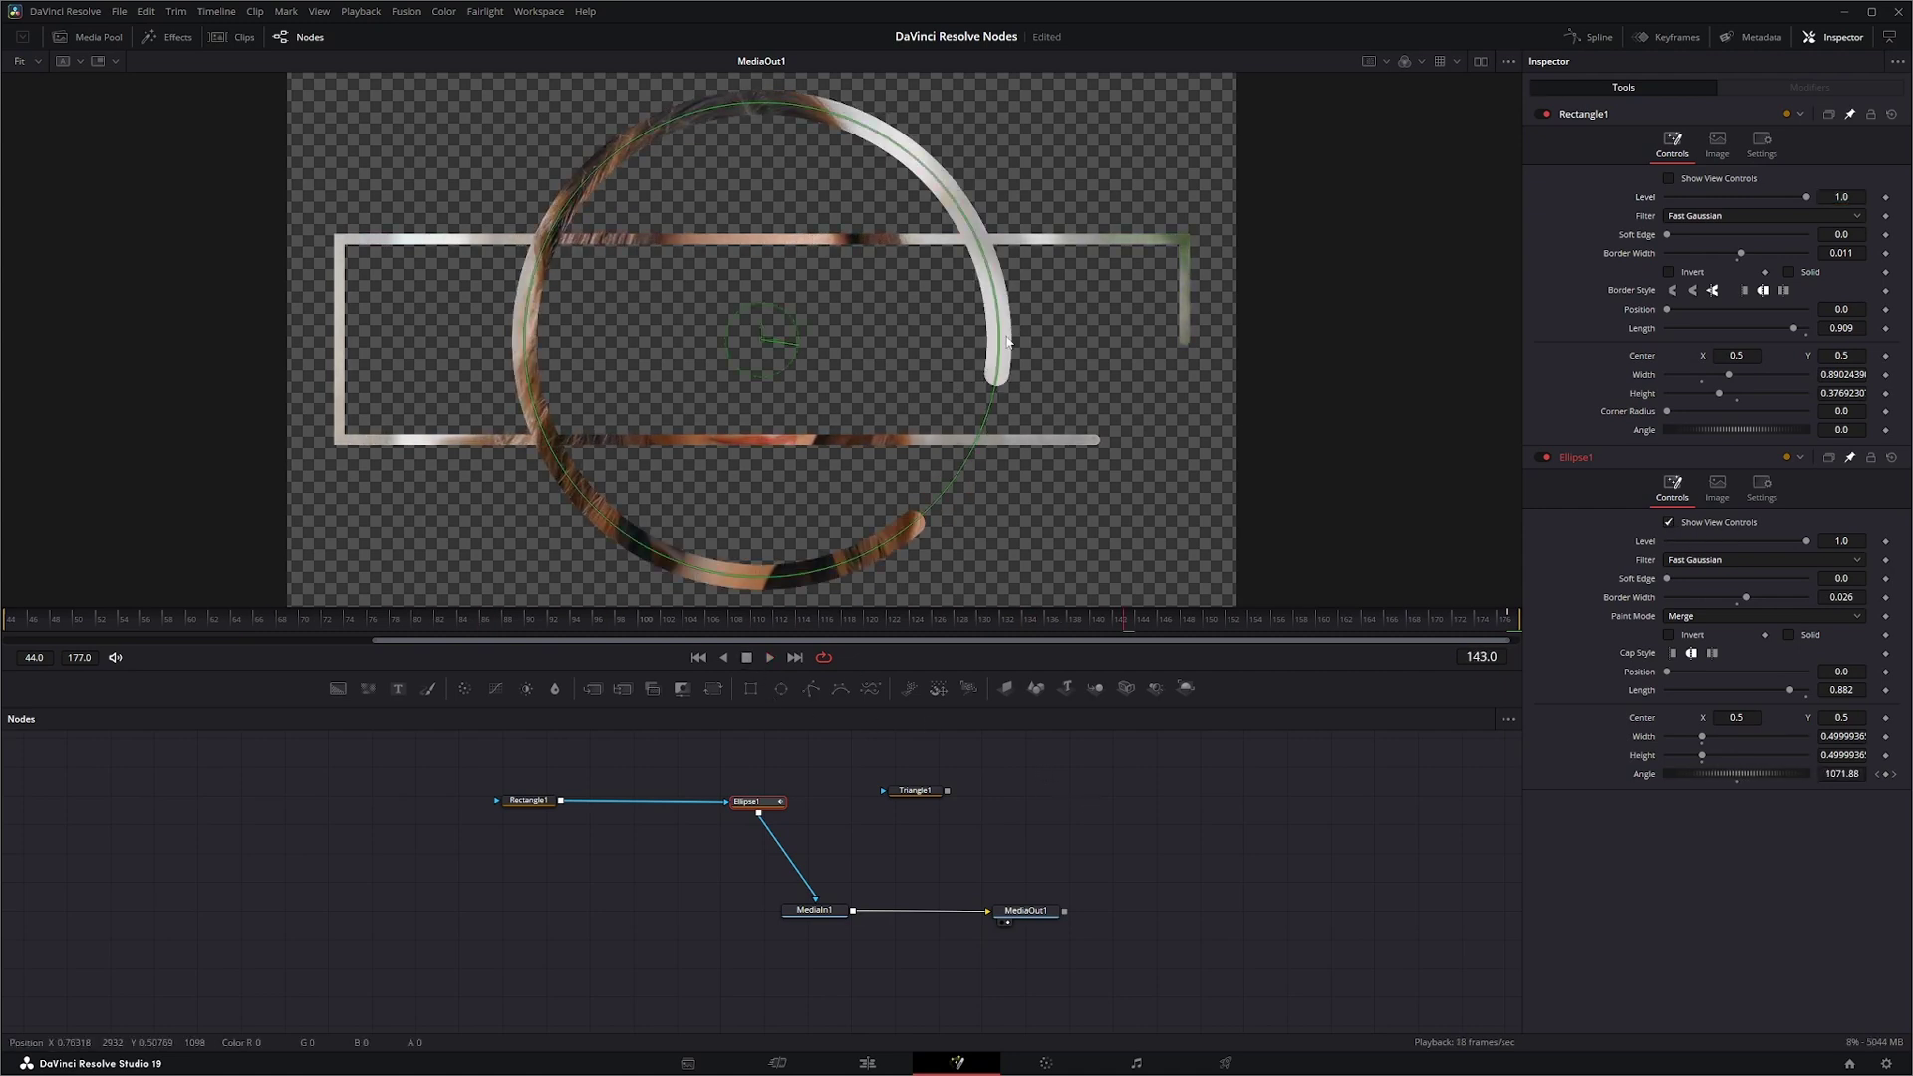
{"action": "left_click_drag", "start_coordinate": [1002, 342], "coordinate": [1089, 342]}
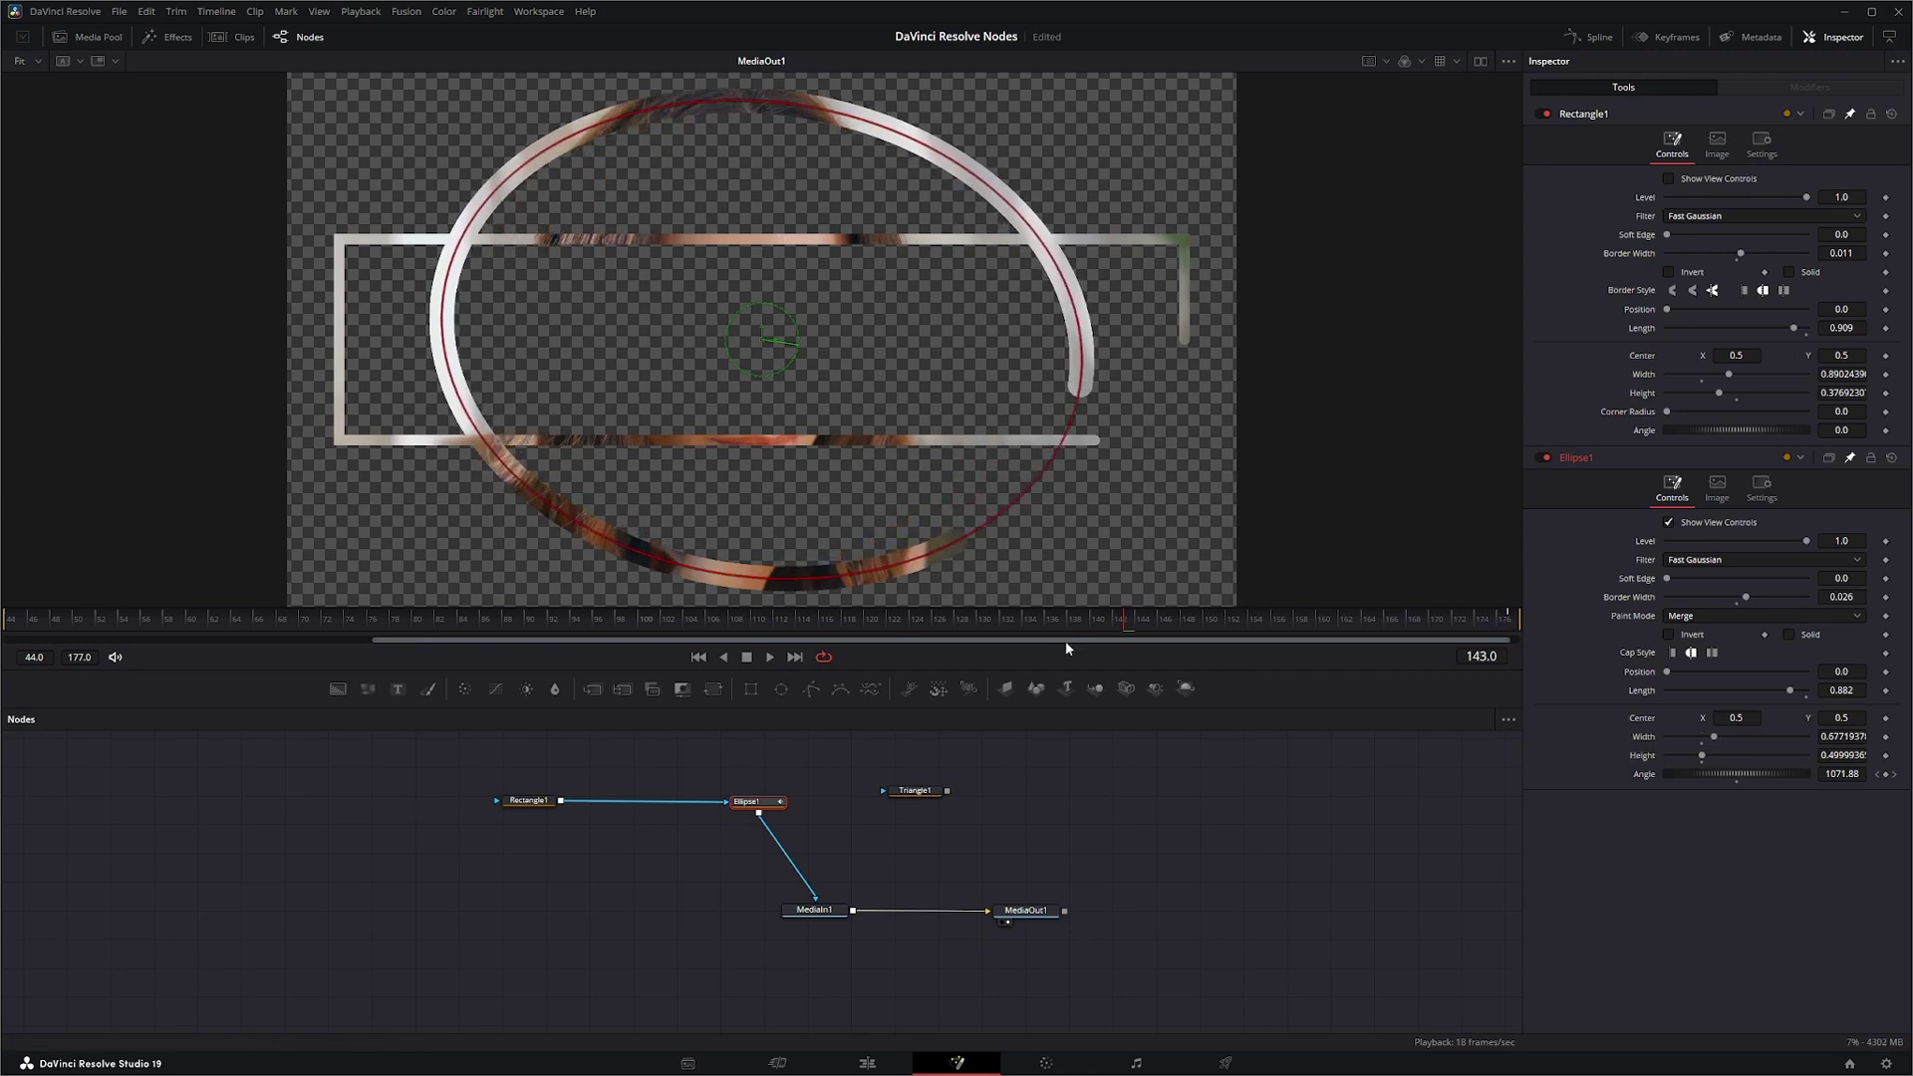
{"action": "left_click", "coordinate": [770, 658]}
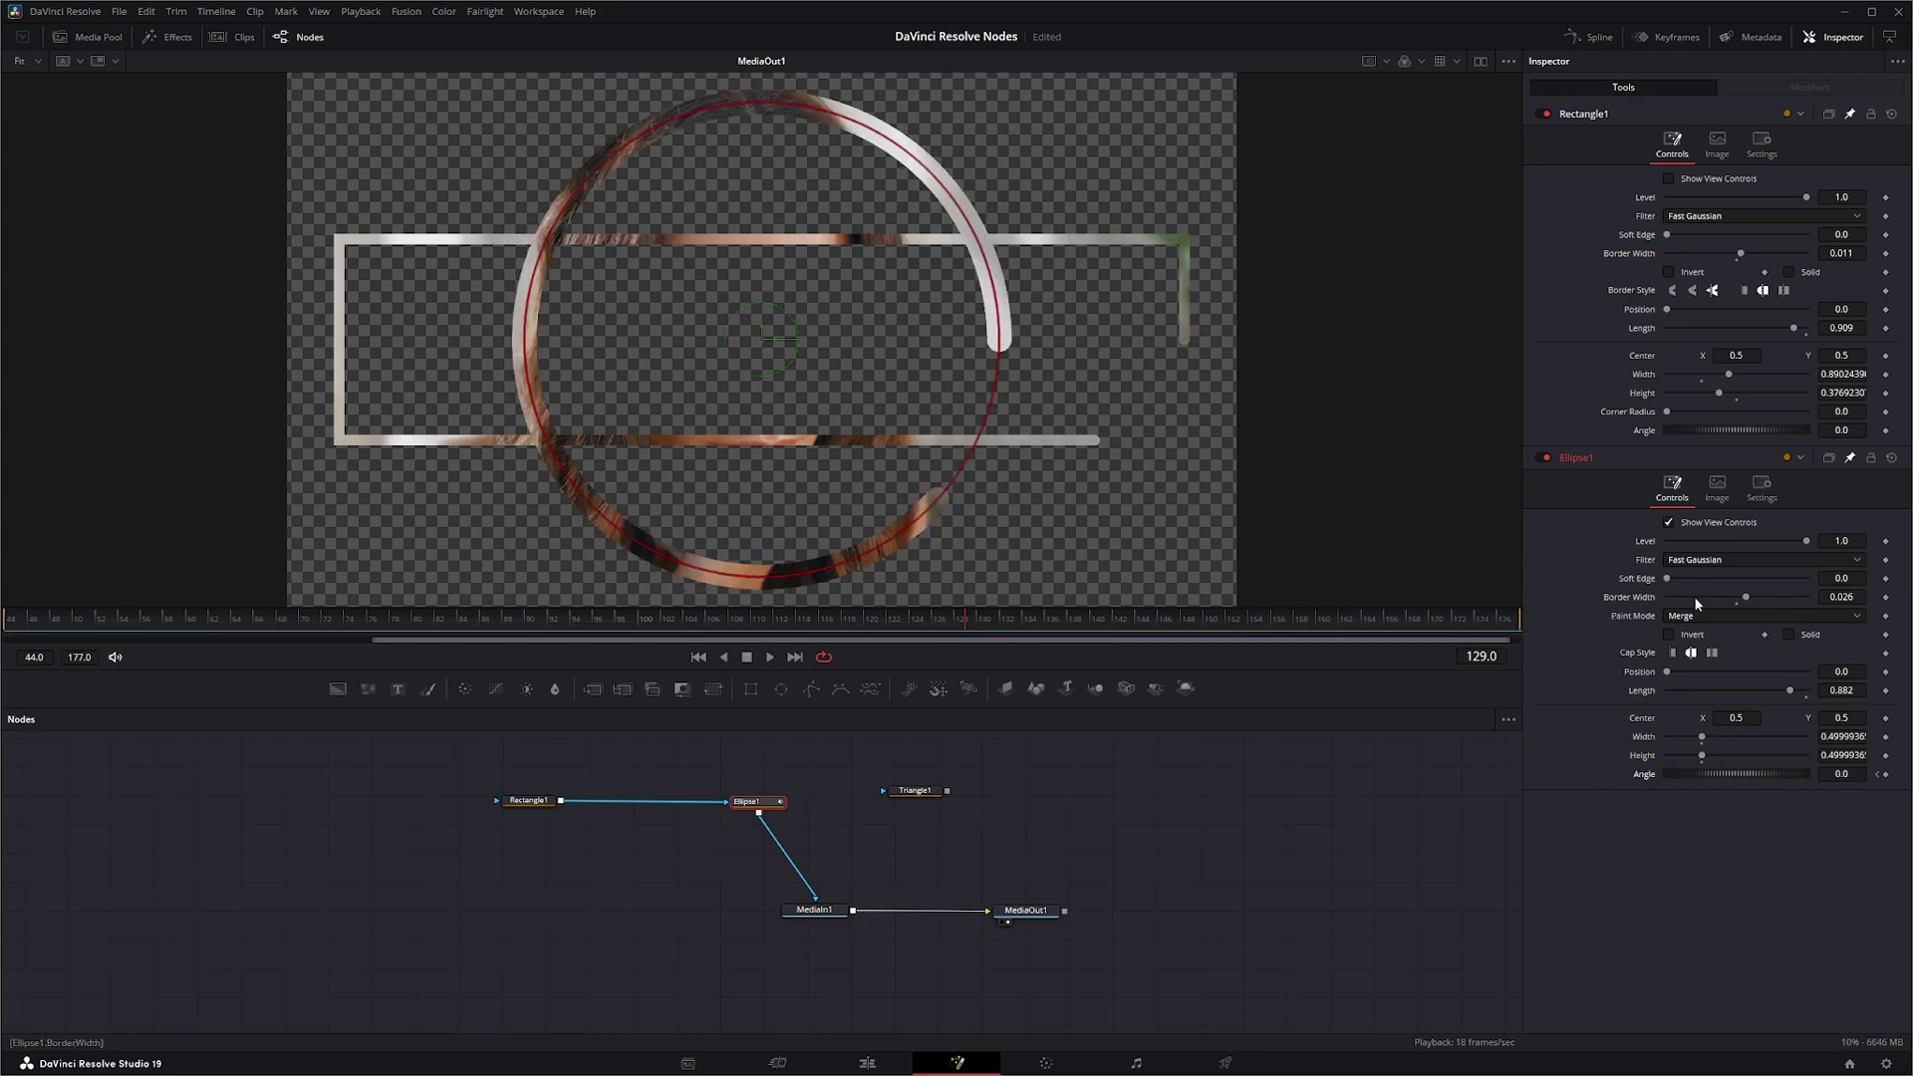
{"action": "left_click_drag", "start_coordinate": [1669, 675], "coordinate": [1832, 675]}
{"action": "left_click", "coordinate": [699, 658]}
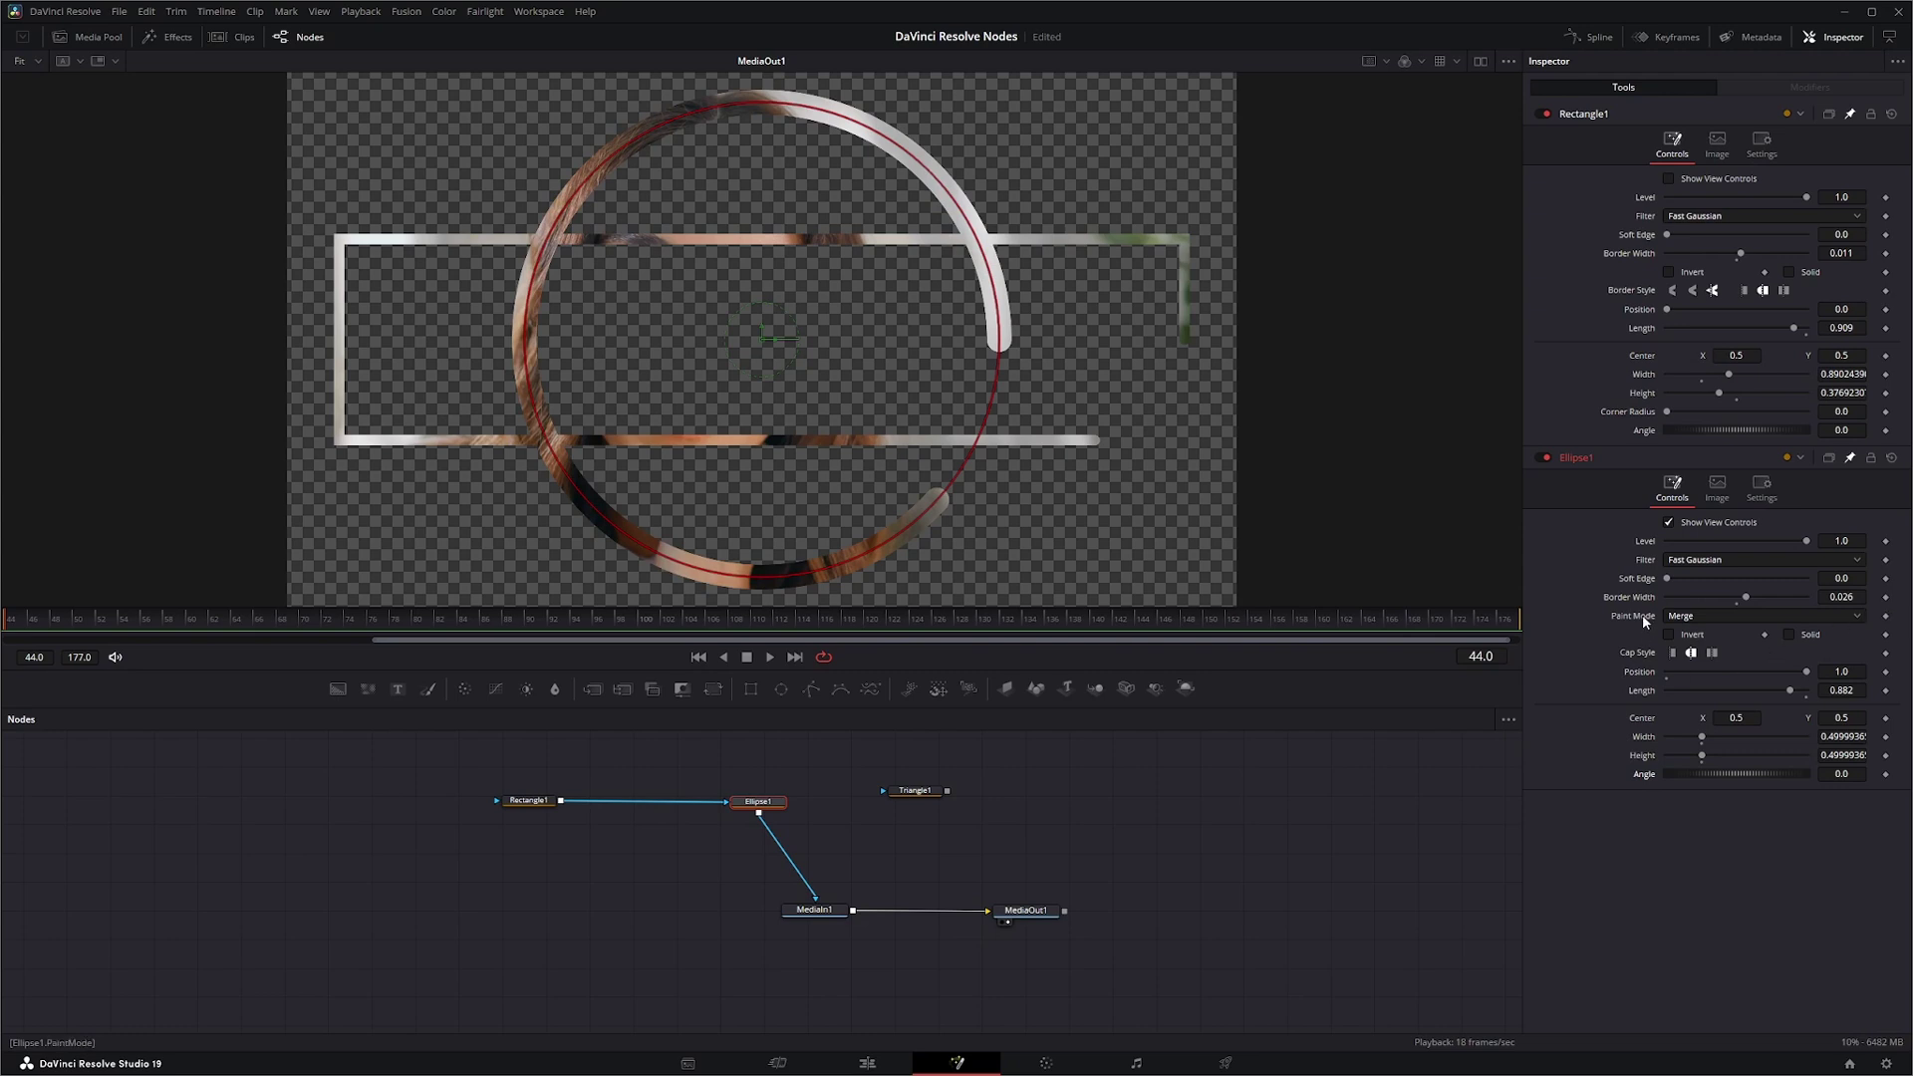
Step: Keyframe Ellipse1's stroke Position at 0.0 on the first frame and 4.0 on the last frame
{"action": "left_click", "coordinate": [1886, 672]}
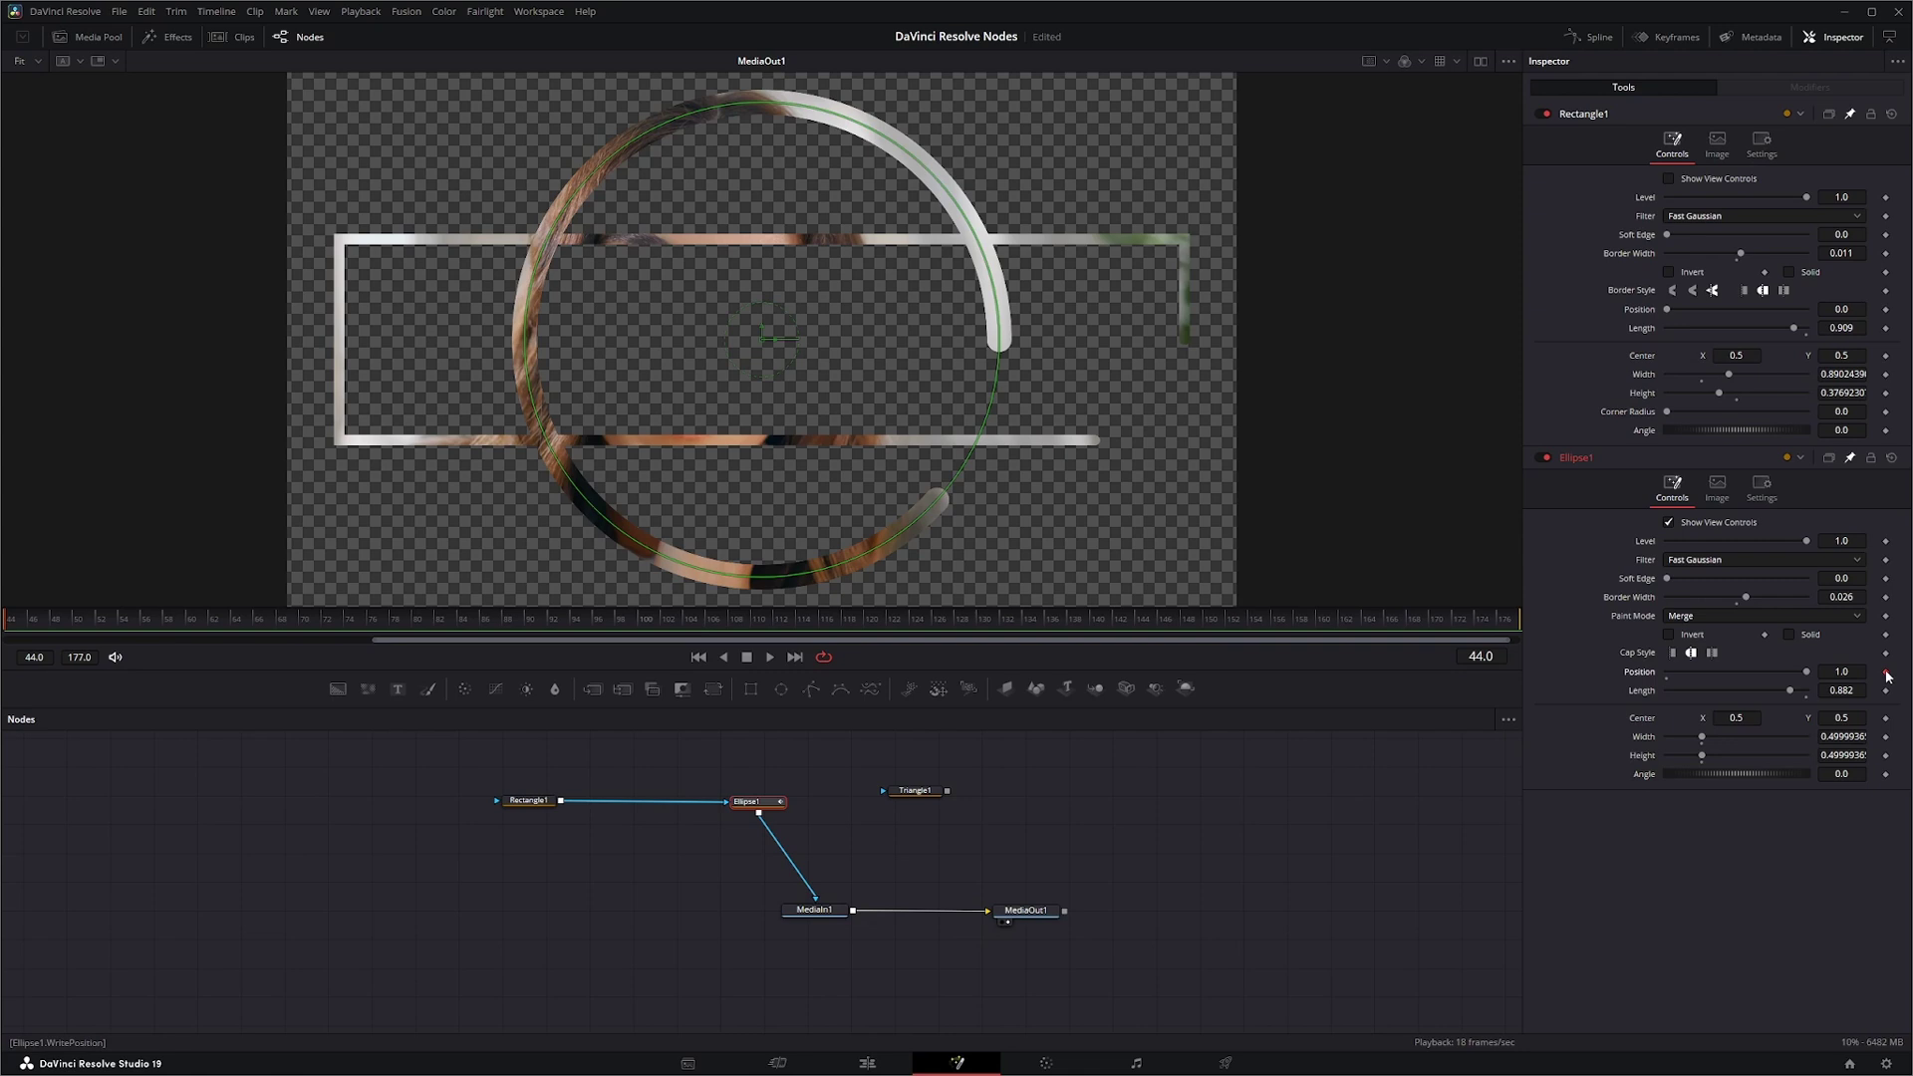
{"action": "left_click_drag", "start_coordinate": [1807, 672], "coordinate": [1652, 675]}
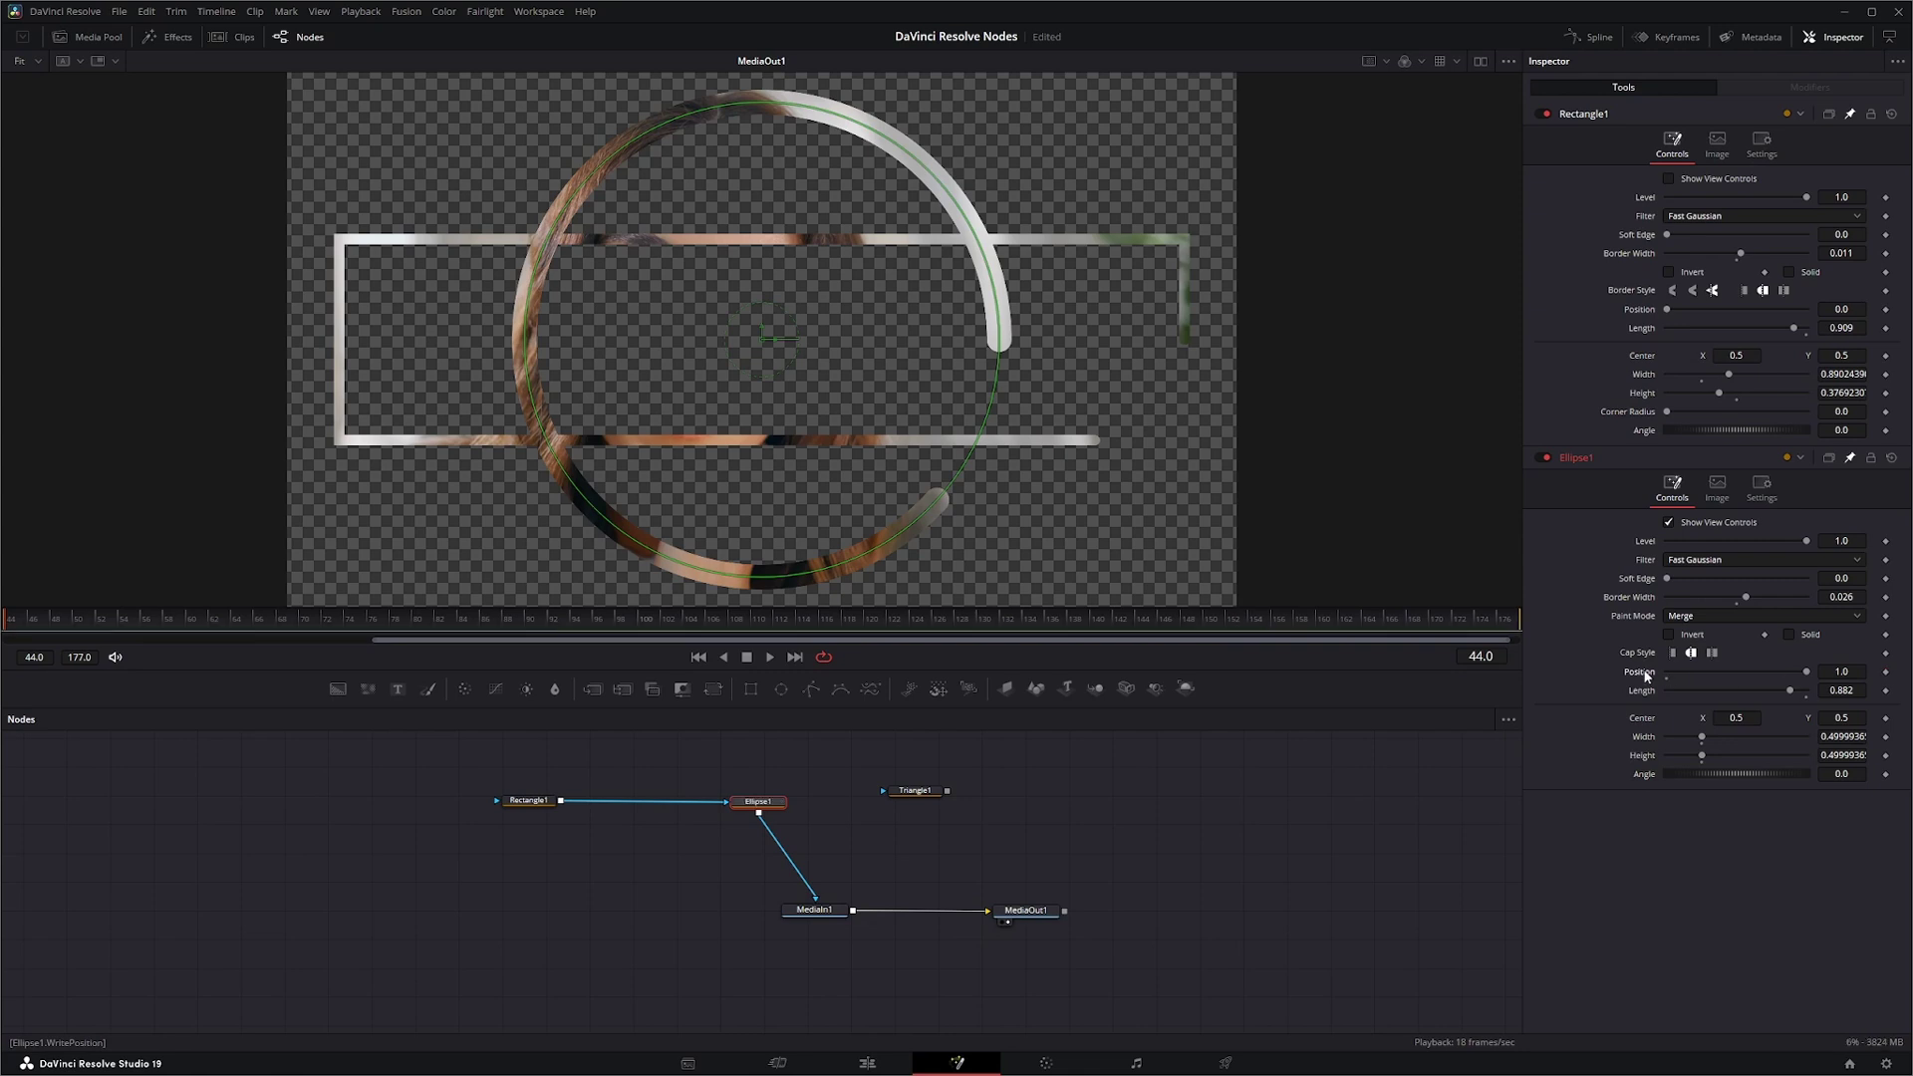
{"action": "left_click", "coordinate": [1887, 674]}
{"action": "left_click", "coordinate": [799, 658]}
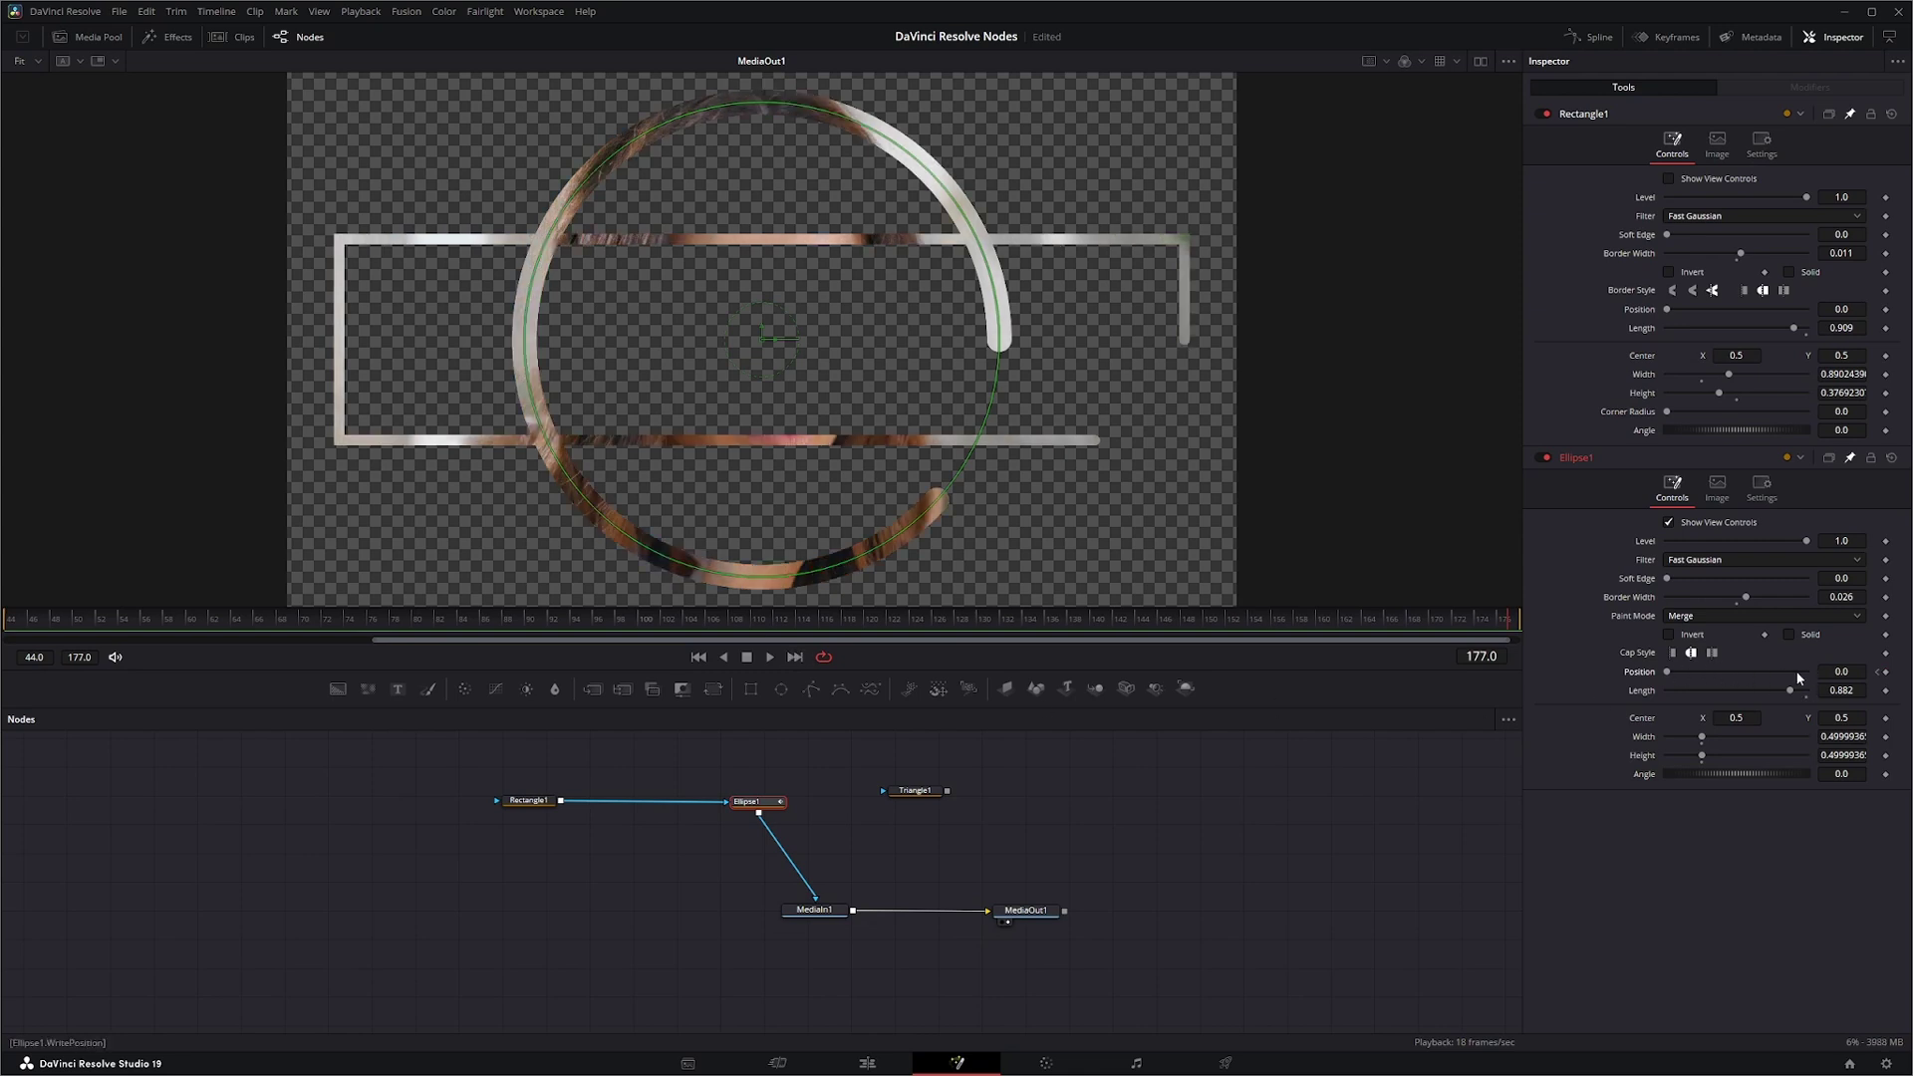
{"action": "left_click", "coordinate": [1839, 672]}
{"action": "type", "text": "1"}
{"action": "key", "text": "Tab"}
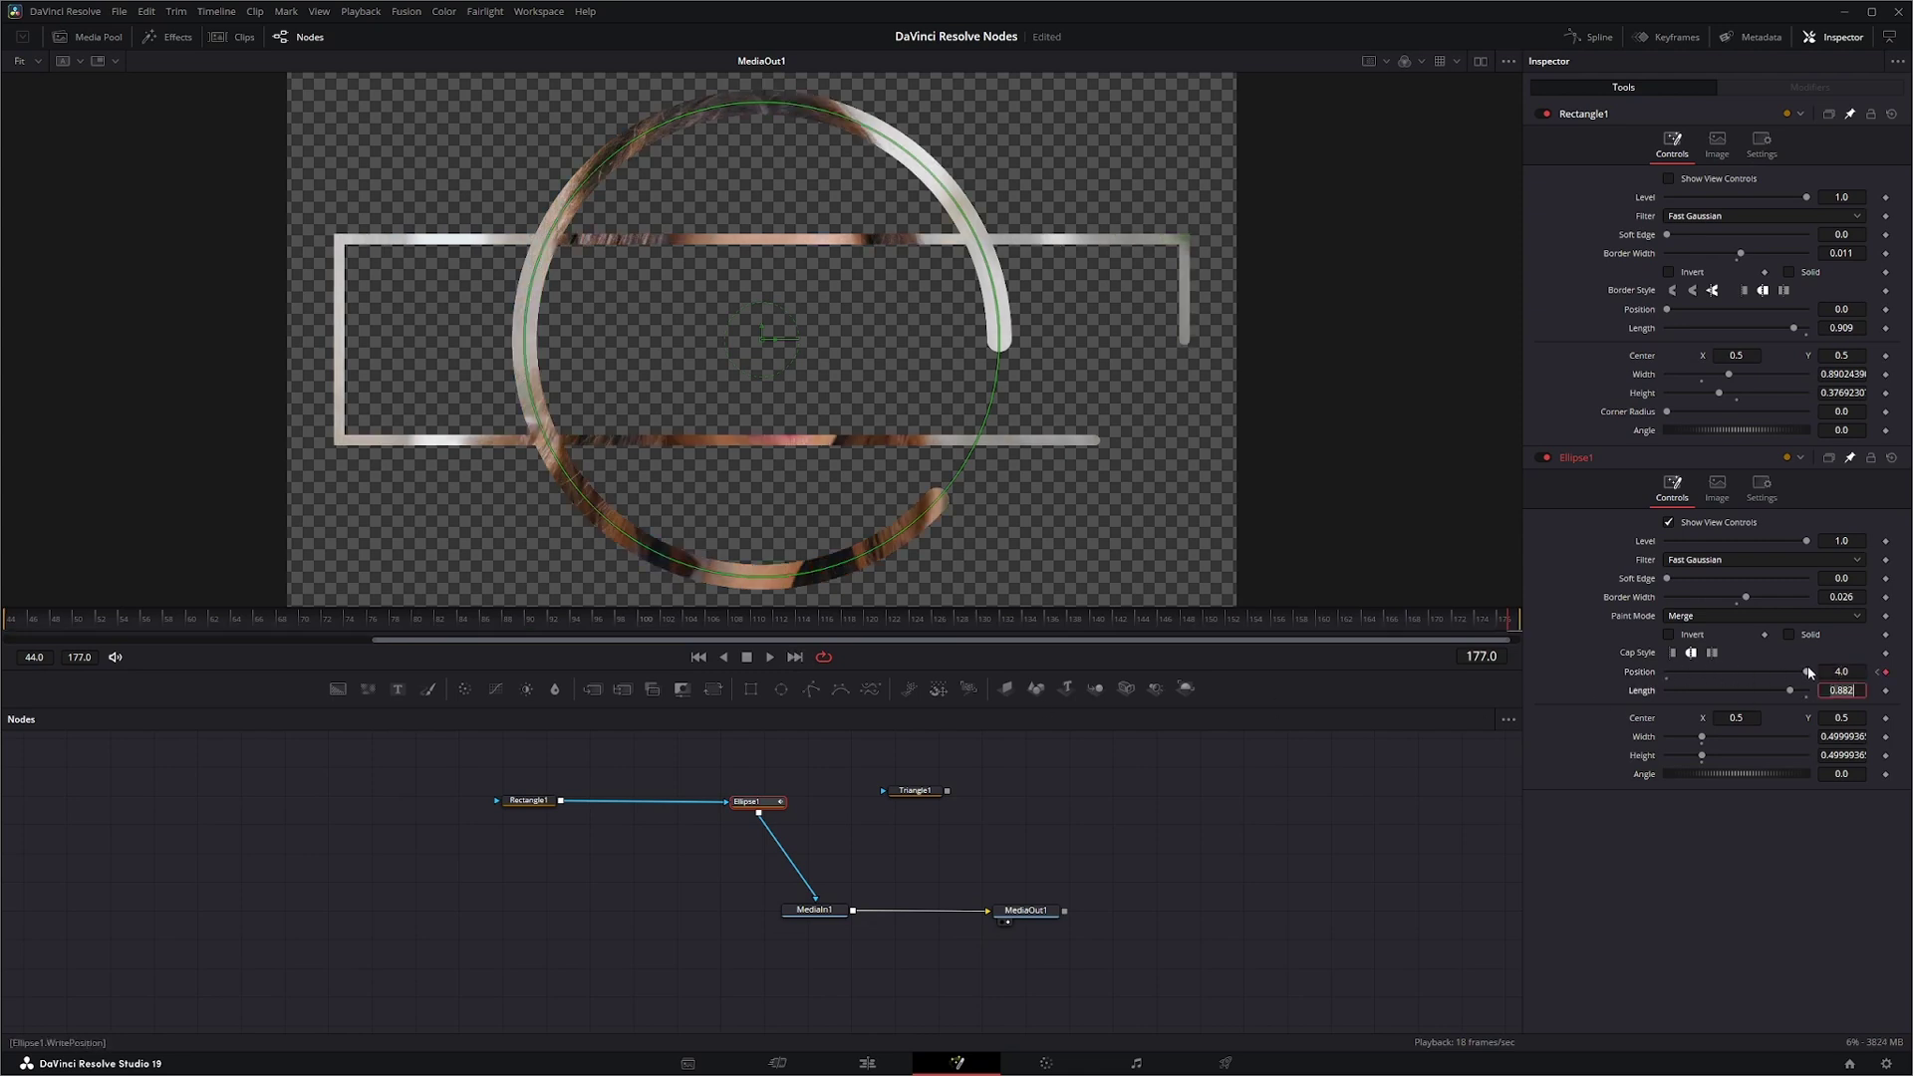
{"action": "key", "text": "Return"}
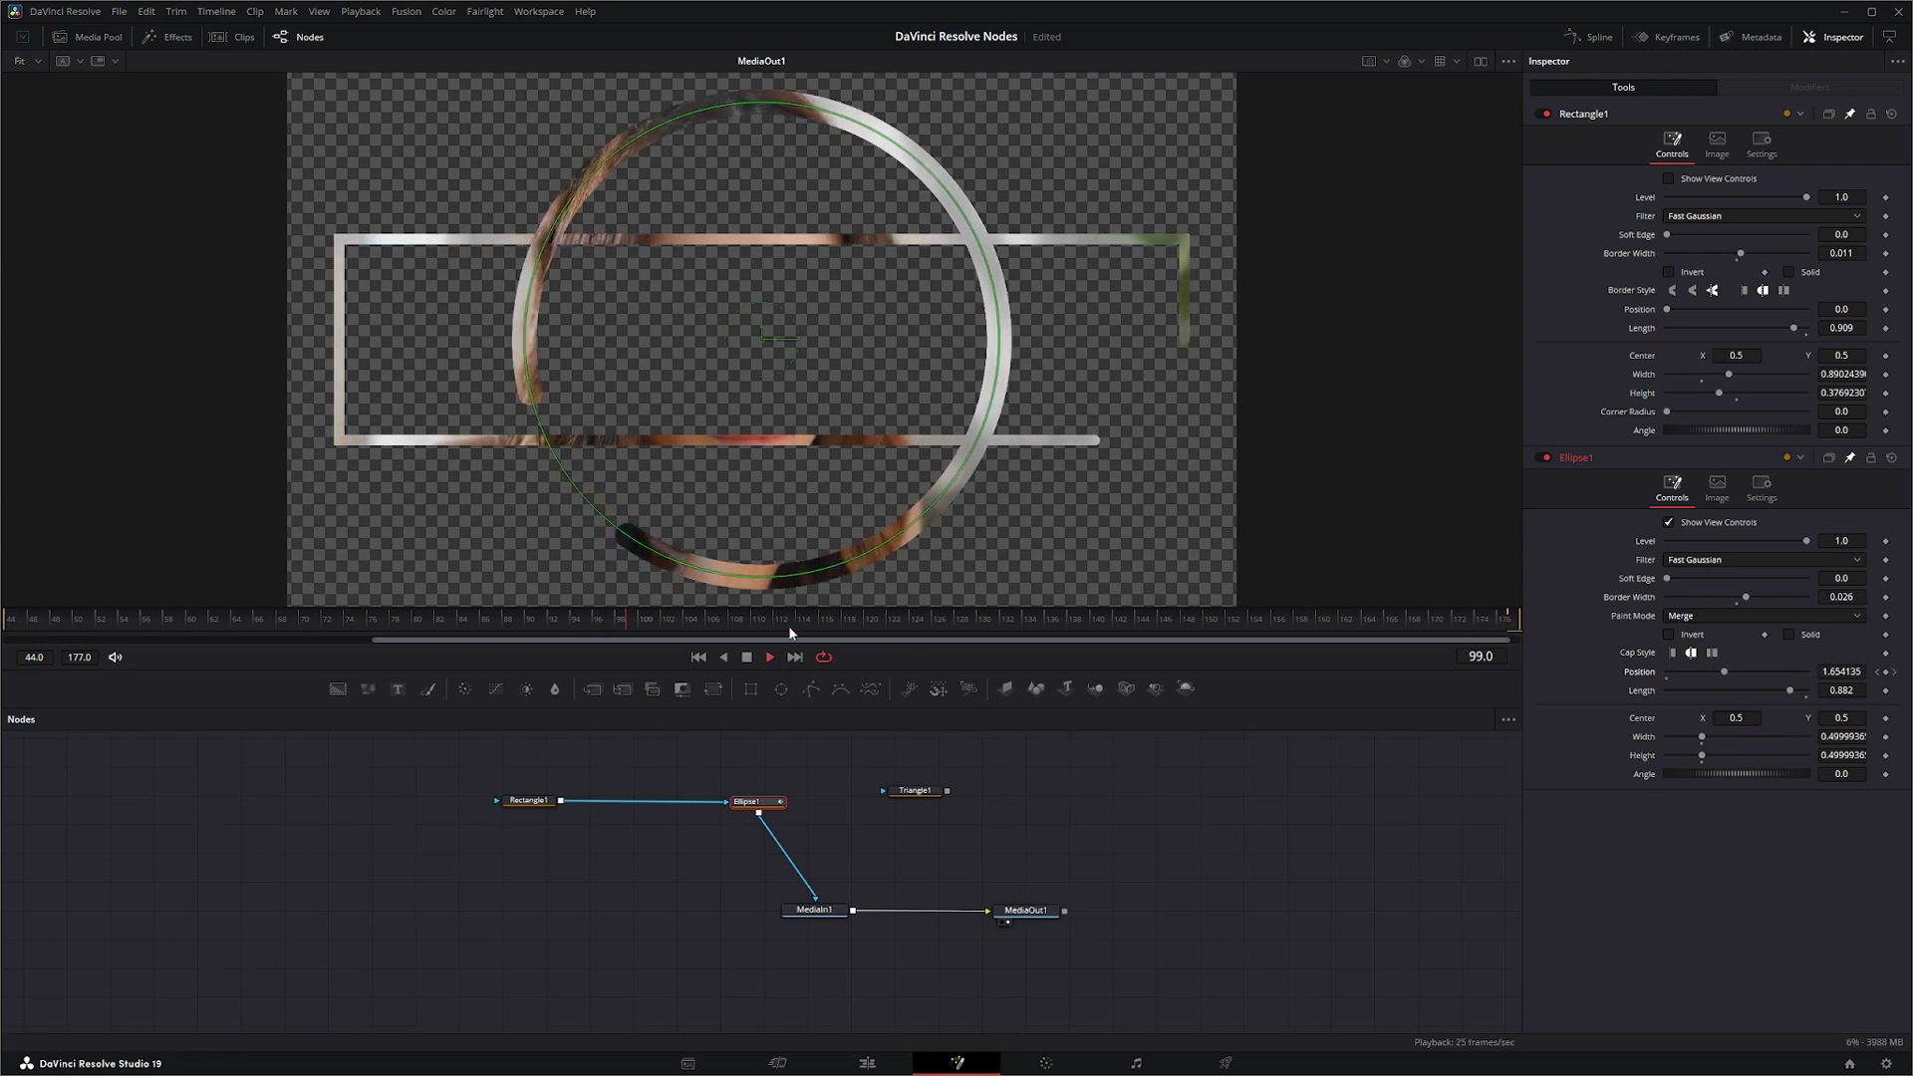
Step: Keyframe Rectangle1's stroke Position from the first frame to 8.0 at the last, then preview both strokes
{"action": "left_click", "coordinate": [746, 656]}
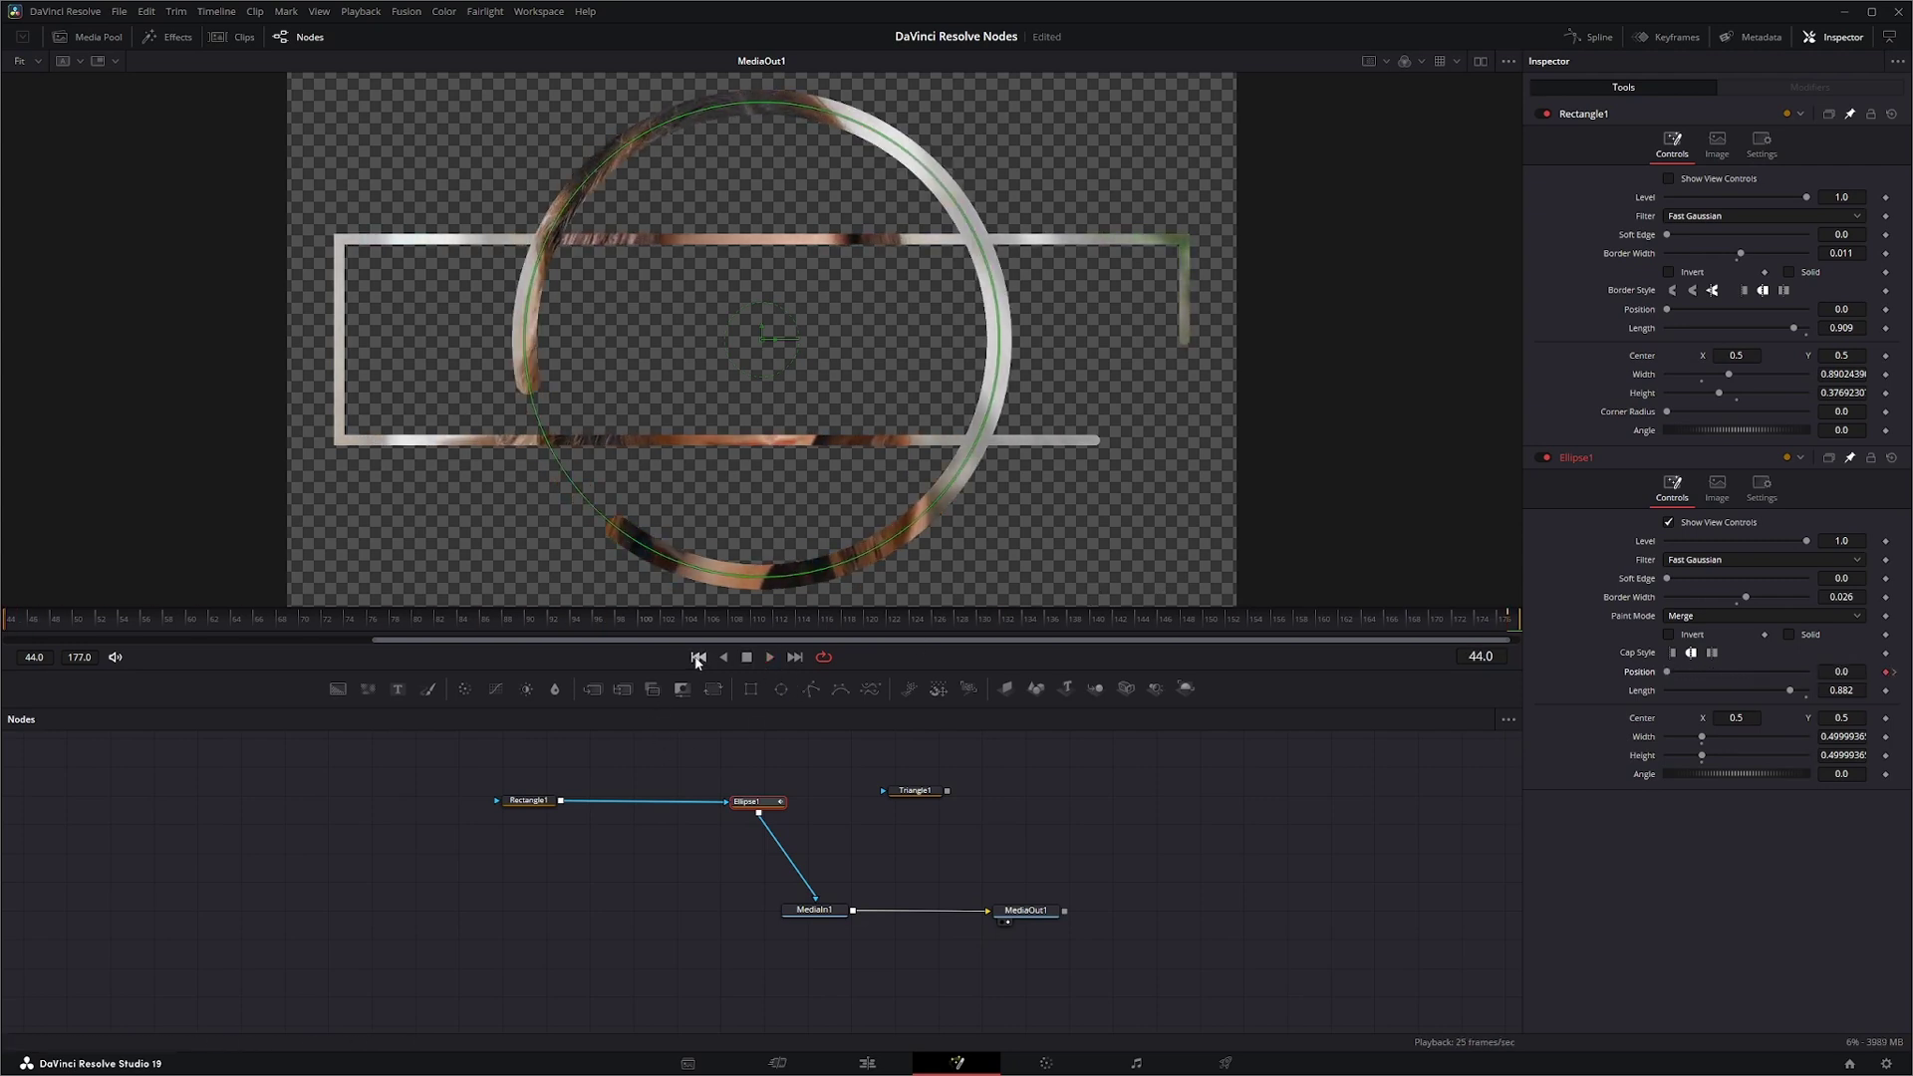
{"action": "left_click", "coordinate": [698, 658]}
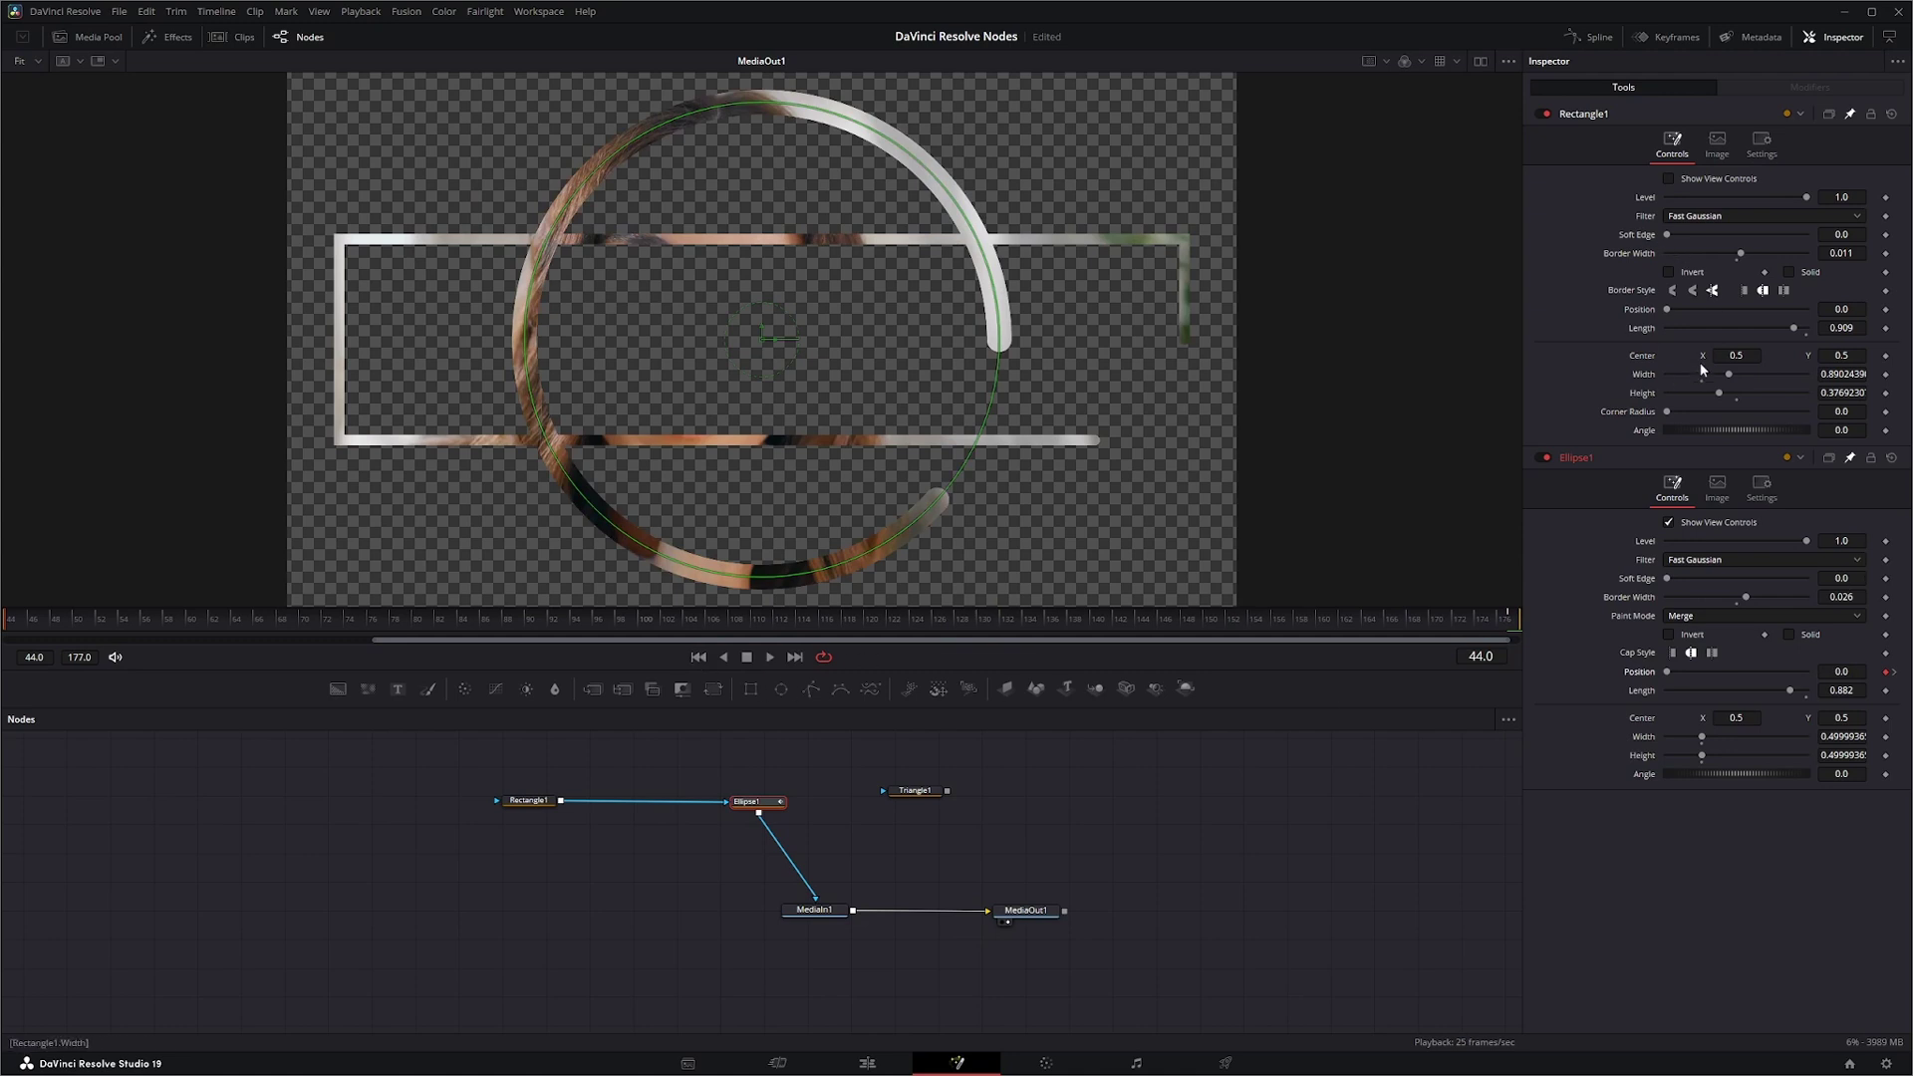
{"action": "left_click", "coordinate": [1886, 309]}
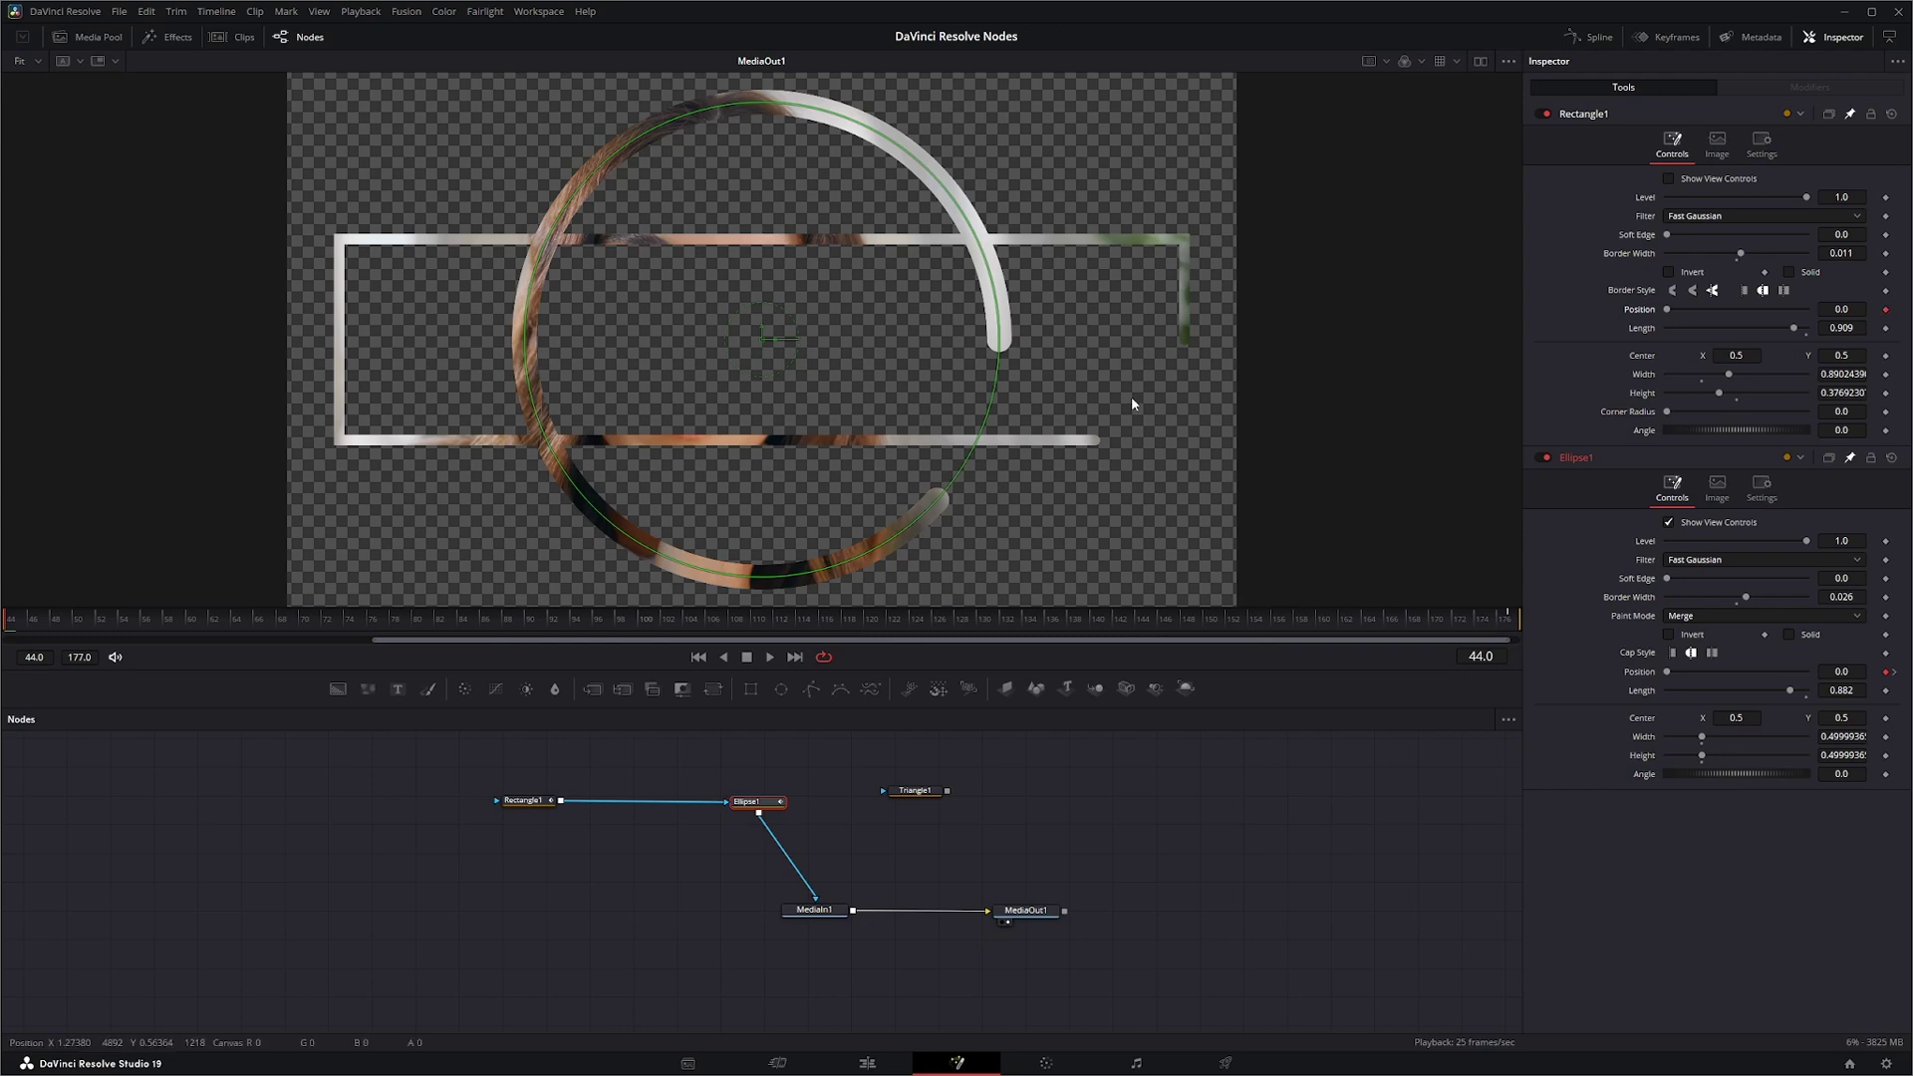
{"action": "left_click", "coordinate": [794, 656]}
{"action": "left_click", "coordinate": [1843, 309]}
{"action": "type", "text": "0.8"}
{"action": "key", "text": "Tab"}
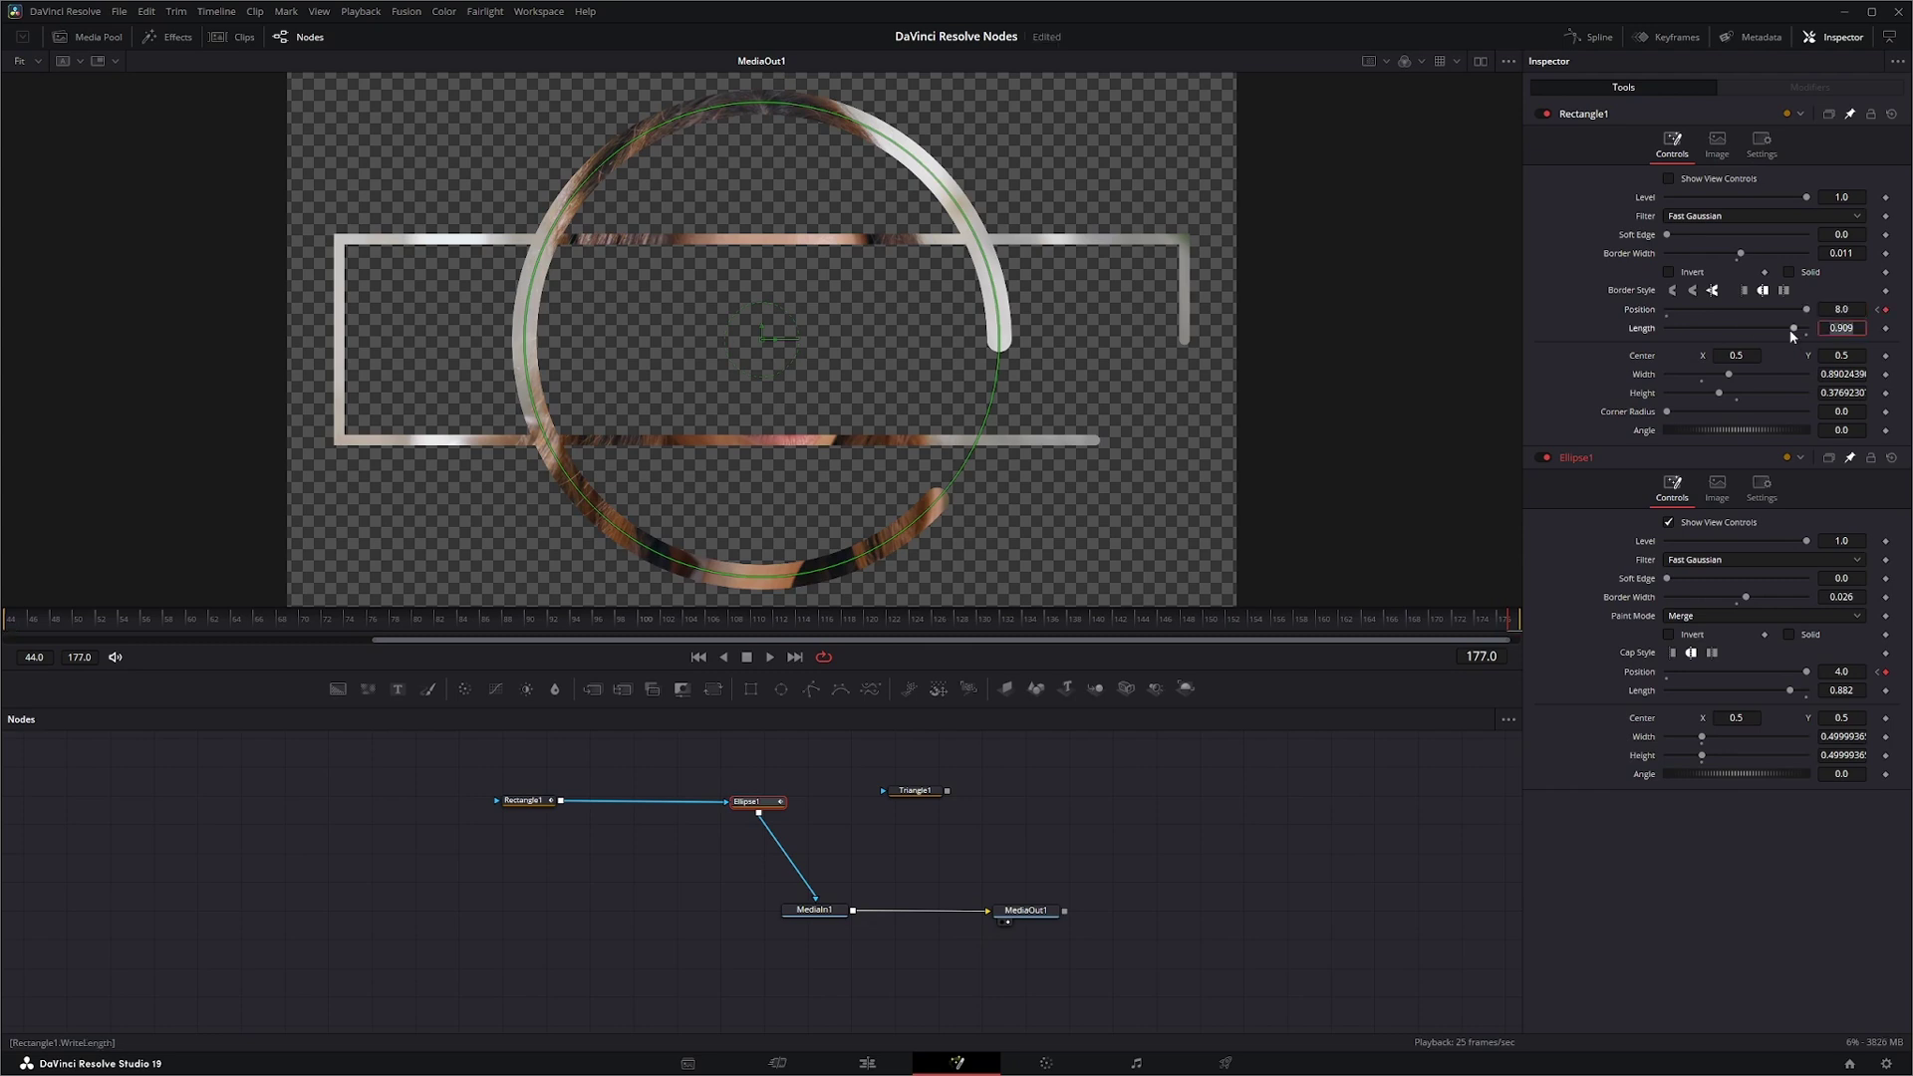
{"action": "mouse_move", "coordinate": [1809, 314]}
{"action": "left_mouse_down"}
{"action": "mouse_move", "coordinate": [1690, 314]}
{"action": "mouse_move", "coordinate": [1814, 314]}
{"action": "left_mouse_up"}
{"action": "left_click", "coordinate": [770, 657]}
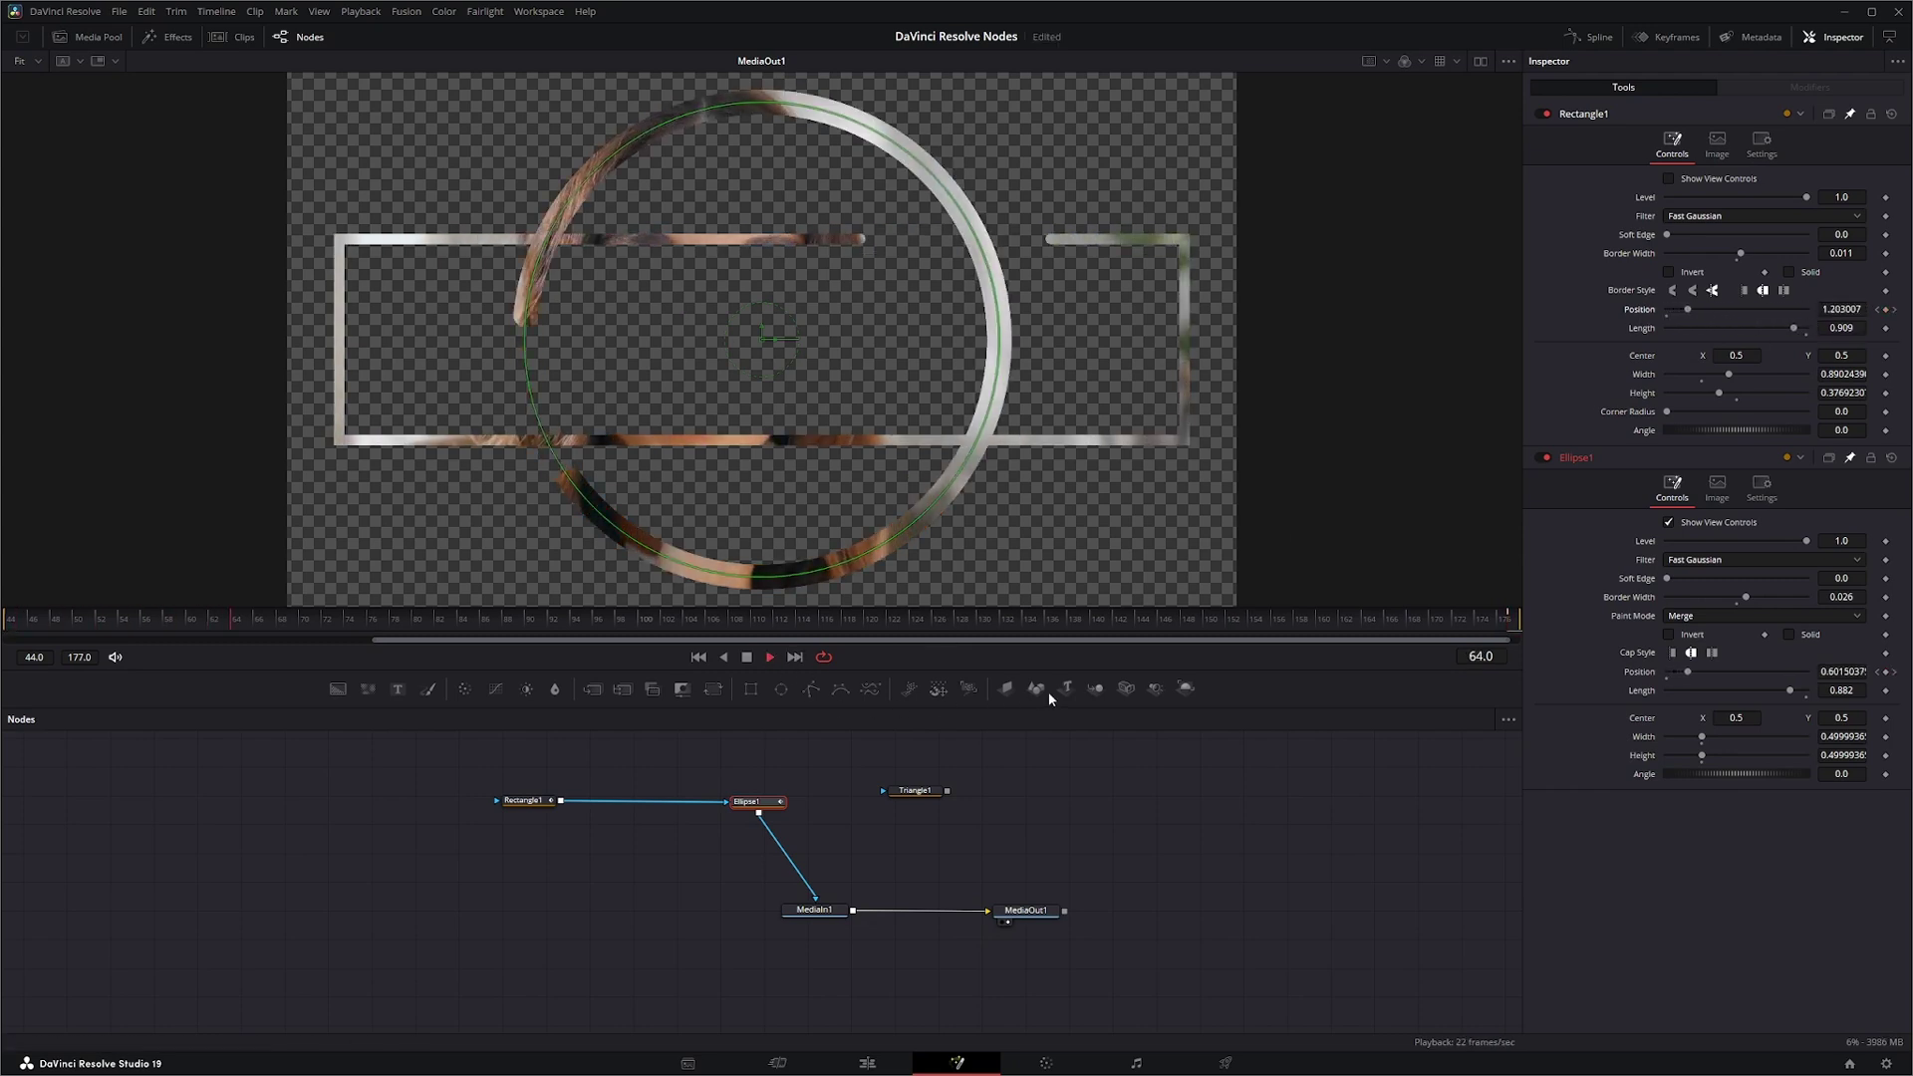
{"action": "left_click", "coordinate": [746, 659]}
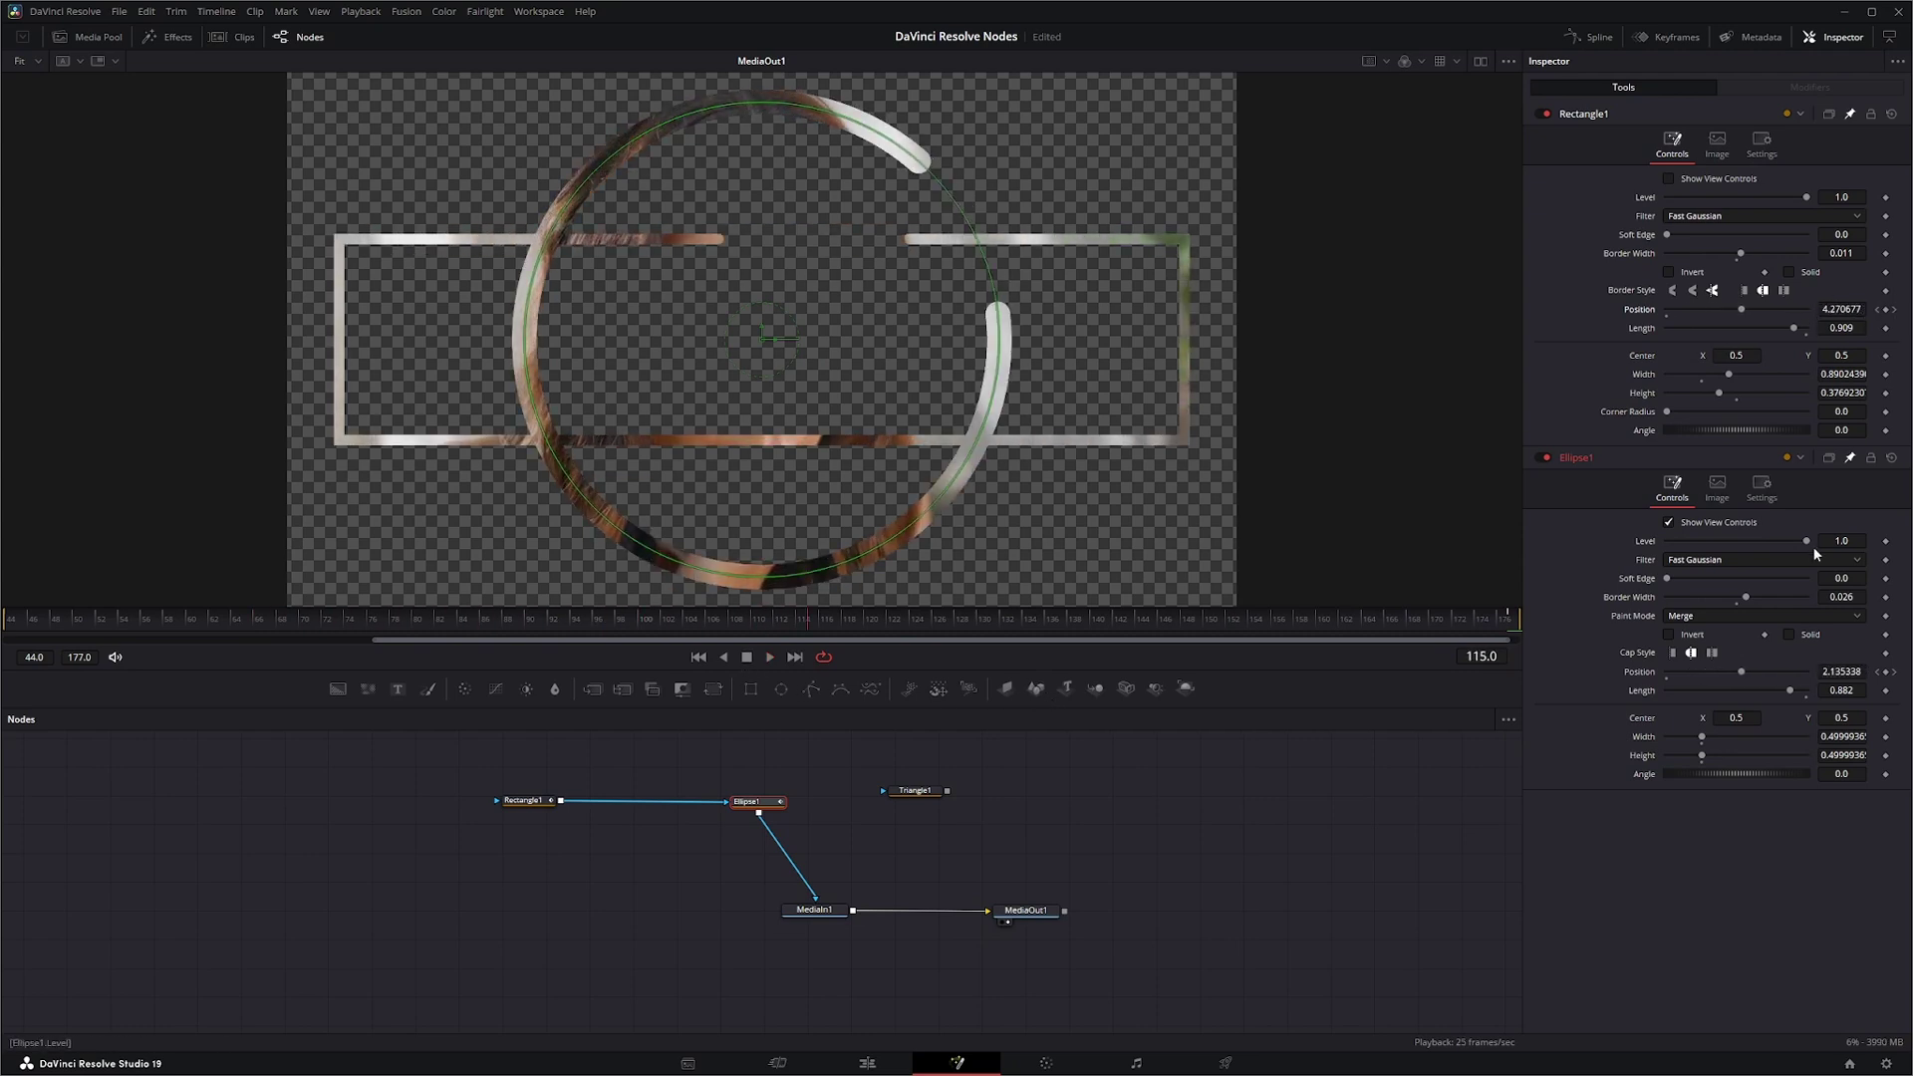
Step: Reset both rectangle and ellipse stroke Positions to 0.0 and make the ellipse mask Solid
{"action": "left_click_drag", "start_coordinate": [1743, 312], "coordinate": [1639, 315]}
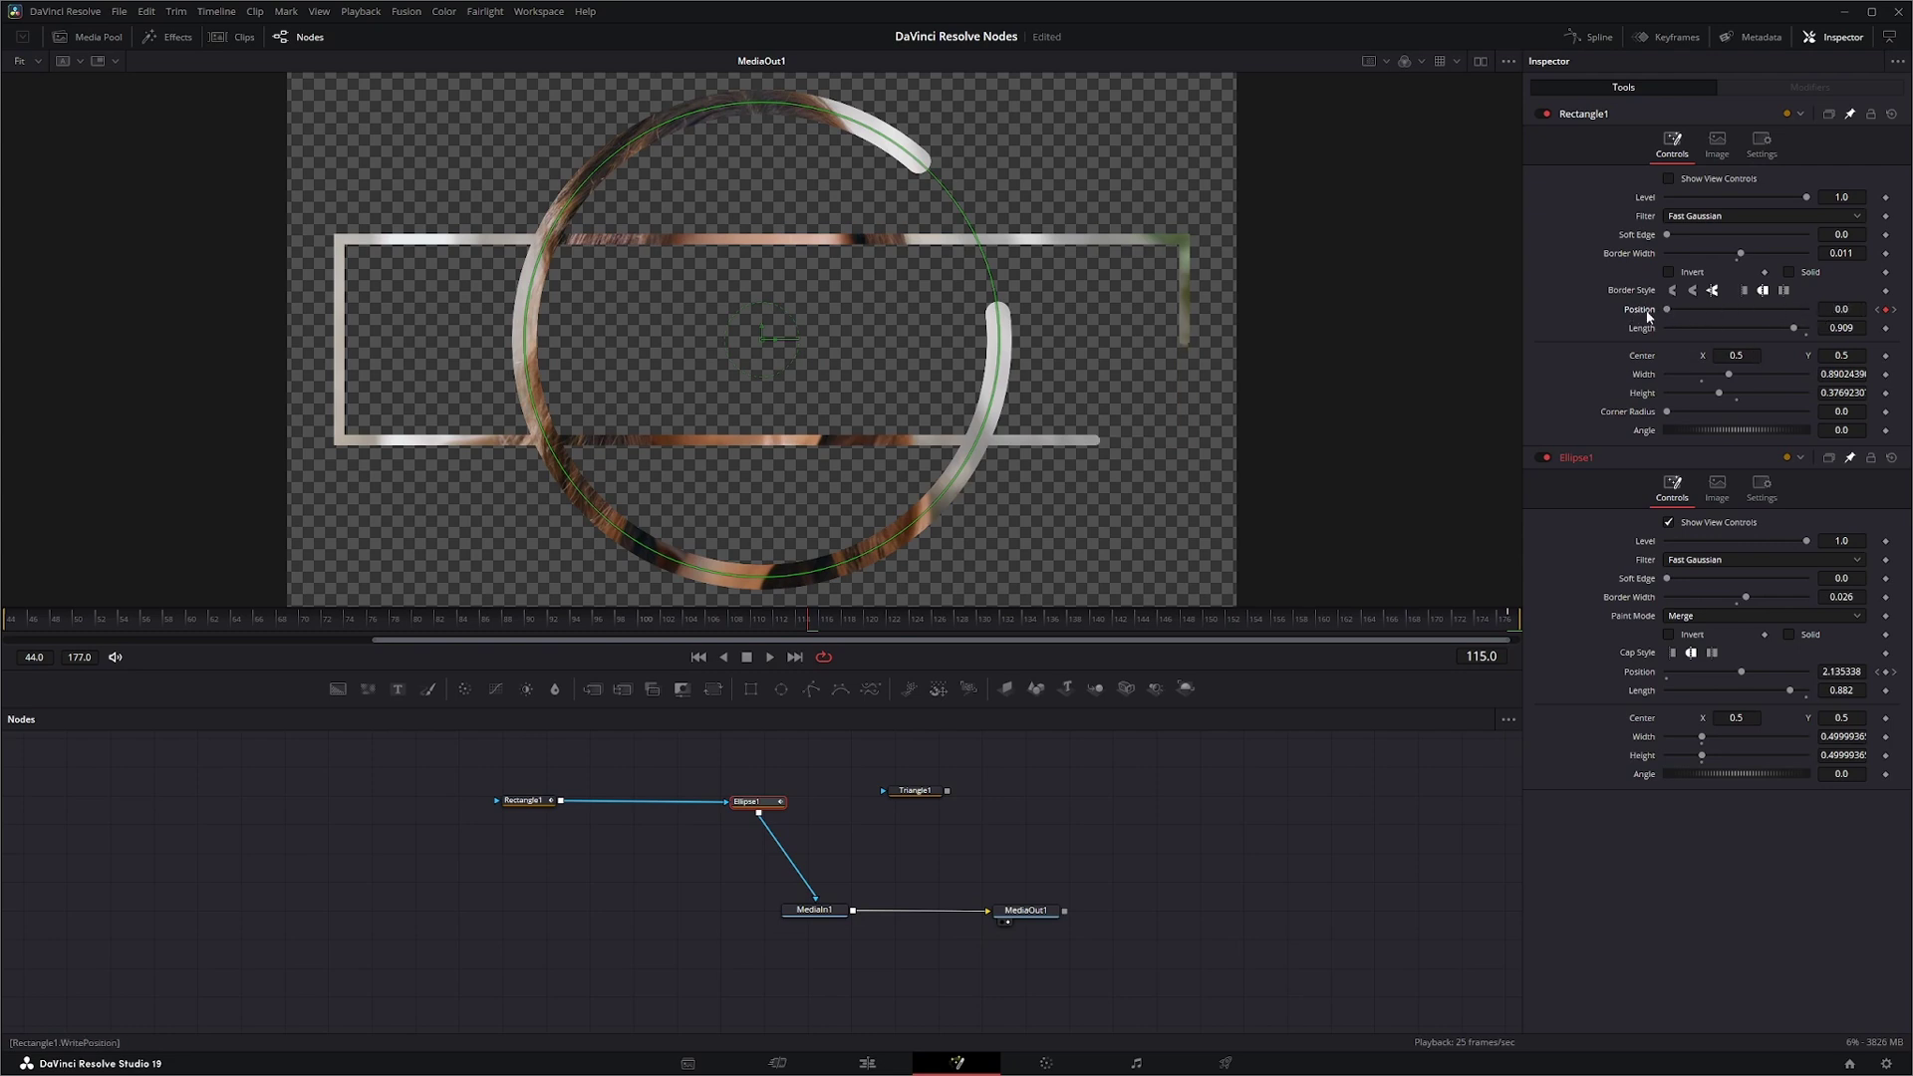
{"action": "left_click_drag", "start_coordinate": [1742, 672], "coordinate": [1666, 673]}
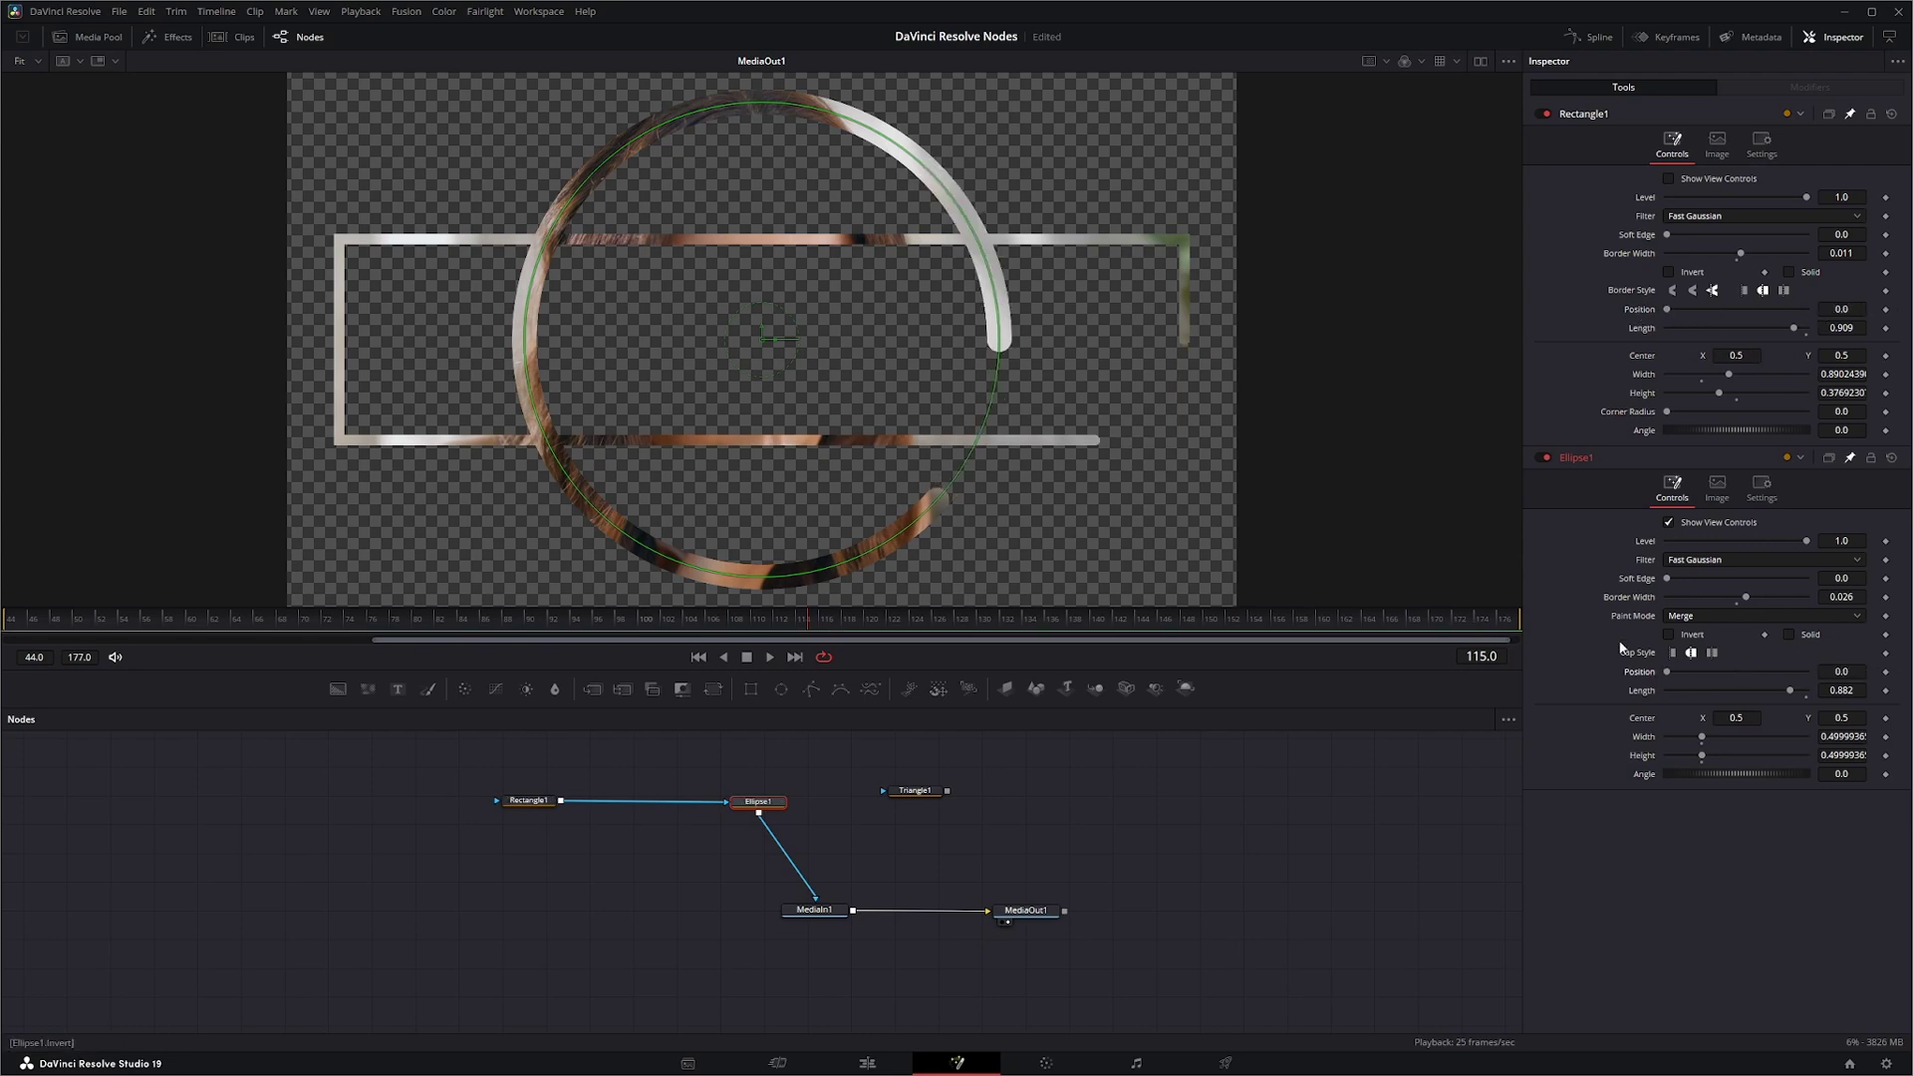
{"action": "left_click", "coordinate": [1788, 635]}
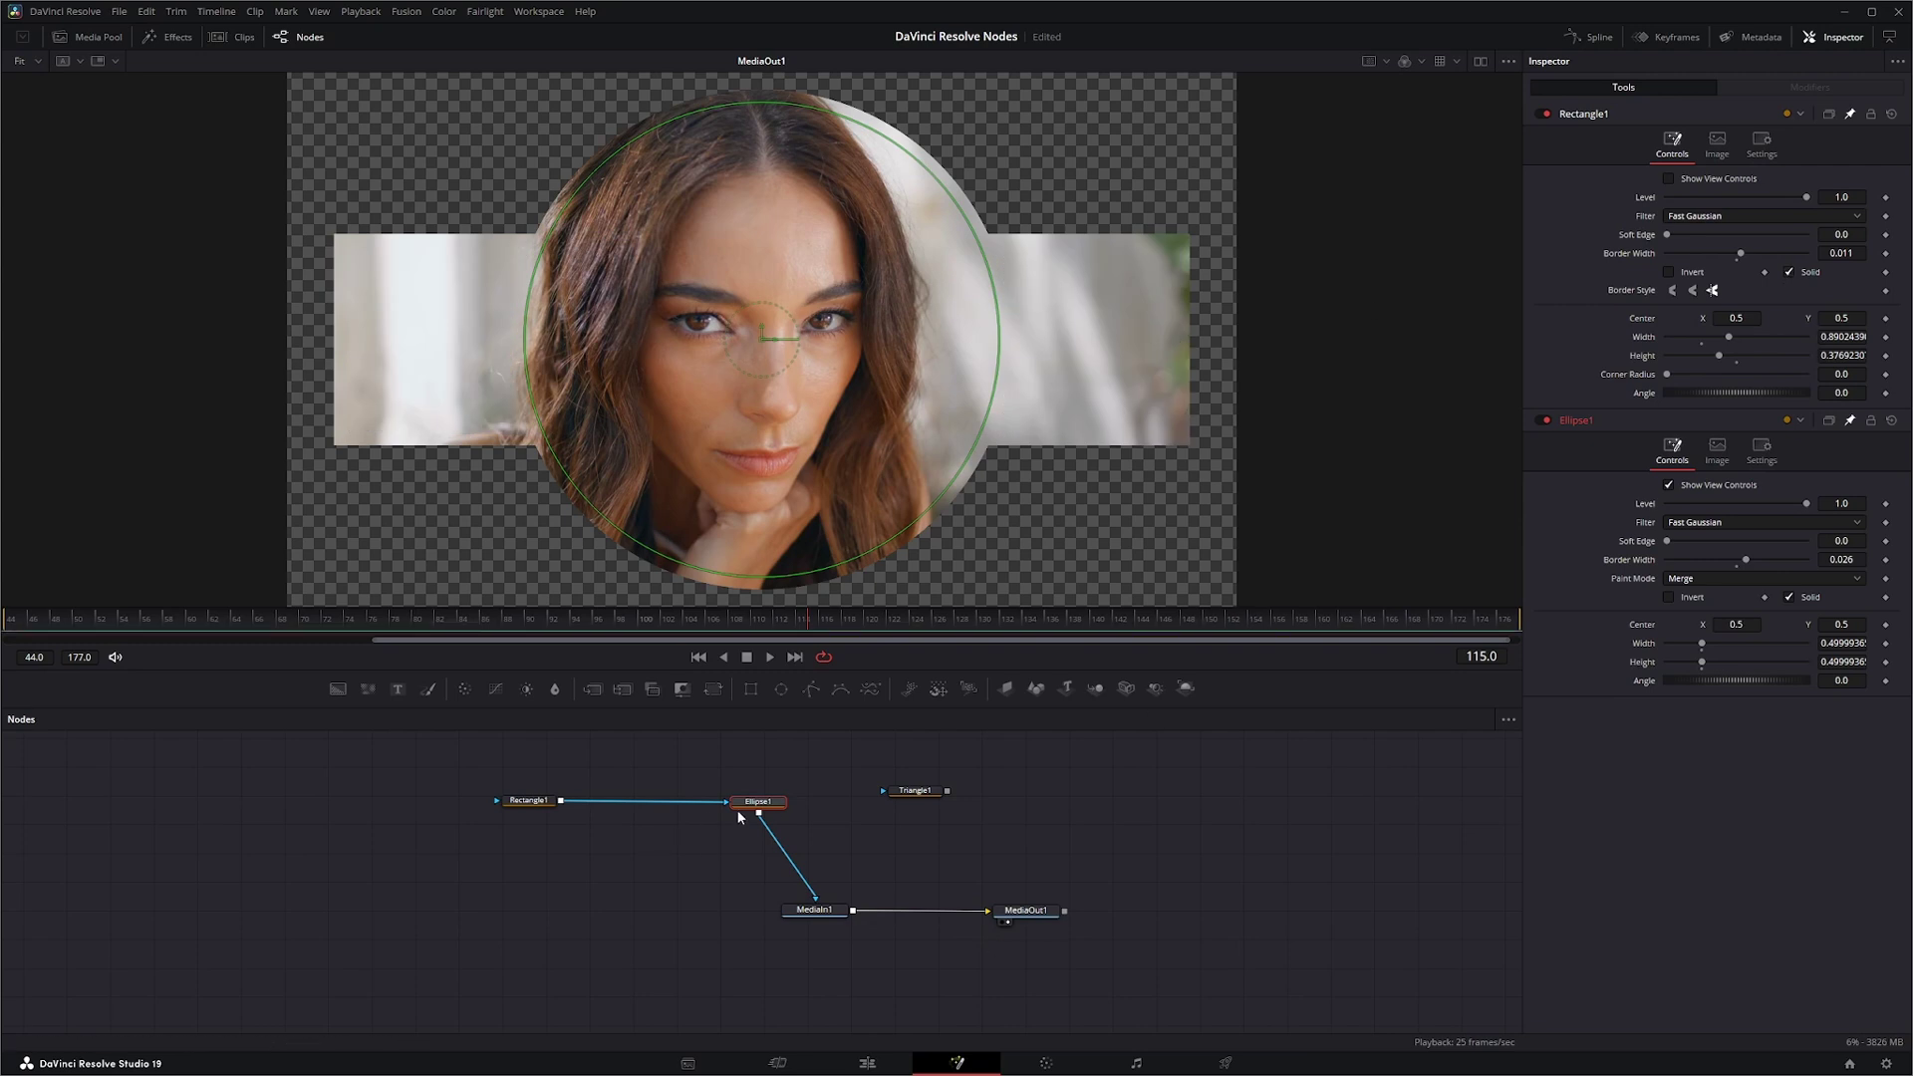
Step: Add a MultiMerge node combining Rectangle1 and Ellipse1, and feed its output into MediaIn1's mask
{"action": "left_click_drag", "start_coordinate": [773, 812], "coordinate": [629, 800]}
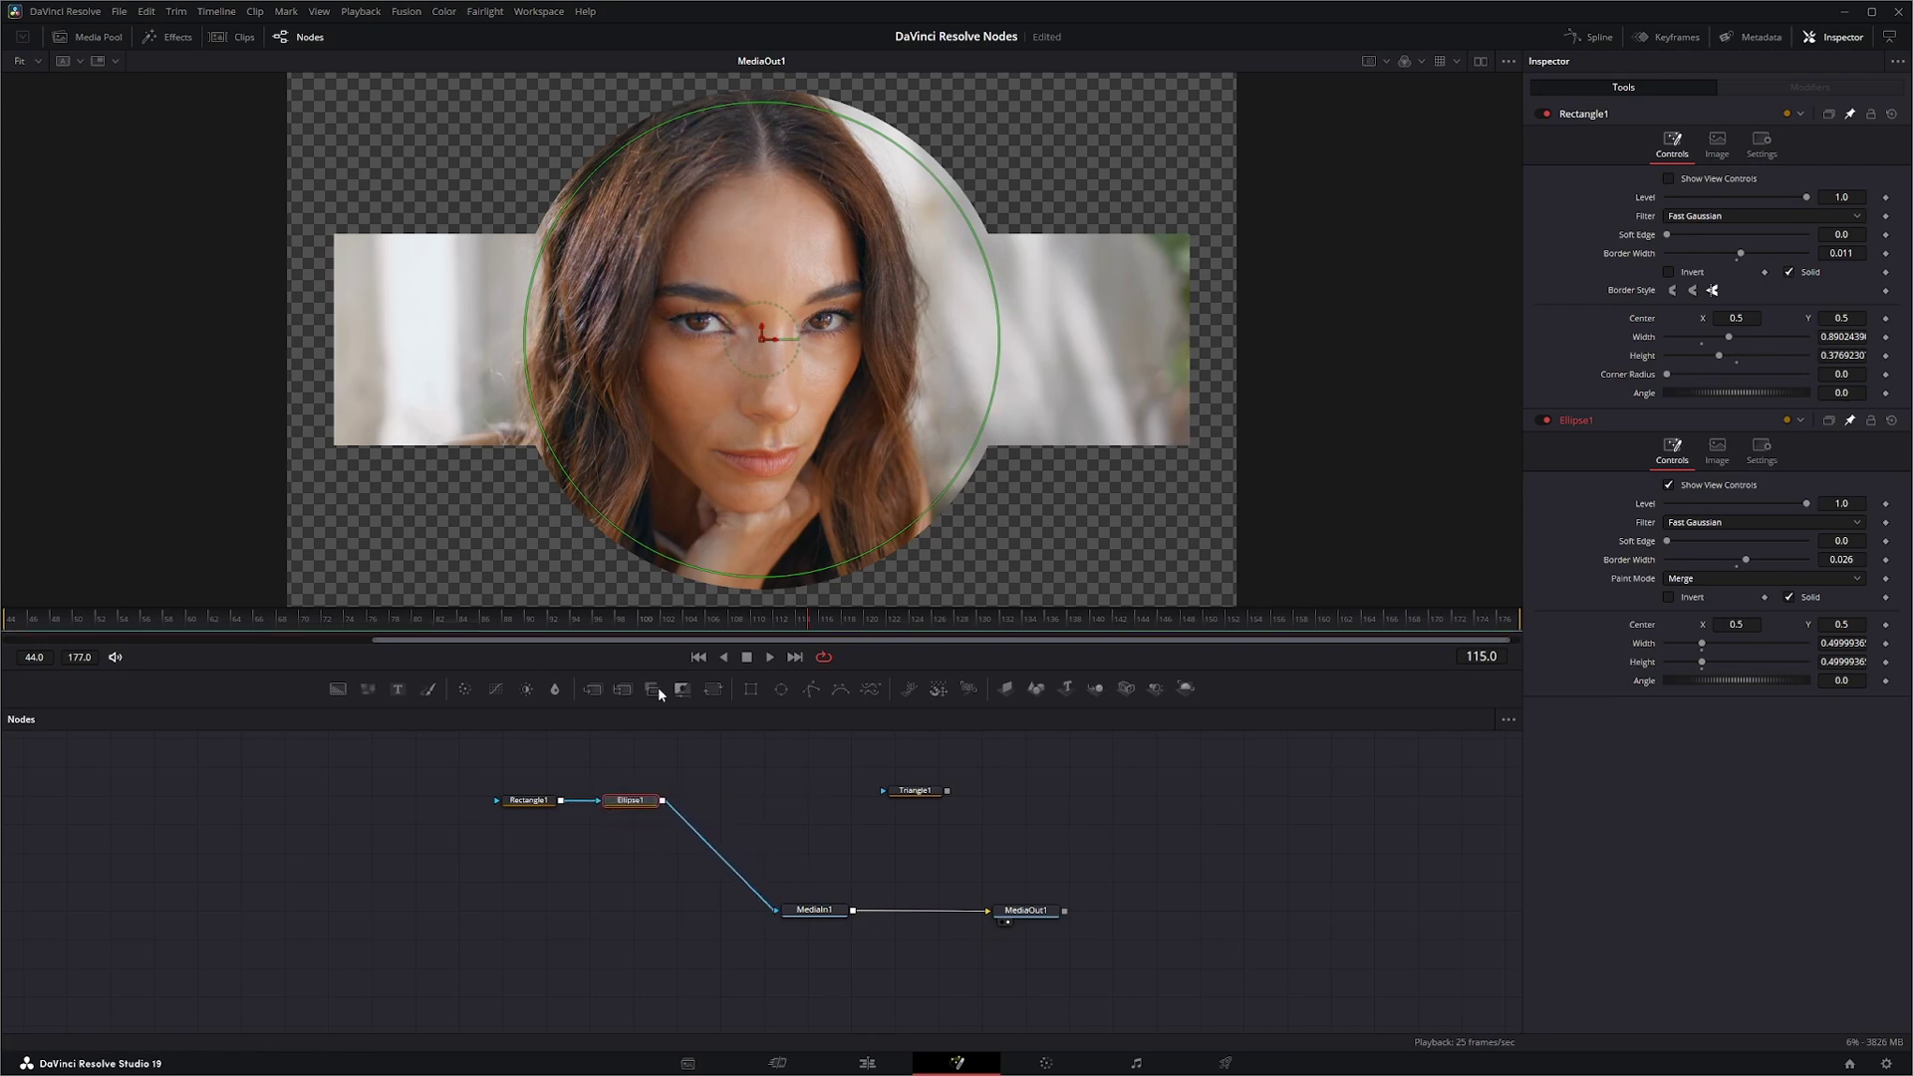
{"action": "left_click_drag", "start_coordinate": [621, 688], "coordinate": [777, 825]}
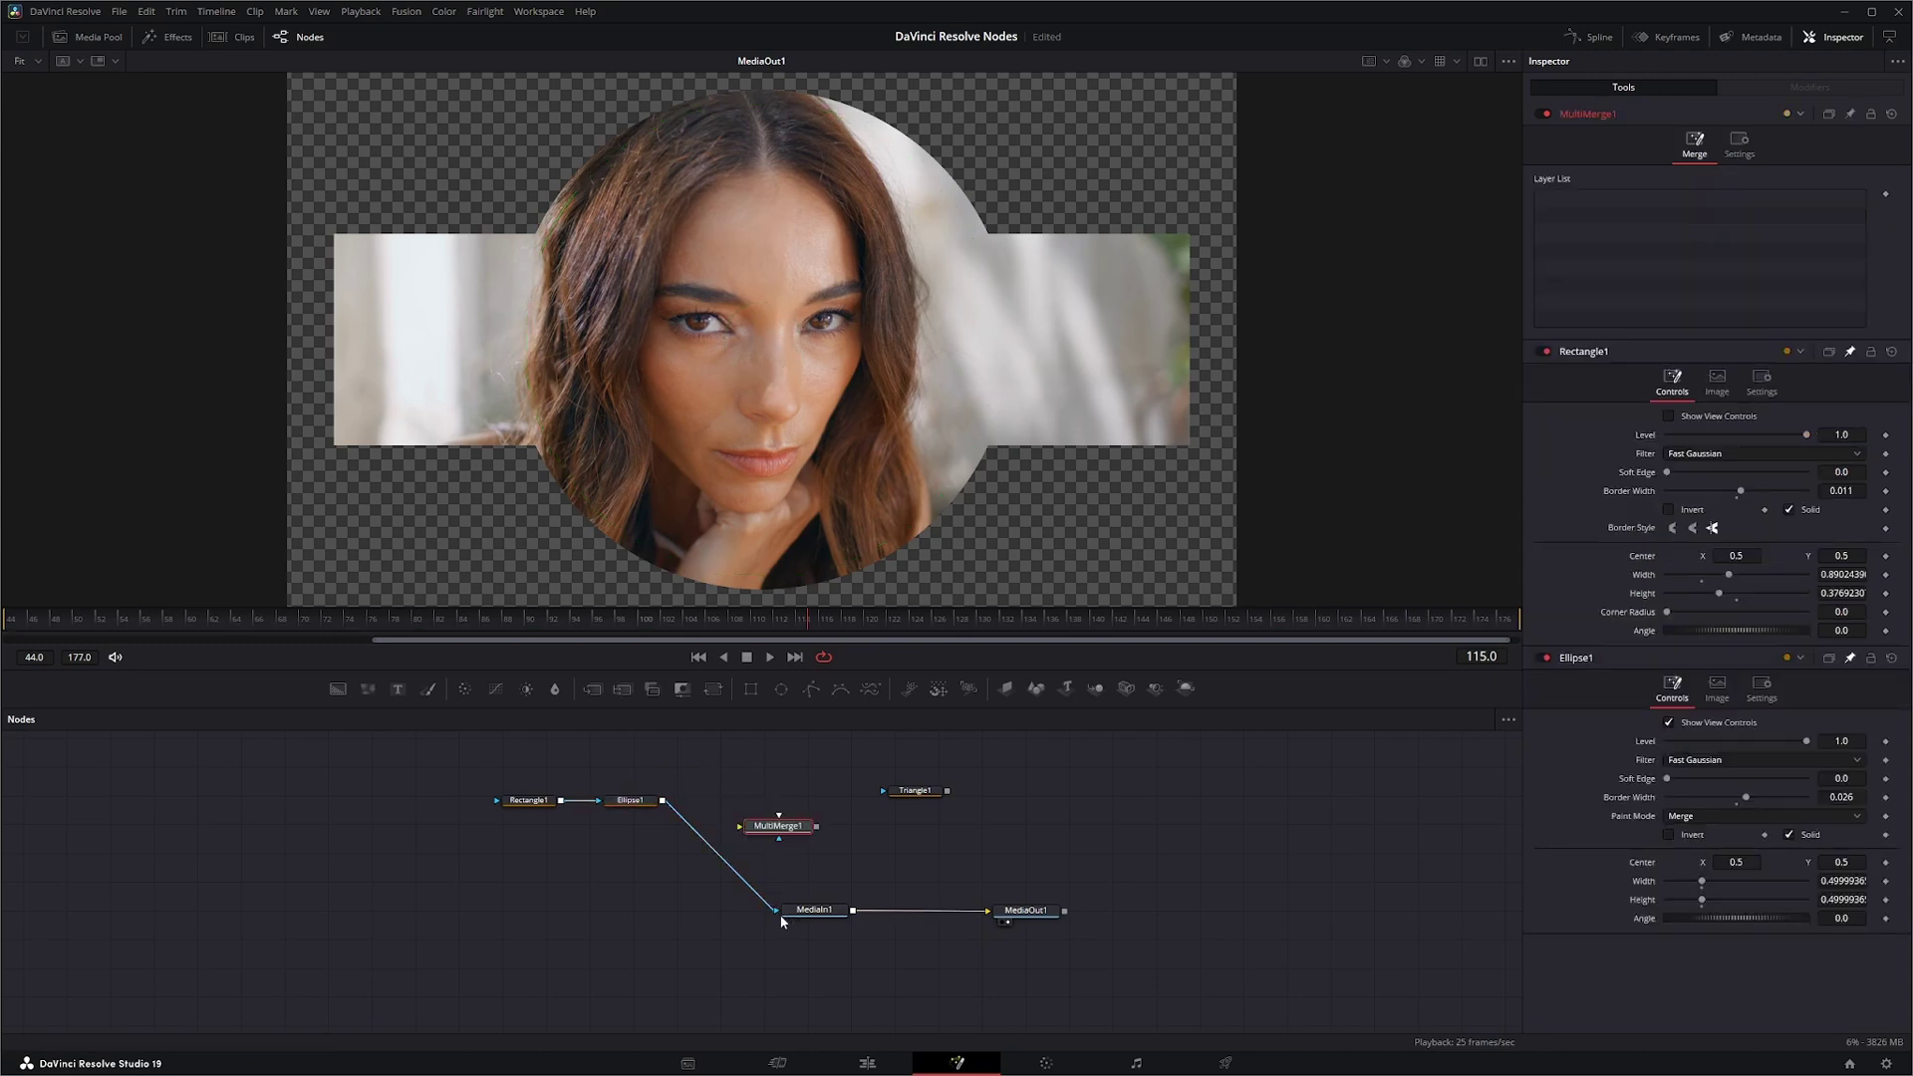
{"action": "left_click_drag", "start_coordinate": [561, 800], "coordinate": [778, 914]}
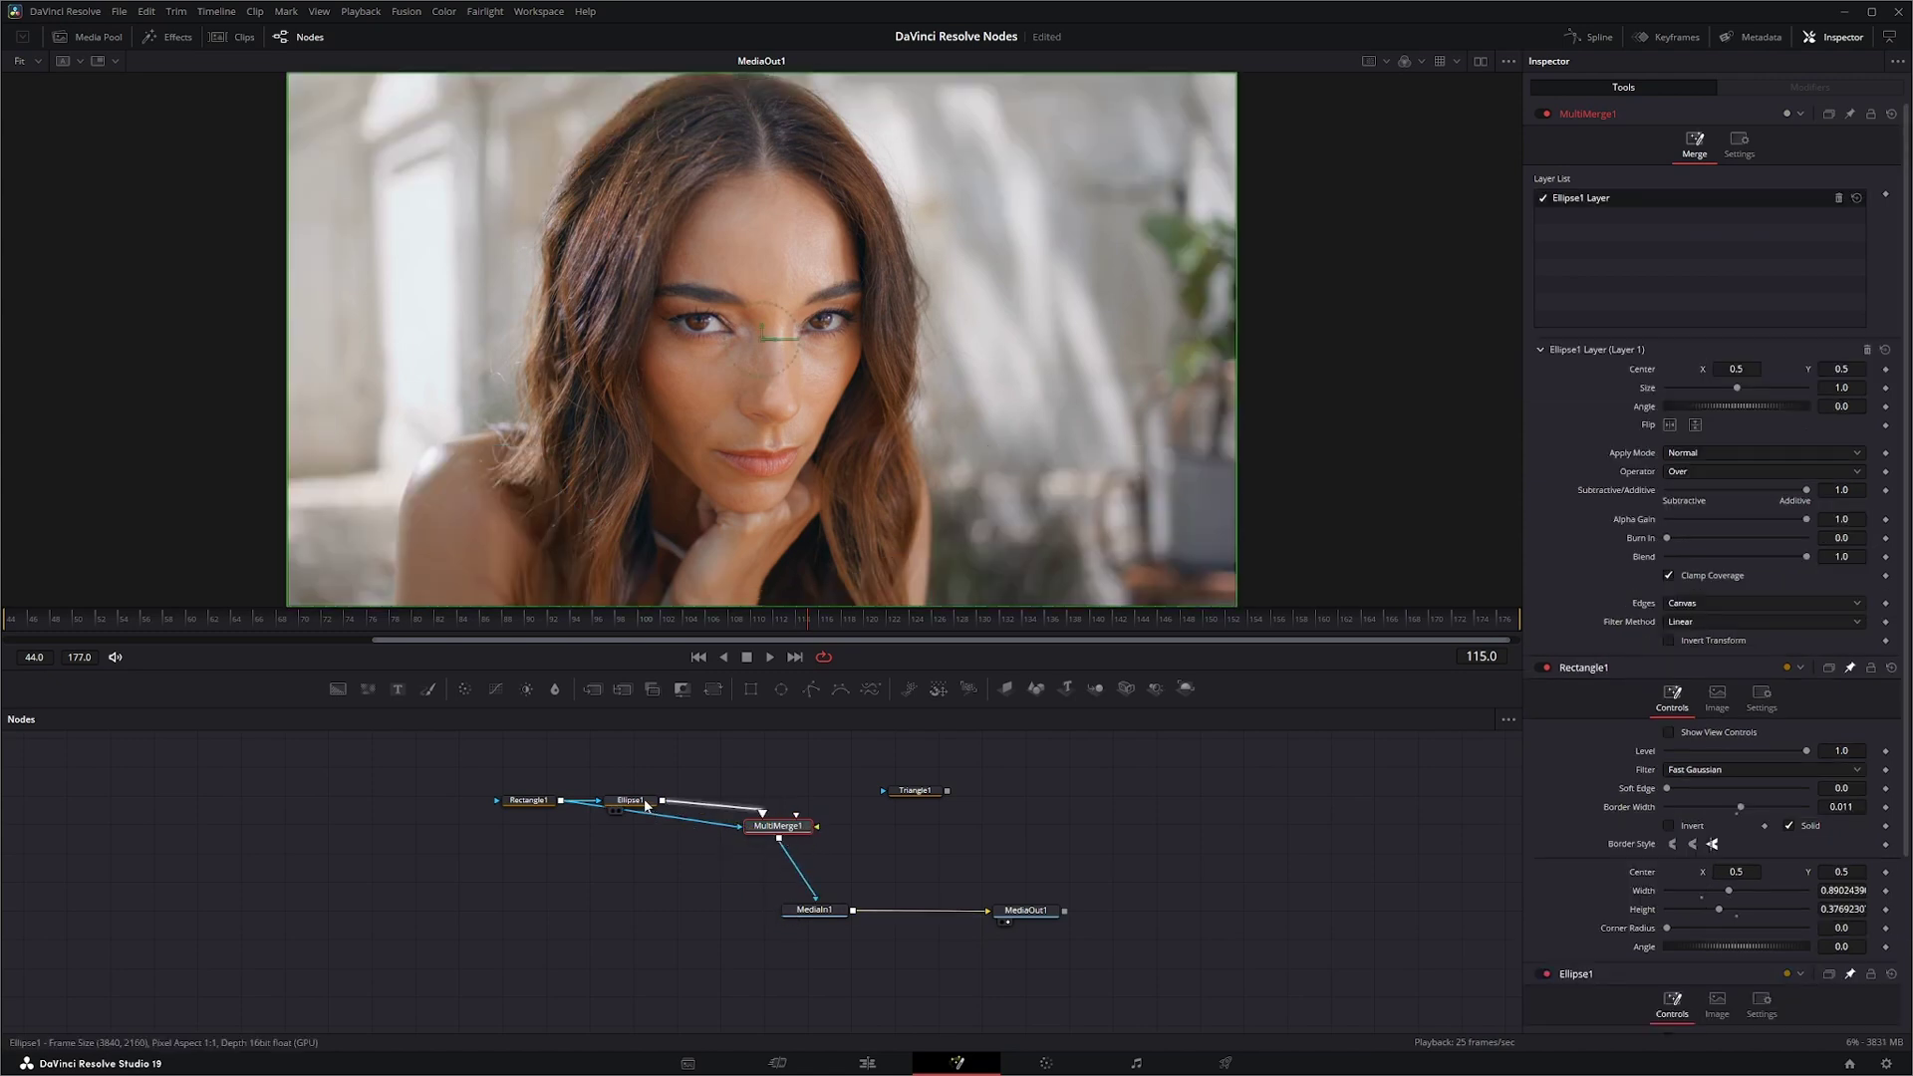
{"action": "mouse_move", "coordinate": [639, 794]}
{"action": "left_mouse_down"}
{"action": "mouse_move", "coordinate": [748, 765]}
{"action": "mouse_move", "coordinate": [715, 765]}
{"action": "mouse_move", "coordinate": [770, 809]}
{"action": "mouse_move", "coordinate": [750, 839]}
{"action": "mouse_move", "coordinate": [753, 774]}
{"action": "mouse_move", "coordinate": [735, 784]}
{"action": "left_mouse_up"}
{"action": "left_click", "coordinate": [814, 910]}
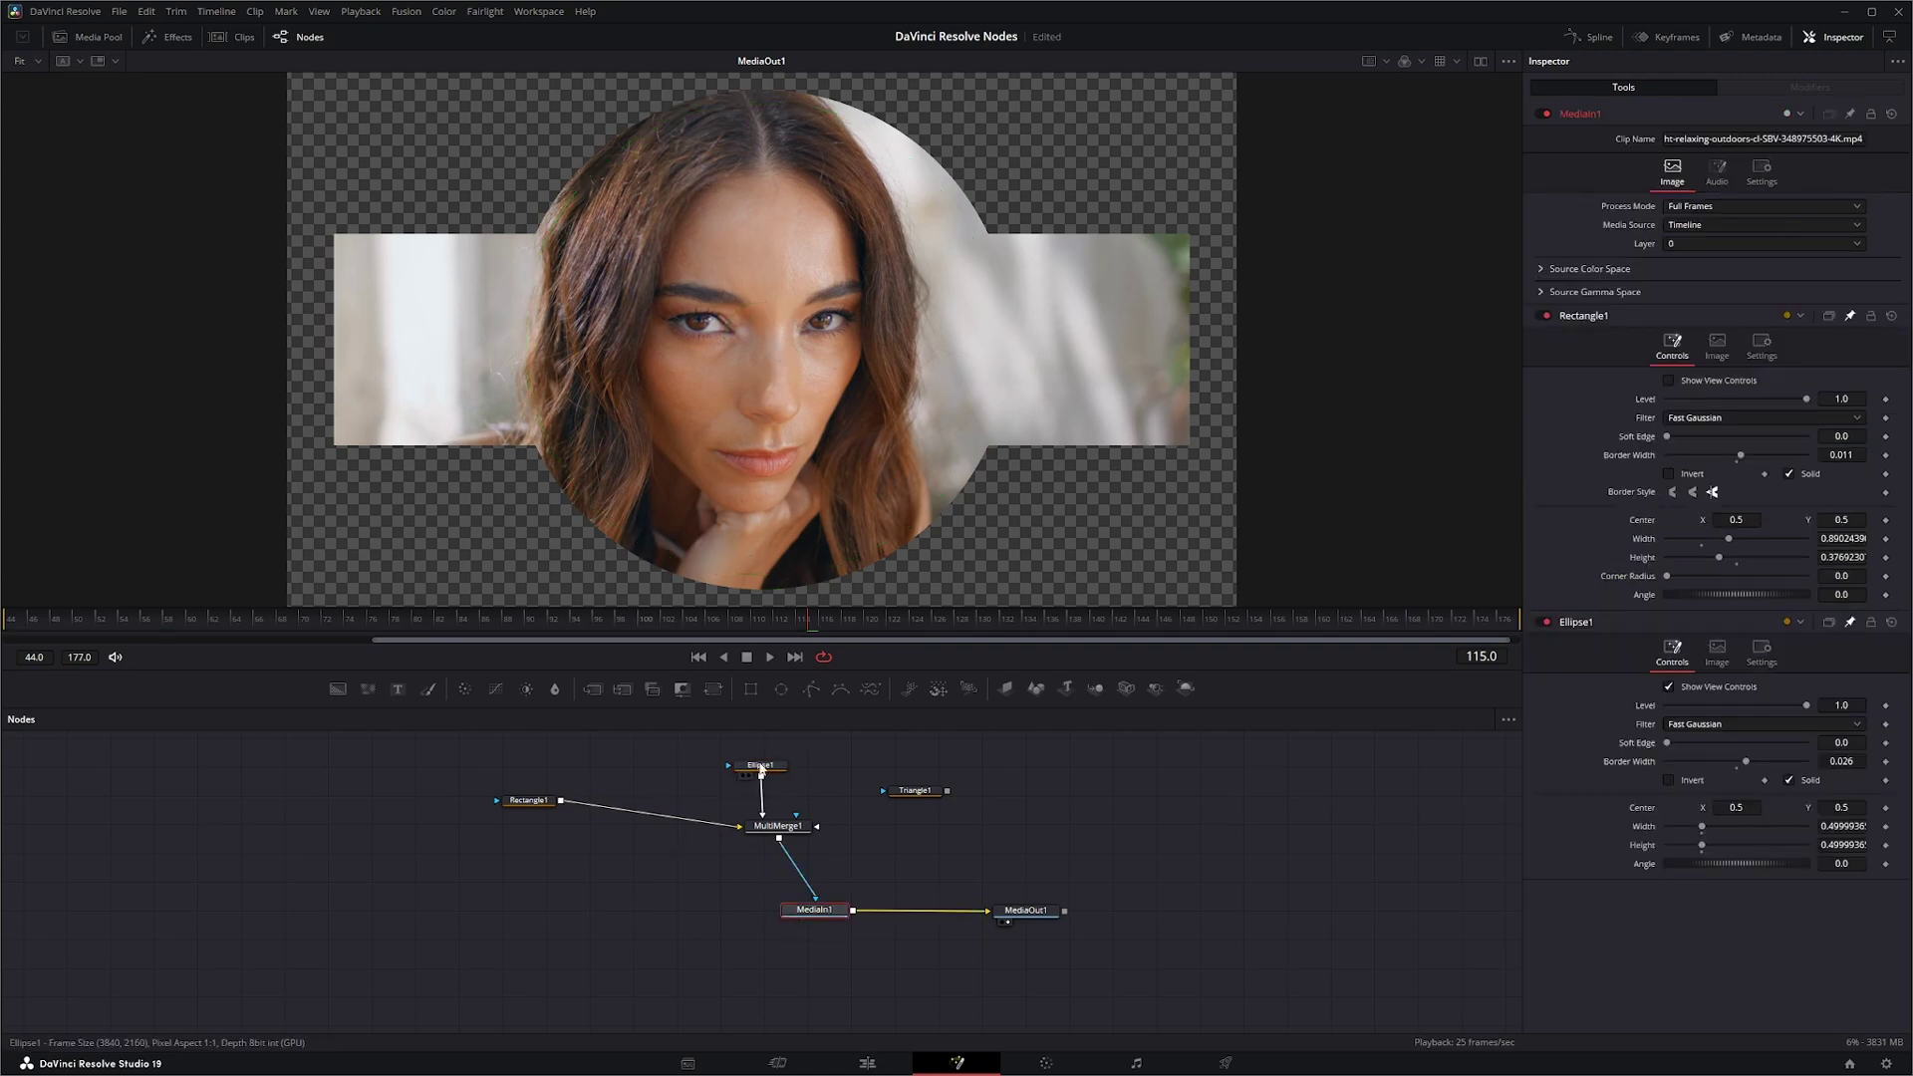
{"action": "left_click_drag", "start_coordinate": [763, 773], "coordinate": [646, 766]}
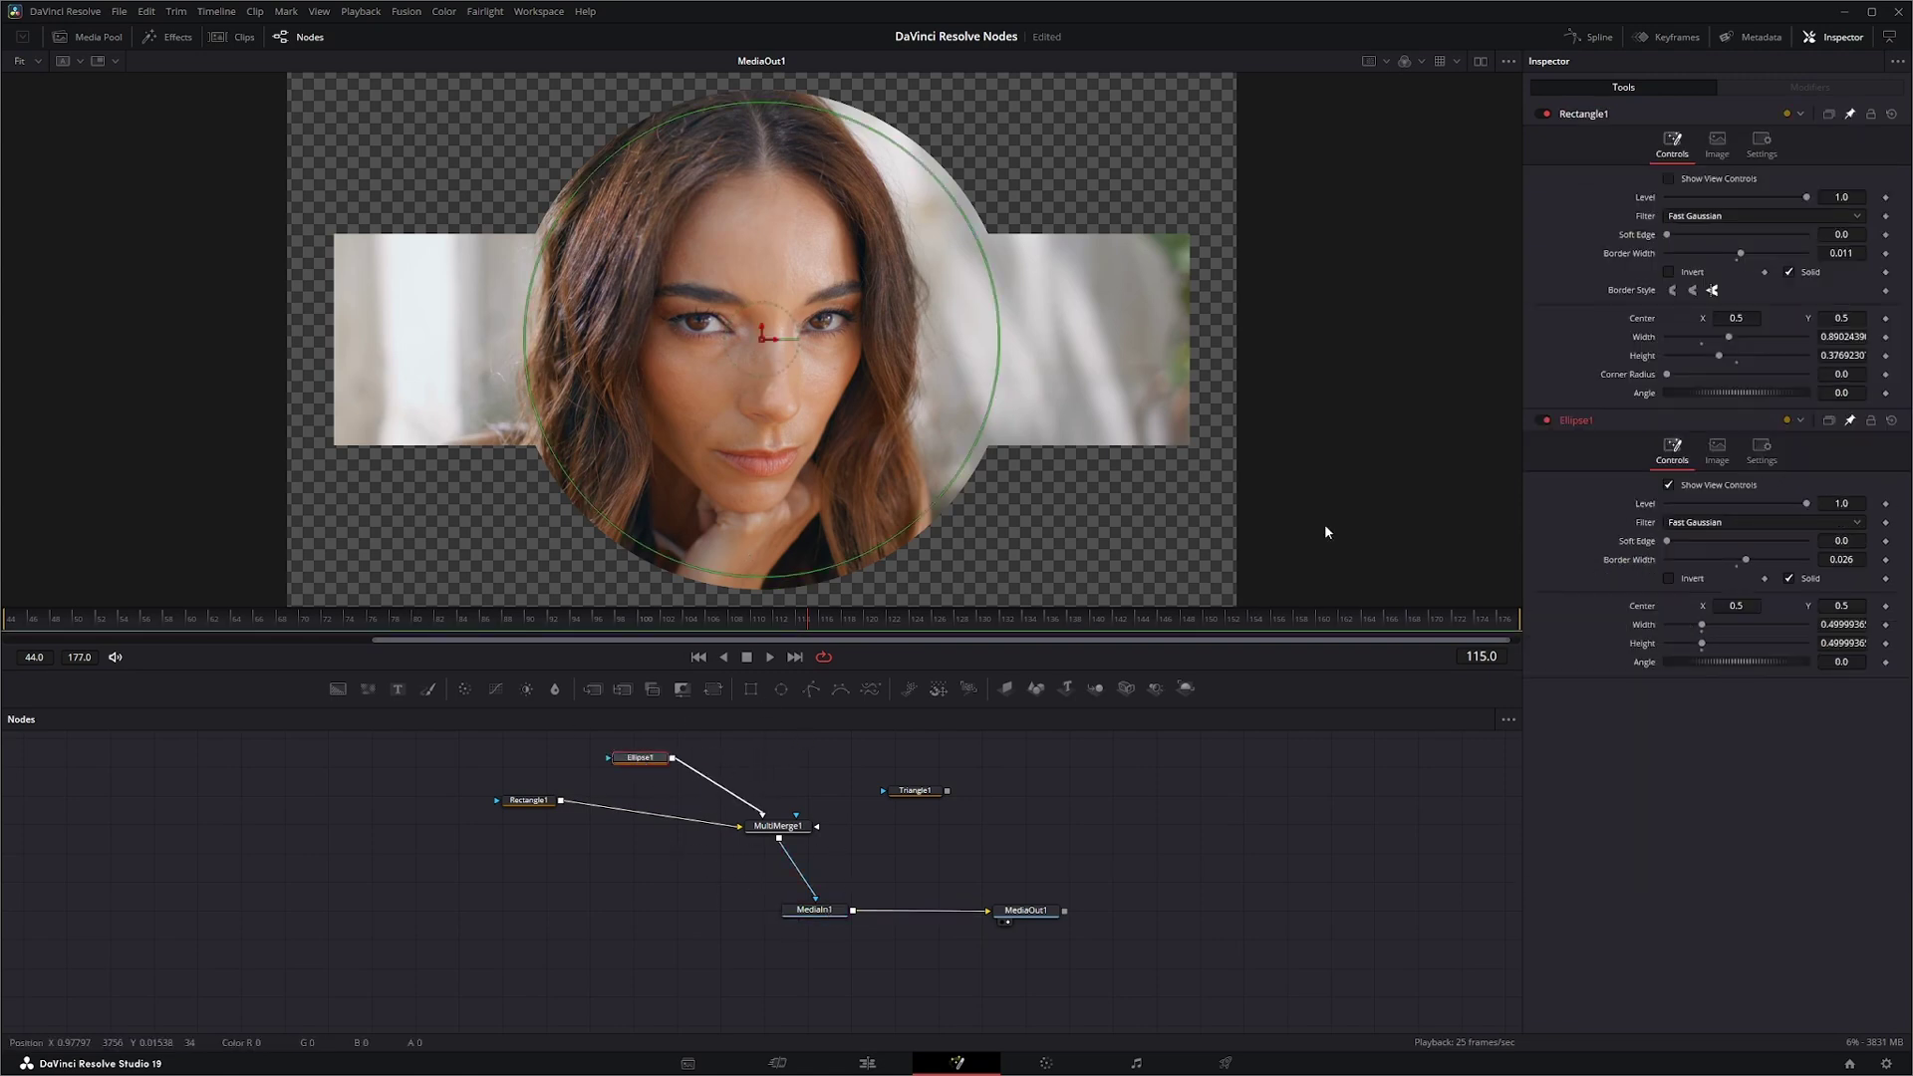
{"action": "left_click", "coordinate": [526, 801]}
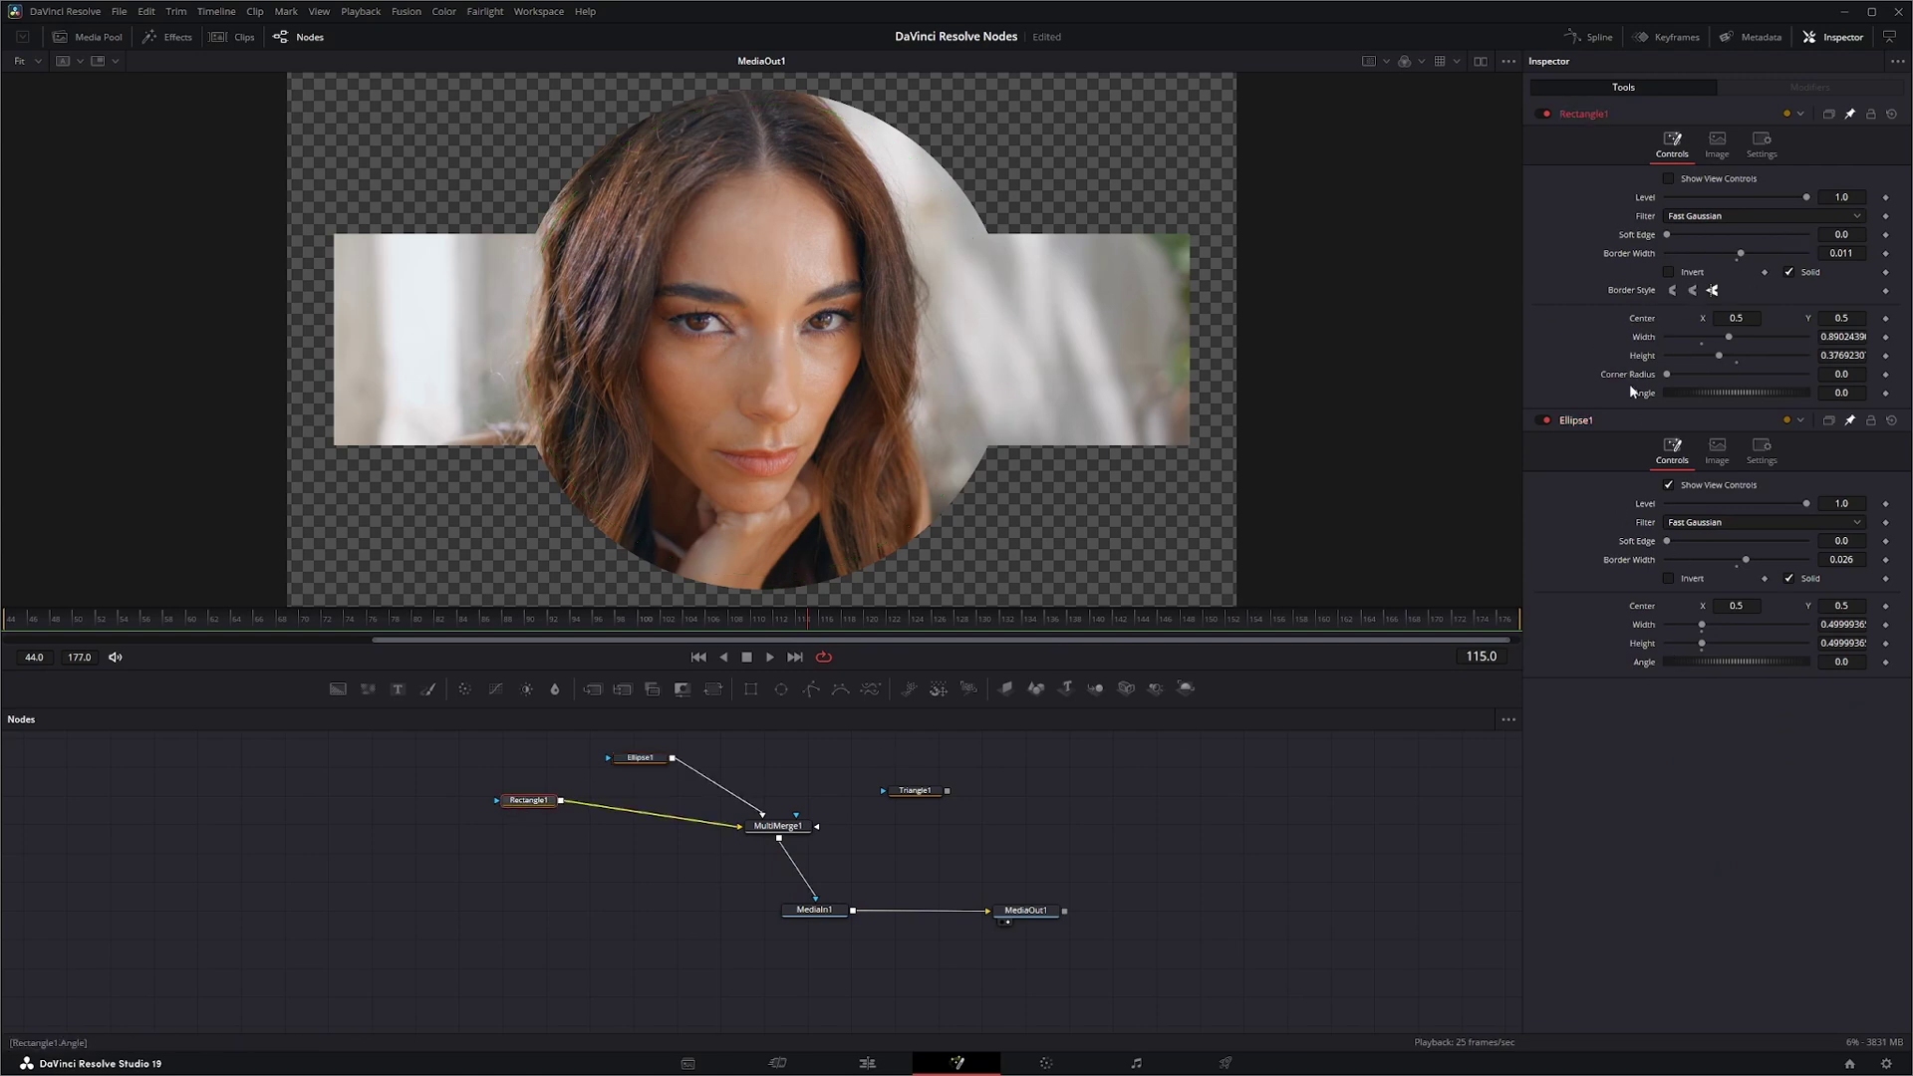
{"action": "left_click_drag", "start_coordinate": [641, 759], "coordinate": [755, 763]}
{"action": "left_click", "coordinate": [756, 761]}
{"action": "left_click_drag", "start_coordinate": [817, 922], "coordinate": [790, 913]}
{"action": "left_click", "coordinate": [790, 913]}
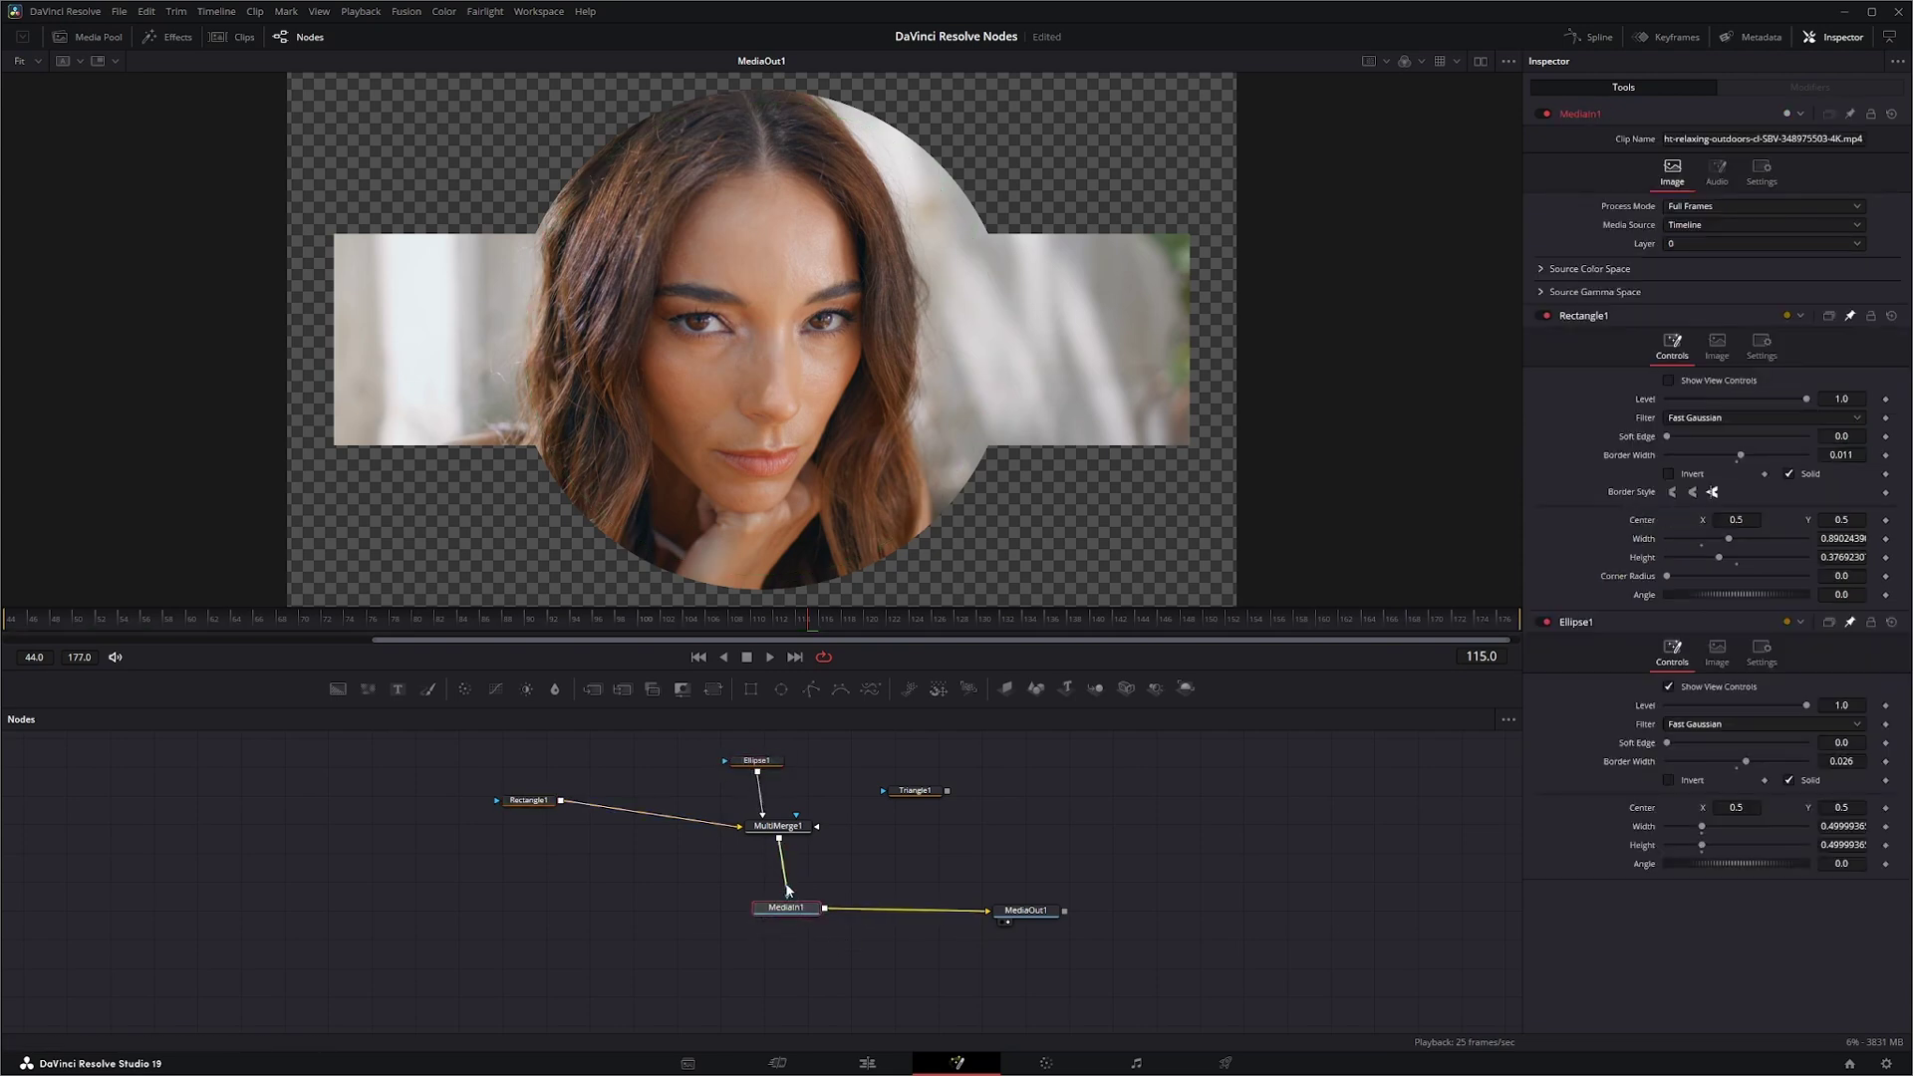
Step: Disconnect MultiMerge1 from MediaIn1 and add a standalone Rectangle2 mask node to the graph
{"action": "left_click_drag", "start_coordinate": [782, 870], "coordinate": [782, 867]}
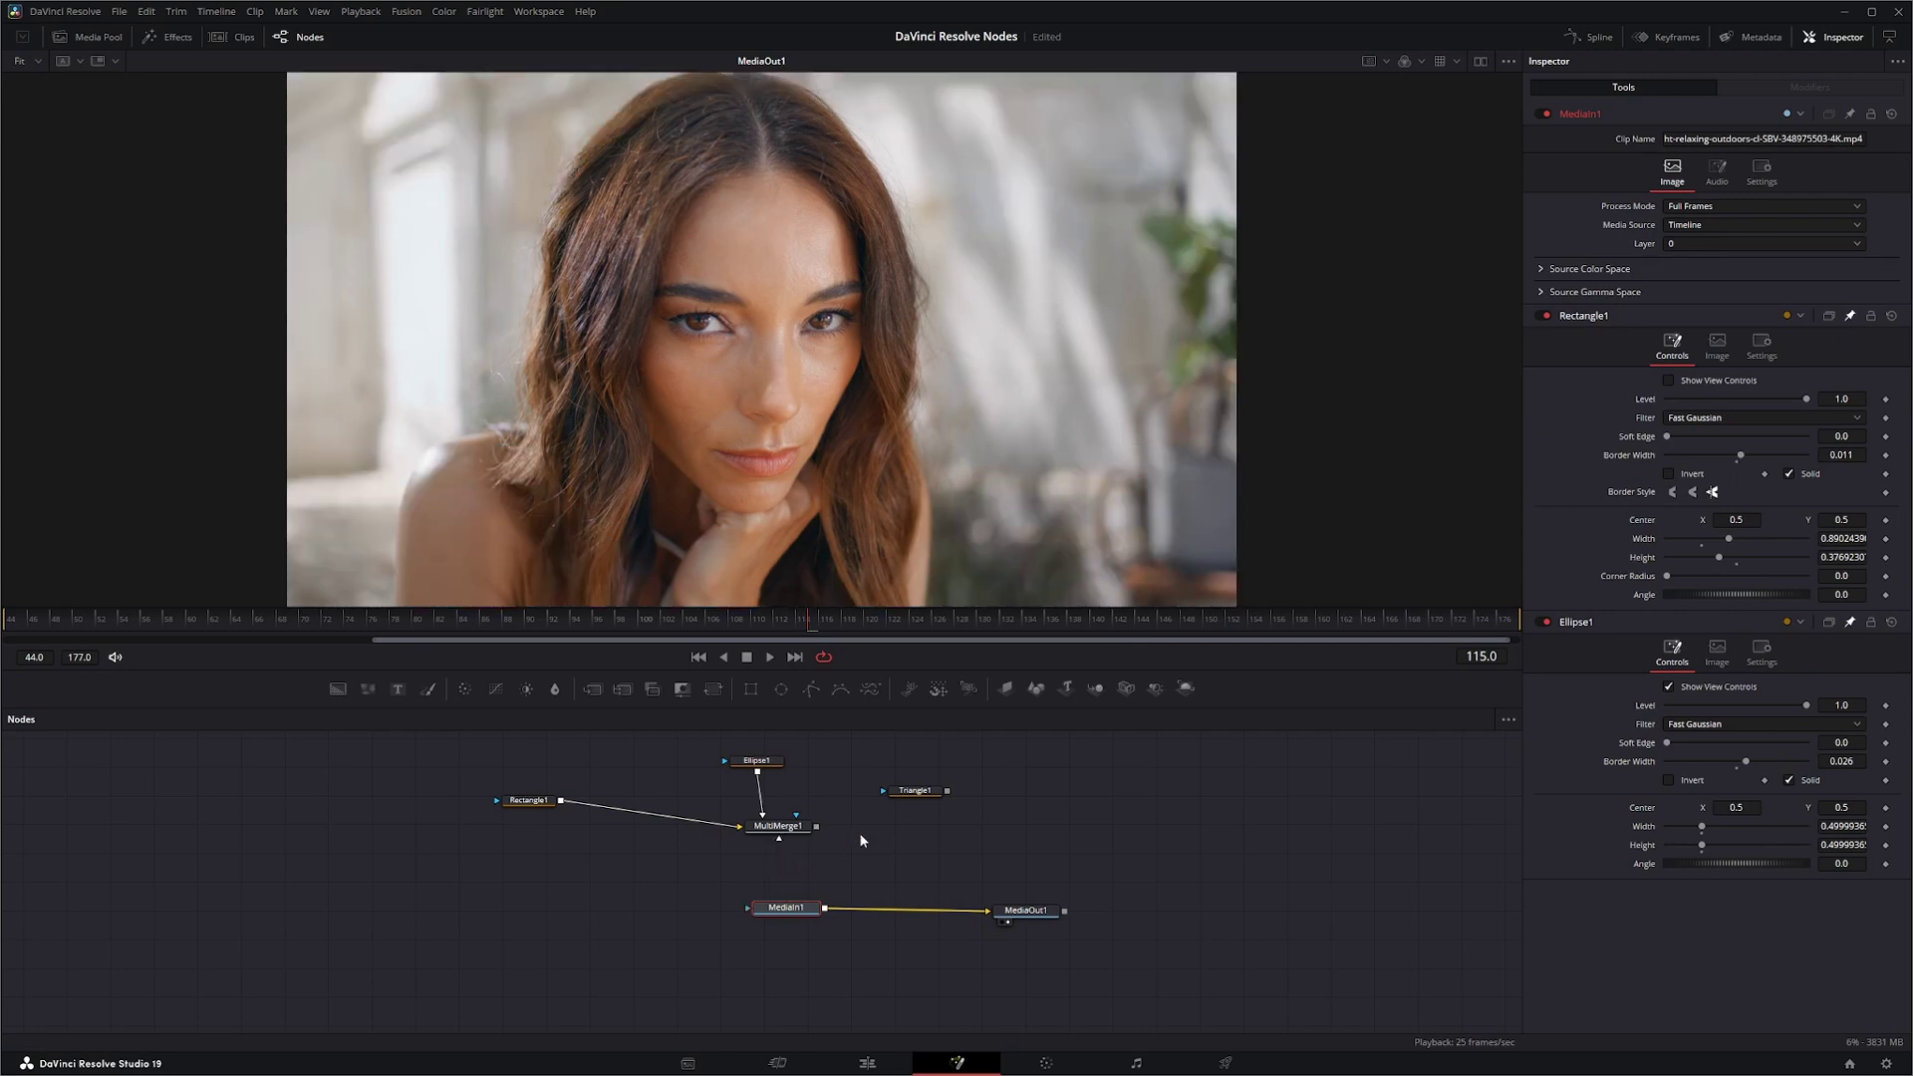
{"action": "left_click_drag", "start_coordinate": [922, 792], "coordinate": [1155, 813]}
{"action": "left_click_drag", "start_coordinate": [753, 689], "coordinate": [636, 915]}
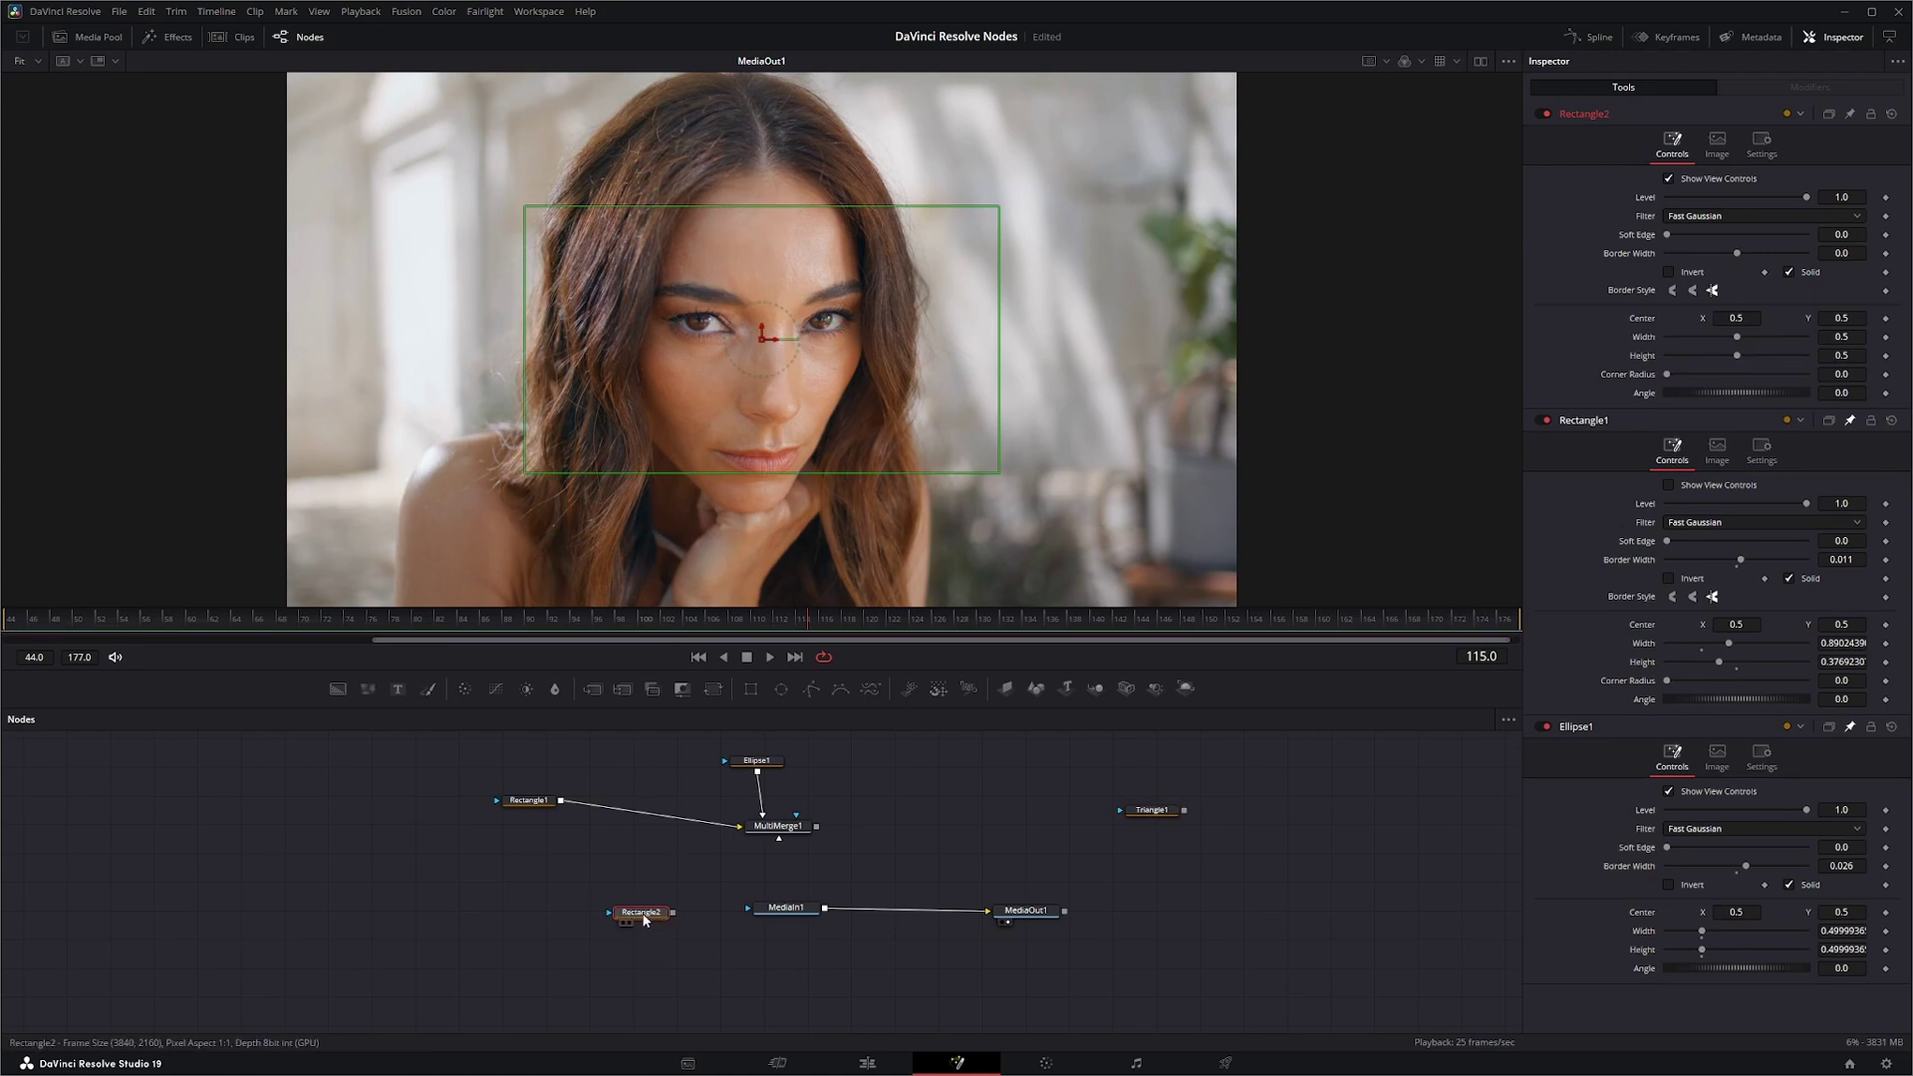
{"action": "left_click_drag", "start_coordinate": [642, 917], "coordinate": [645, 917]}
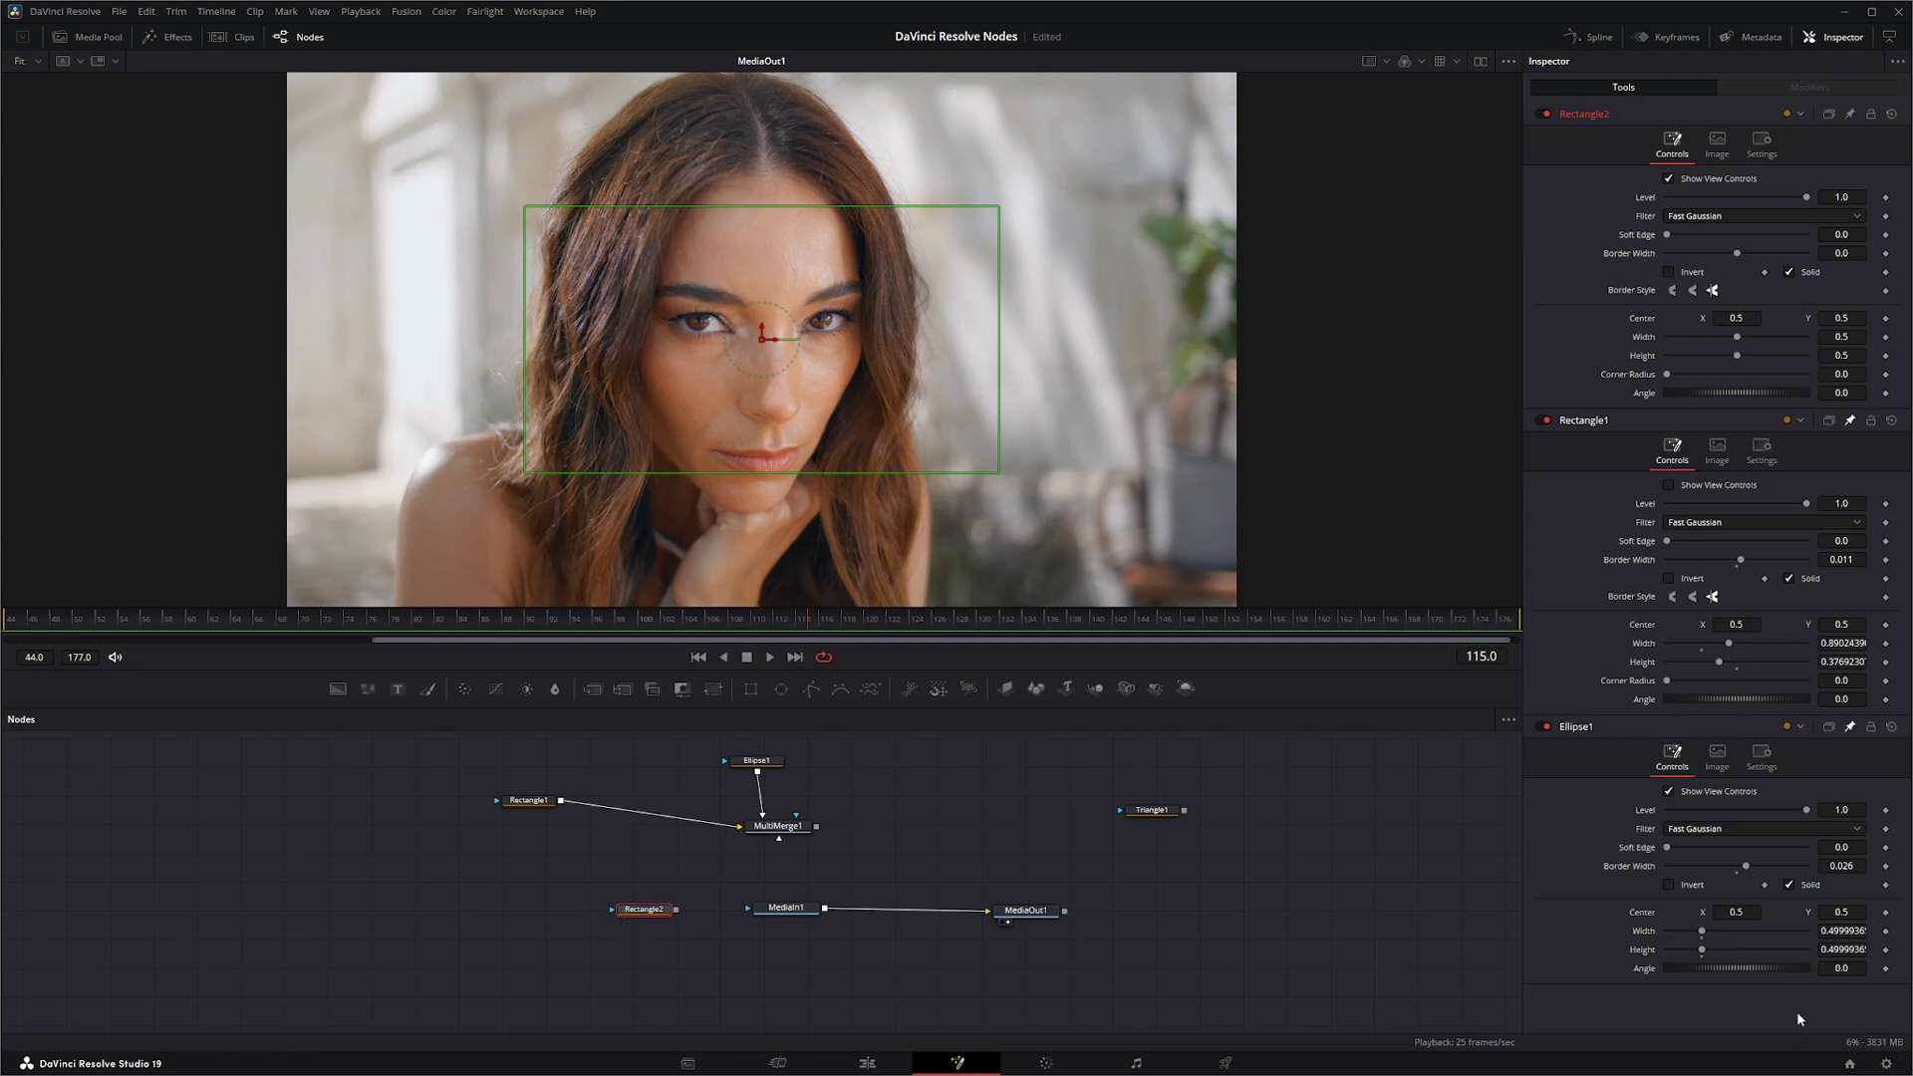
Step: Check the 2048 x 1152 timeline resolution in Project Settings, cancel, and view the 3840x2160 footage
{"action": "left_click", "coordinate": [1886, 1064]}
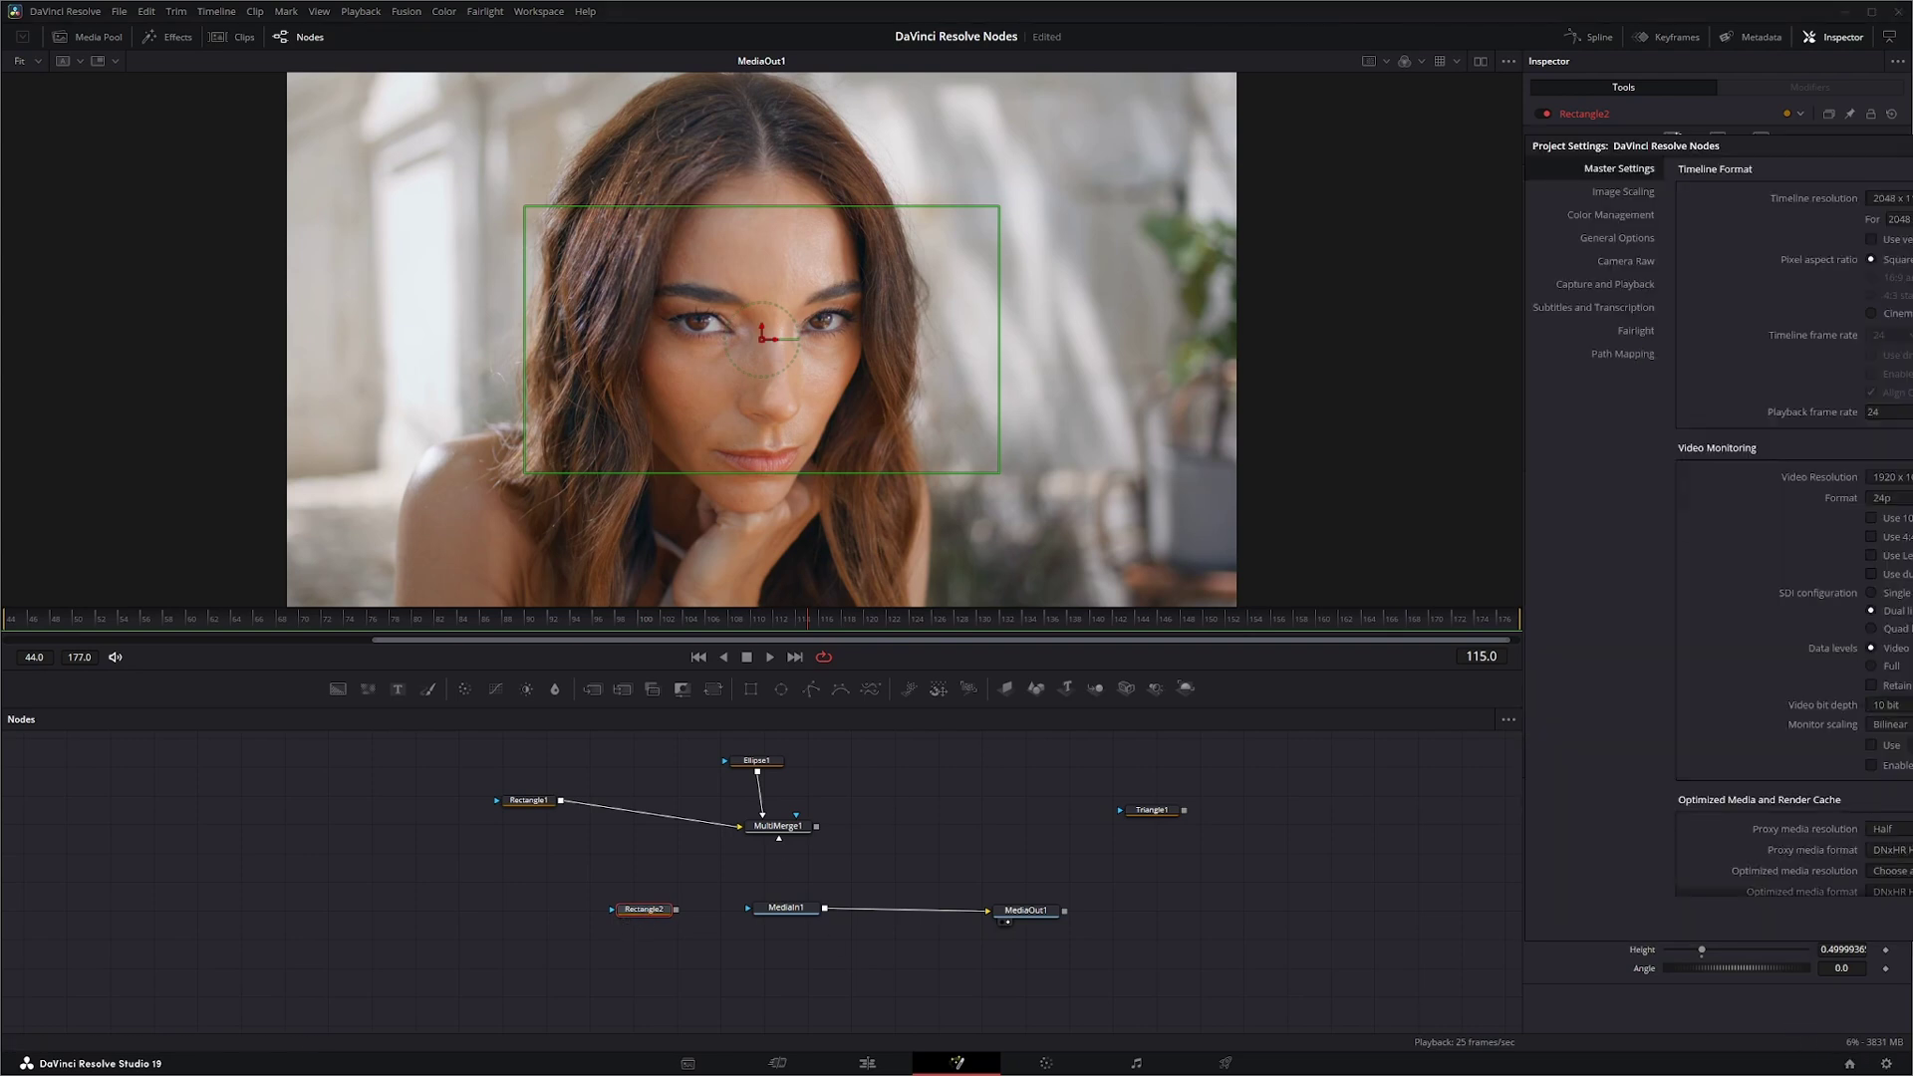
{"action": "left_click_drag", "start_coordinate": [1908, 146], "coordinate": [1158, 176]}
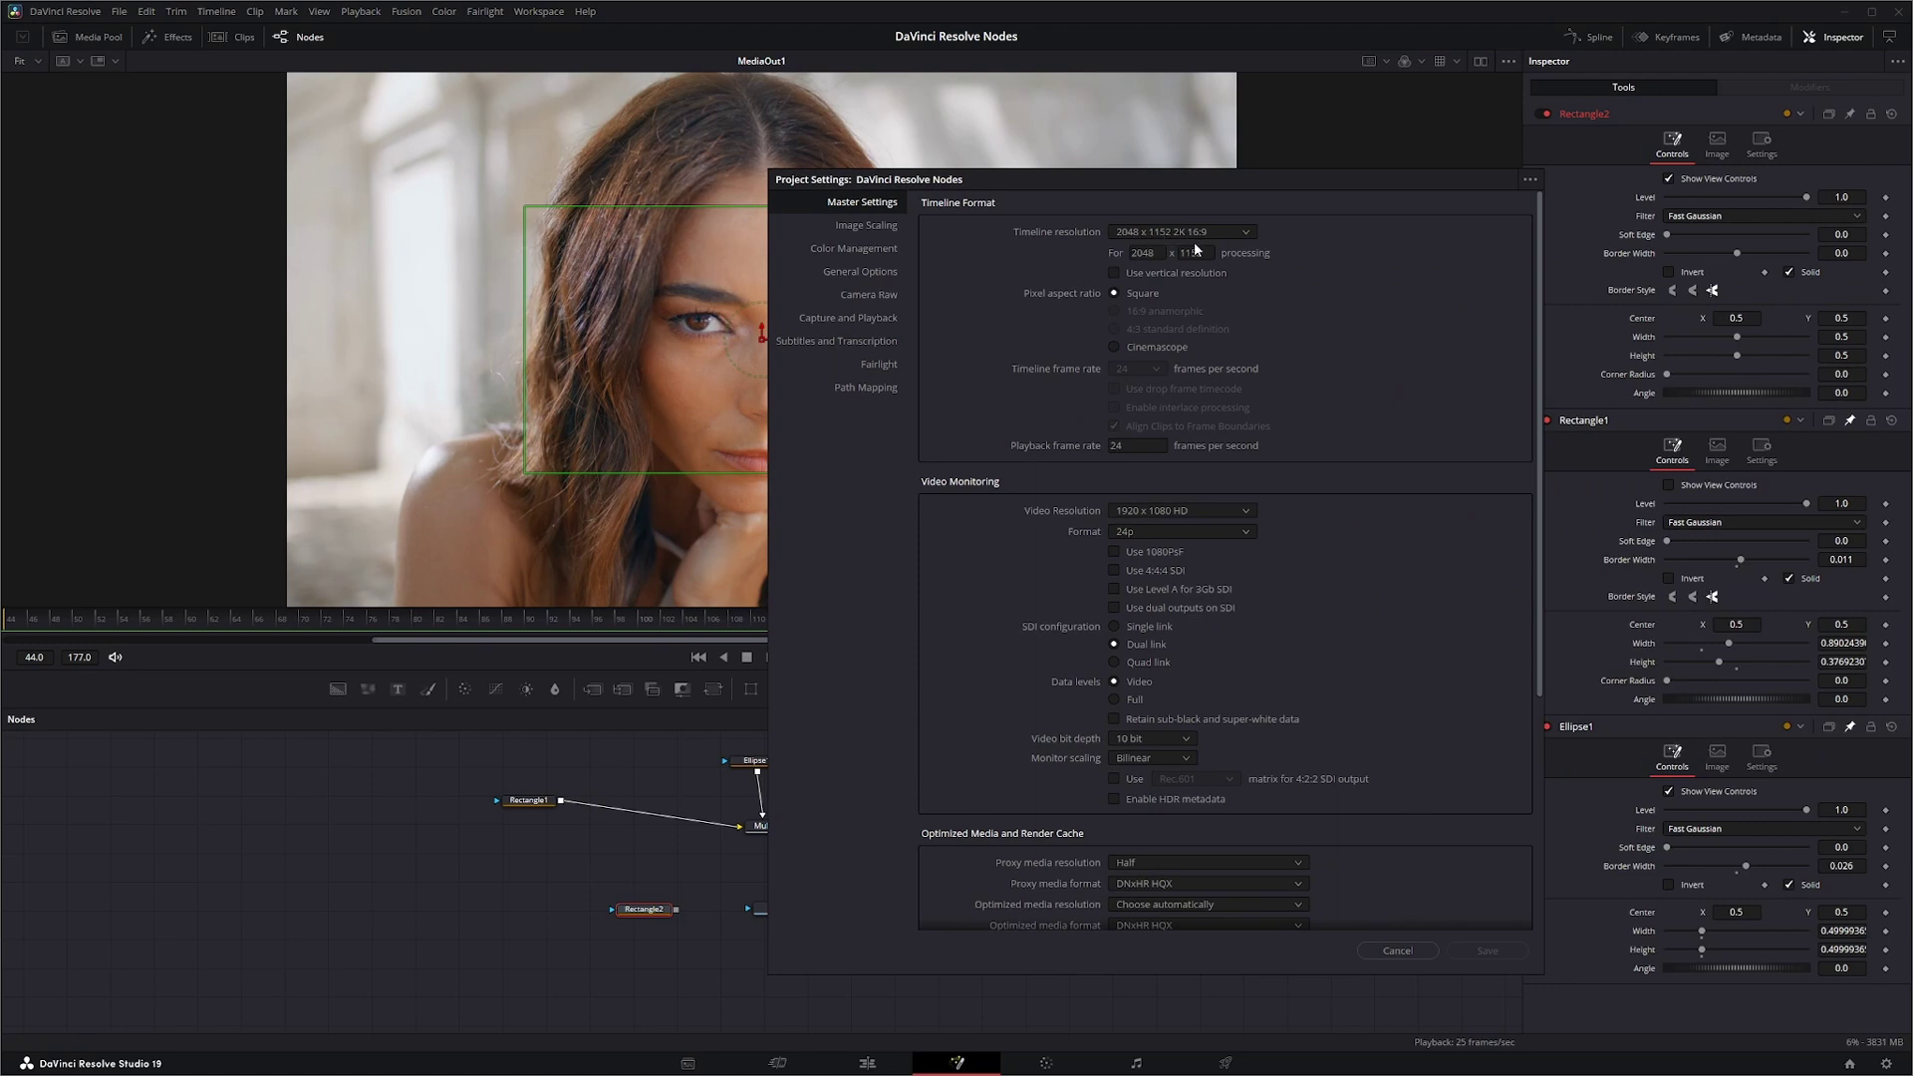
{"action": "left_click", "coordinate": [1398, 950]}
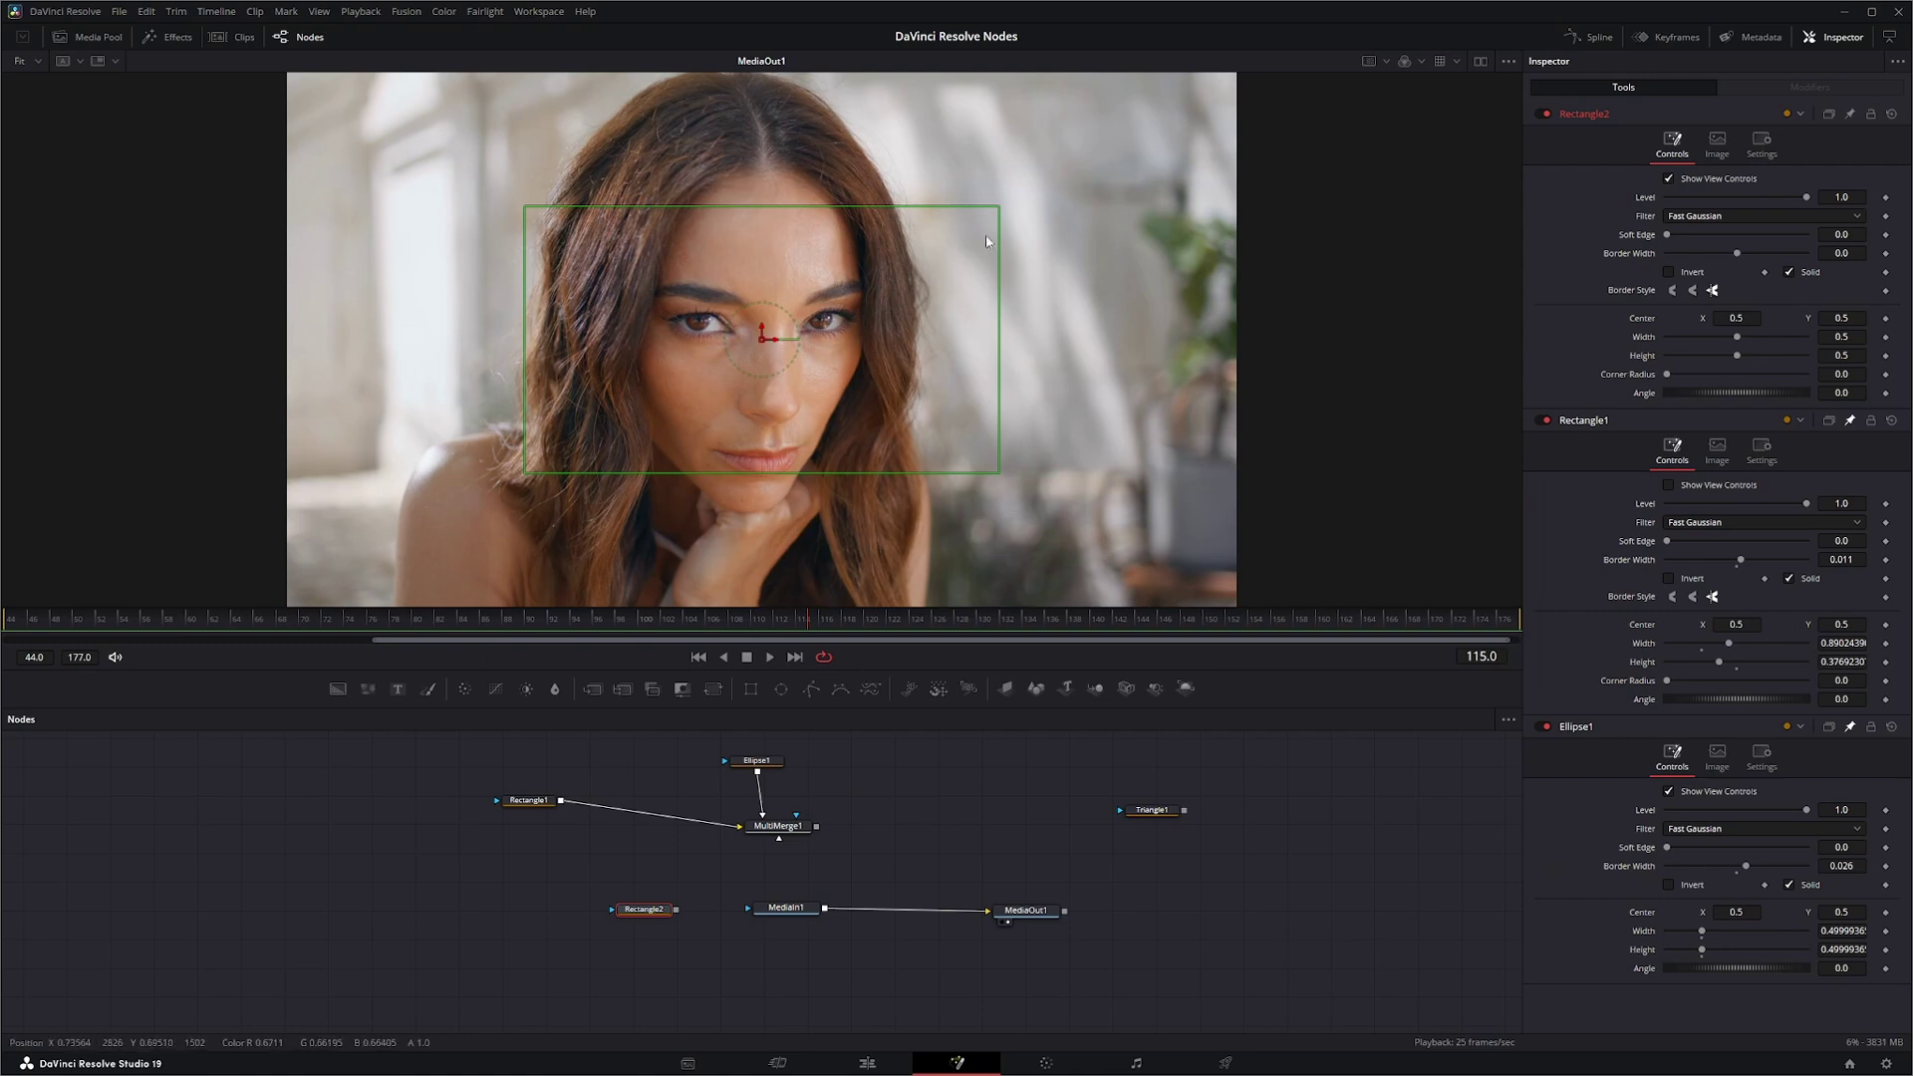
{"action": "scroll", "coordinate": [1104, 317], "scroll_direction": "up", "scroll_amount": 4}
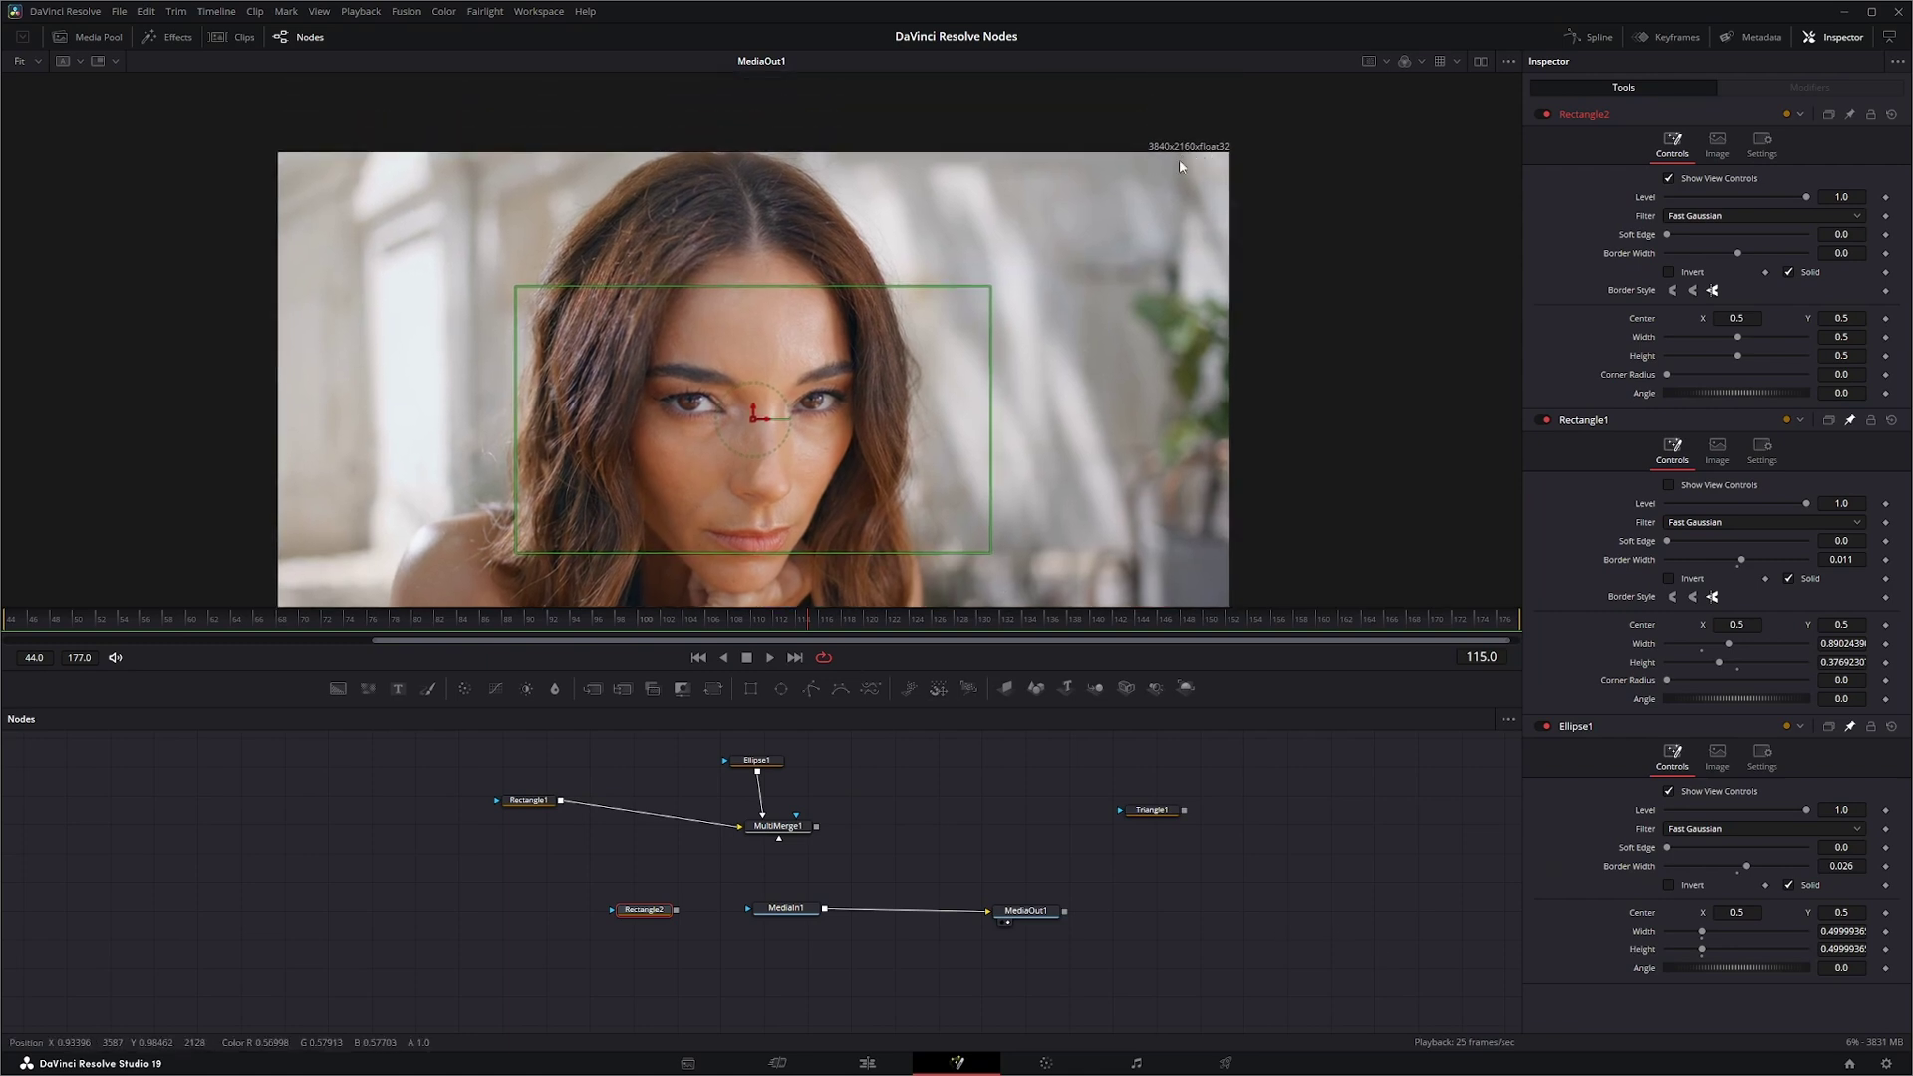
{"action": "left_click_drag", "start_coordinate": [1088, 464], "coordinate": [1118, 369]}
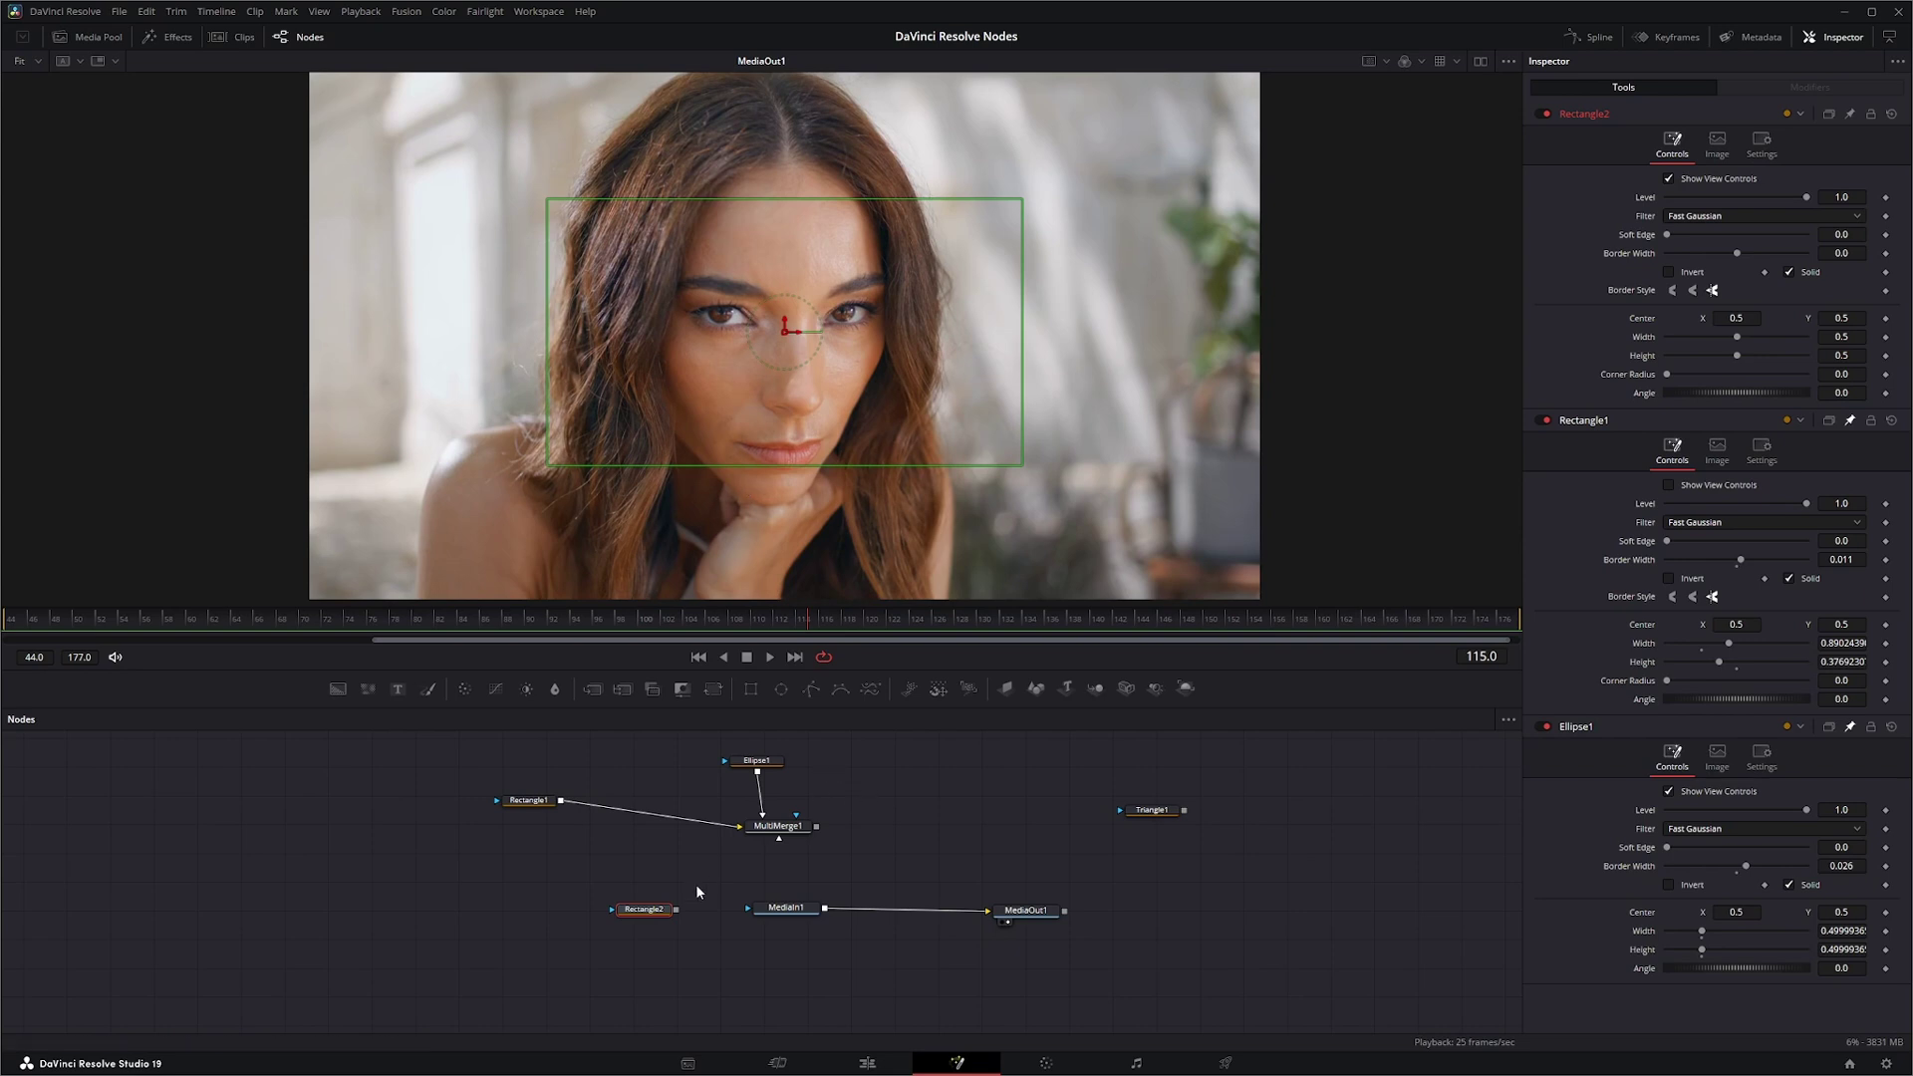
{"action": "left_click_drag", "start_coordinate": [653, 911], "coordinate": [648, 910]}
Step: On the Edit page, place Bitmap Mask.mp4 on Video 2, preview it, then delete it again
{"action": "left_click", "coordinate": [863, 1066]}
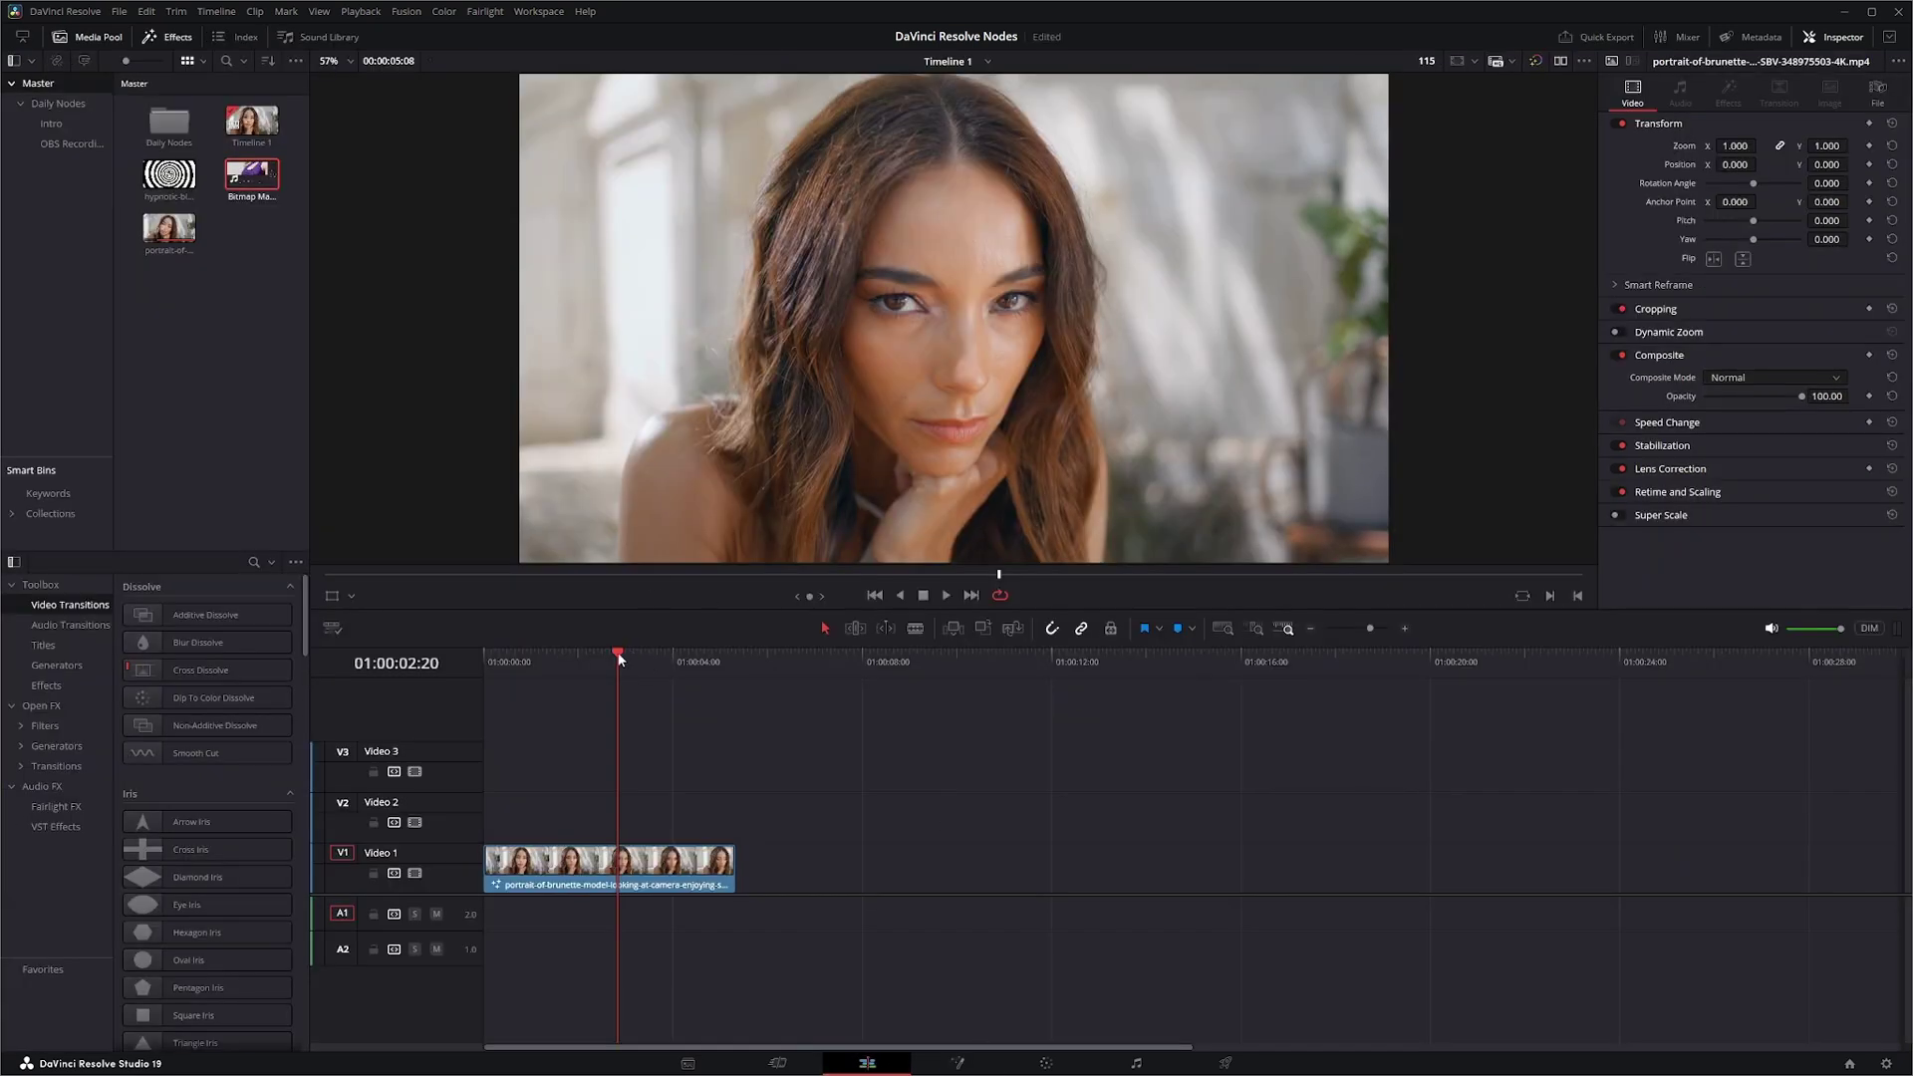
{"action": "left_click_drag", "start_coordinate": [618, 657], "coordinate": [483, 688]}
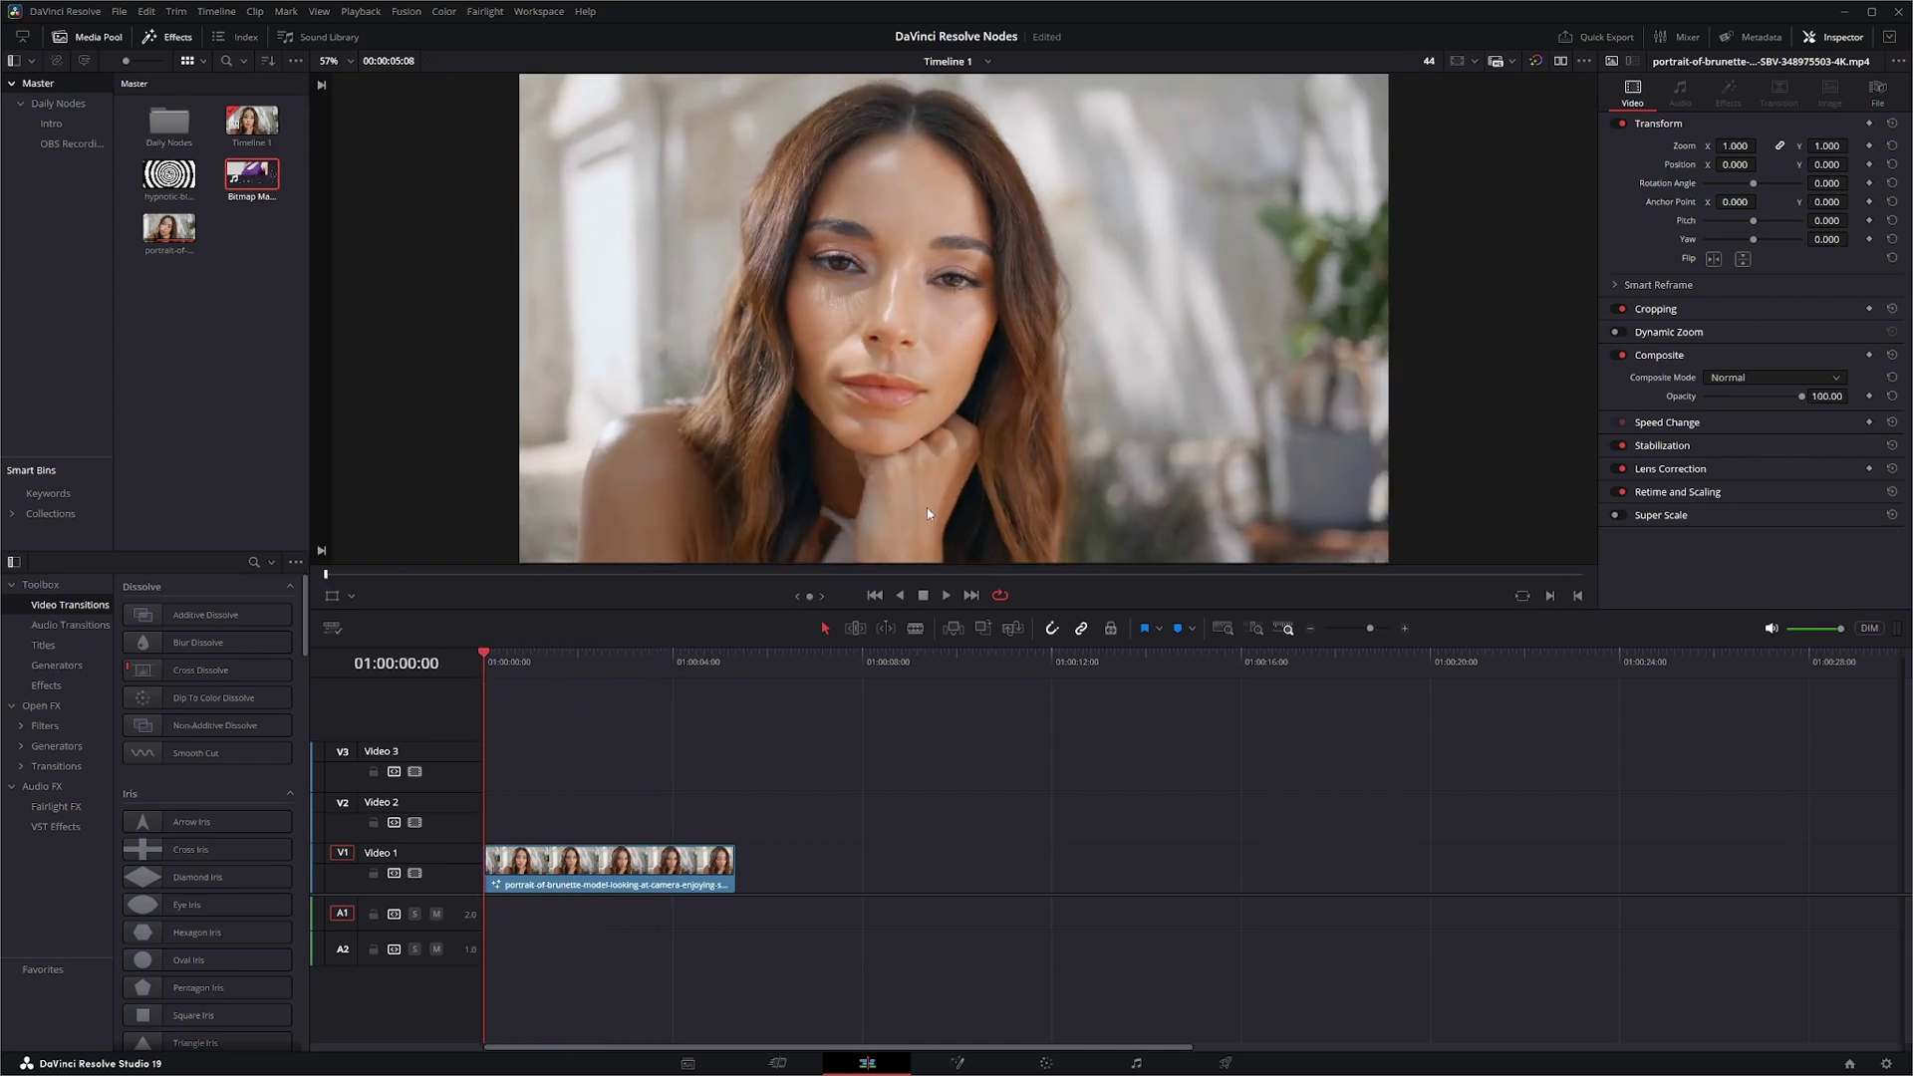
{"action": "mouse_move", "coordinate": [1230, 1074]}
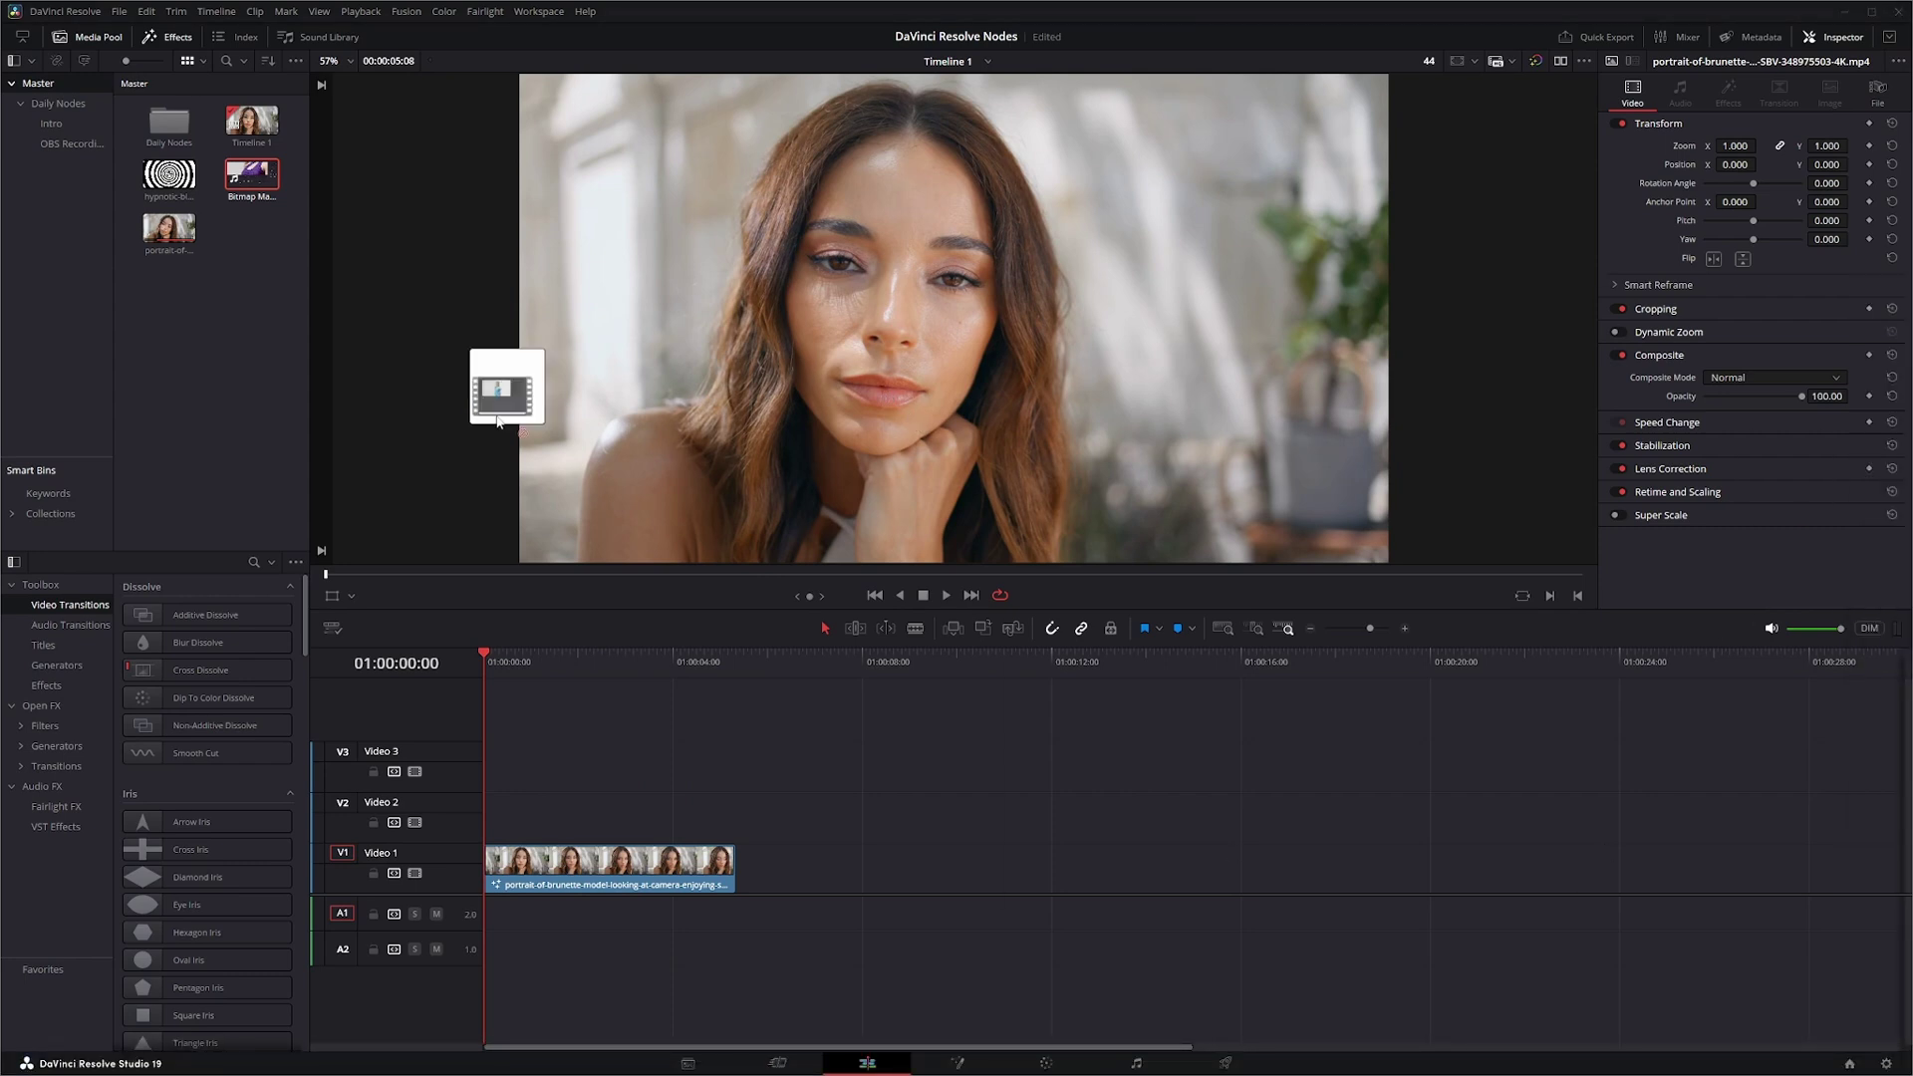
{"action": "left_click", "coordinate": [192, 431]}
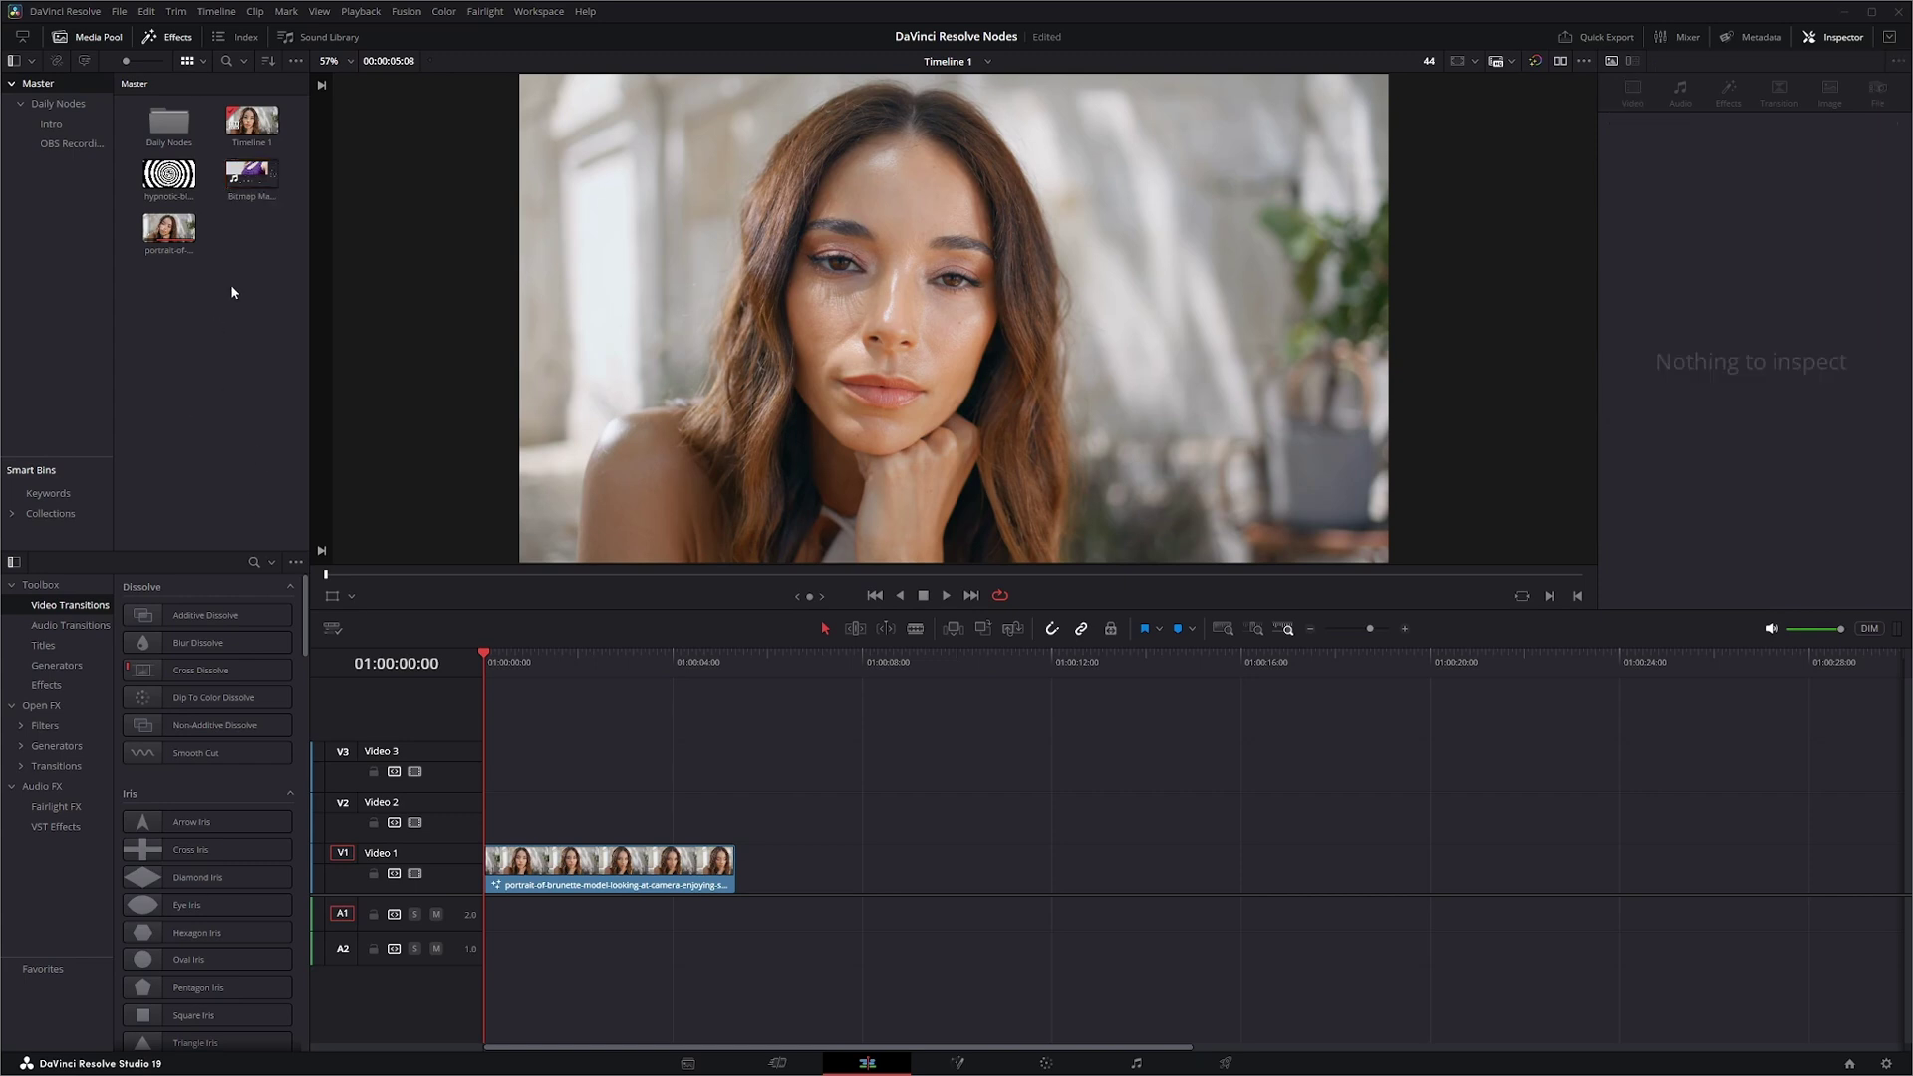
{"action": "left_click_drag", "start_coordinate": [244, 180], "coordinate": [597, 798]}
{"action": "left_click_drag", "start_coordinate": [487, 660], "coordinate": [556, 698]}
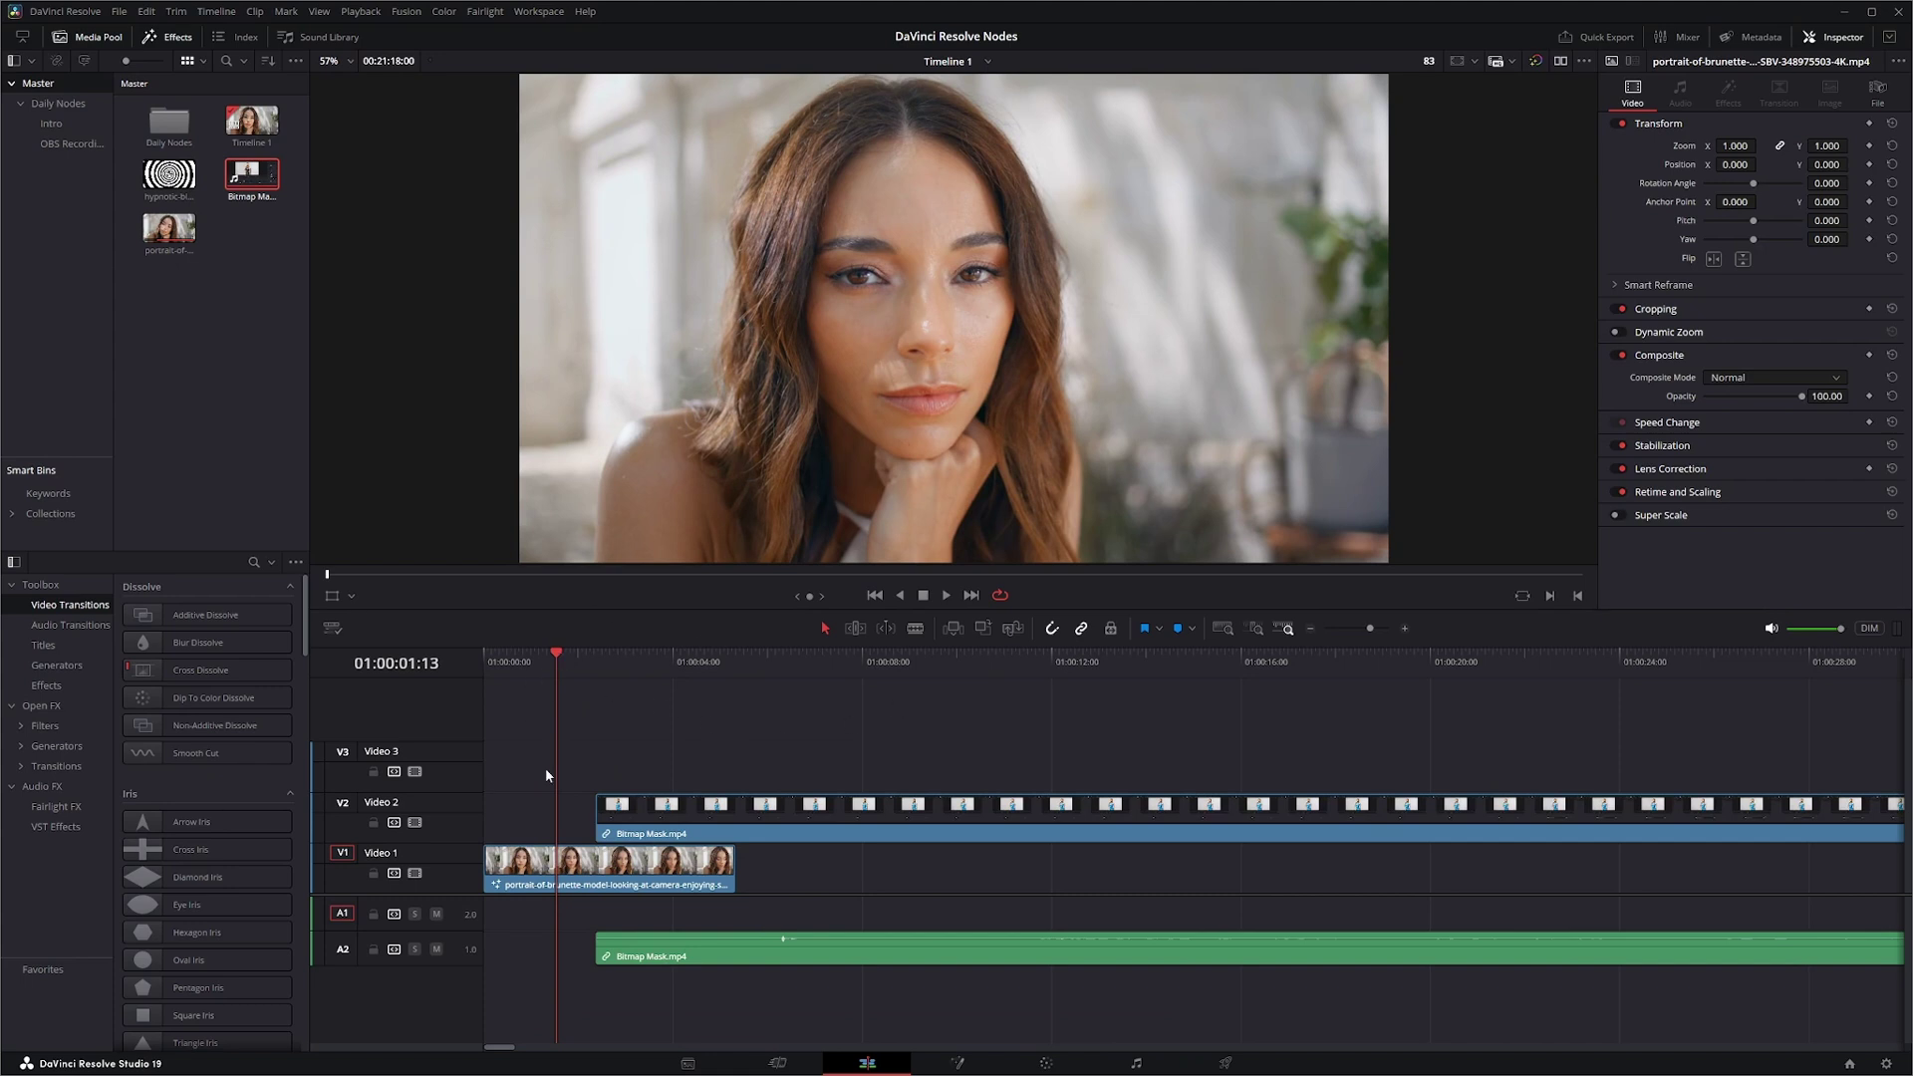
{"action": "left_click", "coordinate": [694, 825]}
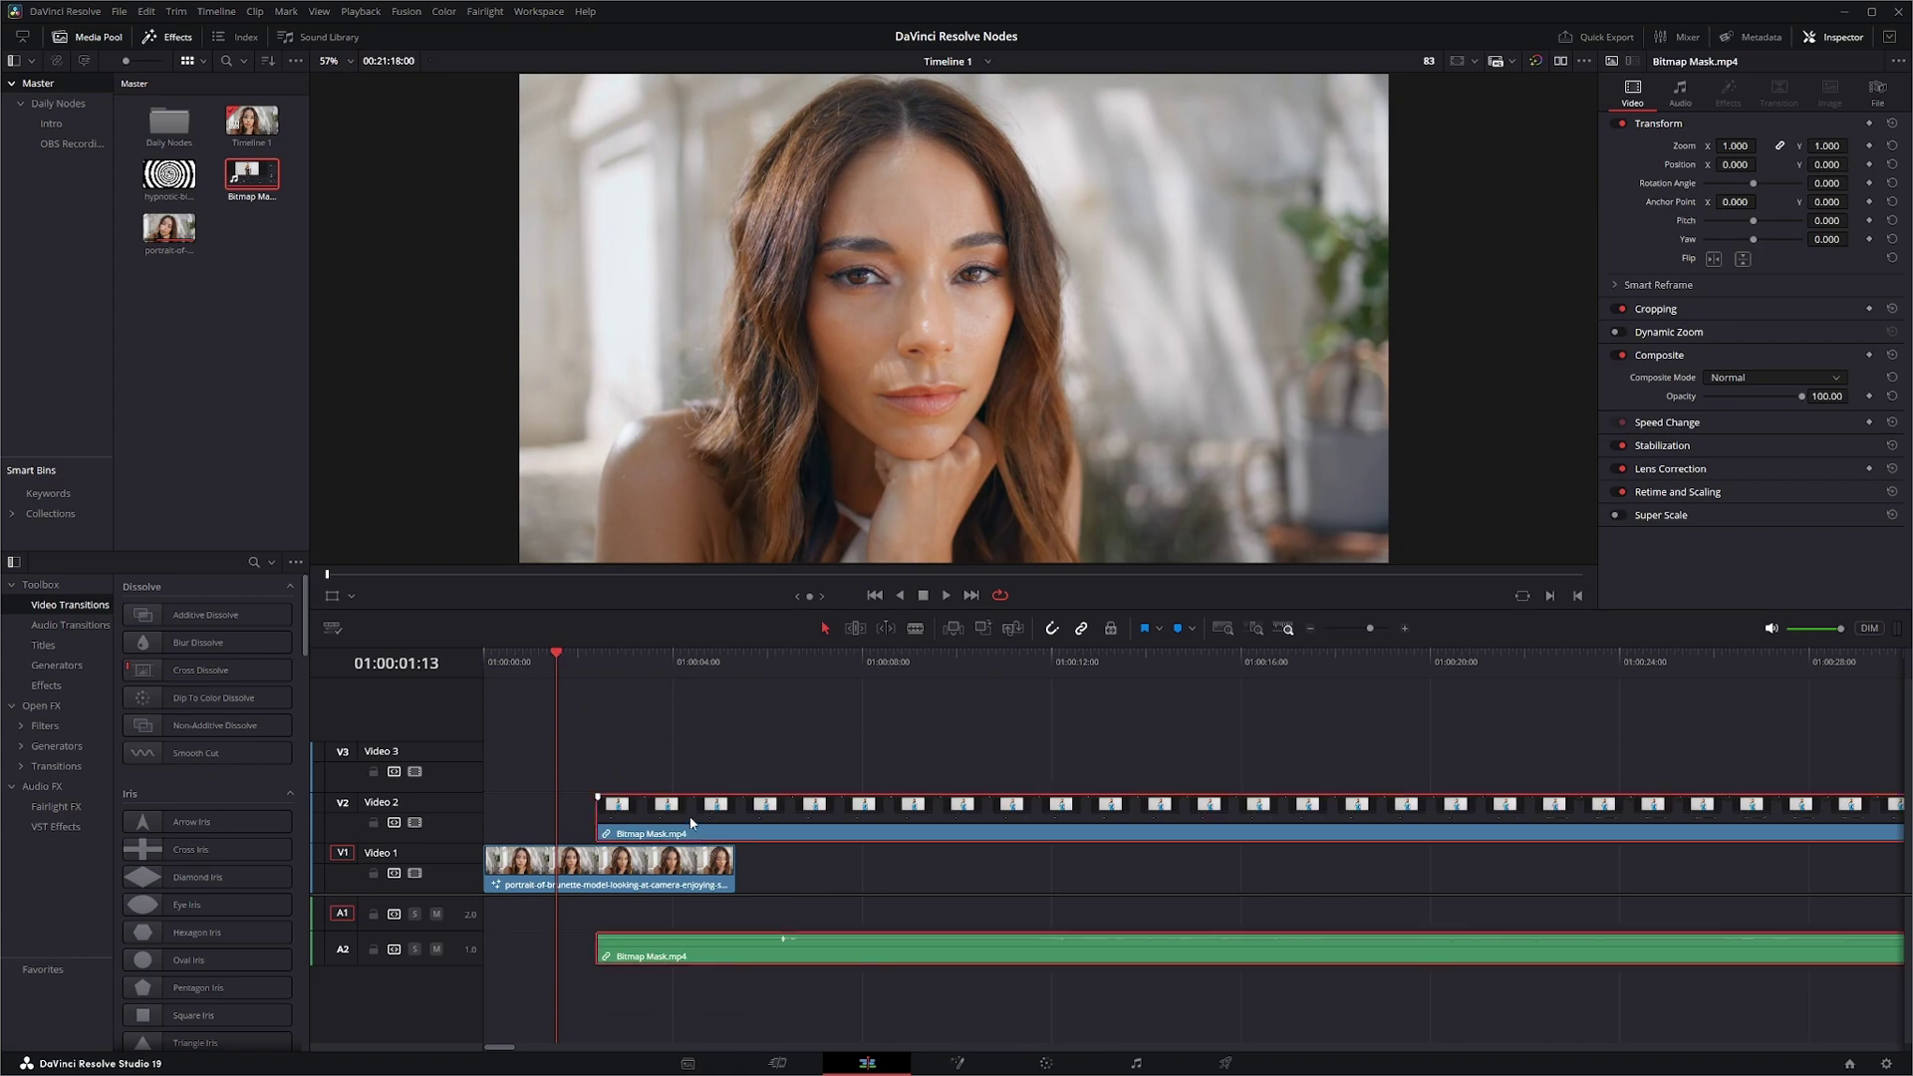
{"action": "key", "text": "Delete"}
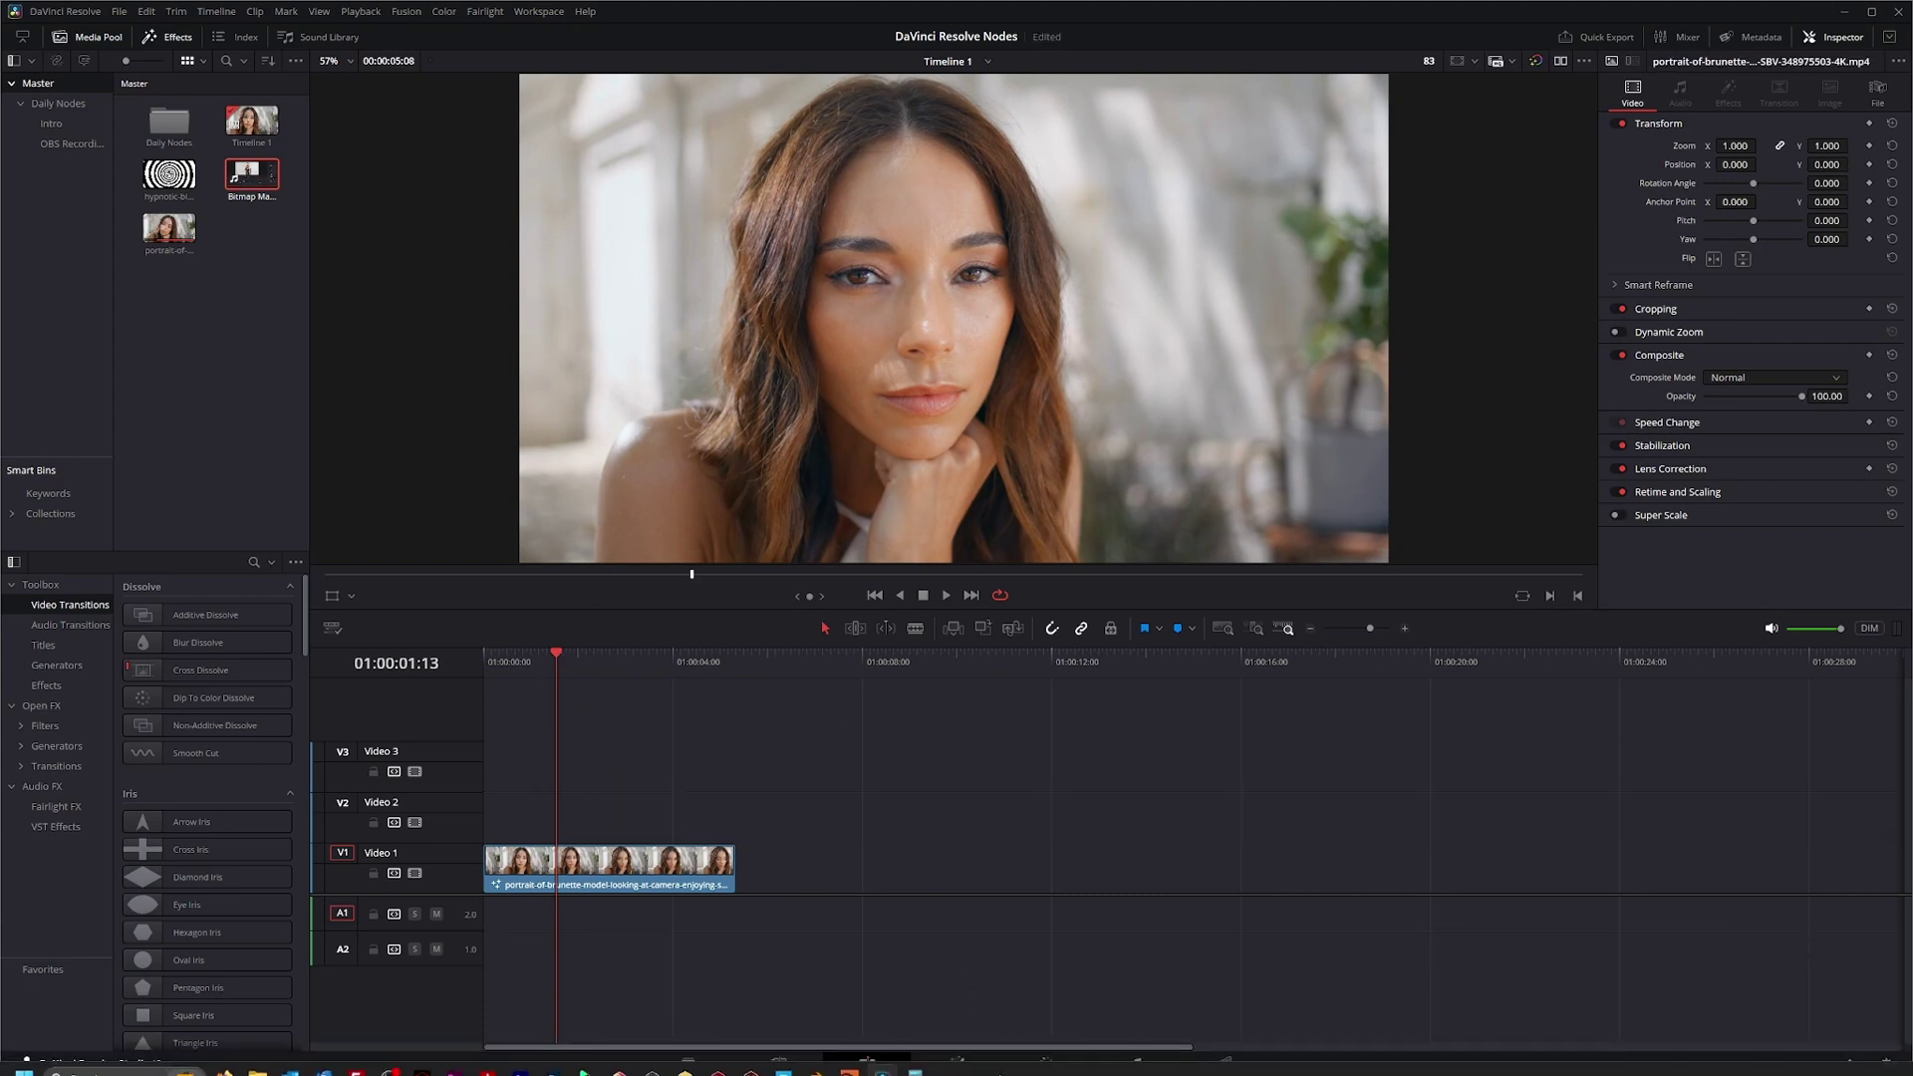
Step: Back in Fusion, shift Rectangle2 and MediaIn1 left and insert a Merge node after the footage
{"action": "left_click", "coordinate": [960, 1063]}
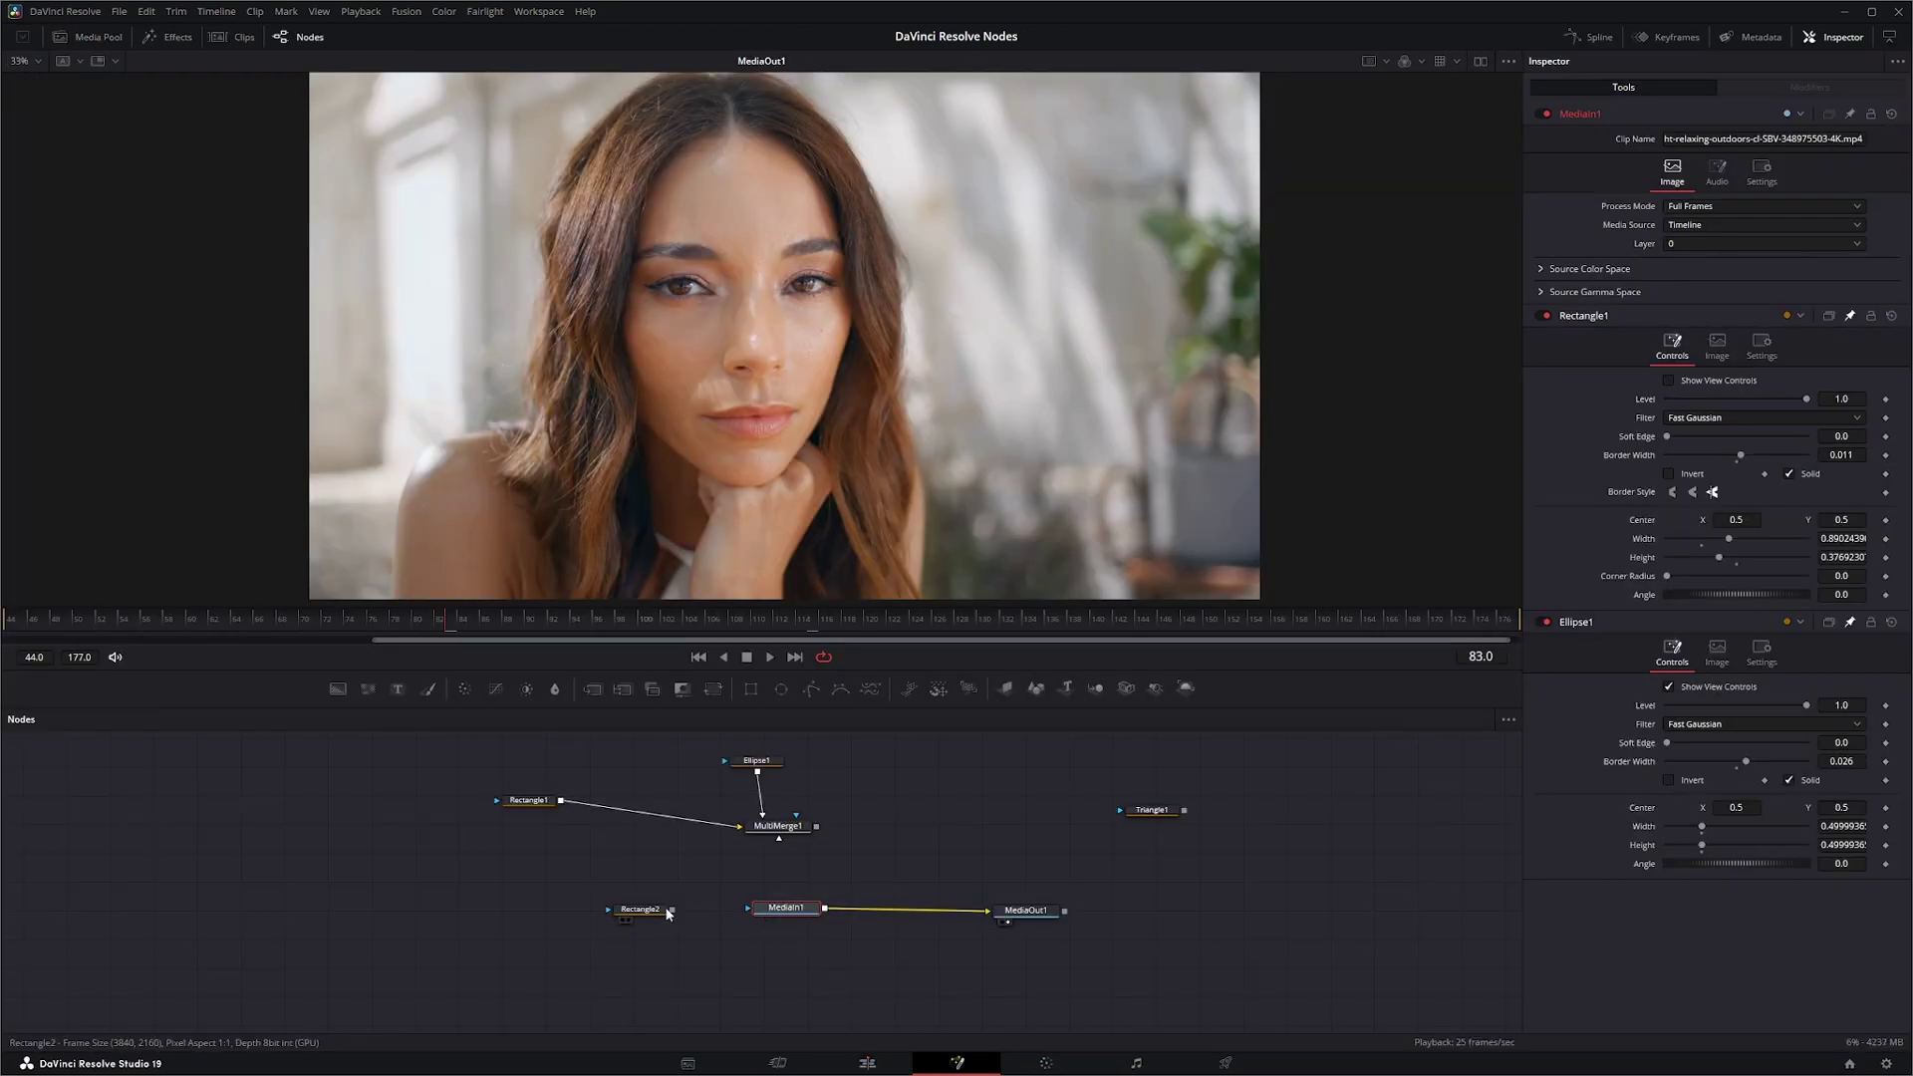
{"action": "left_click_drag", "start_coordinate": [660, 906], "coordinate": [552, 902]}
{"action": "left_click_drag", "start_coordinate": [785, 911], "coordinate": [677, 909]}
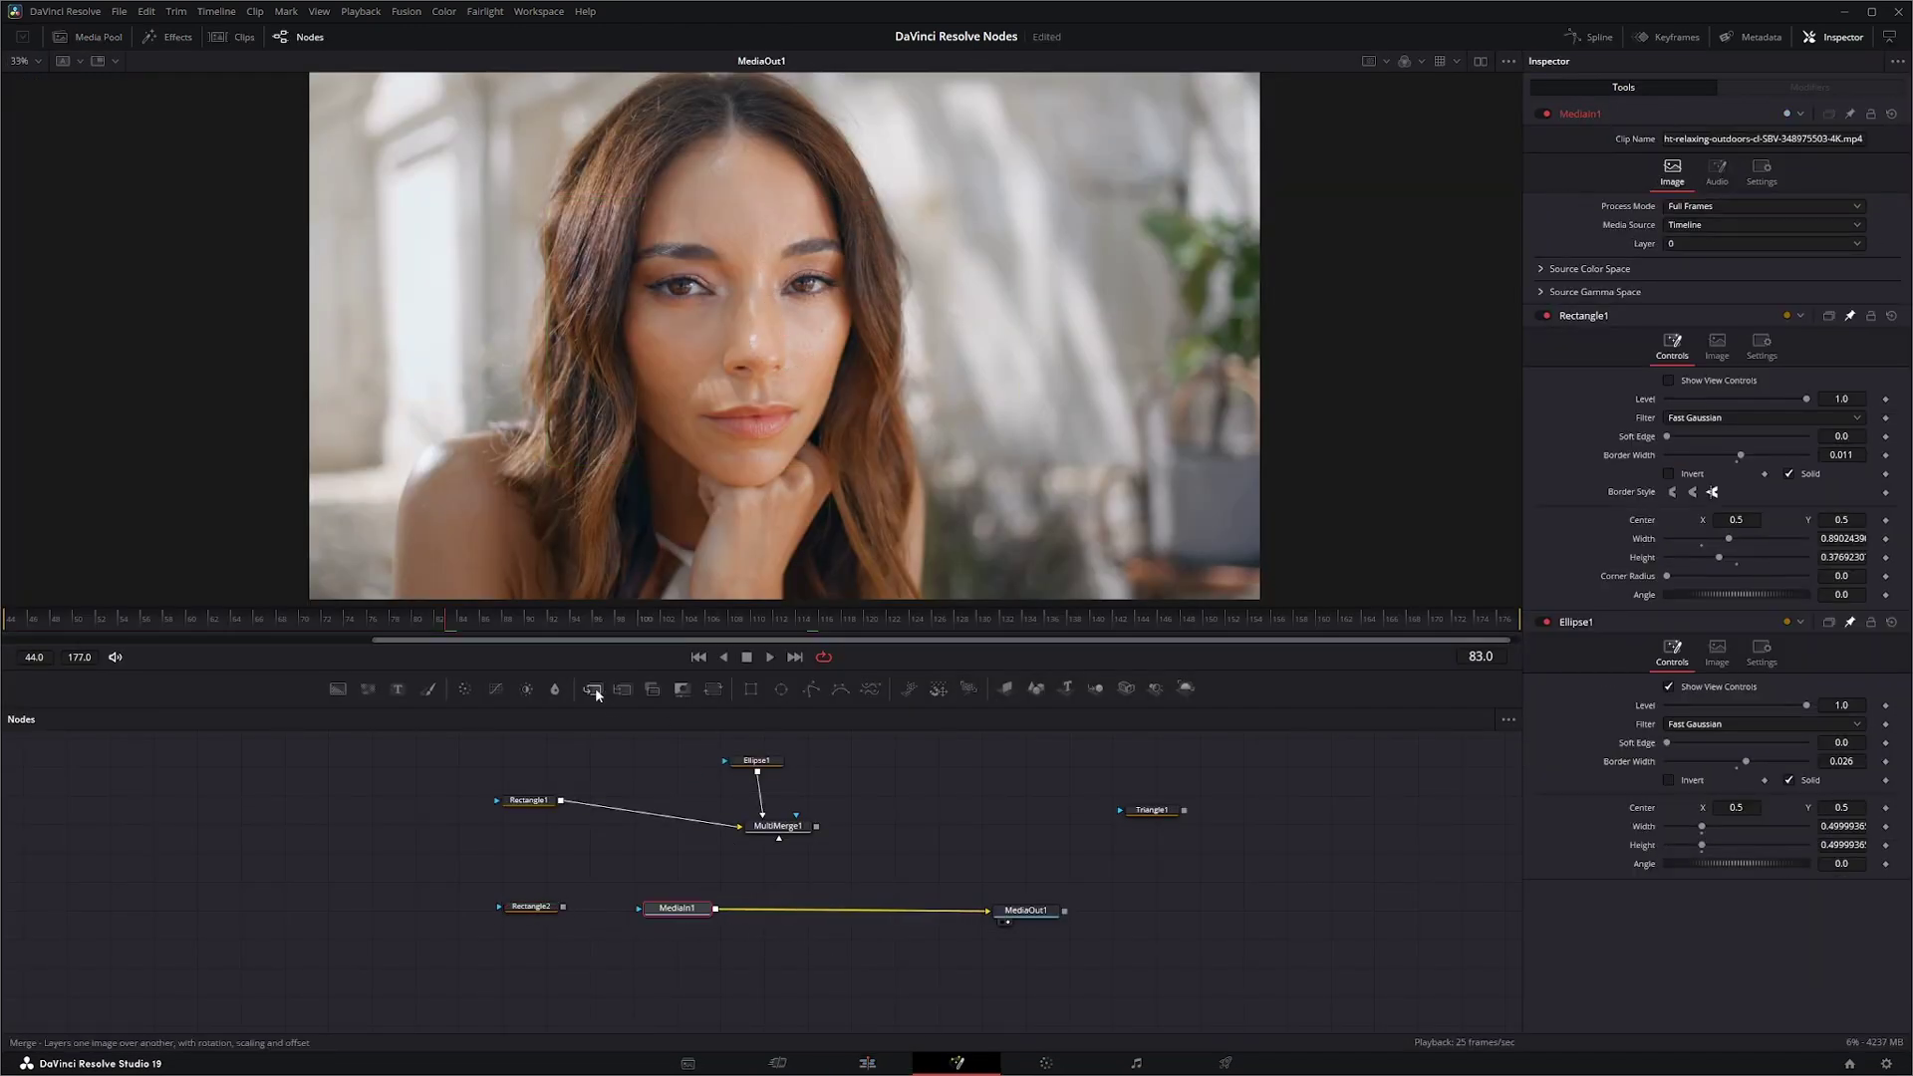
{"action": "left_click_drag", "start_coordinate": [595, 687], "coordinate": [851, 912]}
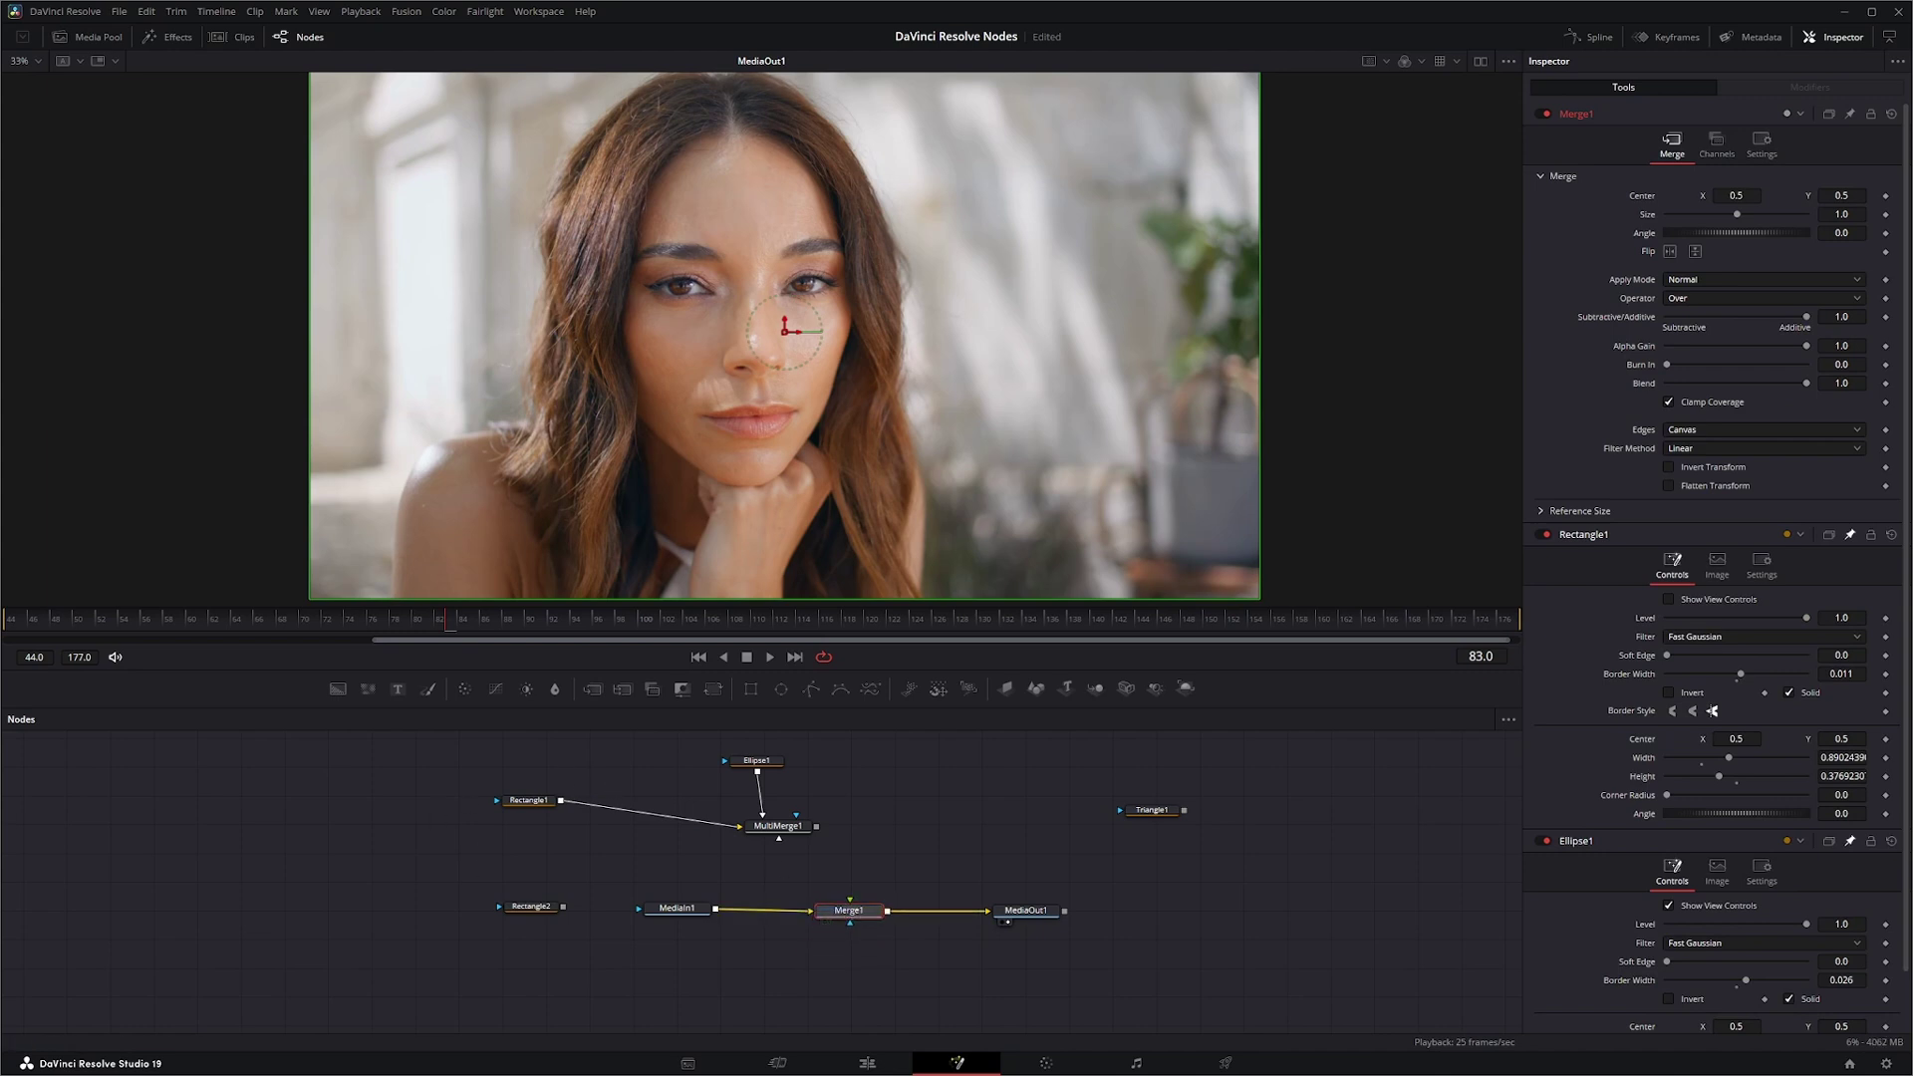
Step: Bring Bitmap Mask.mp4 in as Merge1's new input; Rectangle2 is briefly linked as its mask, then disconnected
{"action": "left_click_drag", "start_coordinate": [1815, 511], "coordinate": [850, 901]}
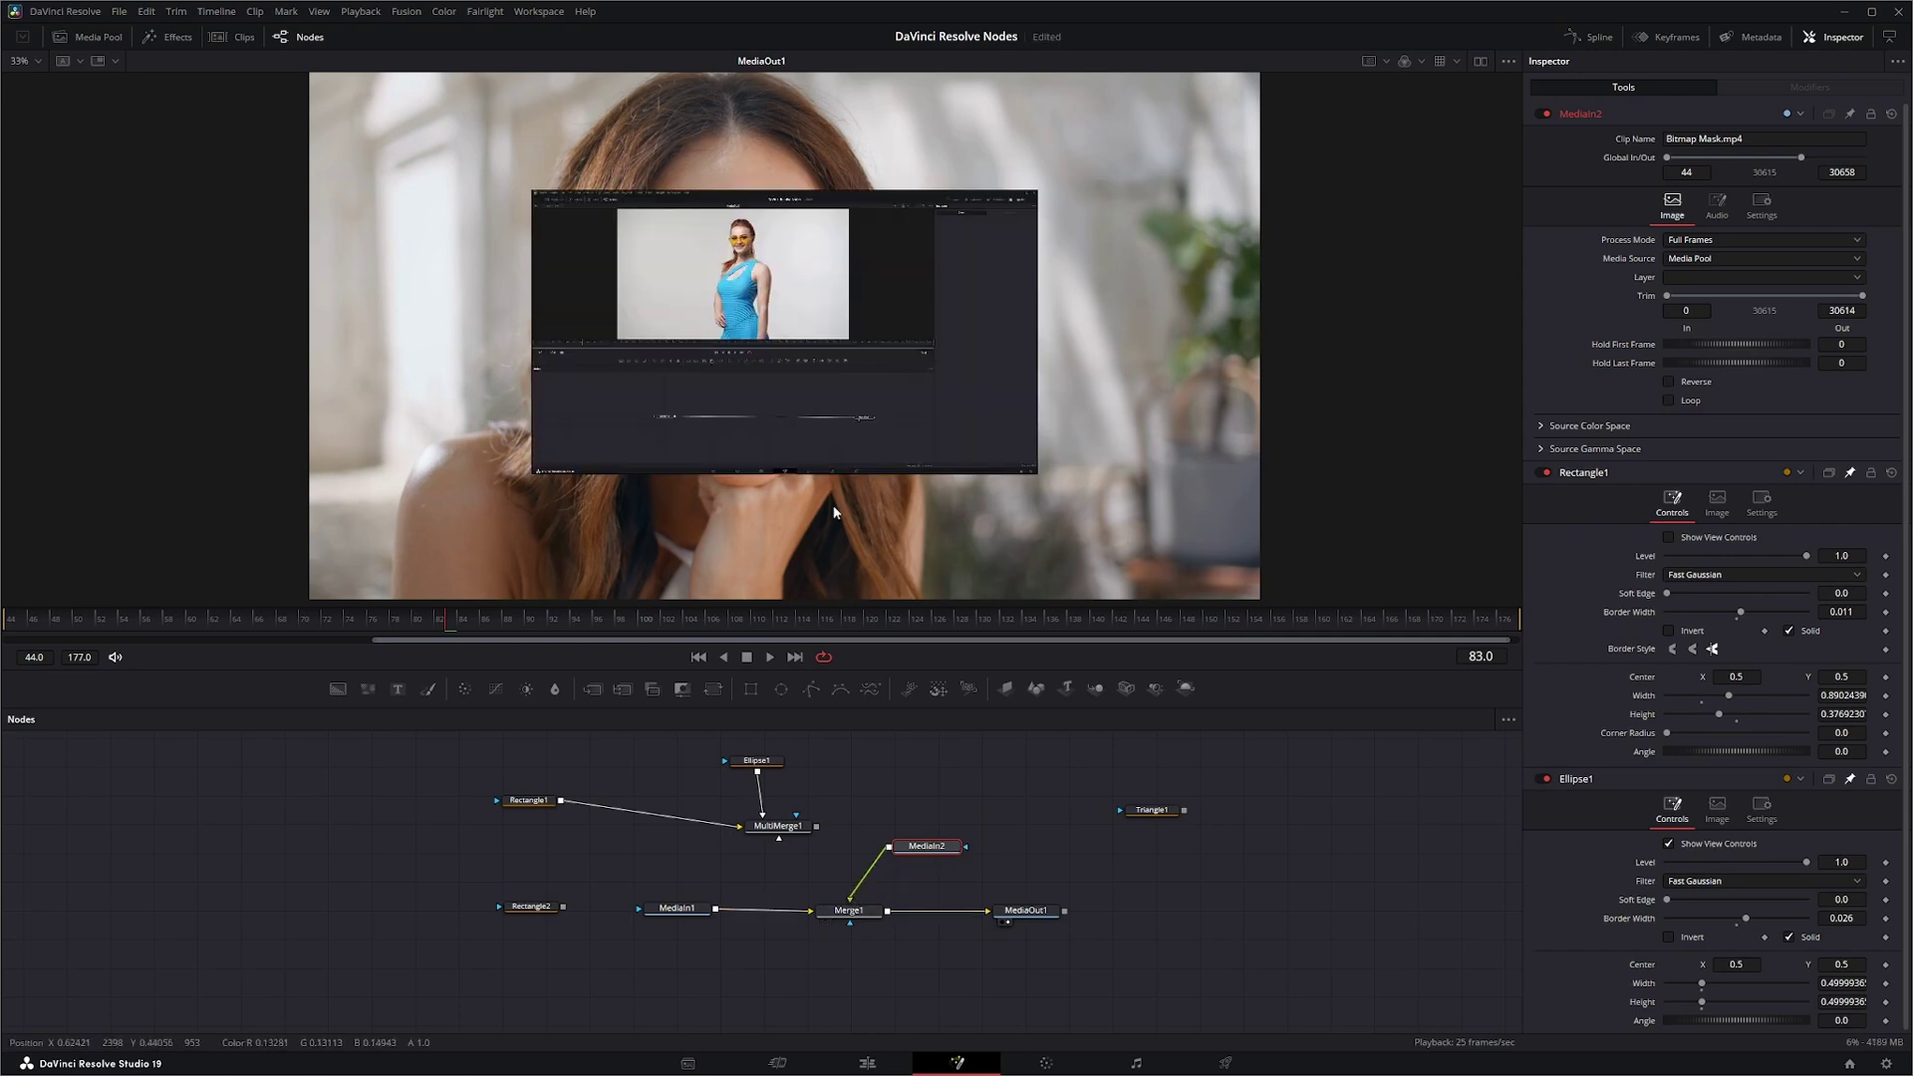
{"action": "left_click_drag", "start_coordinate": [565, 909], "coordinate": [850, 927]}
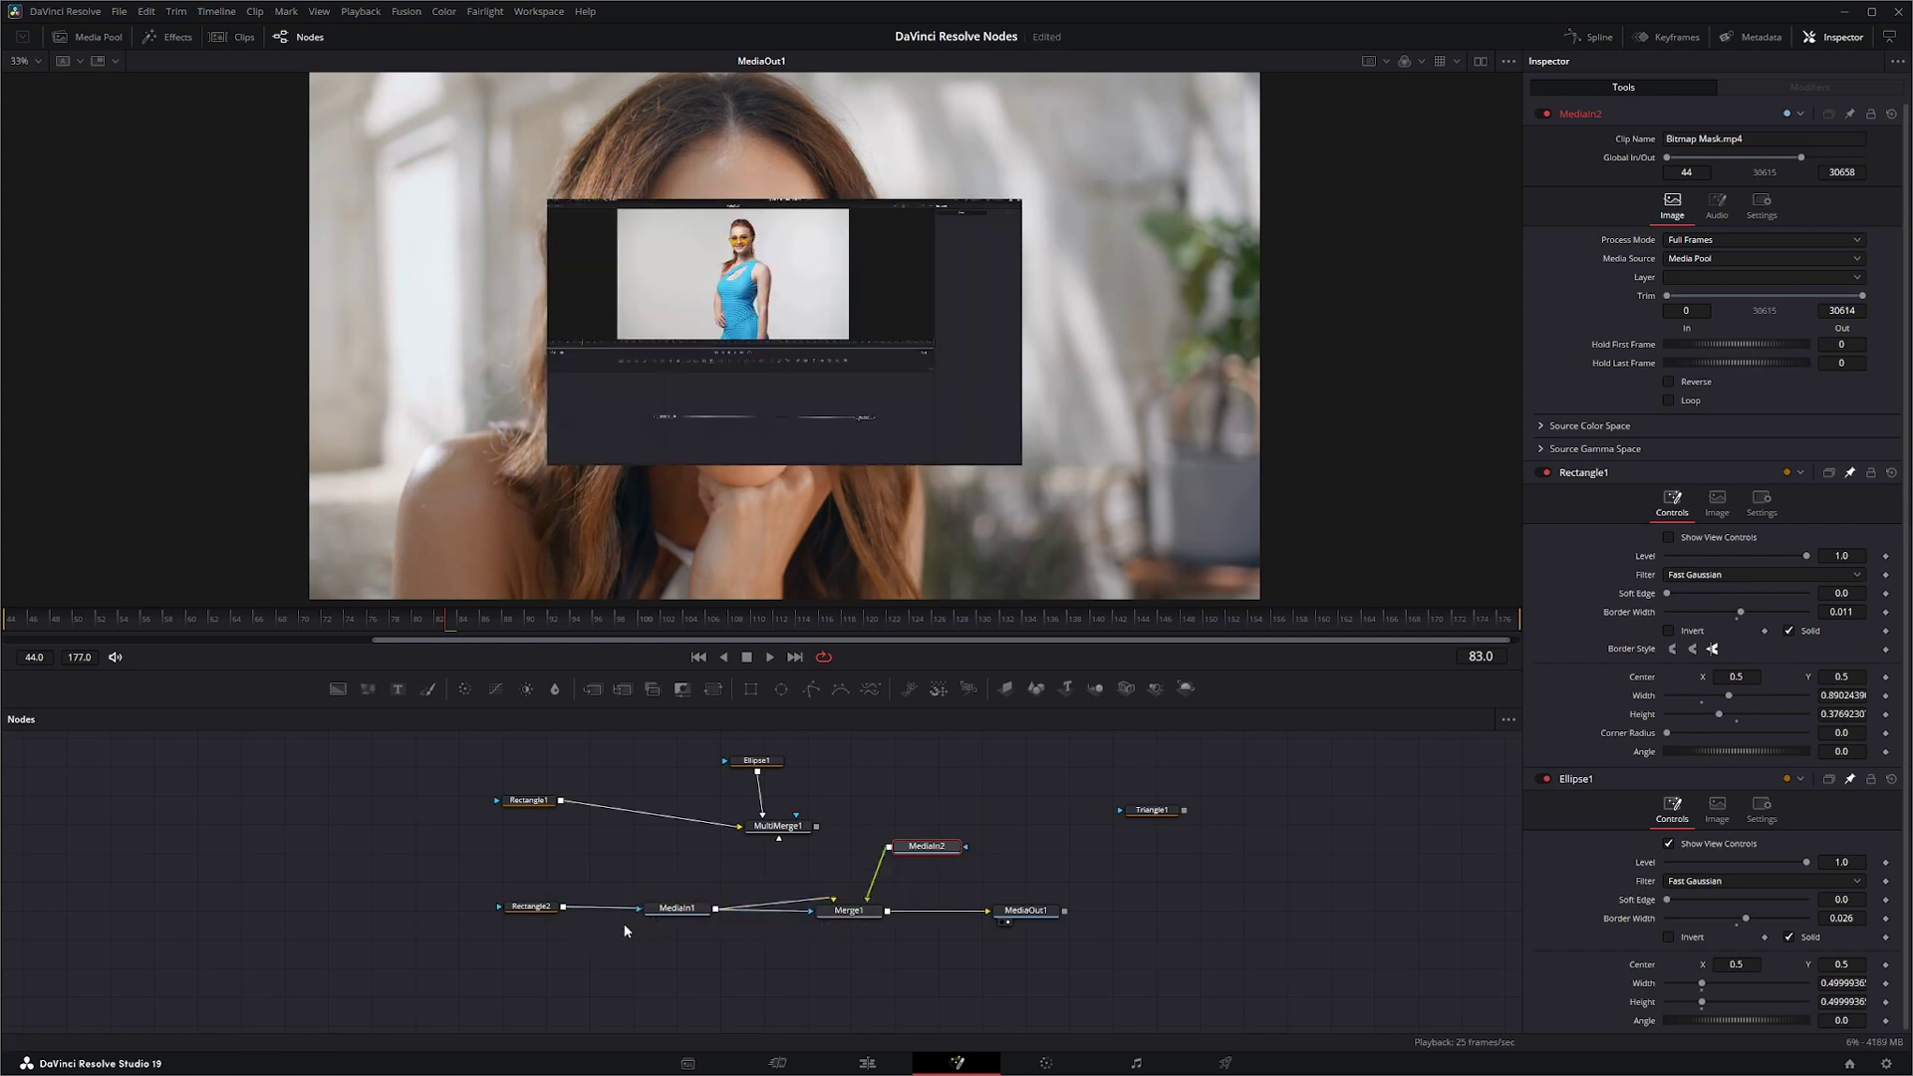
{"action": "left_click", "coordinate": [534, 909]}
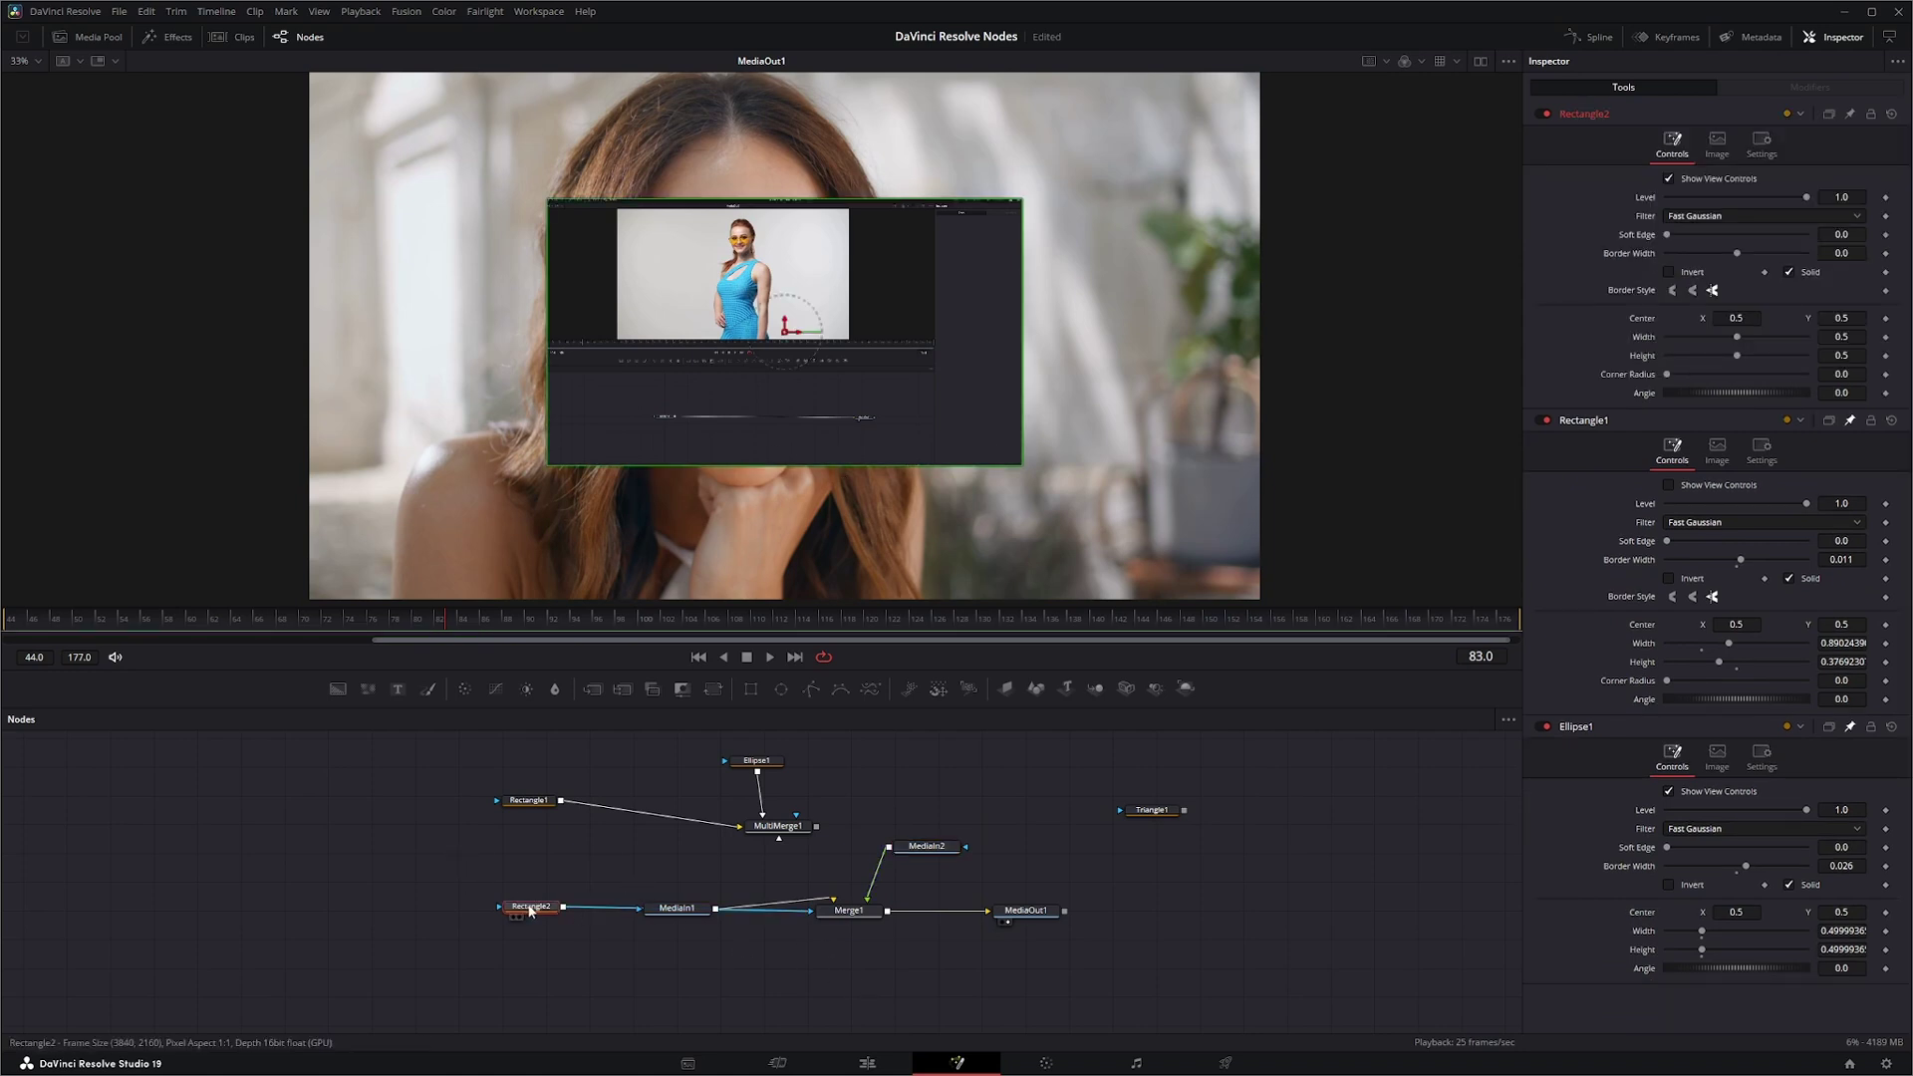
{"action": "left_click_drag", "start_coordinate": [531, 907], "coordinate": [548, 991]}
{"action": "left_click_drag", "start_coordinate": [851, 928], "coordinate": [684, 960]}
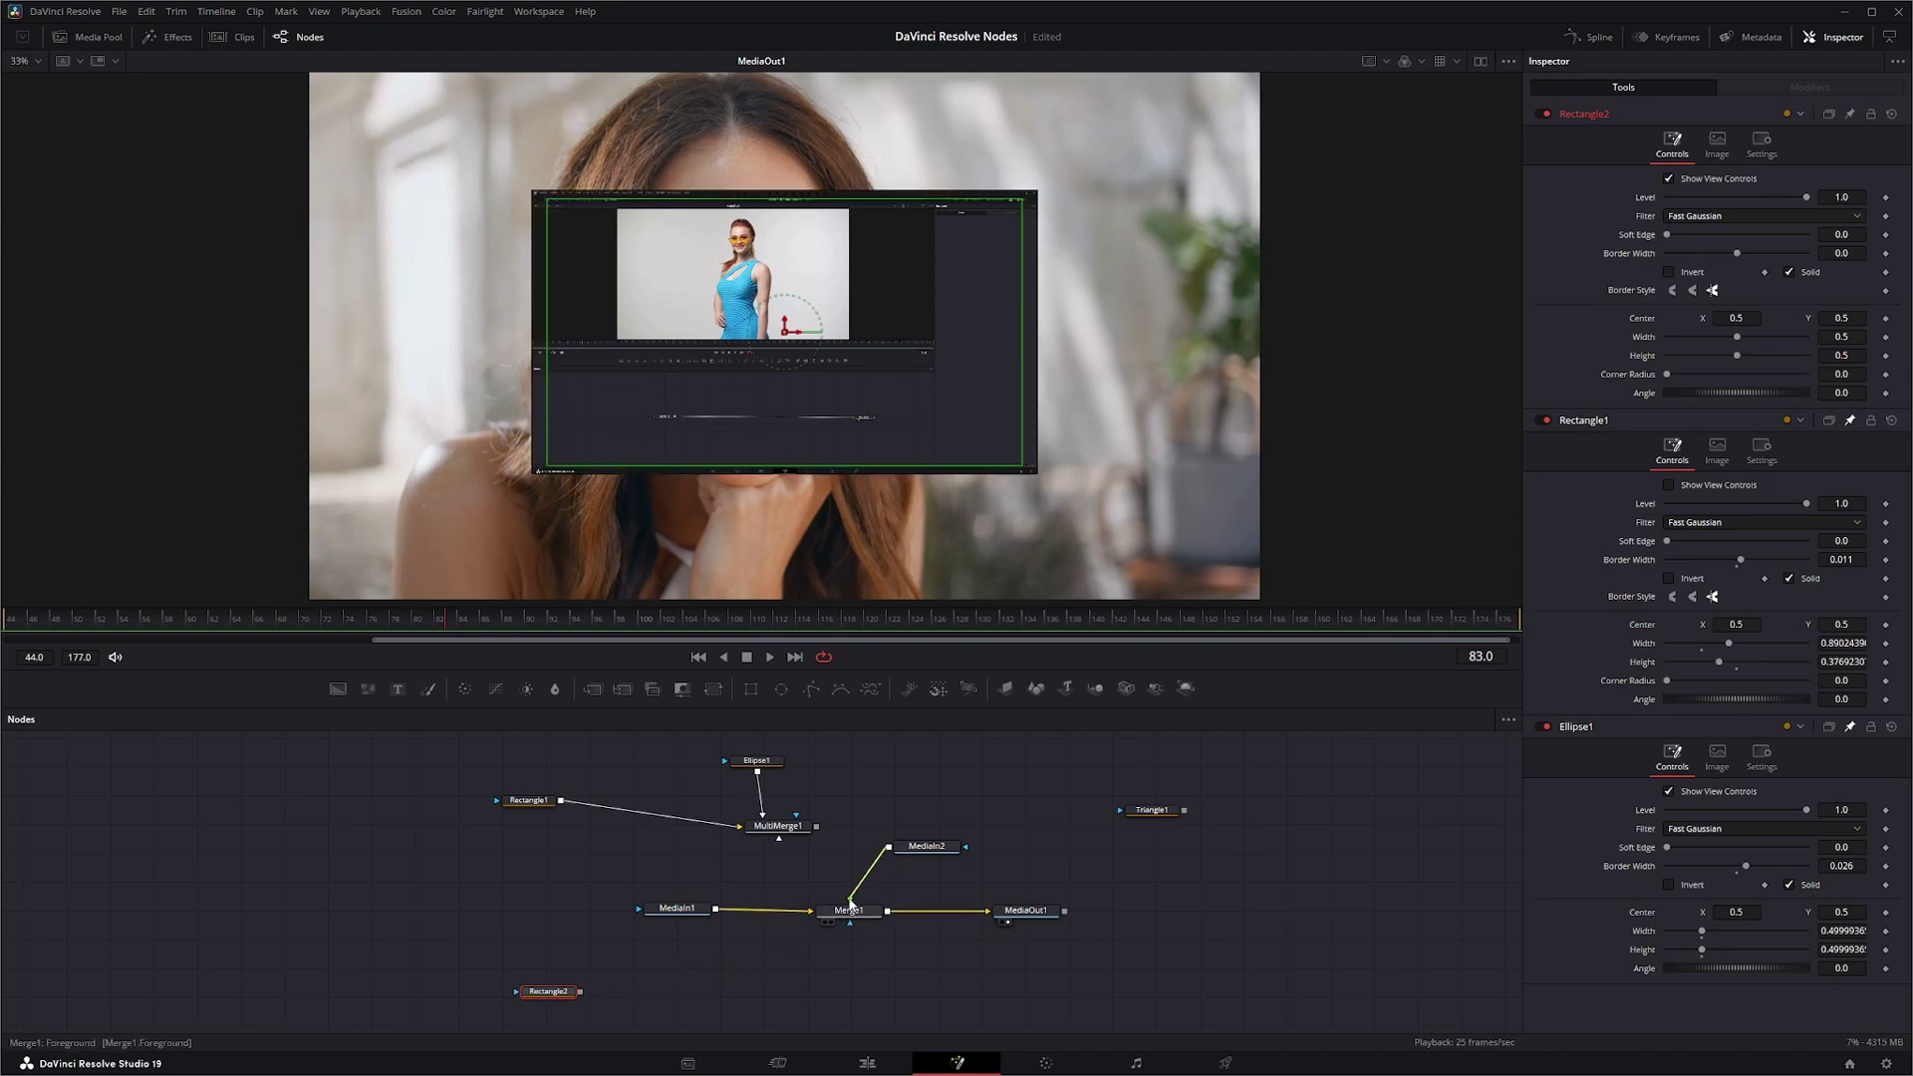
Step: Make the Bitmap Mask clip Merge1's background and the portrait footage its foreground
{"action": "left_click_drag", "start_coordinate": [852, 907], "coordinate": [787, 917]}
{"action": "left_click_drag", "start_coordinate": [966, 845], "coordinate": [853, 909]}
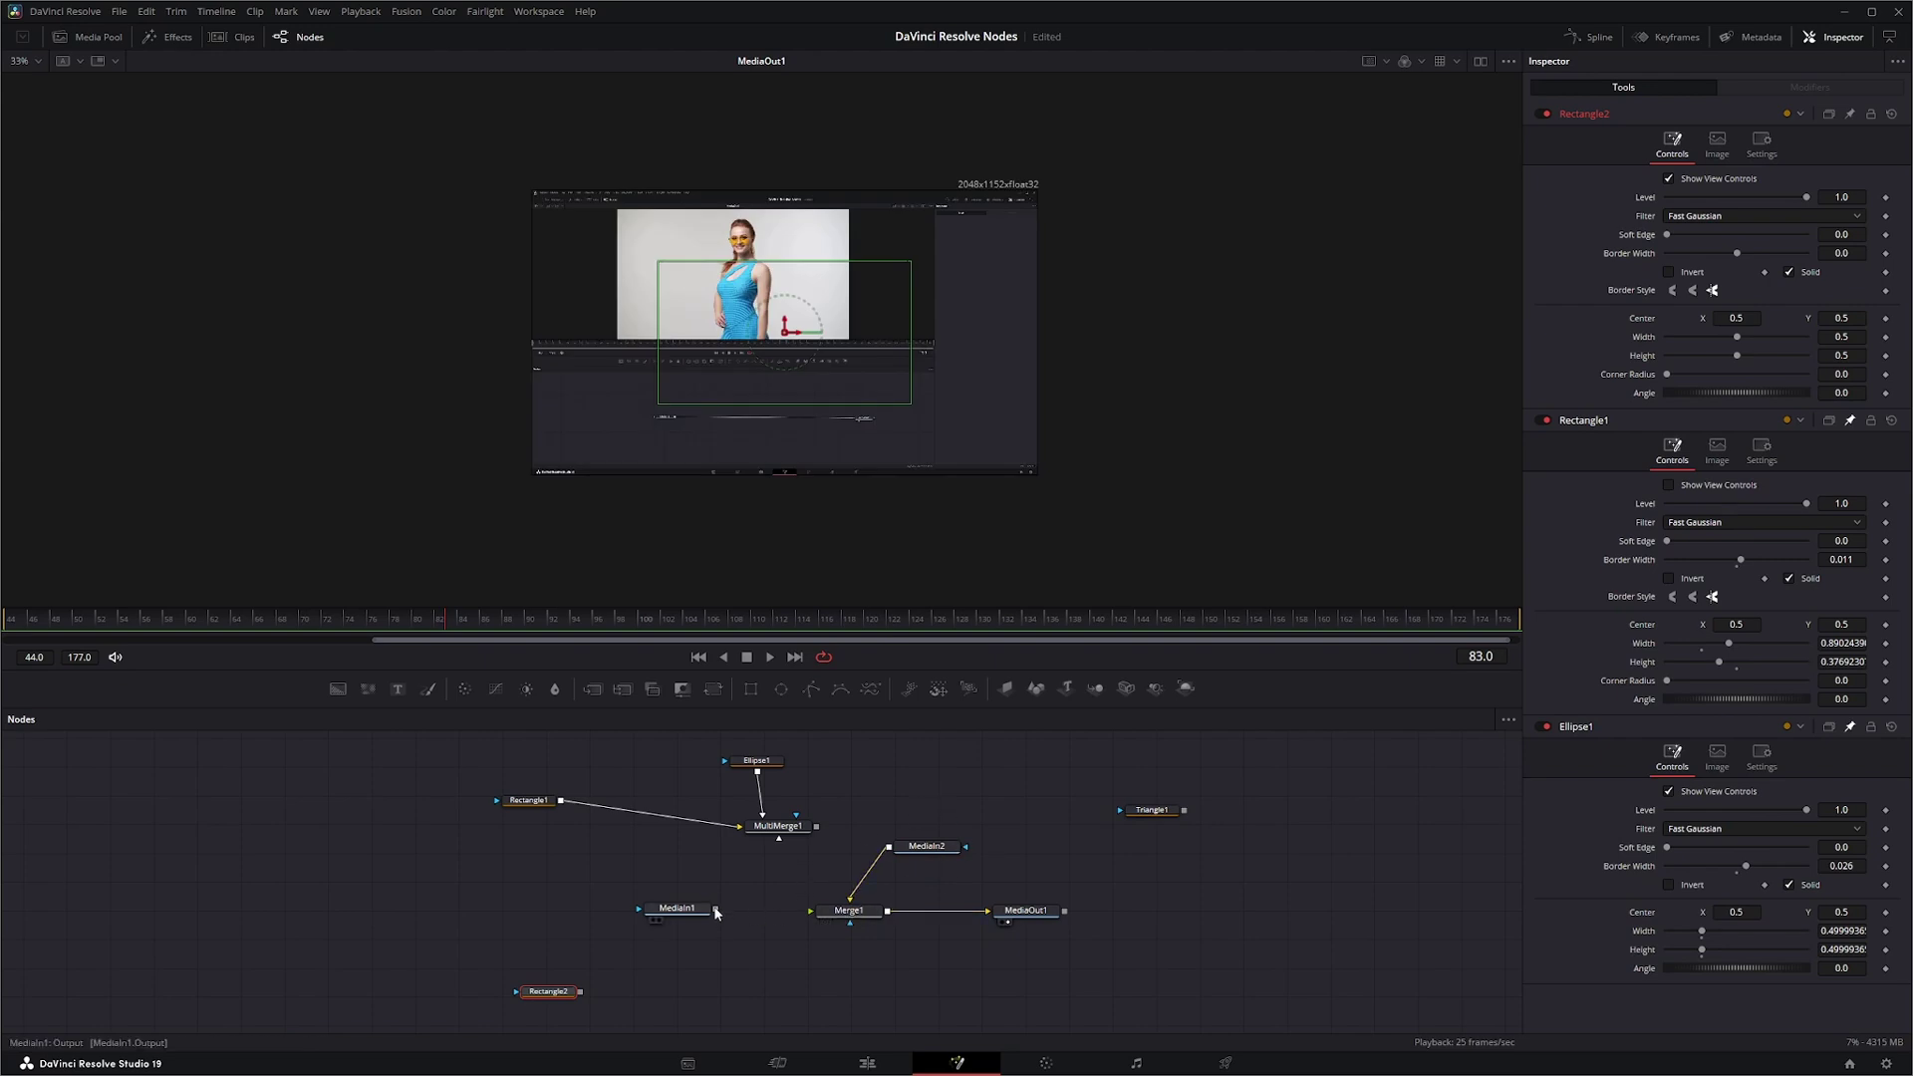
{"action": "left_click", "coordinate": [641, 989]}
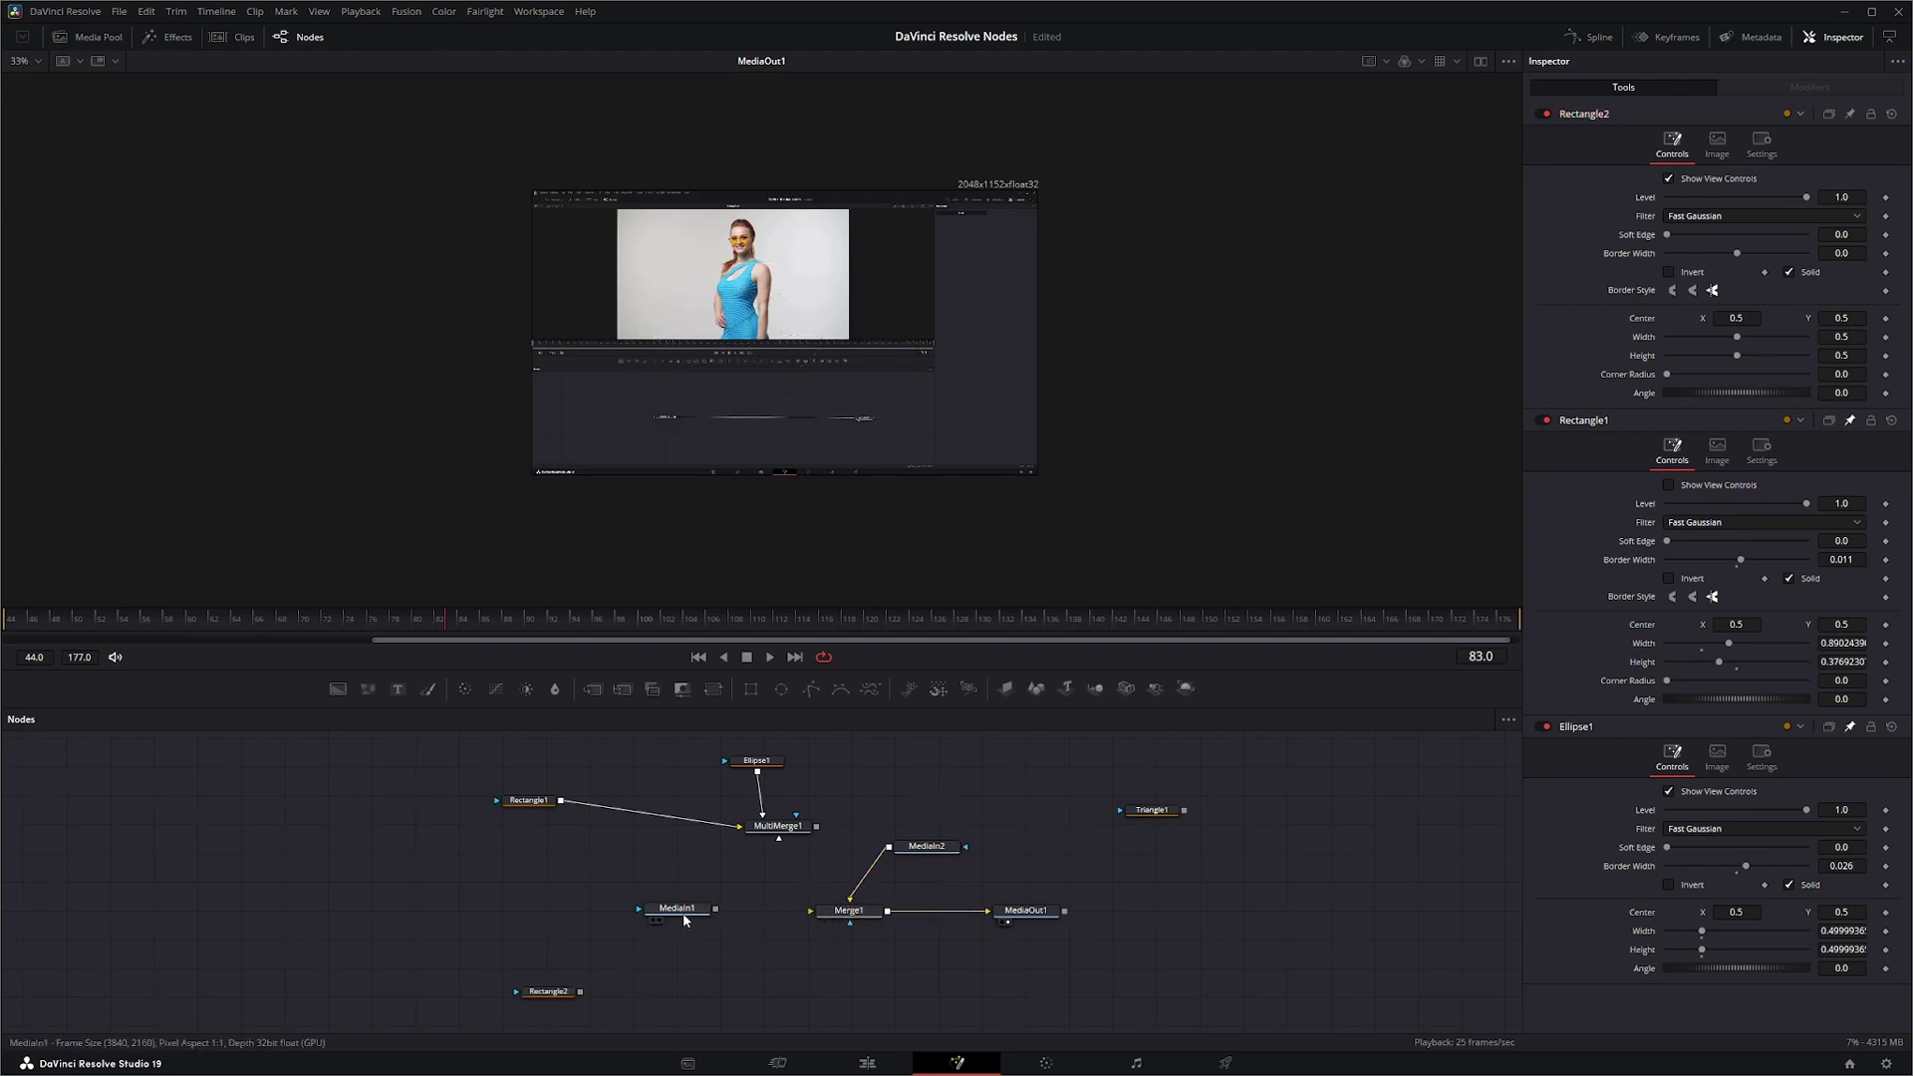
{"action": "left_click_drag", "start_coordinate": [713, 910], "coordinate": [832, 918]}
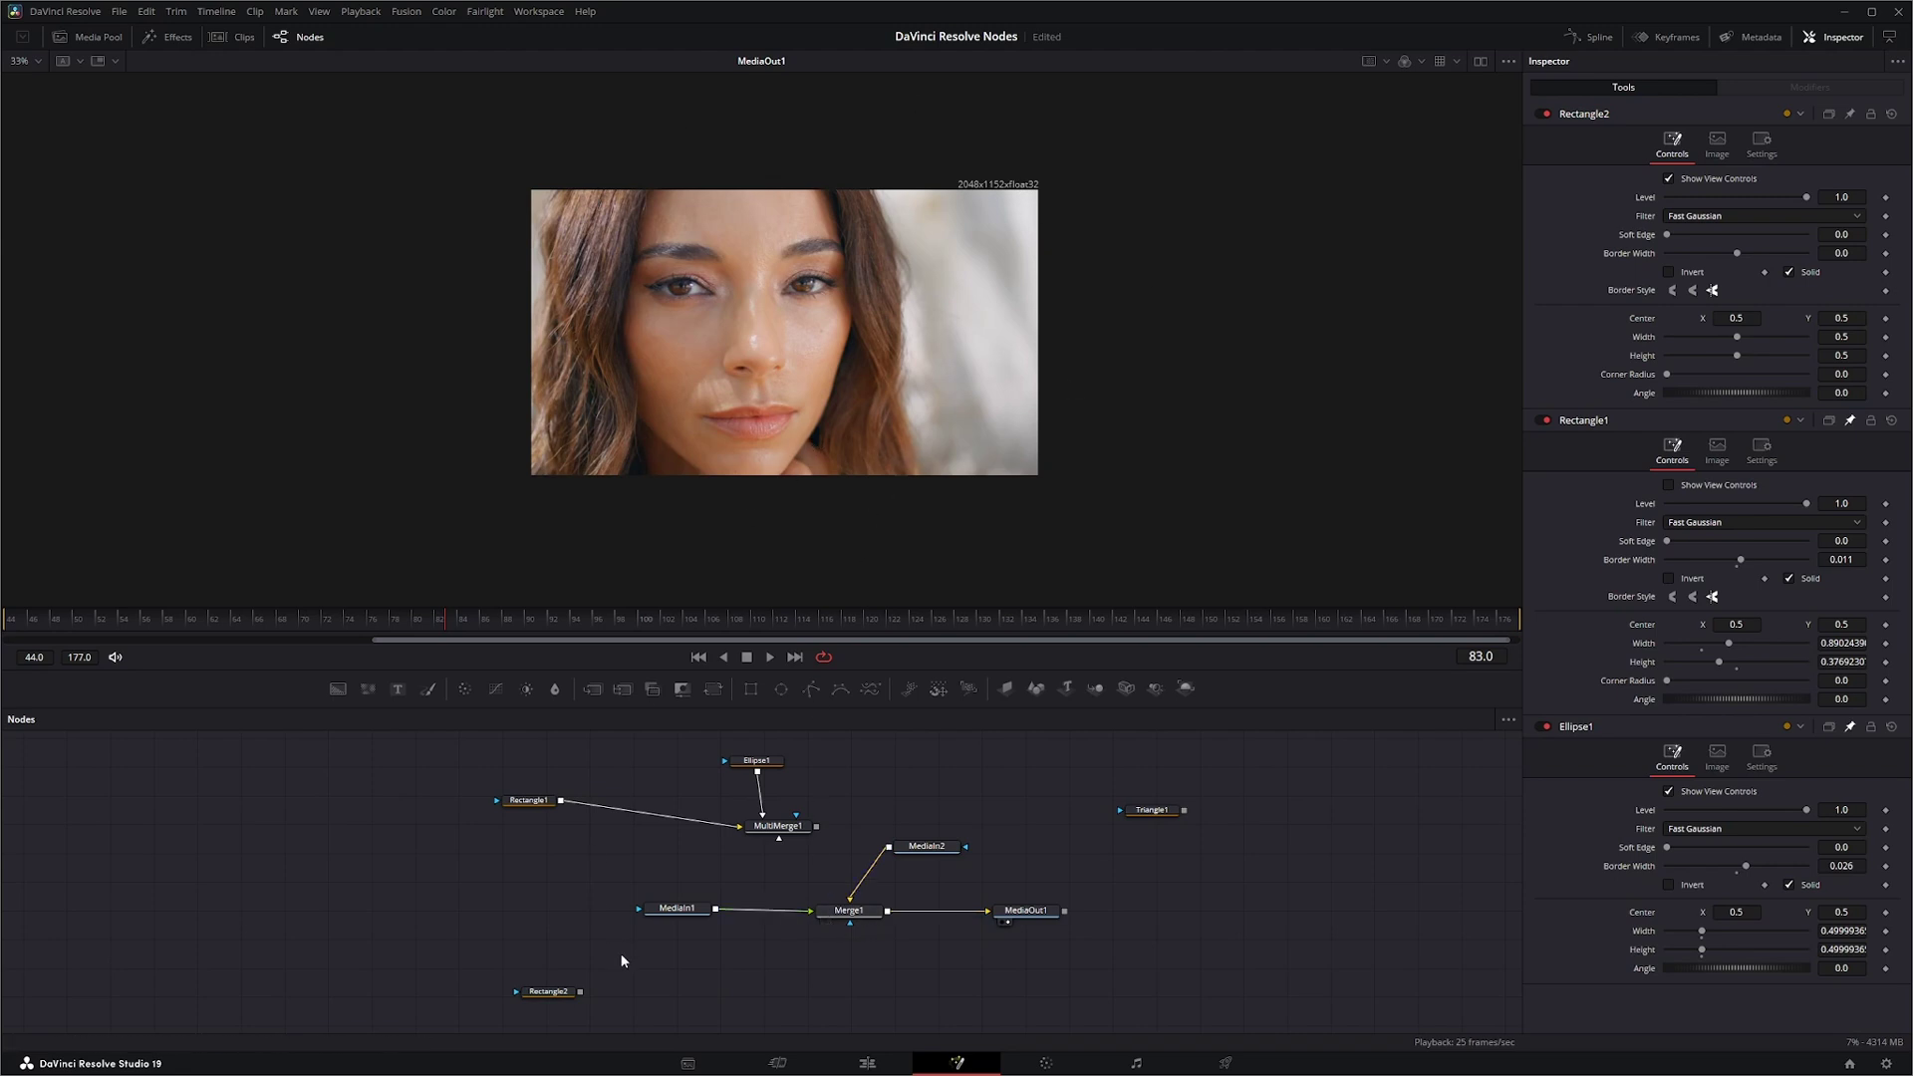
Step: Compare the Bitmap Mask and portrait inputs' properties, revealing the cropped 2048x1152 output
{"action": "left_click_drag", "start_coordinate": [689, 918], "coordinate": [646, 922]}
{"action": "left_click", "coordinate": [940, 853]}
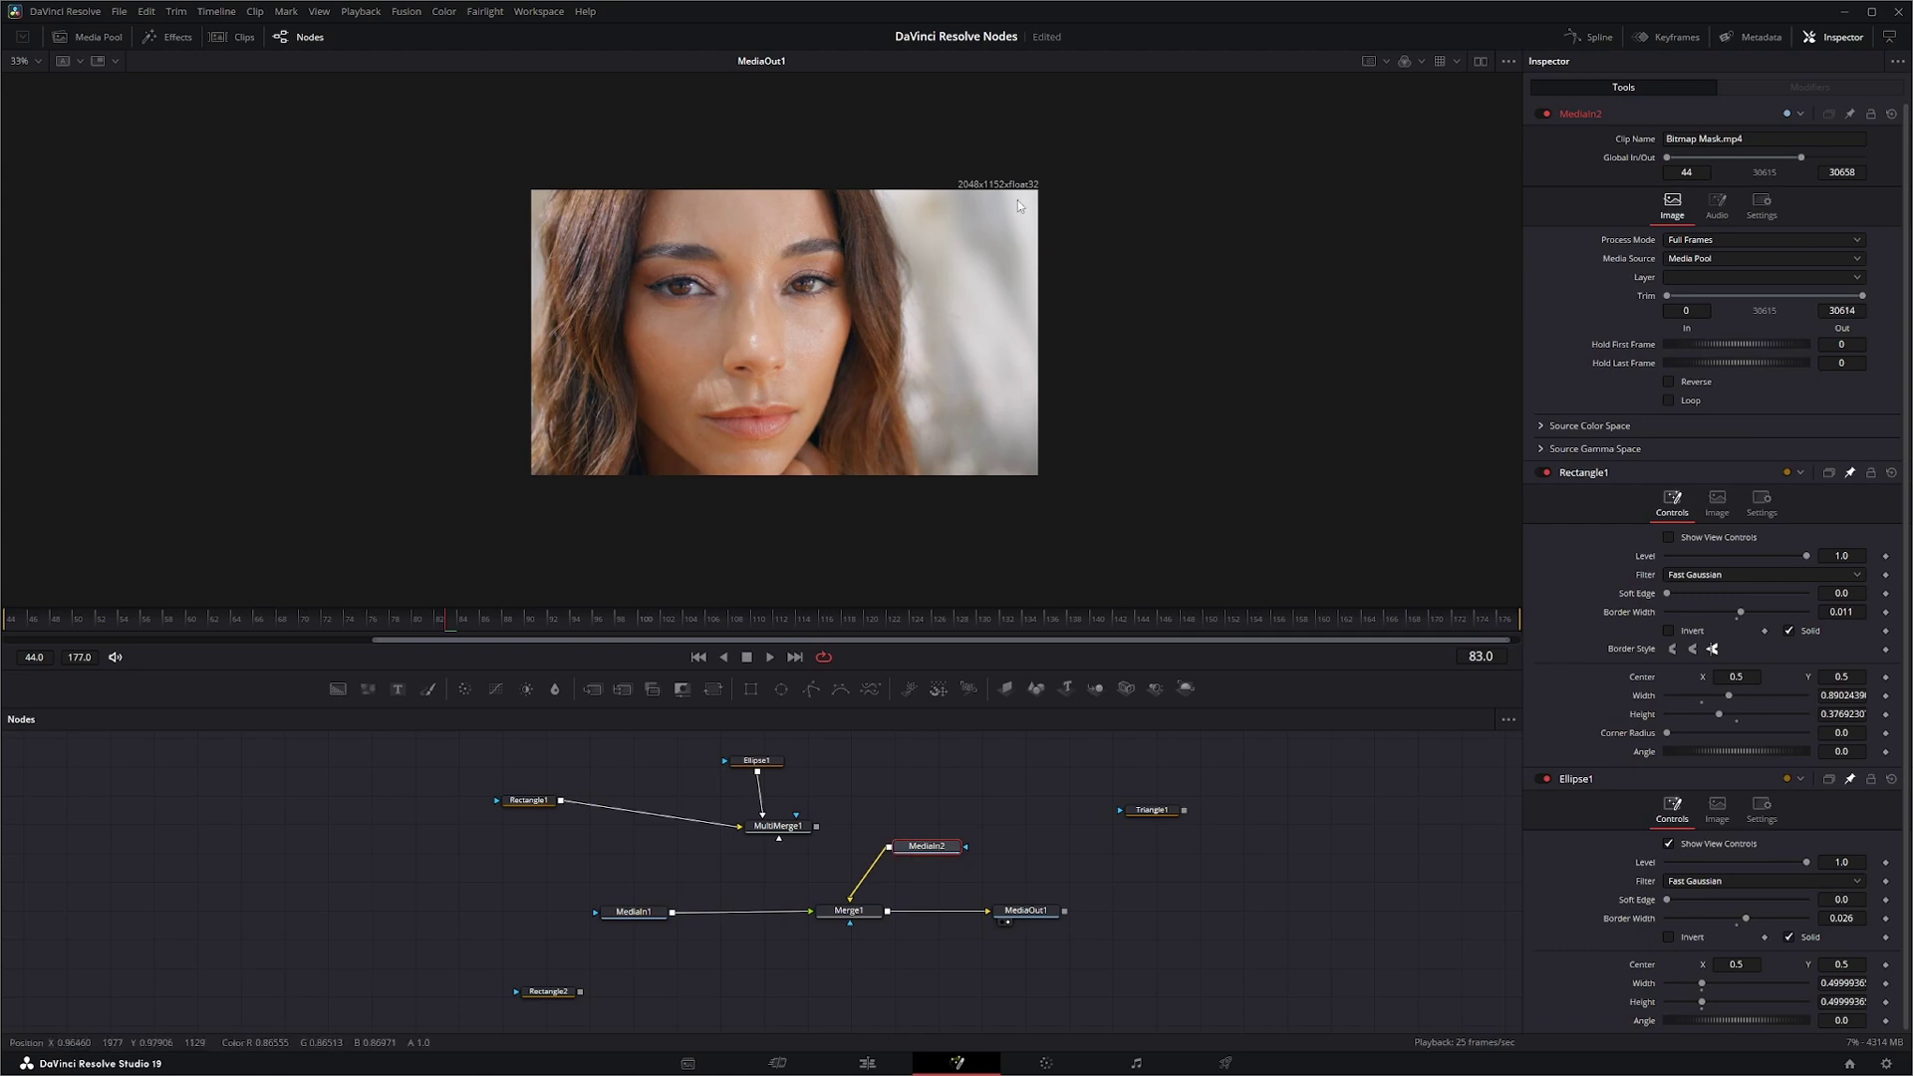
{"action": "left_click", "coordinate": [643, 913]}
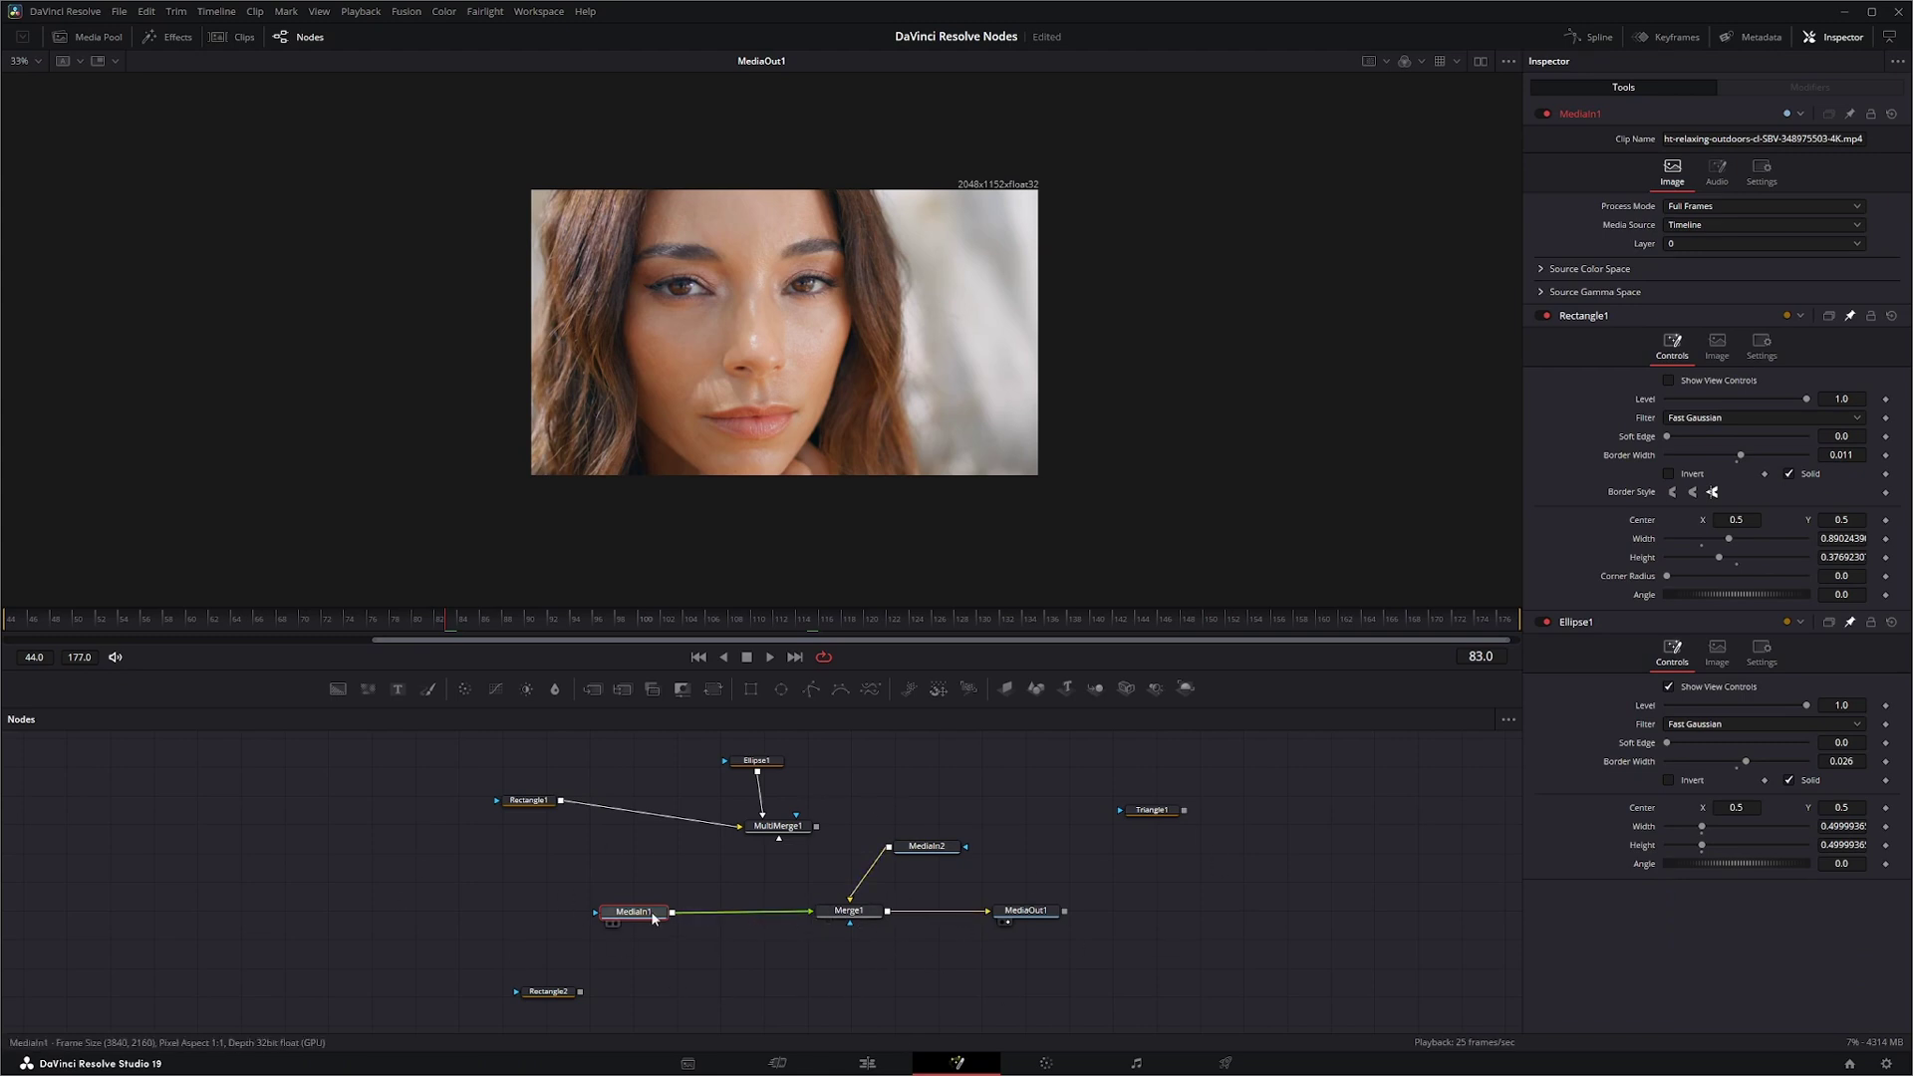
Step: Revert to MediaIn1 feeding MultiMerge1, dropping Merge1 and MediaIn2 to restore the circle-plus-band cutout
{"action": "left_click_drag", "start_coordinate": [642, 917], "coordinate": [663, 913]}
{"action": "left_click_drag", "start_coordinate": [926, 852], "coordinate": [878, 854]}
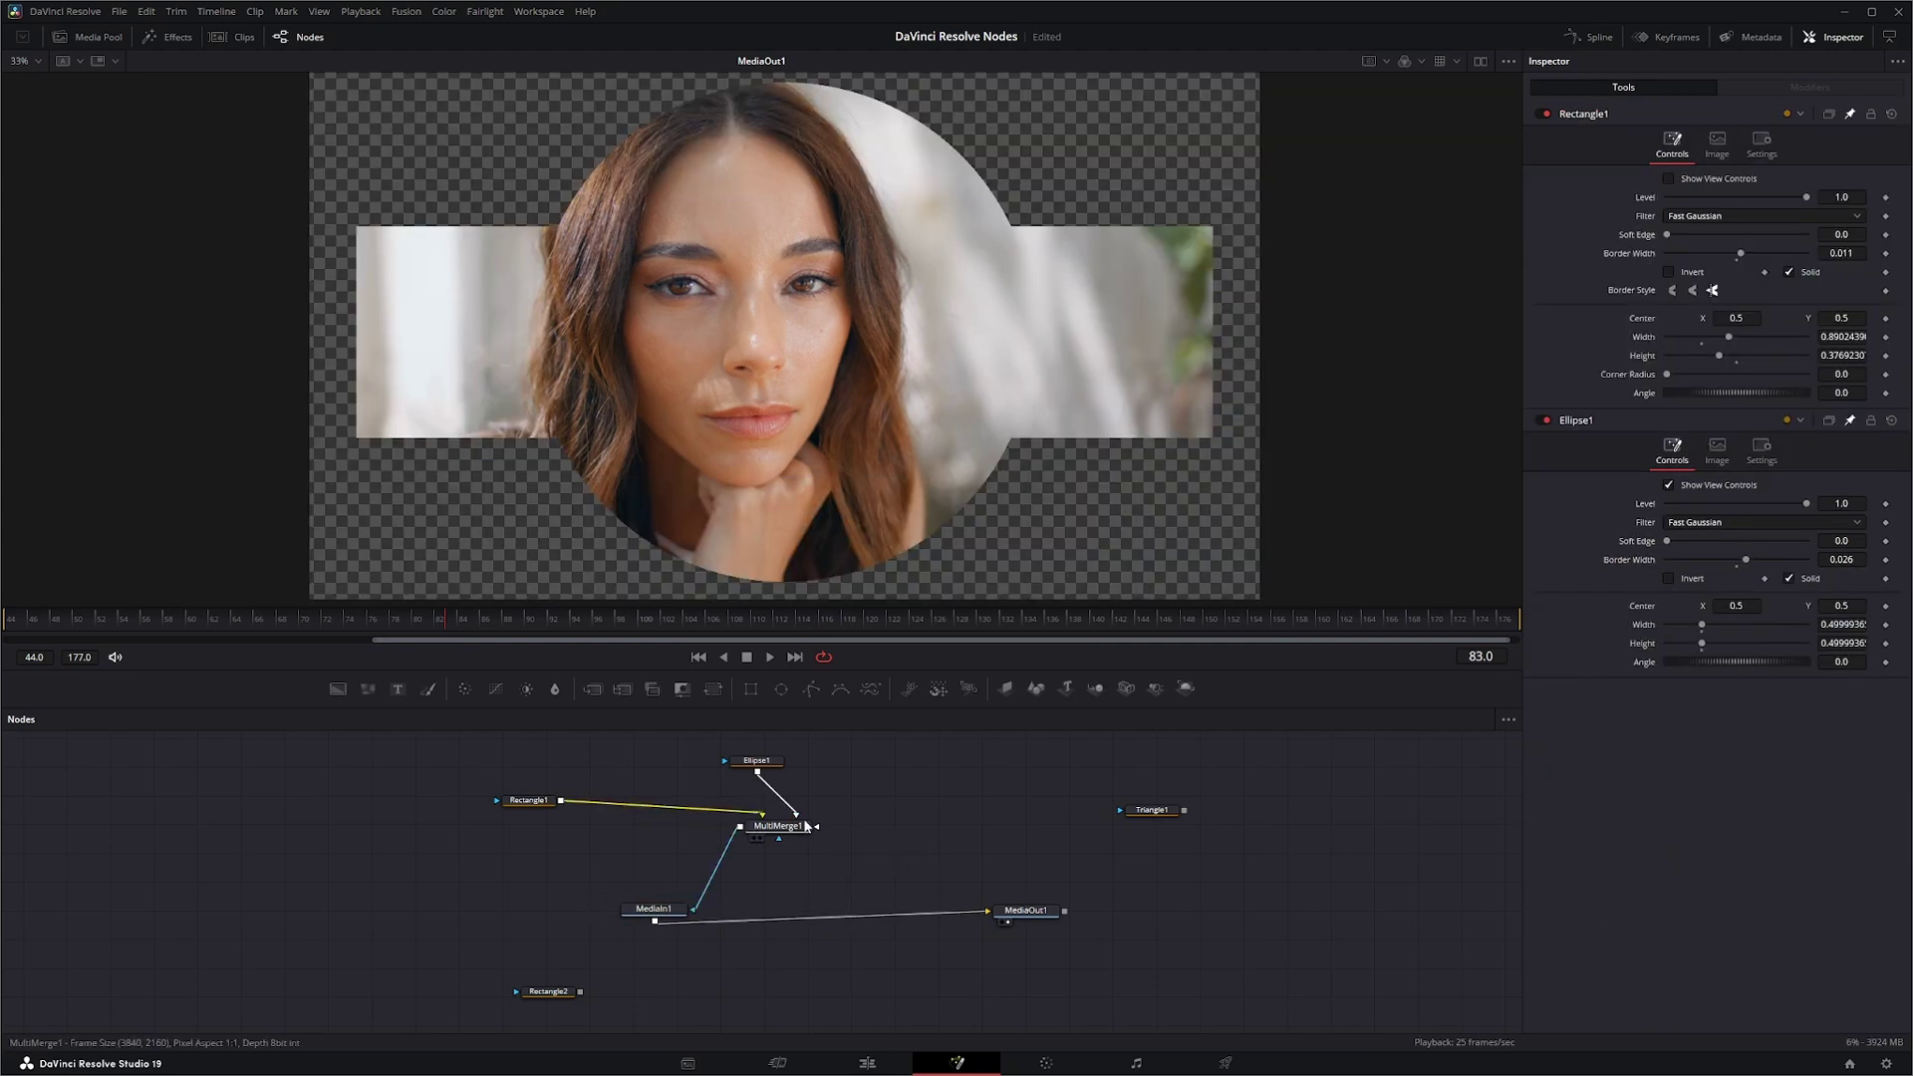